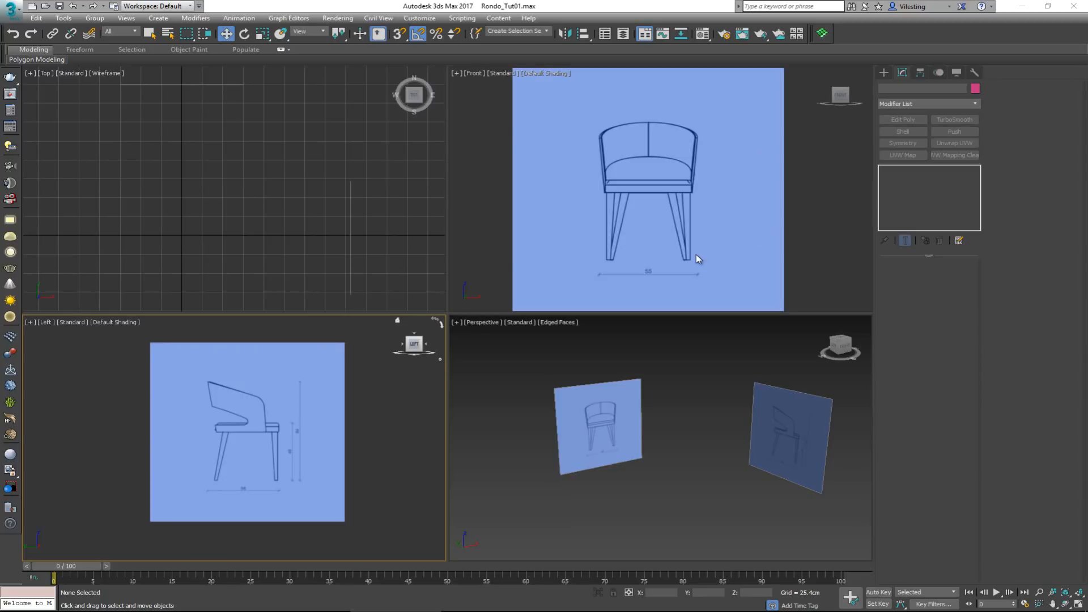
# Unhide all hidden objects in the scene and select the bounding box between the chair reference images
pyautogui.click(688, 398)
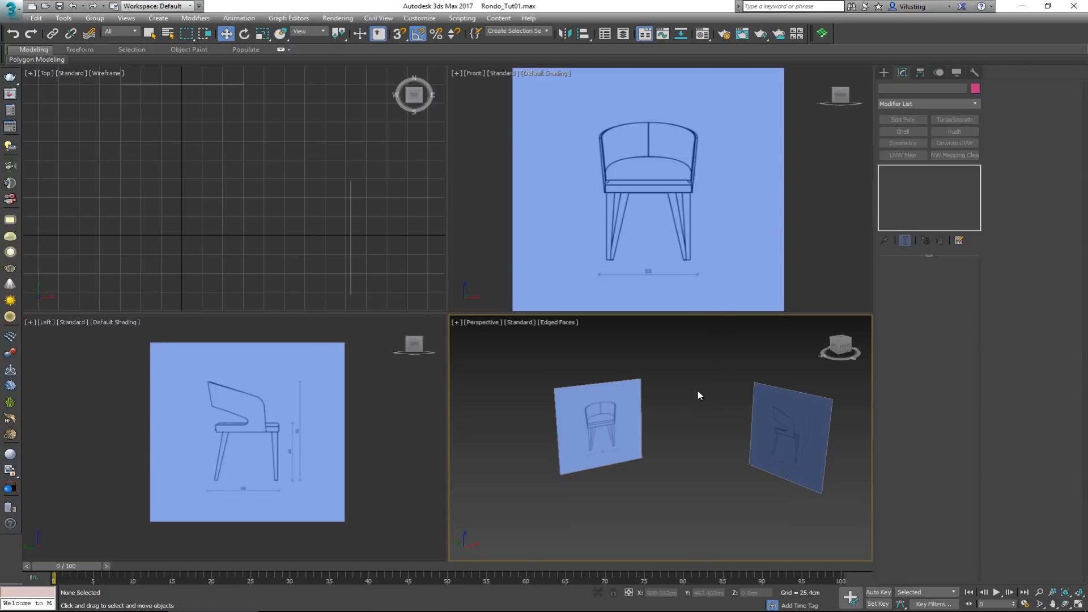
pyautogui.rightClick(699, 391)
pyautogui.click(724, 342)
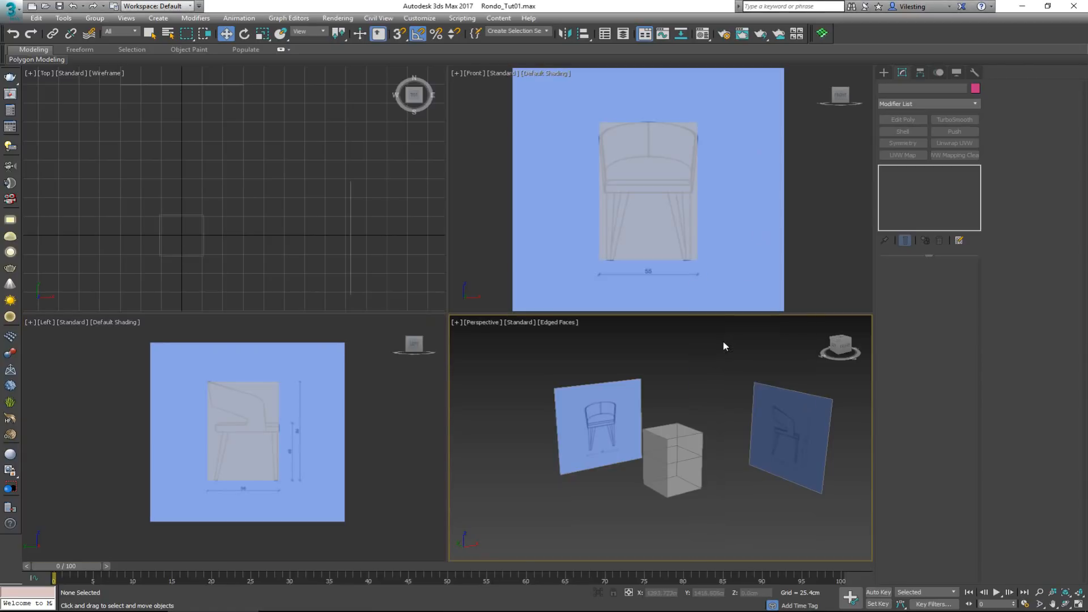
pyautogui.click(678, 450)
pyautogui.keyDown('alt'); pyautogui.moveTo(679, 451); pyautogui.dragTo(646, 407, button='middle'); pyautogui.keyUp('alt')
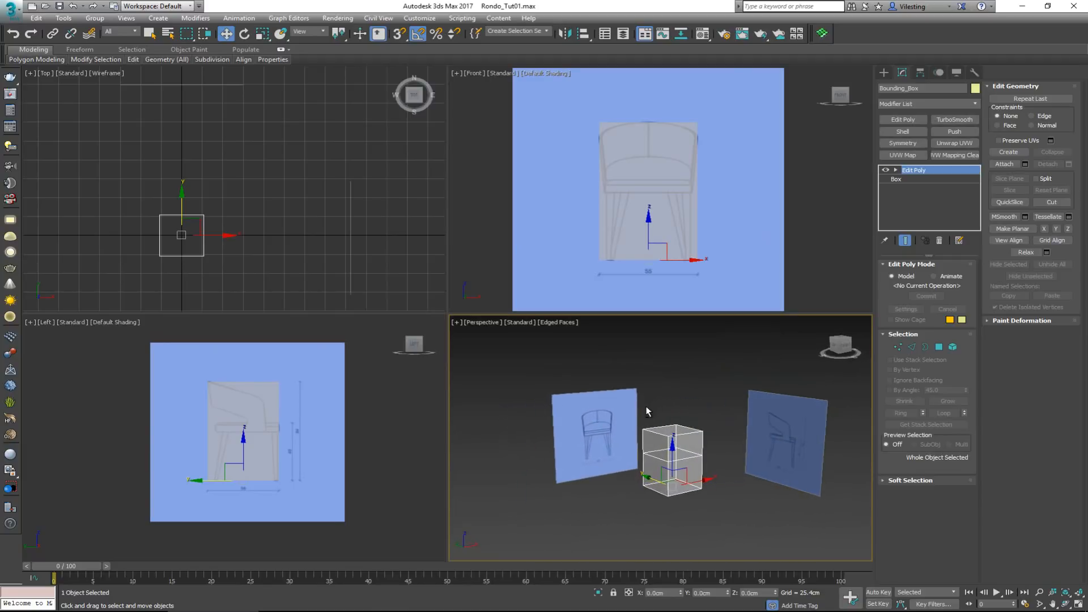
# Examine the bounding box and its position relative to the front and side reference images in the Perspective view
pyautogui.click(684, 395)
pyautogui.scroll(5, 669, 448)
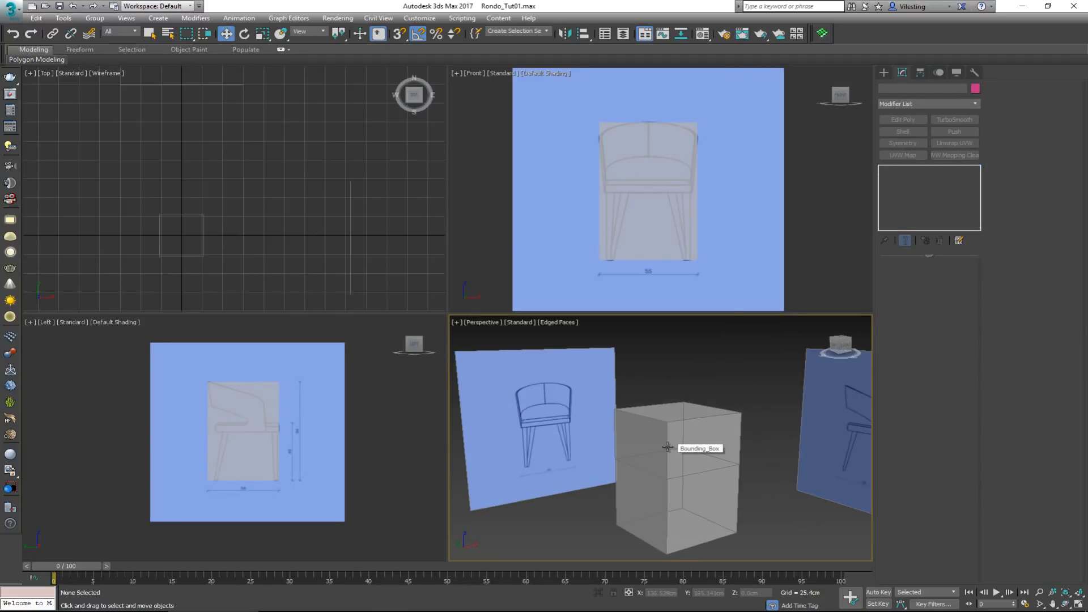
pyautogui.scroll(-2, 668, 447)
pyautogui.scroll(-2, 669, 445)
pyautogui.moveTo(668, 445); pyautogui.dragTo(646, 430, button='middle')
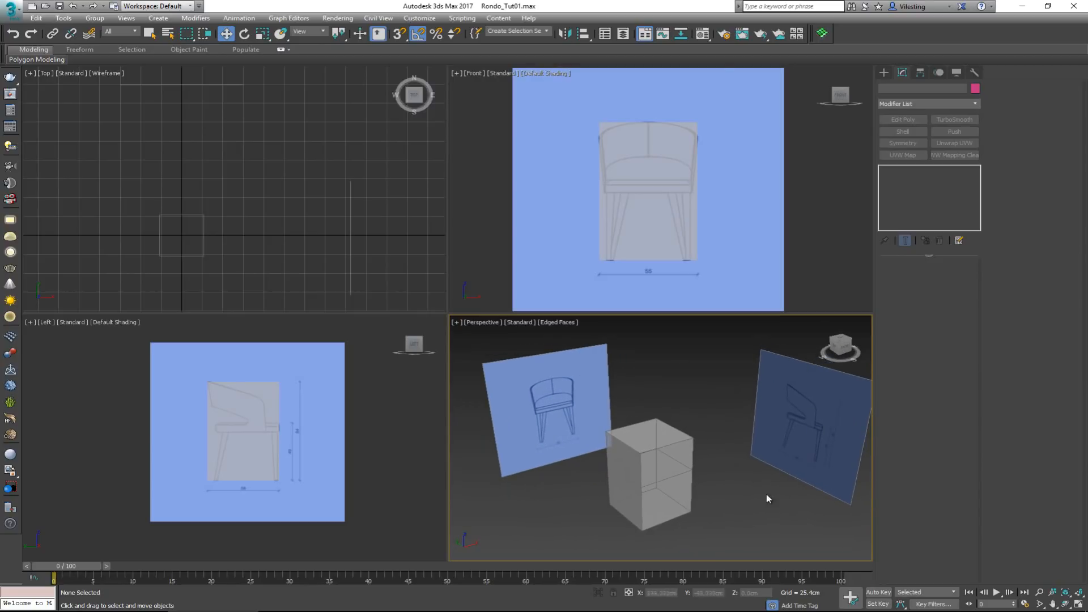
pyautogui.click(661, 440)
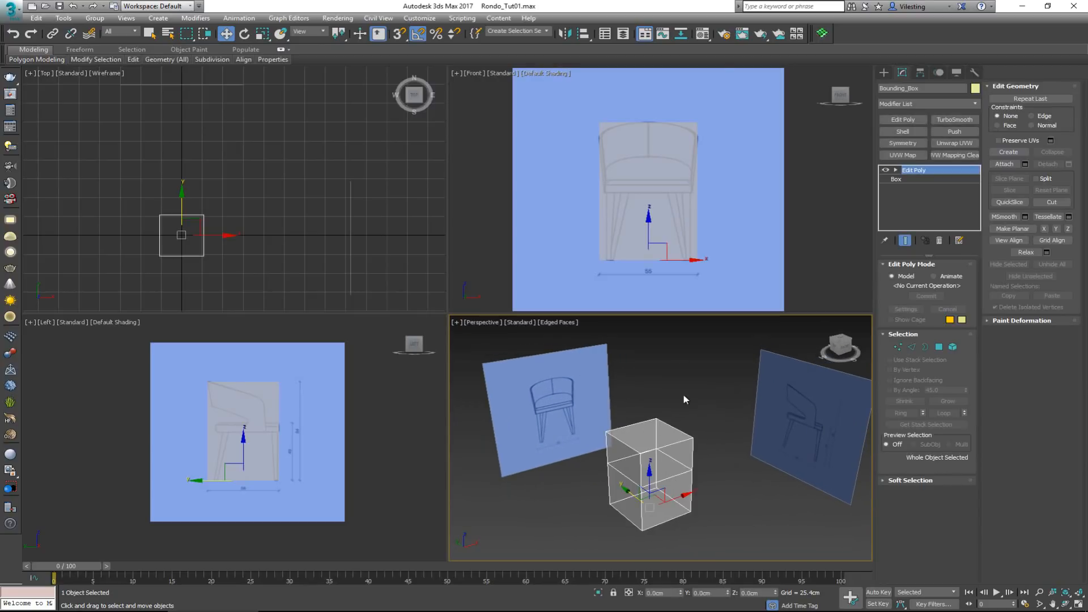
pyautogui.click(666, 400)
pyautogui.scroll(-3, 654, 407)
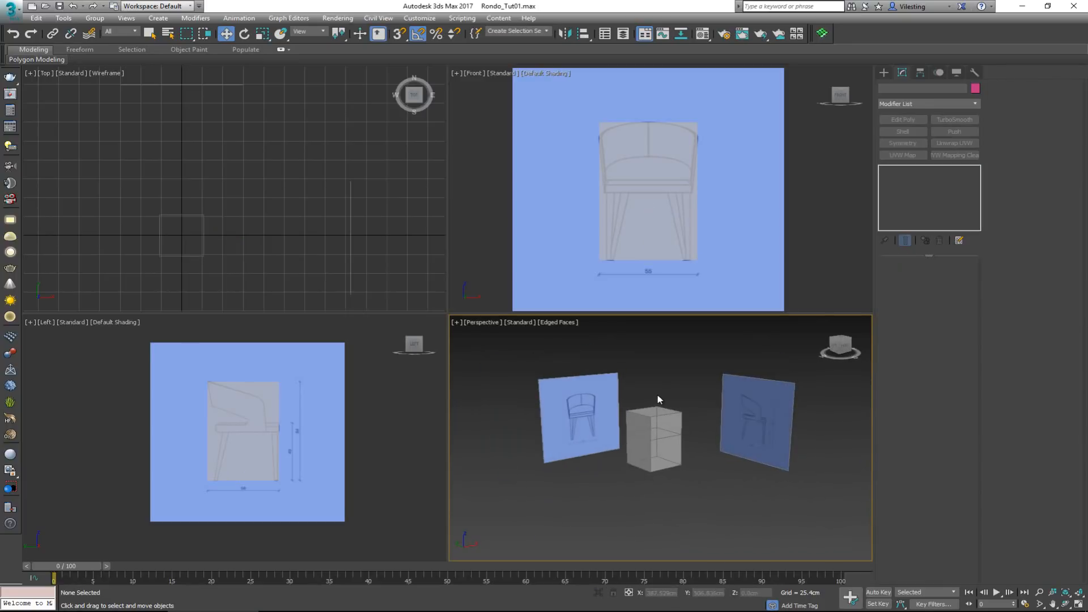
pyautogui.keyDown('alt'); pyautogui.moveTo(657, 400); pyautogui.dragTo(661, 399, button='middle'); pyautogui.keyUp('alt')
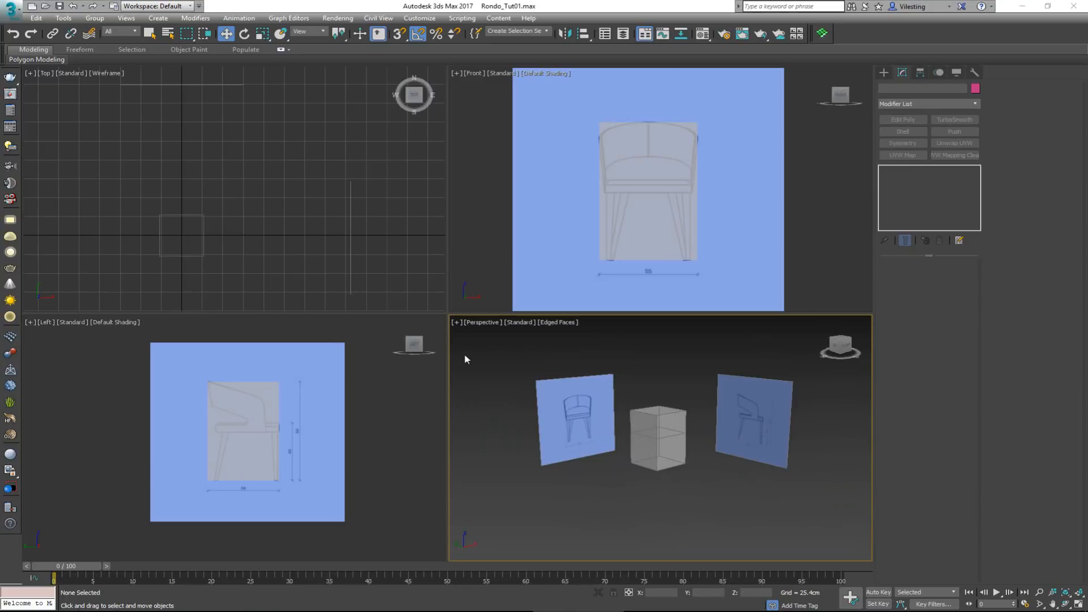
# Hide the bounding box so only the chair reference planes are shown
pyautogui.click(659, 430)
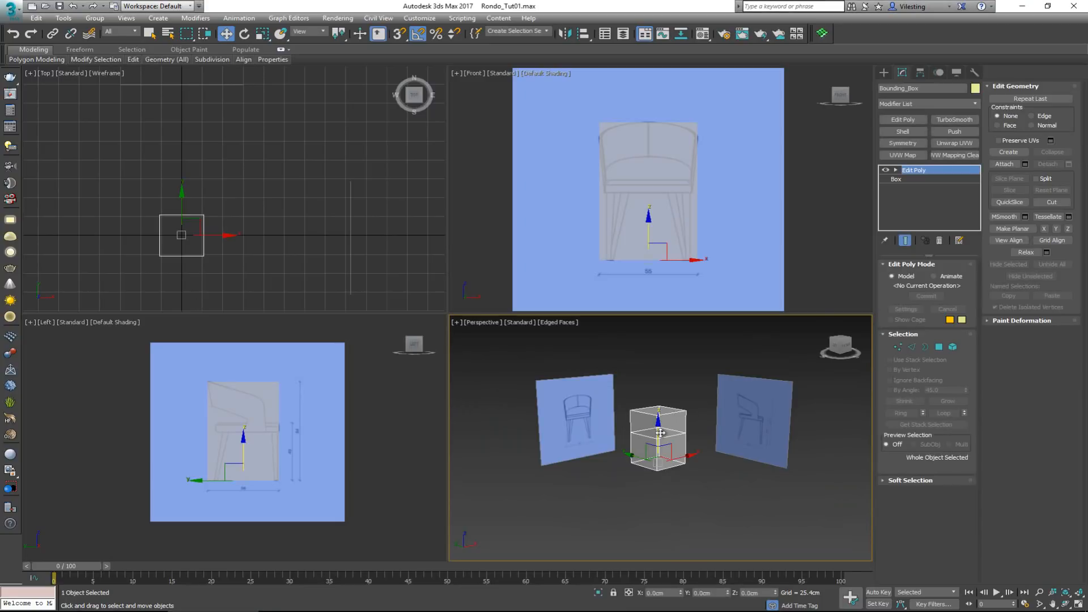
pyautogui.scroll(5, 660, 432)
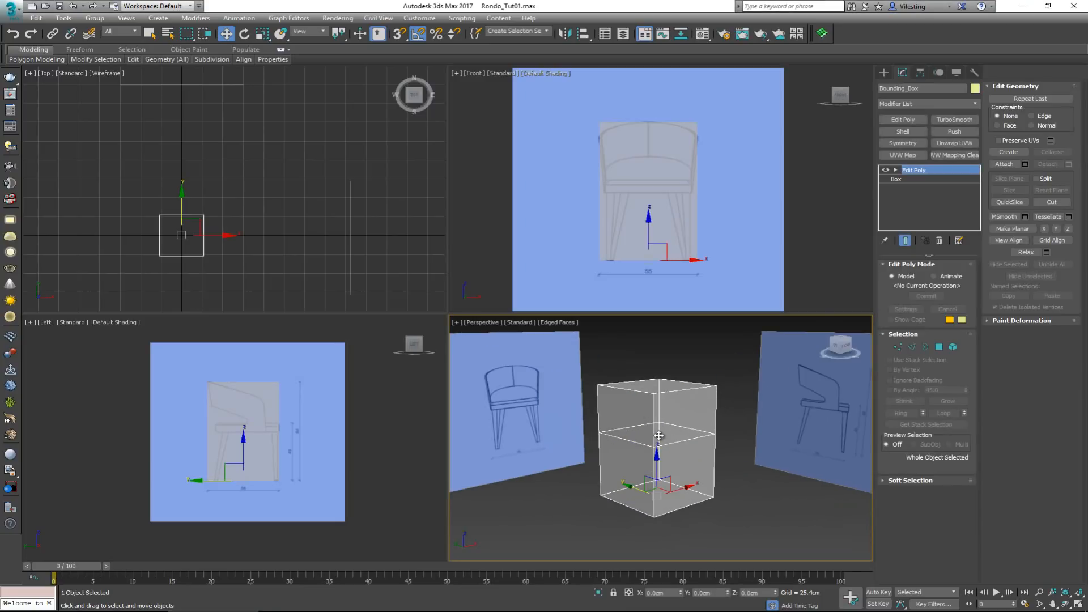
pyautogui.rightClick(658, 435)
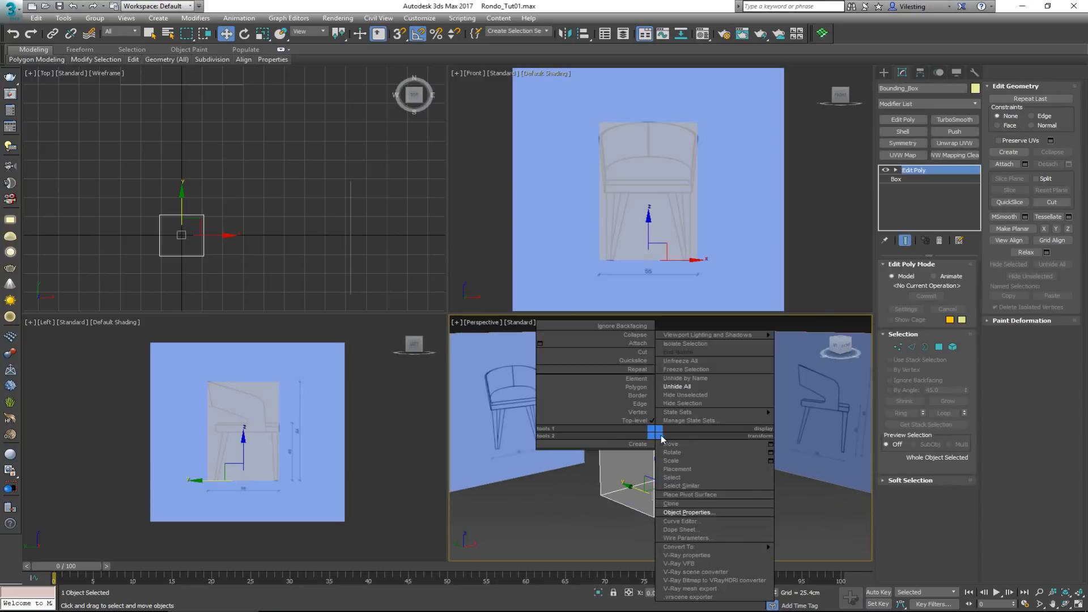
pyautogui.click(696, 402)
# Draw a plane about 20.7 cm long and 14 cm wide over the backrest's rear curve in the maximized Left view
pyautogui.scroll(2, 286, 403)
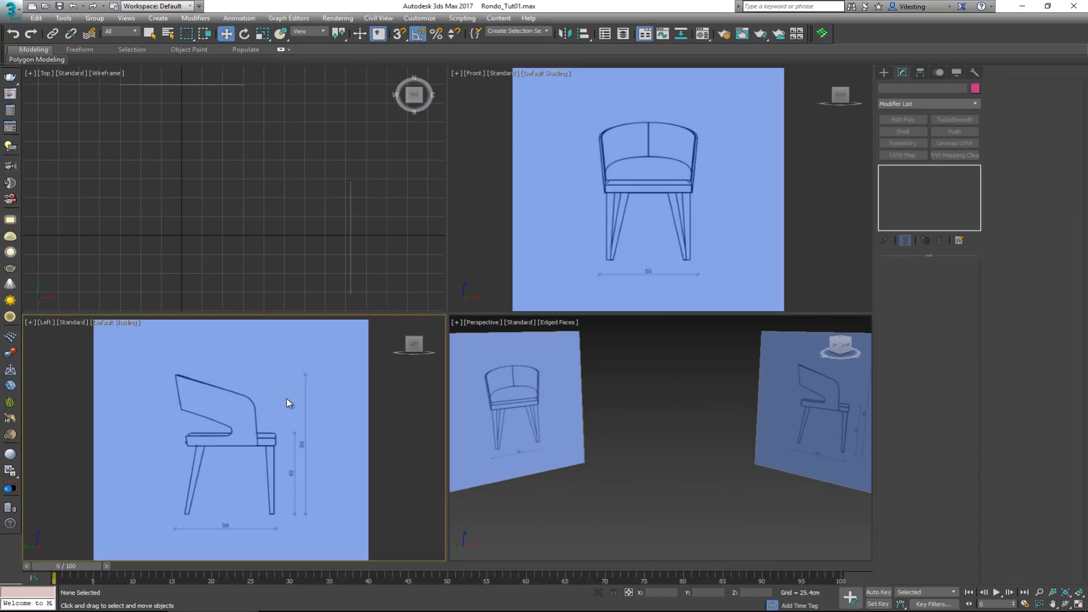
pyautogui.hotkey('alt', 'w')
pyautogui.scroll(2, 430, 278)
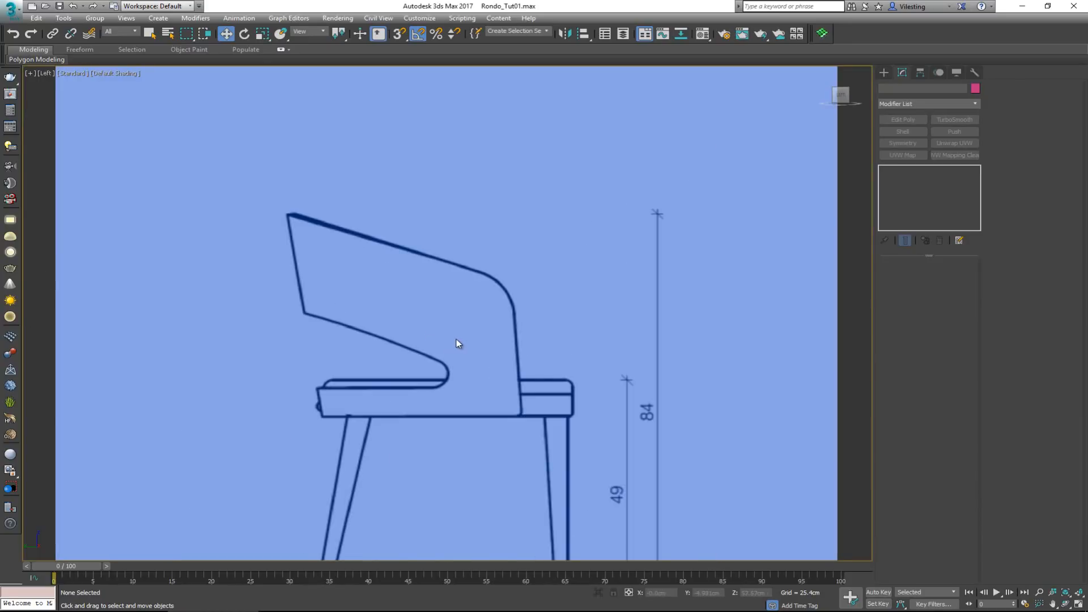
pyautogui.rightClick(457, 339)
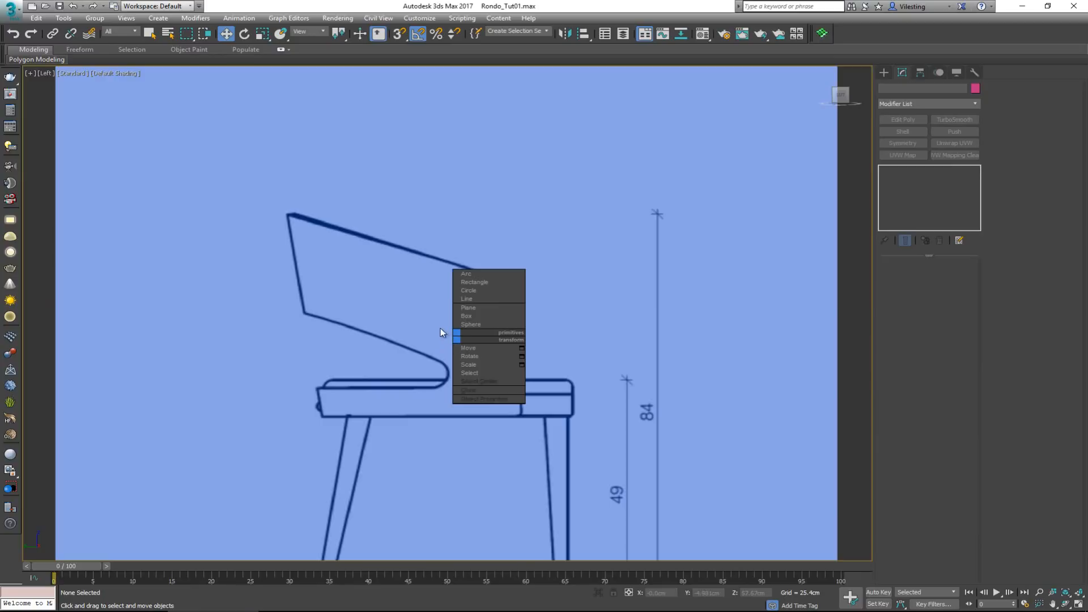
pyautogui.click(470, 307)
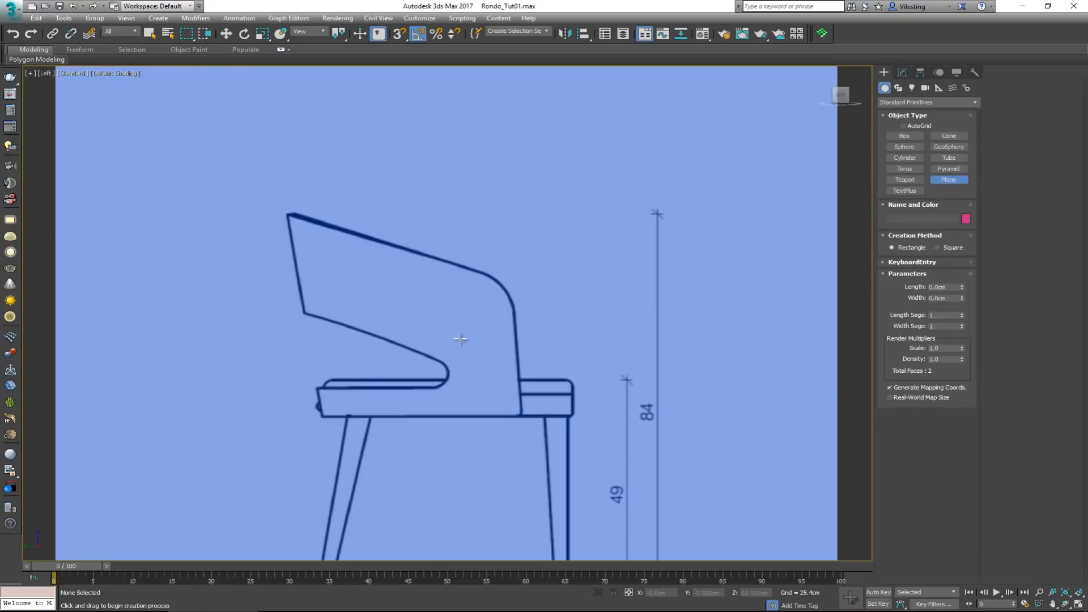
pyautogui.rightClick(432, 355)
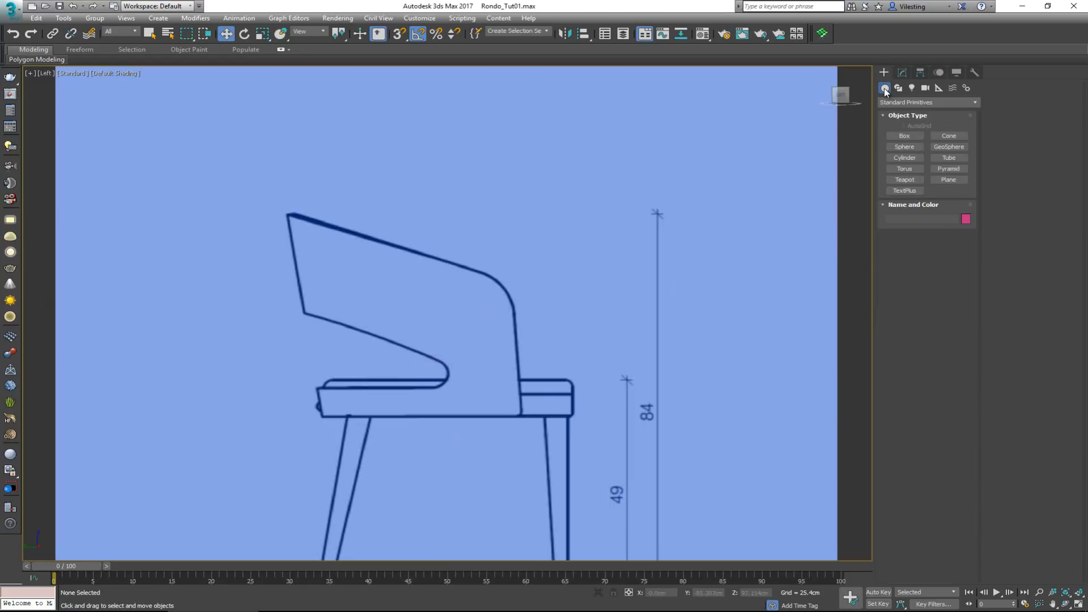
pyautogui.click(948, 180)
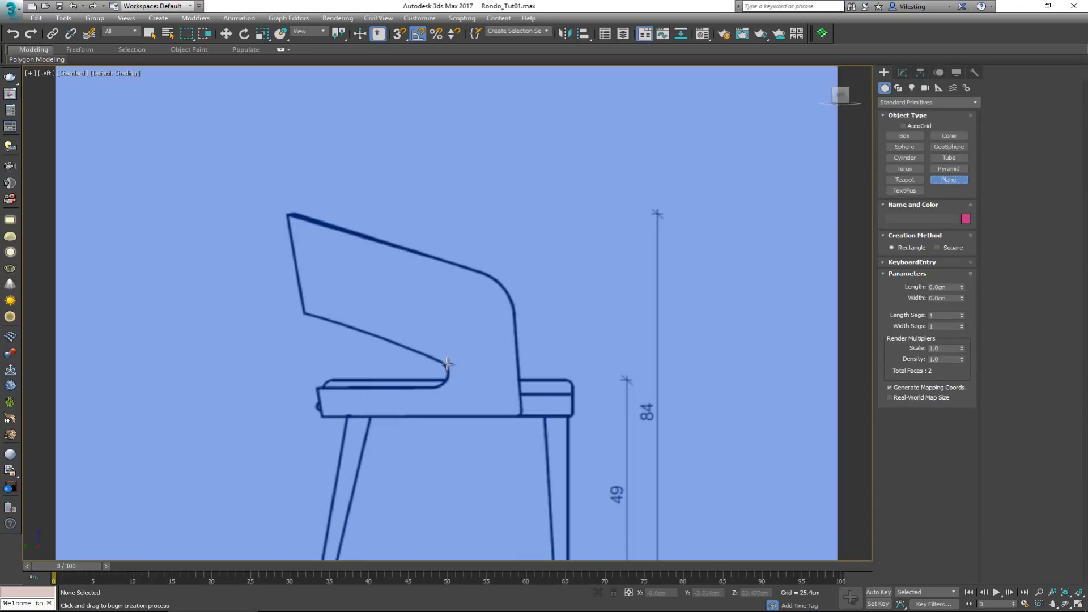
pyautogui.moveTo(446, 362); pyautogui.dragTo(518, 264)
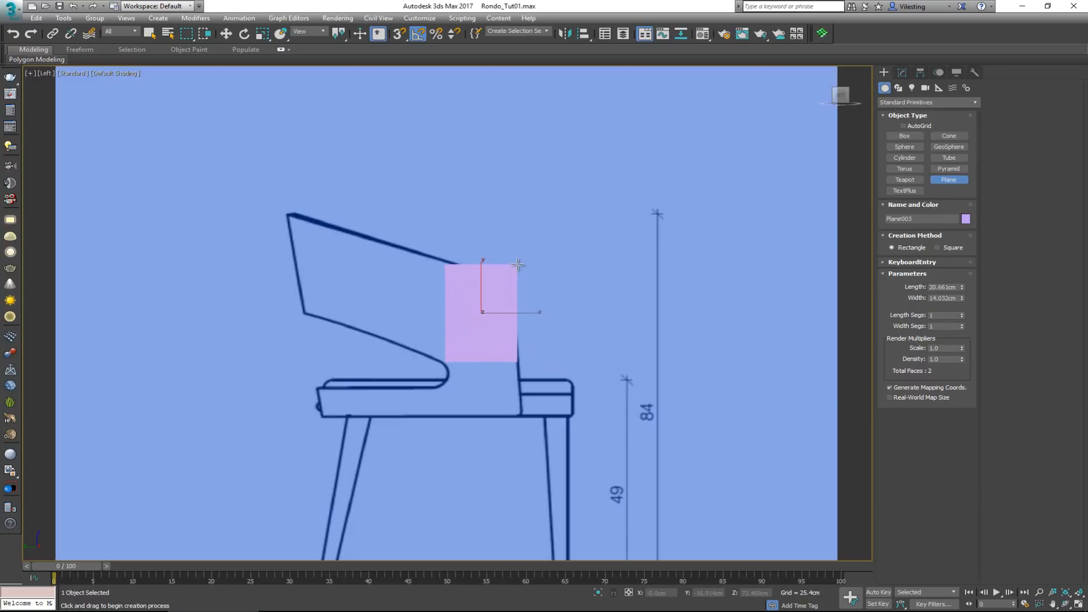
# Make the new plane see-through and convert it to an editable poly
pyautogui.hotkey('alt', 'x')
pyautogui.press('w')
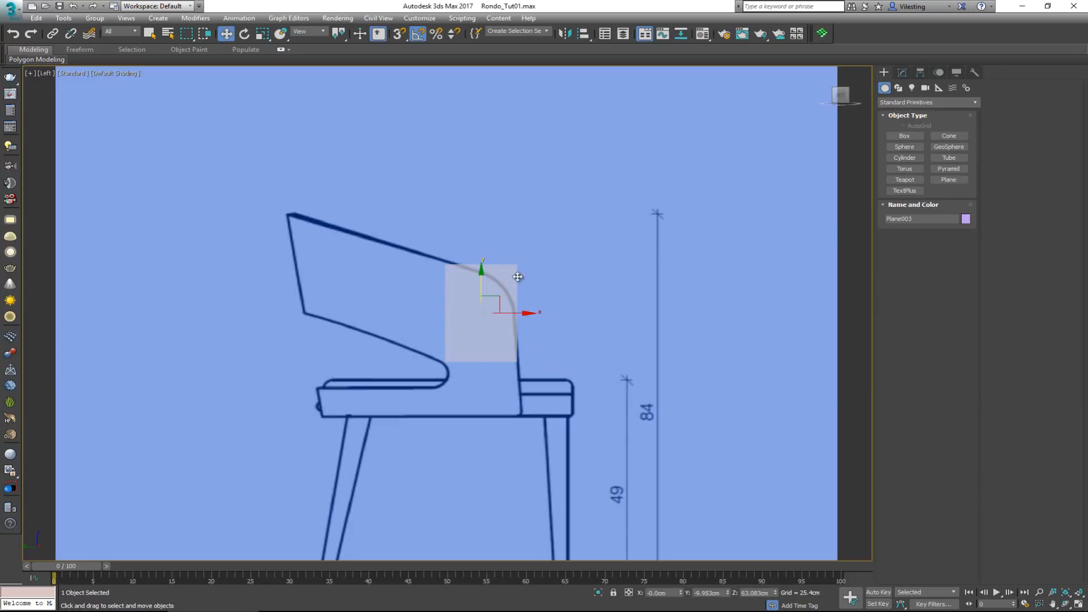
pyautogui.scroll(3, 490, 301)
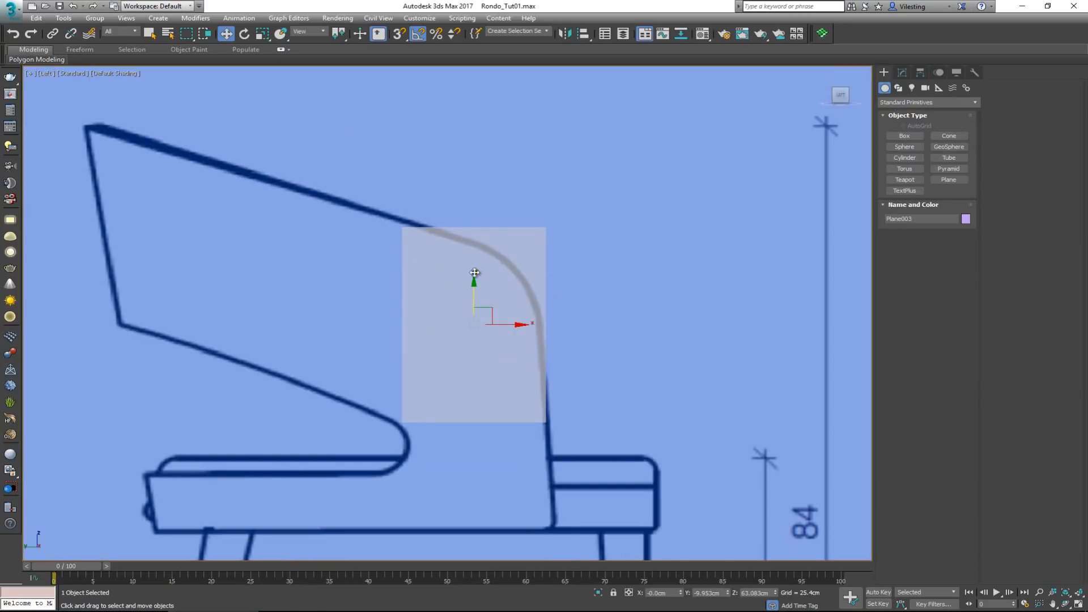
pyautogui.rightClick(468, 309)
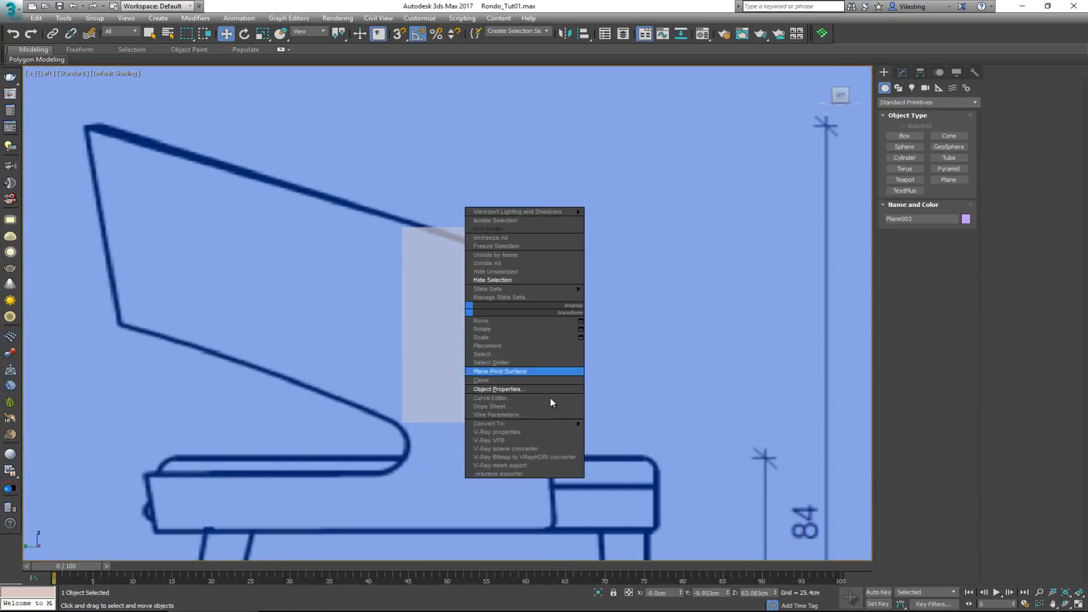
pyautogui.moveTo(563, 423)
pyautogui.click(621, 432)
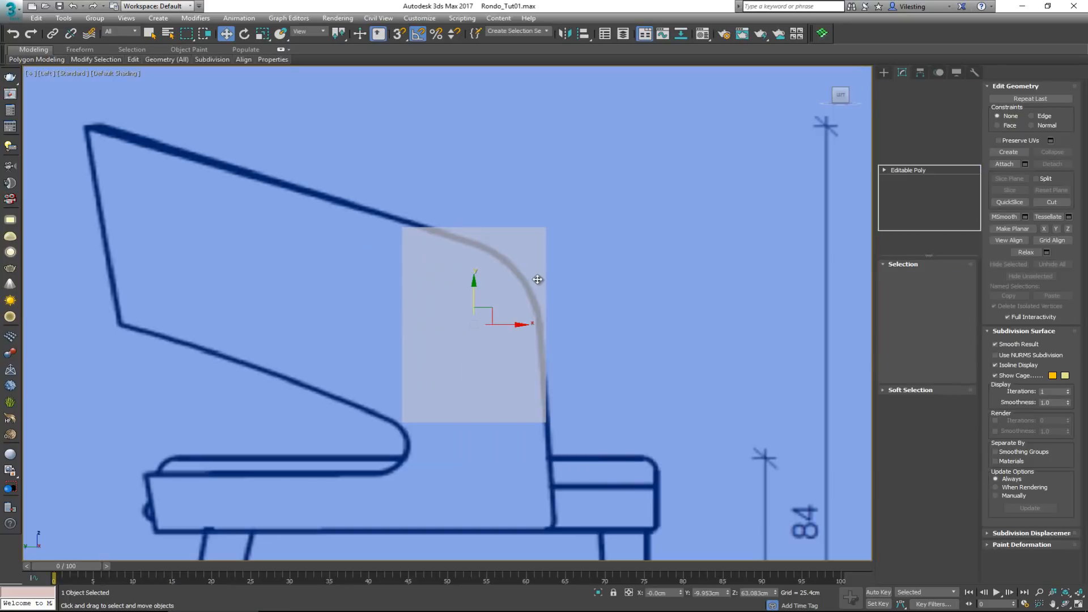
# Move the plane's two upper vertices onto the start and end of the backrest's rear curve in the side reference
pyautogui.moveTo(563, 202); pyautogui.dragTo(538, 241)
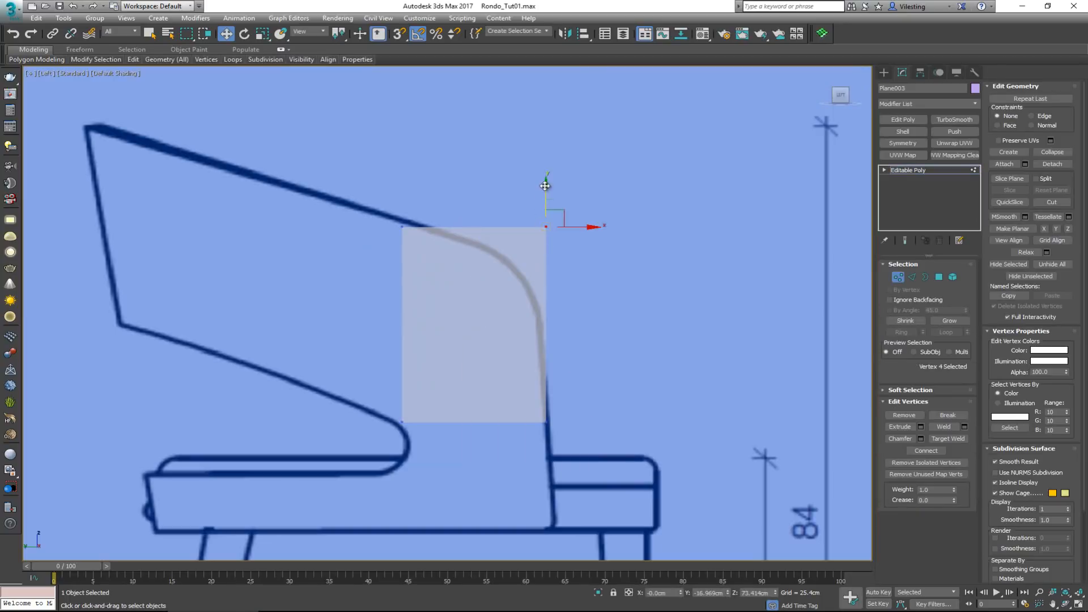
pyautogui.moveTo(546, 192); pyautogui.dragTo(546, 322)
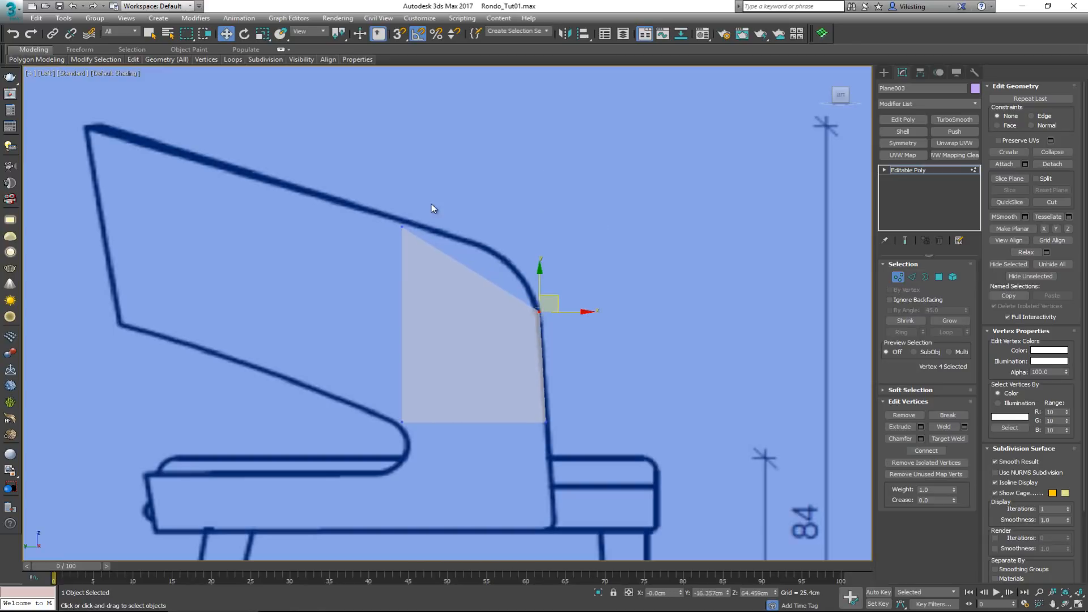
pyautogui.click(403, 226)
pyautogui.moveTo(421, 212); pyautogui.dragTo(506, 230)
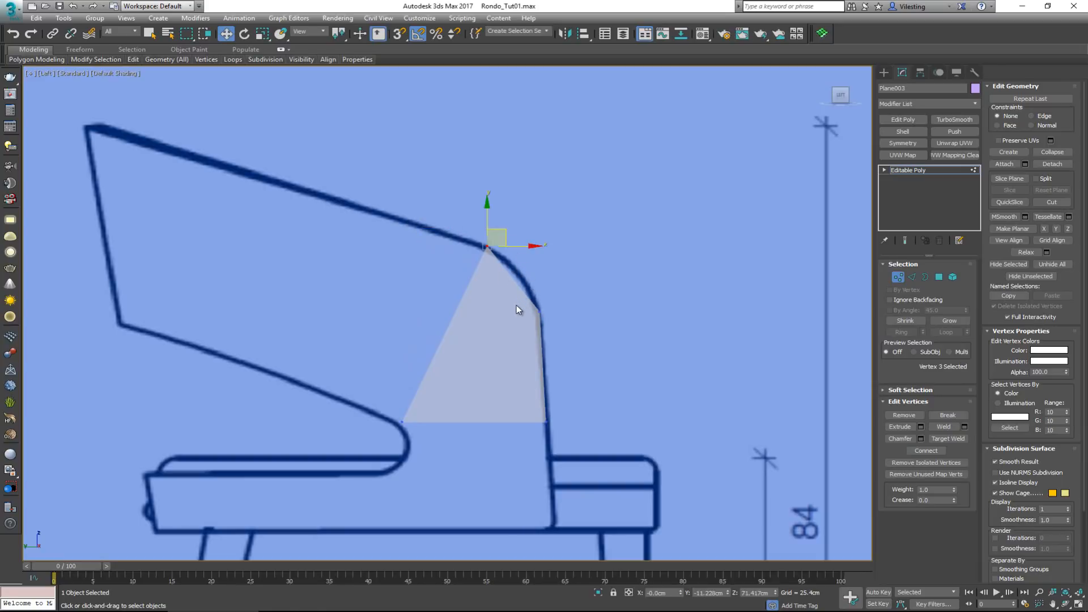
# Extend the plane's slanted front edge into a new polygon reaching the lower front corner of the armrest outline
pyautogui.moveTo(465, 308); pyautogui.dragTo(478, 326, button='middle')
pyautogui.press('2')
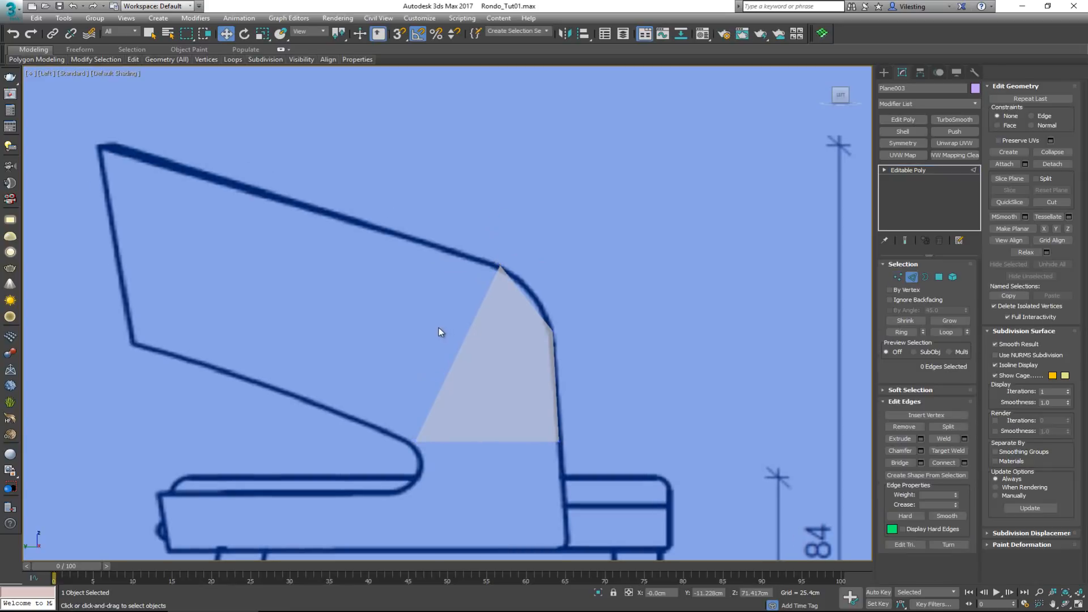
pyautogui.moveTo(438, 328); pyautogui.dragTo(474, 345)
pyautogui.scroll(-2, 502, 333)
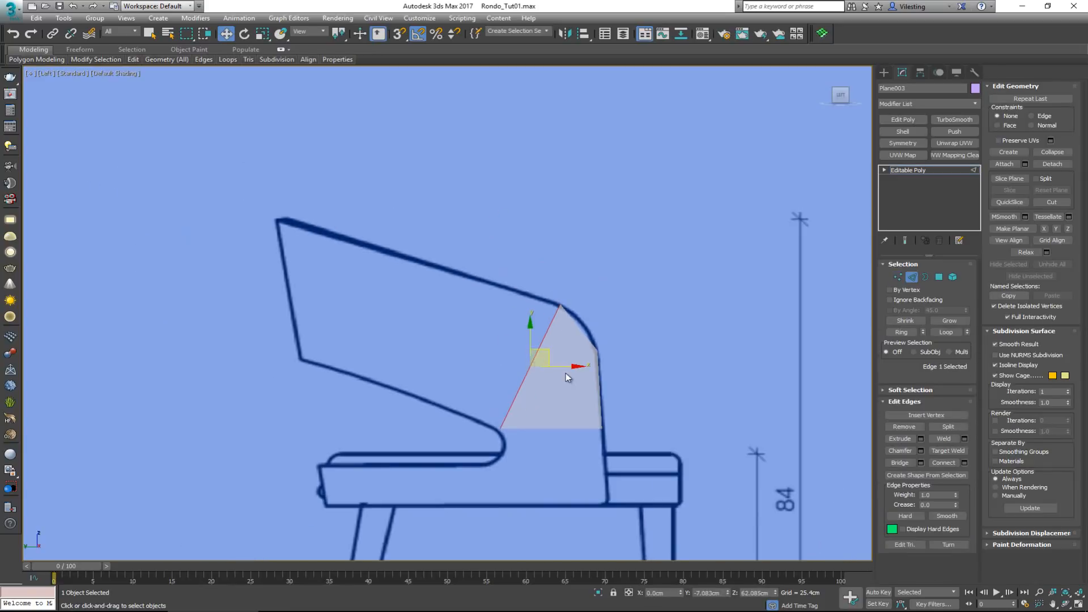
pyautogui.keyDown('shift'); pyautogui.moveTo(549, 353); pyautogui.dragTo(350, 282); pyautogui.keyUp('shift')
# Move the new polygon's upper front vertex onto the armrest's top front corner and clear the vertex selection
pyautogui.press('1')
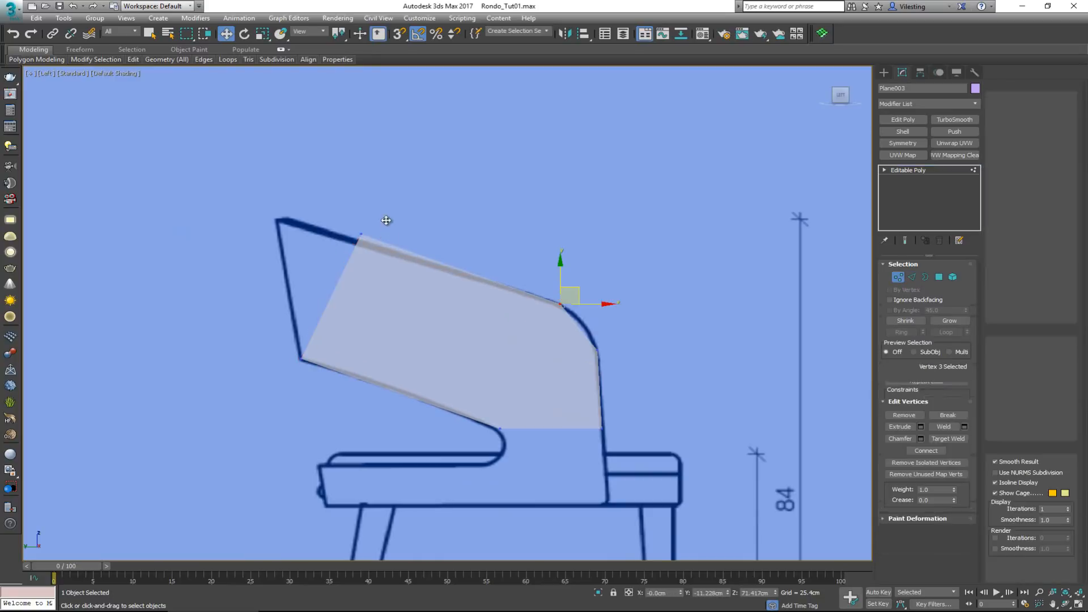
pyautogui.click(361, 232)
pyautogui.moveTo(371, 227); pyautogui.dragTo(290, 203)
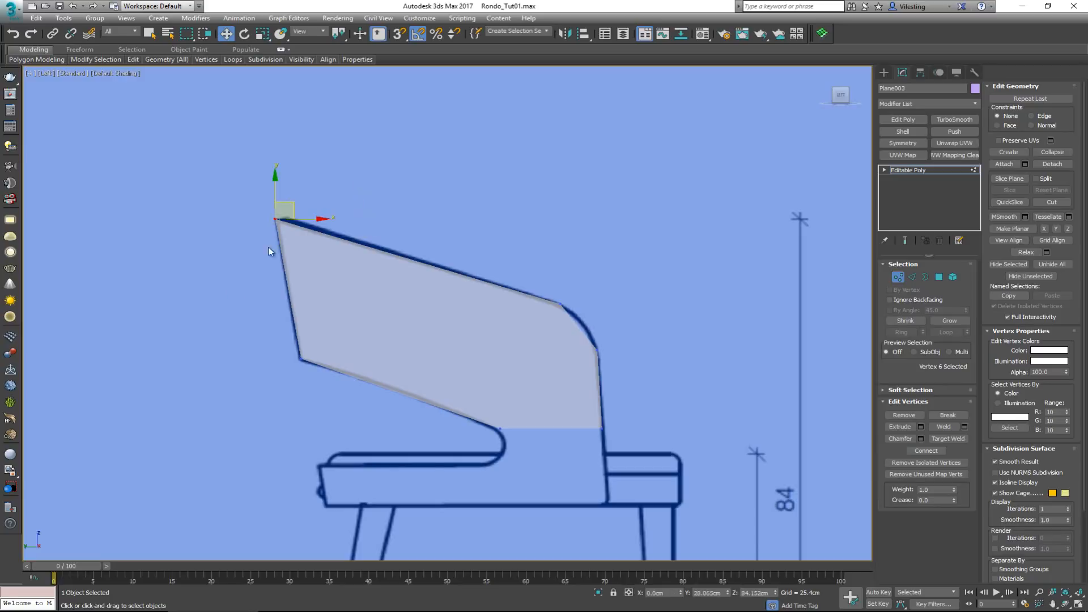
pyautogui.click(229, 342)
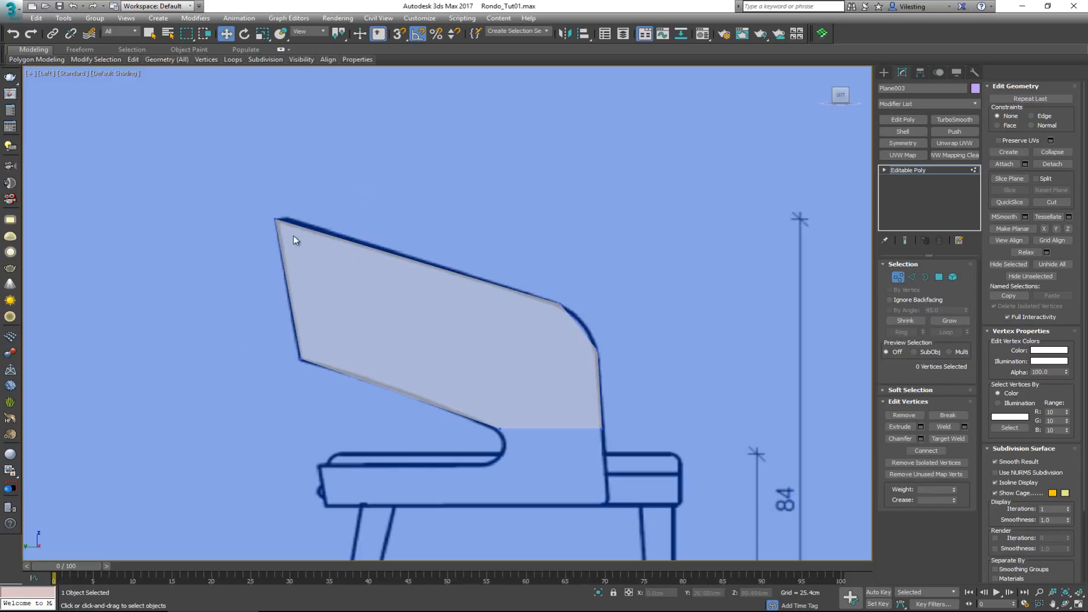
# Turn on Edged Faces shading in the Left view to show the plane's polygon edges
pyautogui.scroll(3, 416, 327)
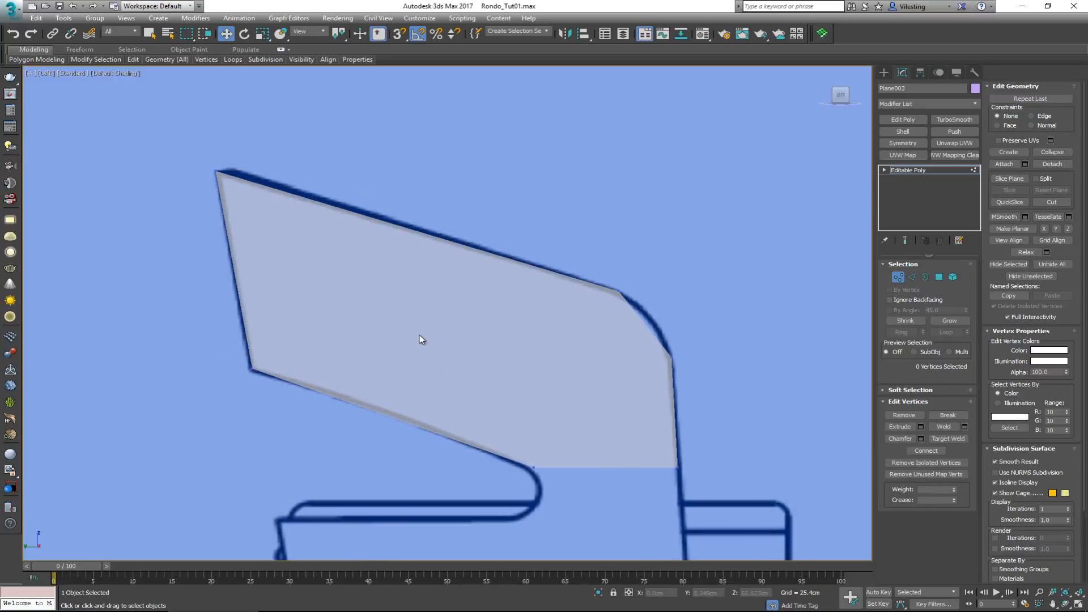
pyautogui.press('F4')
pyautogui.moveTo(371, 316); pyautogui.dragTo(383, 324, button='middle')
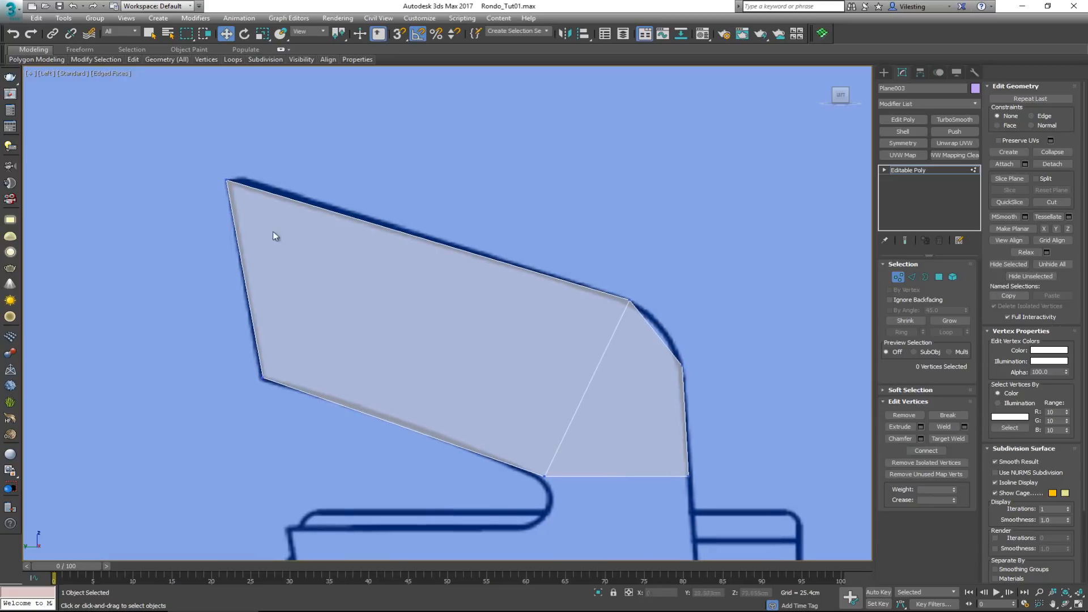
# Select the four front vertices and move them about 25.9 cm sideways onto the backrest's side outline in the Front view
pyautogui.hotkey('alt', 'w')
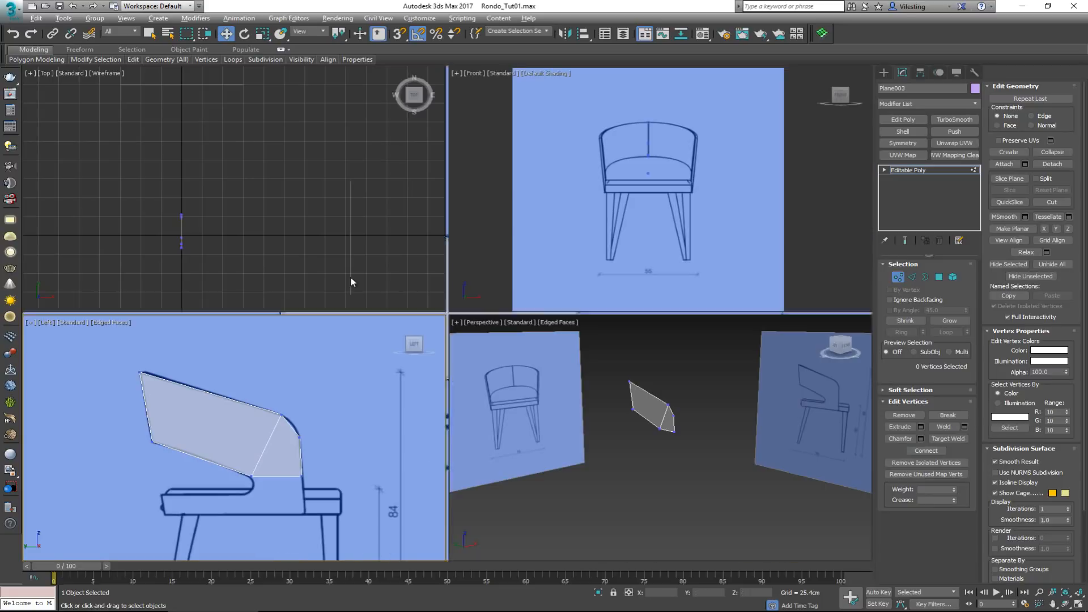
pyautogui.rightClick(632, 185)
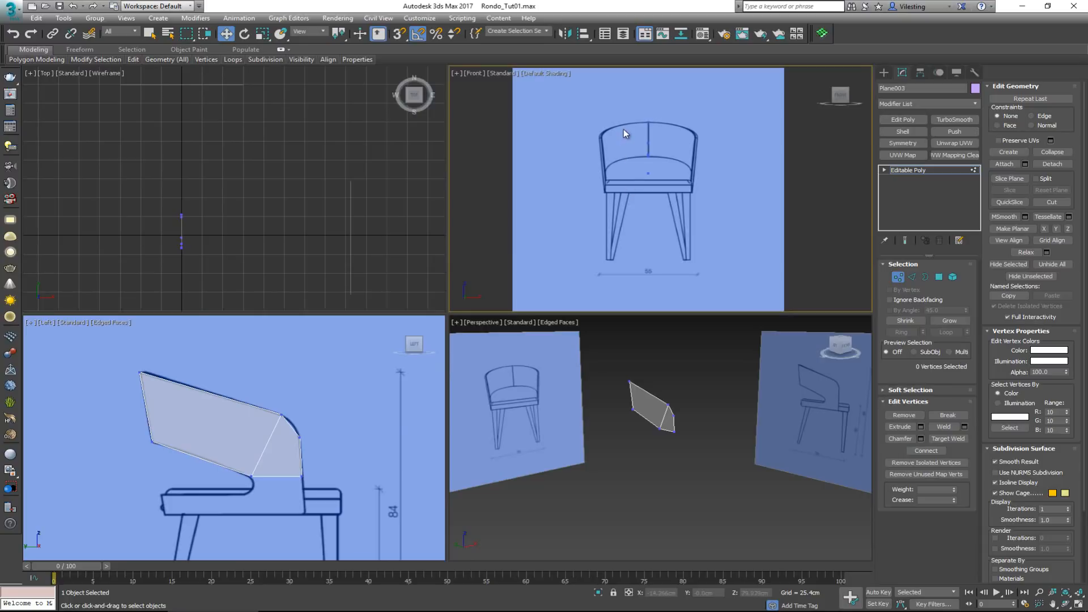
pyautogui.moveTo(311, 423); pyautogui.dragTo(294, 491)
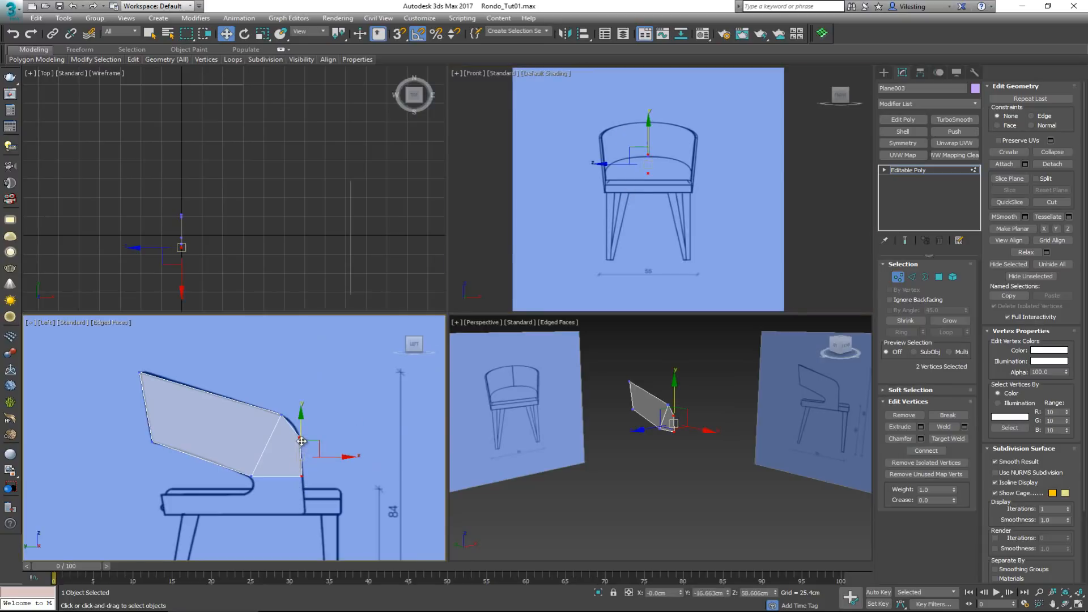
pyautogui.keyDown('ctrl'); pyautogui.moveTo(310, 413); pyautogui.dragTo(240, 485); pyautogui.keyUp('ctrl')
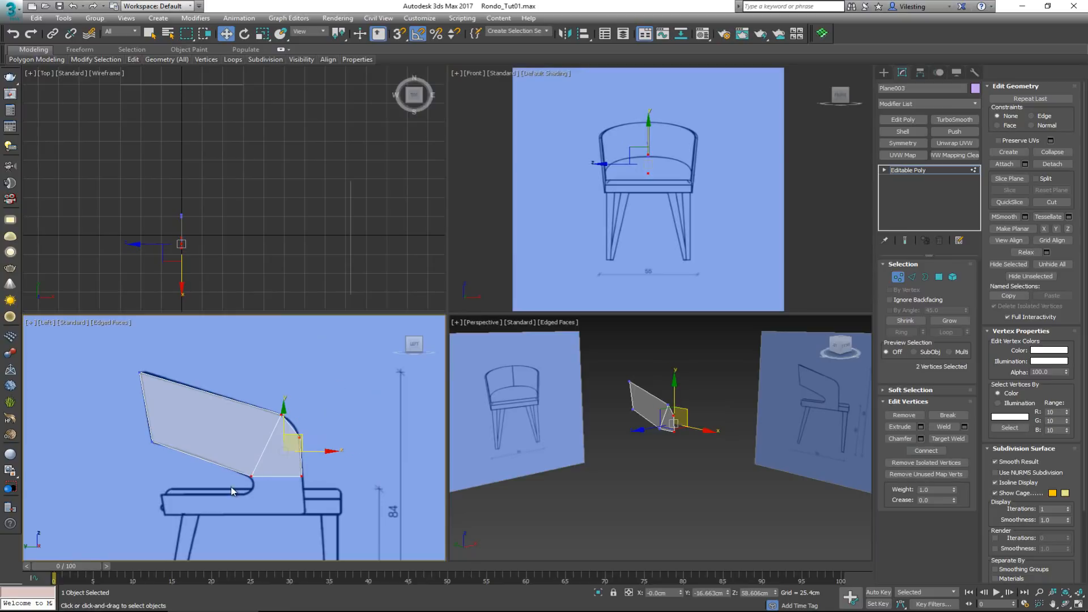
pyautogui.scroll(3, 253, 475)
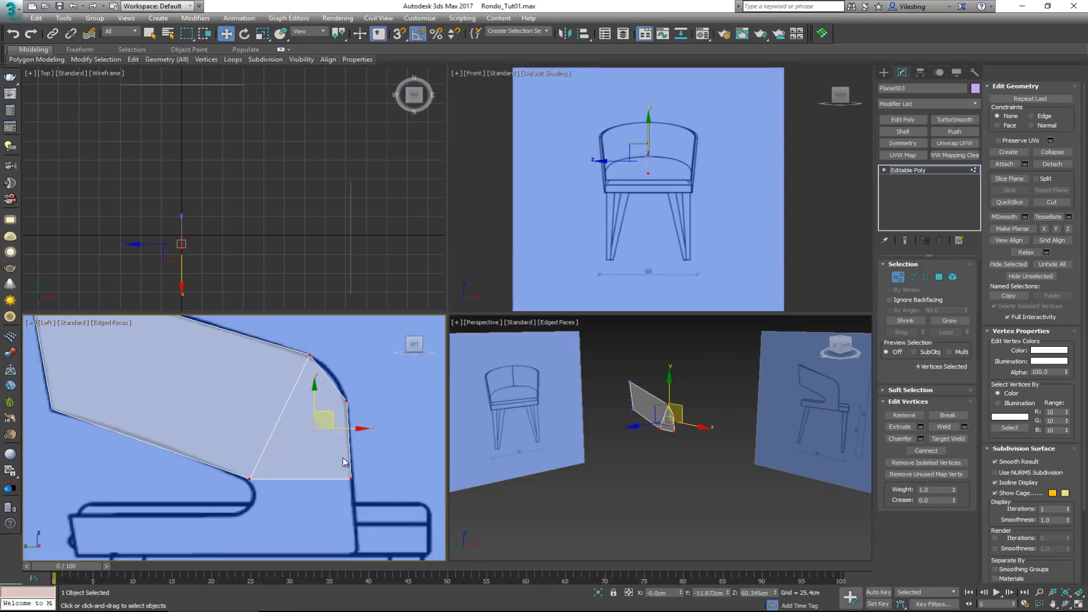
pyautogui.scroll(2, 682, 171)
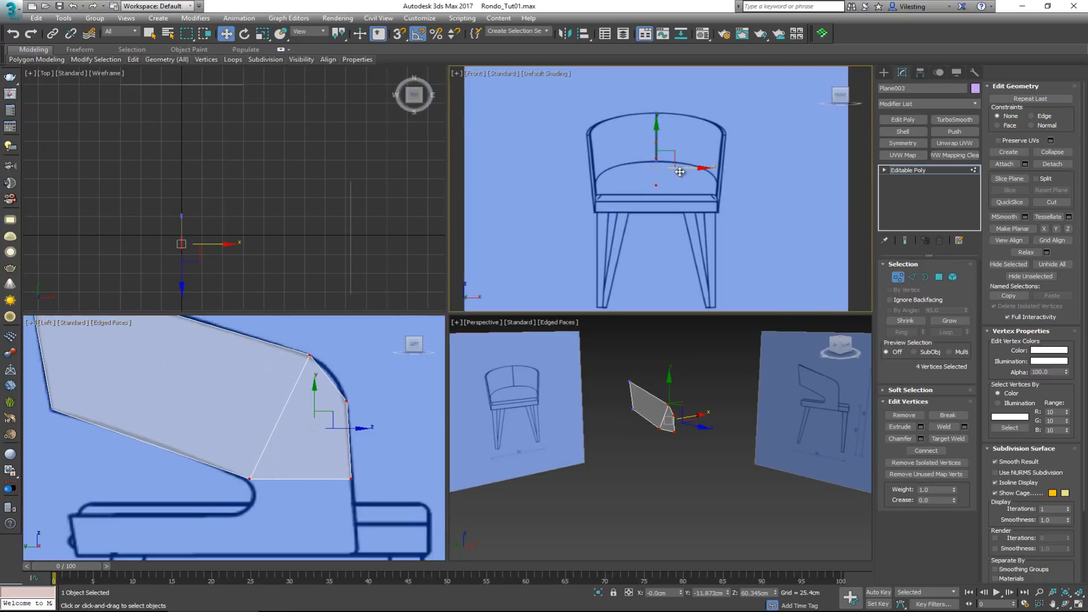
pyautogui.moveTo(679, 172); pyautogui.dragTo(621, 171)
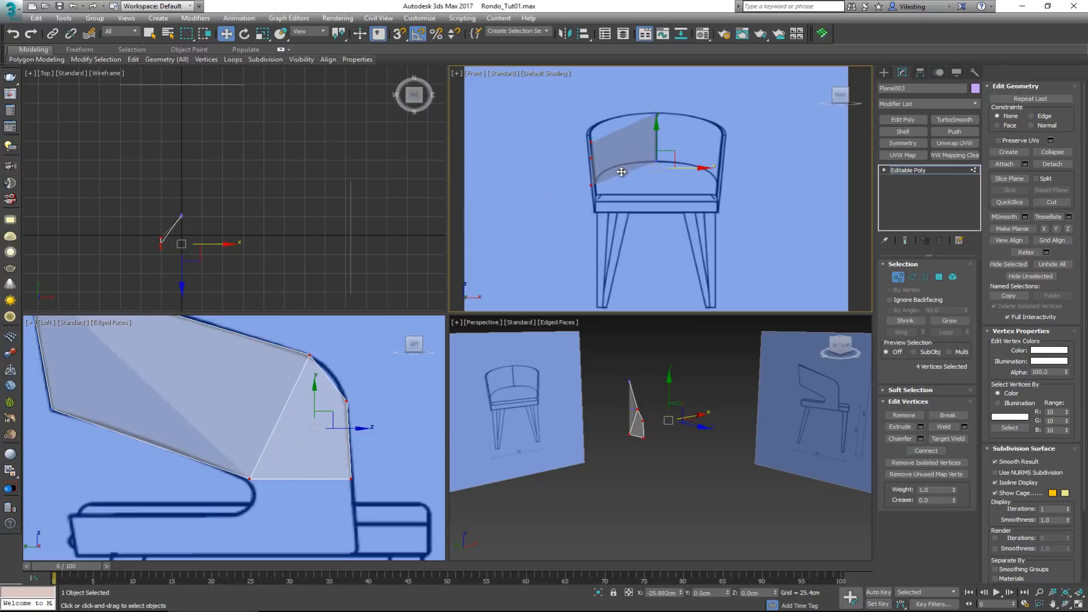
# Shift the two upper front vertices slightly outward onto the backrest's outer side line in the front reference and clear the selection
pyautogui.scroll(4, 596, 187)
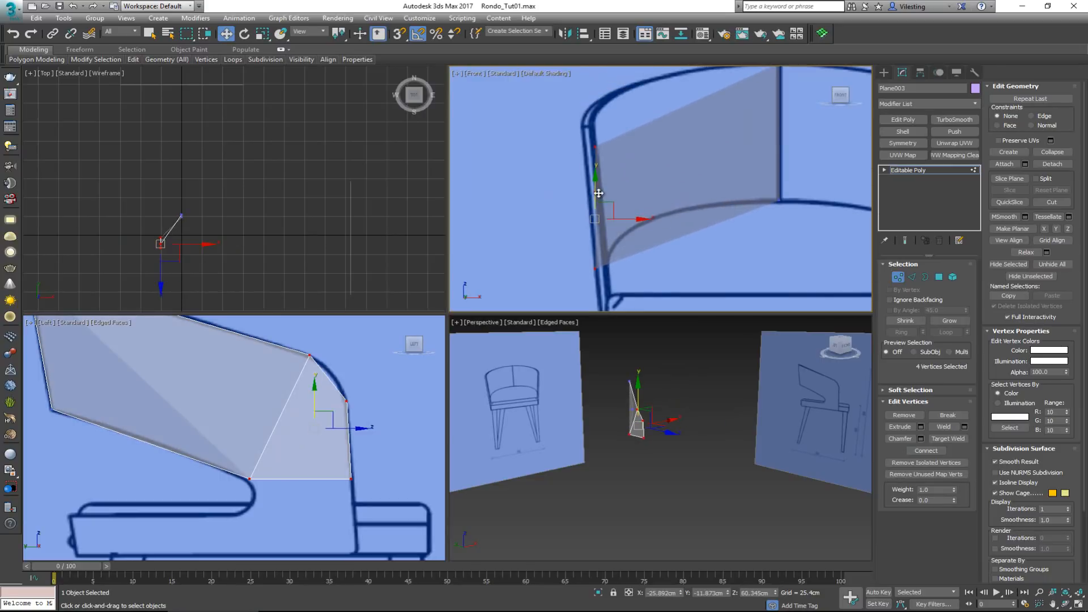
pyautogui.click(594, 192)
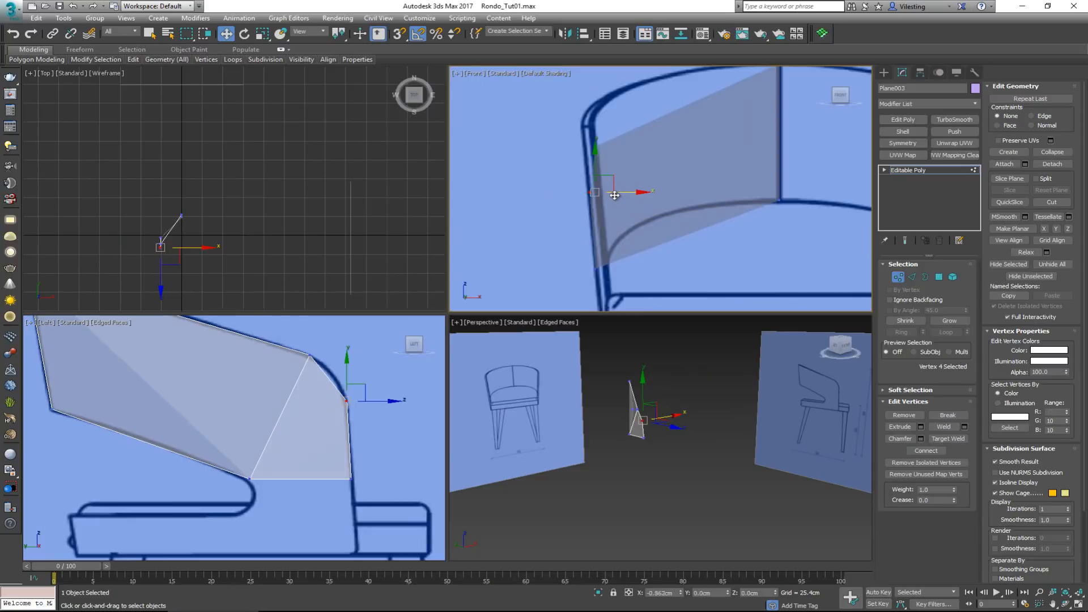
pyautogui.click(594, 146)
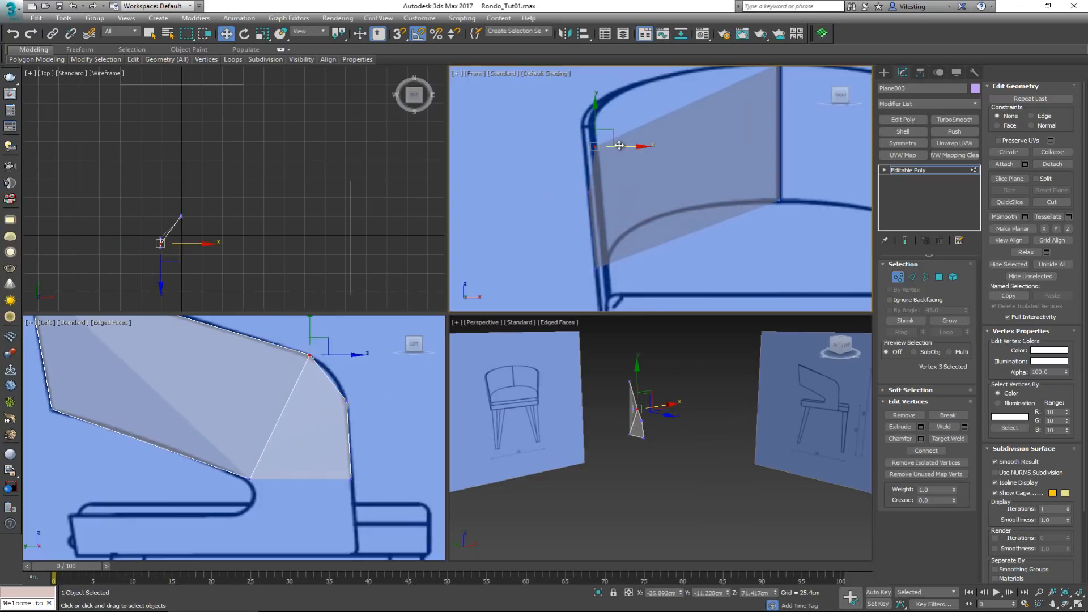
pyautogui.moveTo(608, 146); pyautogui.dragTo(600, 146)
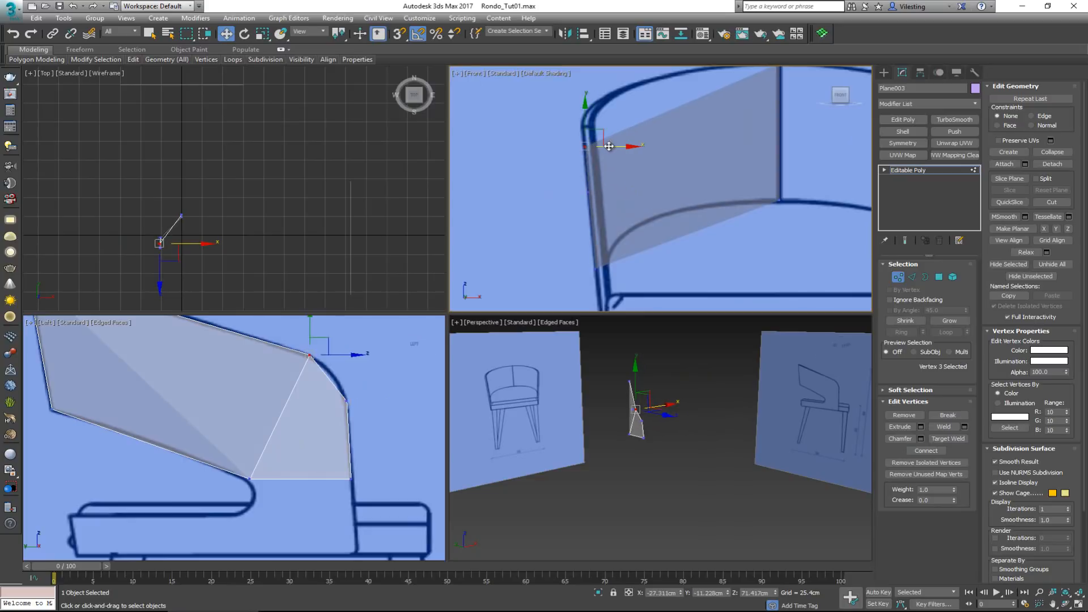
pyautogui.moveTo(607, 129); pyautogui.dragTo(605, 164, button='middle')
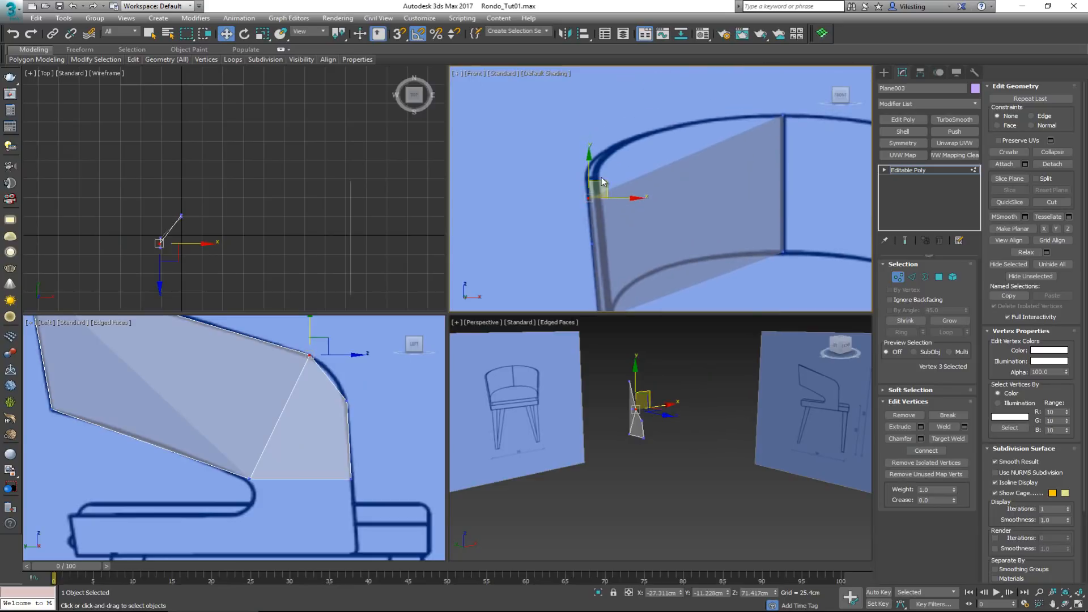
pyautogui.click(604, 162)
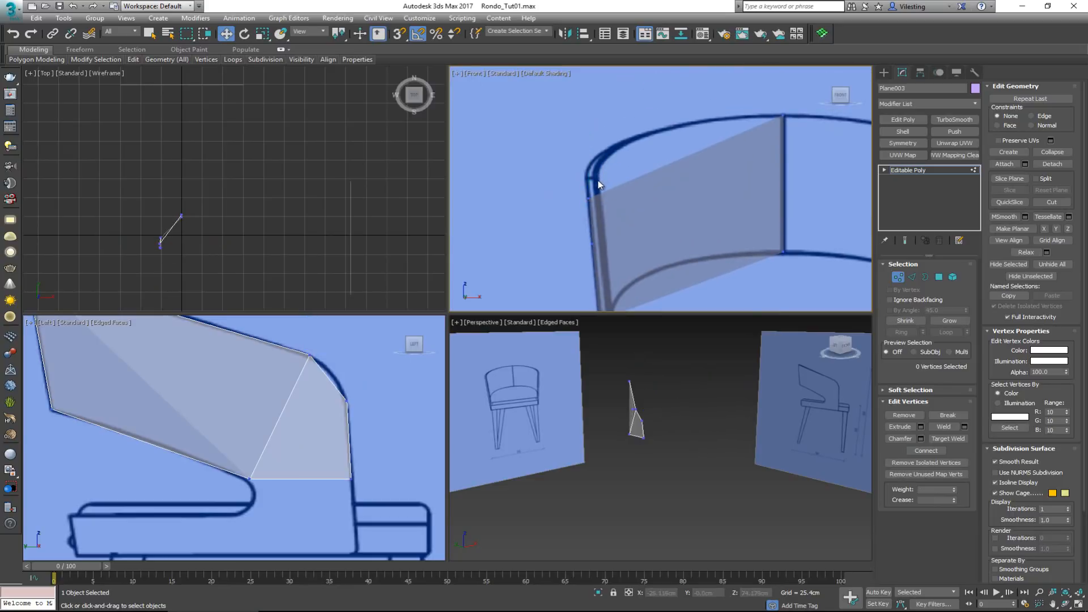
# Check the rear edge's two vertices against the backrest's centre line and inspect the bent surface in the Perspective view
pyautogui.scroll(-3, 284, 381)
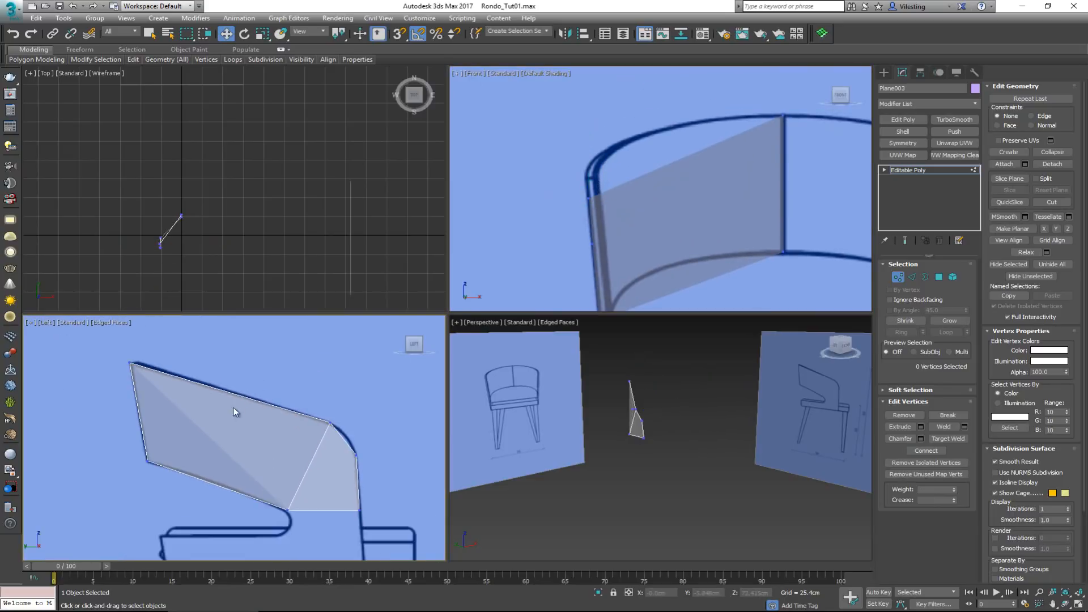
pyautogui.moveTo(142, 400); pyautogui.dragTo(111, 502)
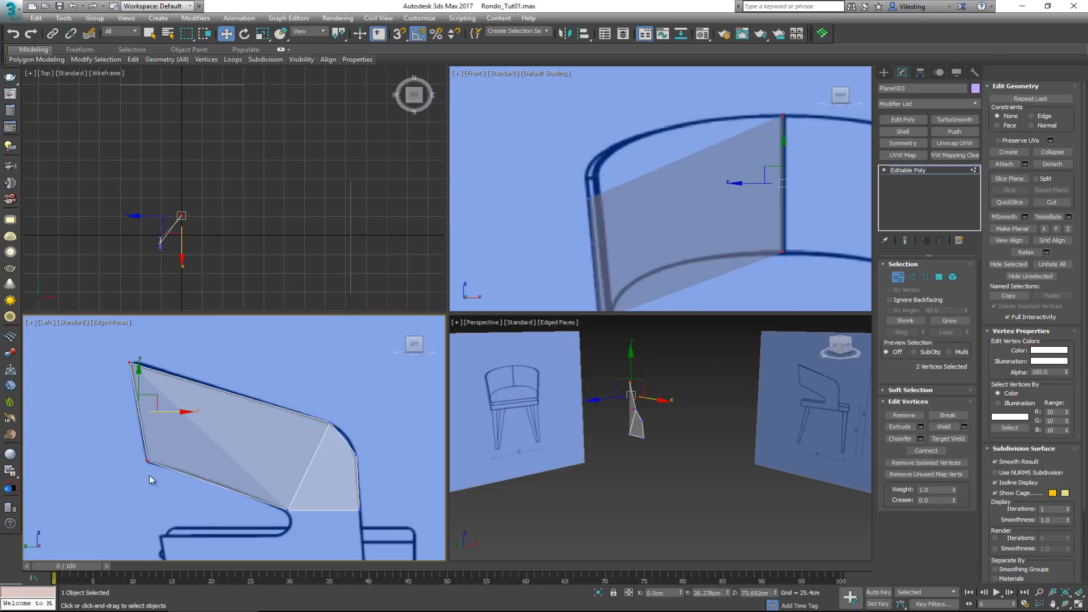
pyautogui.scroll(-3, 781, 187)
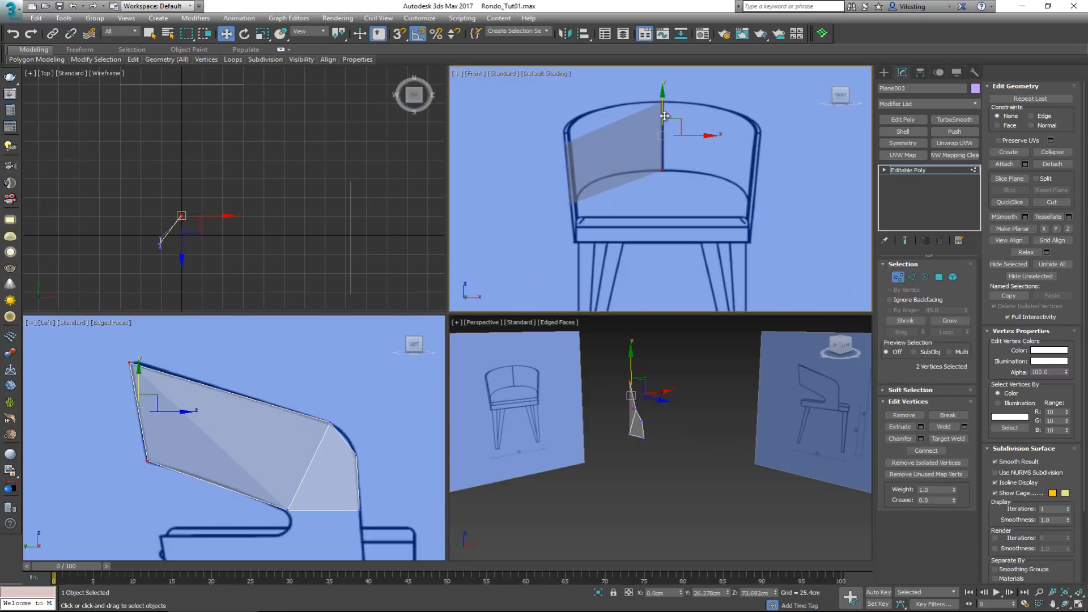
pyautogui.click(631, 176)
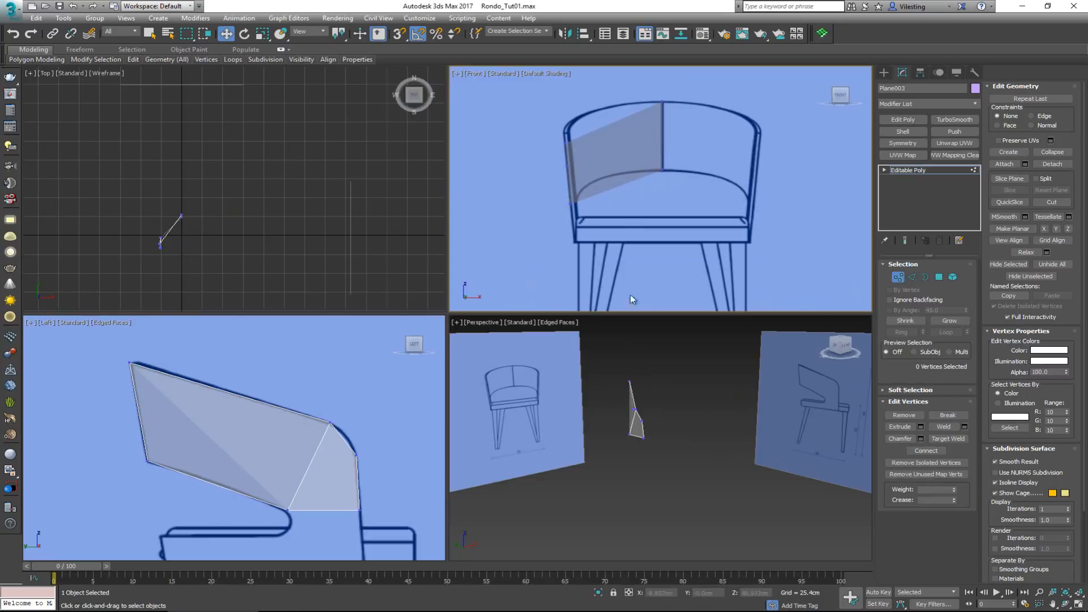
pyautogui.click(627, 401)
pyautogui.hotkey('alt', 'w')
pyautogui.keyDown('alt'); pyautogui.moveTo(553, 357); pyautogui.dragTo(402, 295, button='middle'); pyautogui.keyUp('alt')
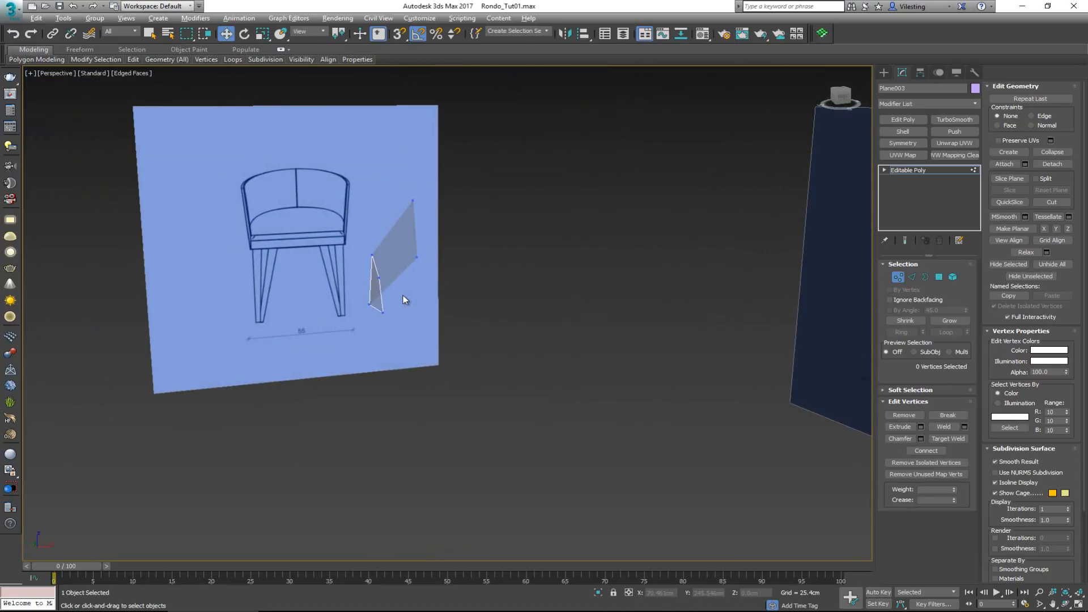
pyautogui.hotkey('alt', 'w')
pyautogui.click(606, 182)
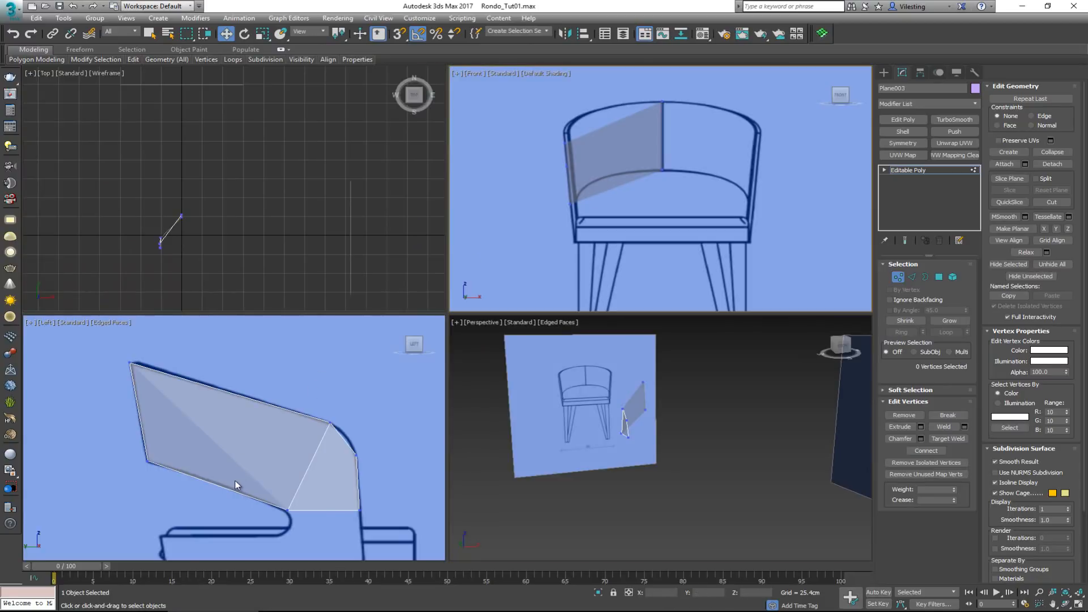
# Insert a vertical edge loop across the large side polygon, between its rear edge and the slanted edge, and select the new edge
pyautogui.click(911, 276)
pyautogui.click(140, 411)
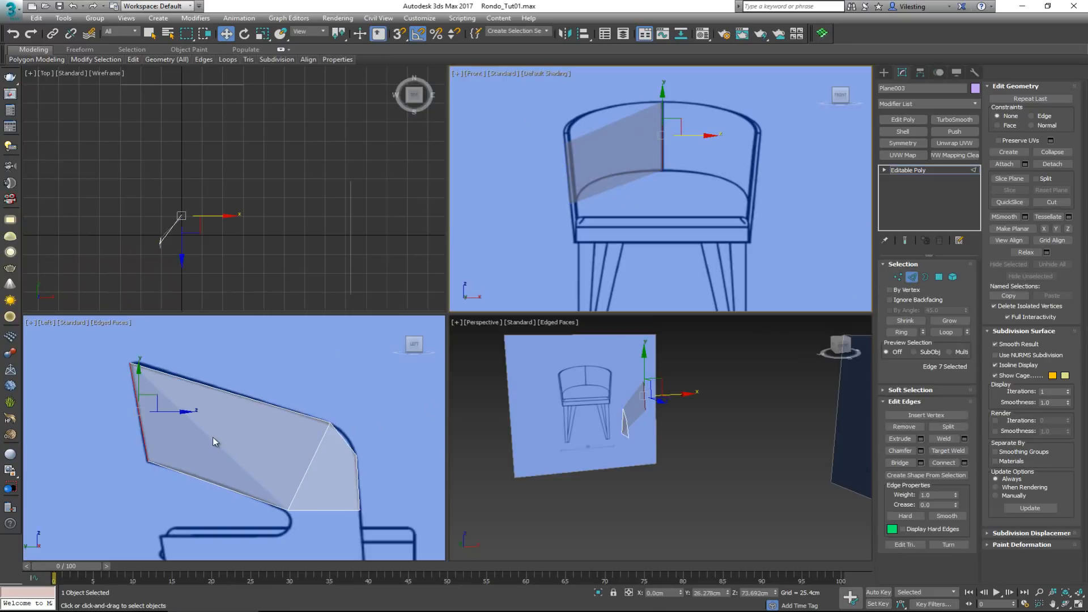
pyautogui.hotkey('alt', '1')
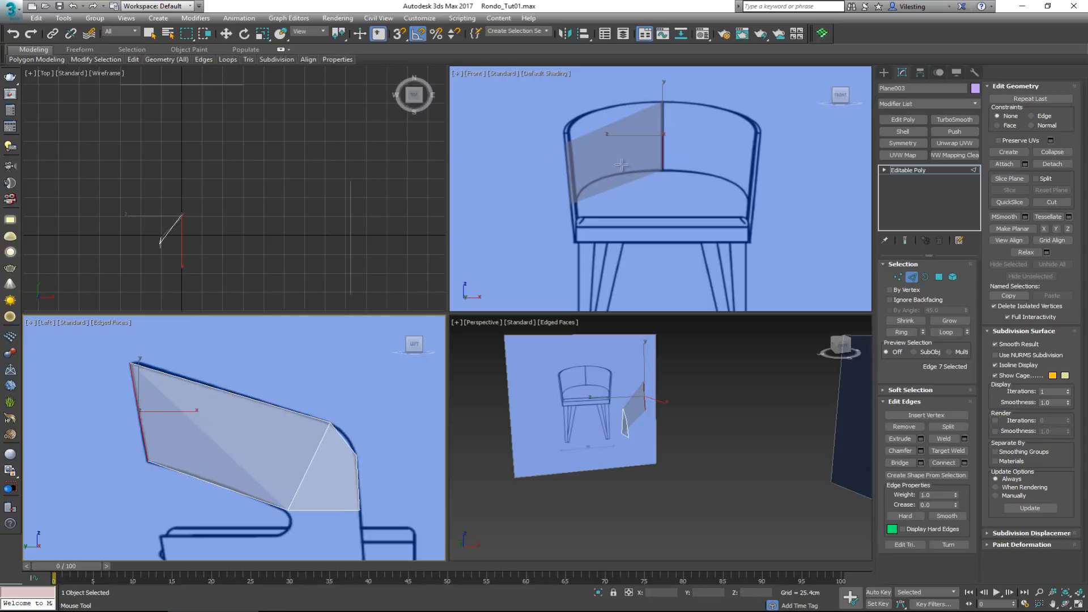
pyautogui.click(207, 437)
pyautogui.press('w')
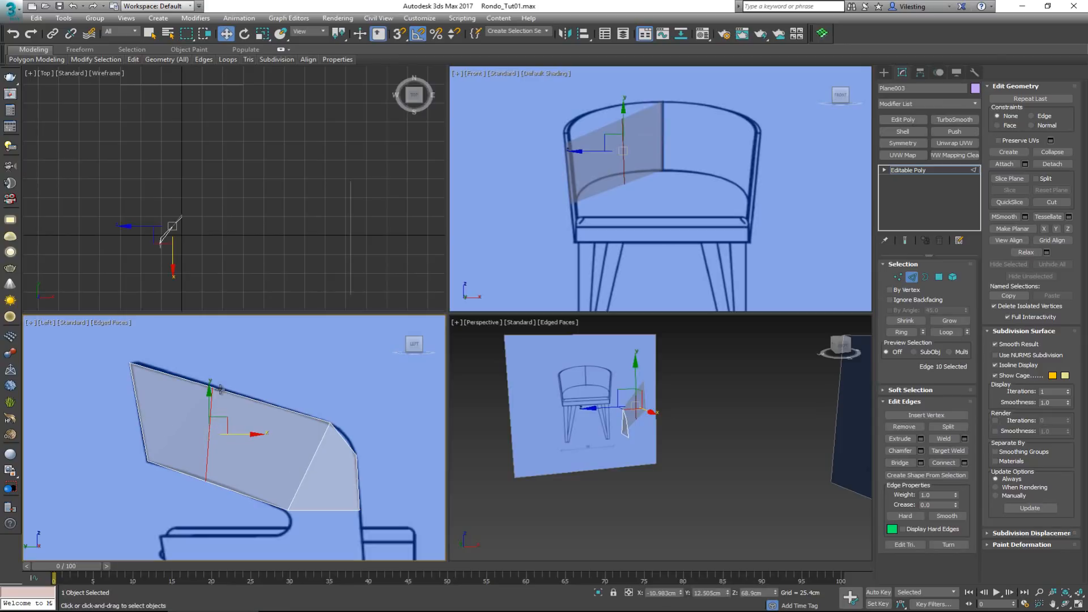
# Move the new edge's upper vertex rearward and up along the top outline in the side reference
pyautogui.press('1')
pyautogui.click(211, 387)
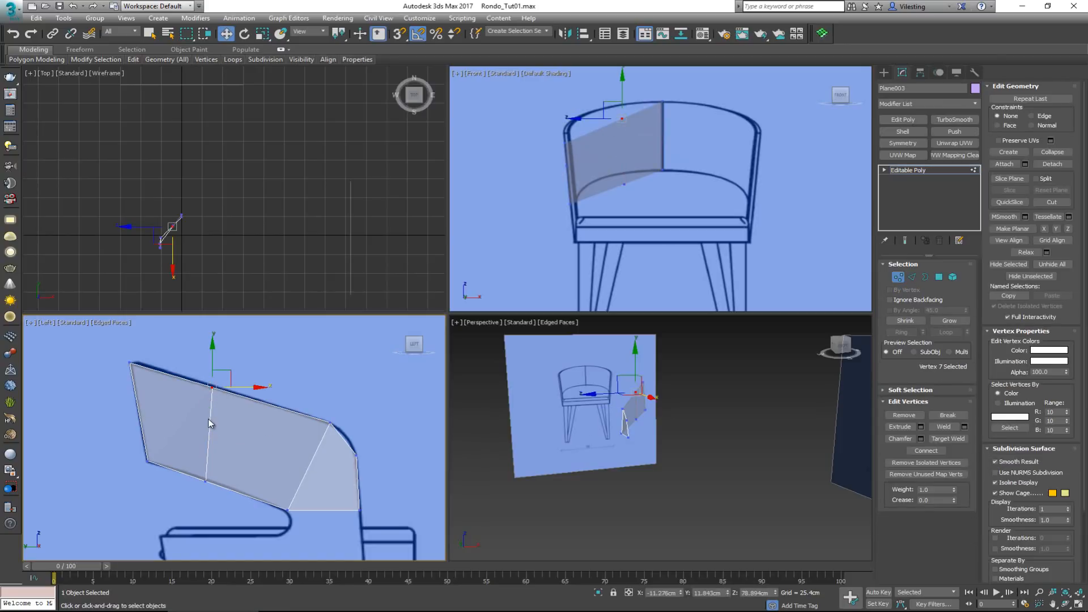
pyautogui.moveTo(232, 376); pyautogui.dragTo(199, 367)
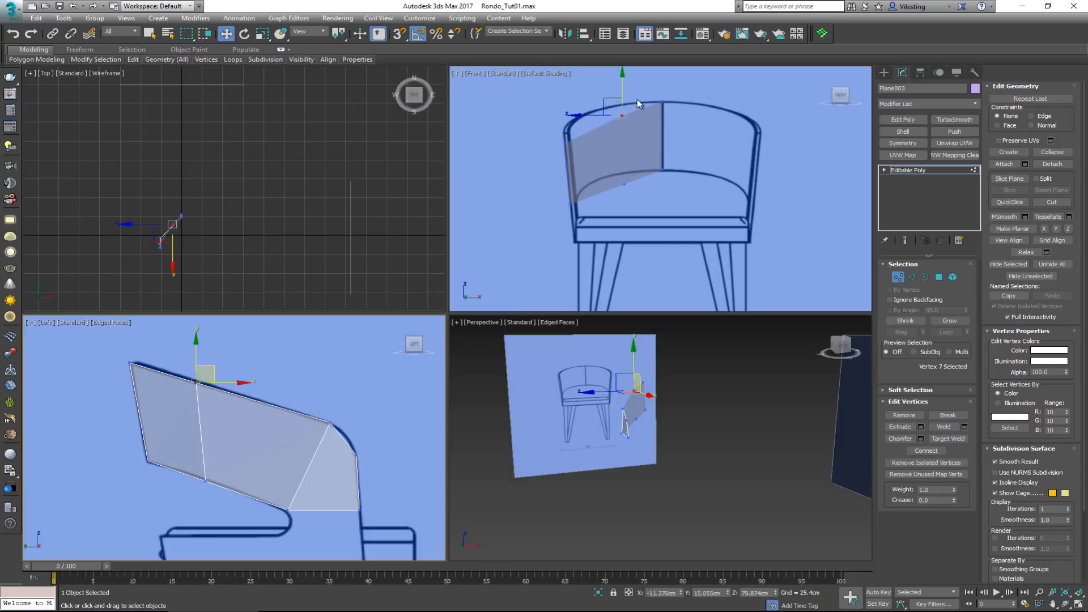
# Raise both vertices of the new edge to a Z of about 73 cm, following the backrest's curve in the front reference
pyautogui.click(607, 97)
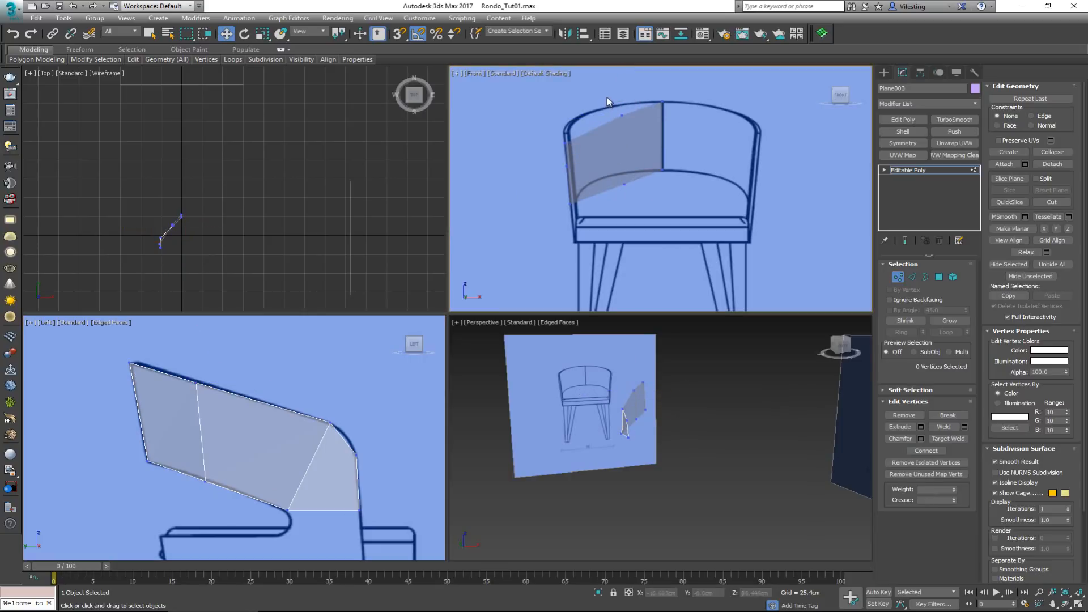
pyautogui.moveTo(607, 97); pyautogui.dragTo(643, 198)
pyautogui.scroll(2, 629, 131)
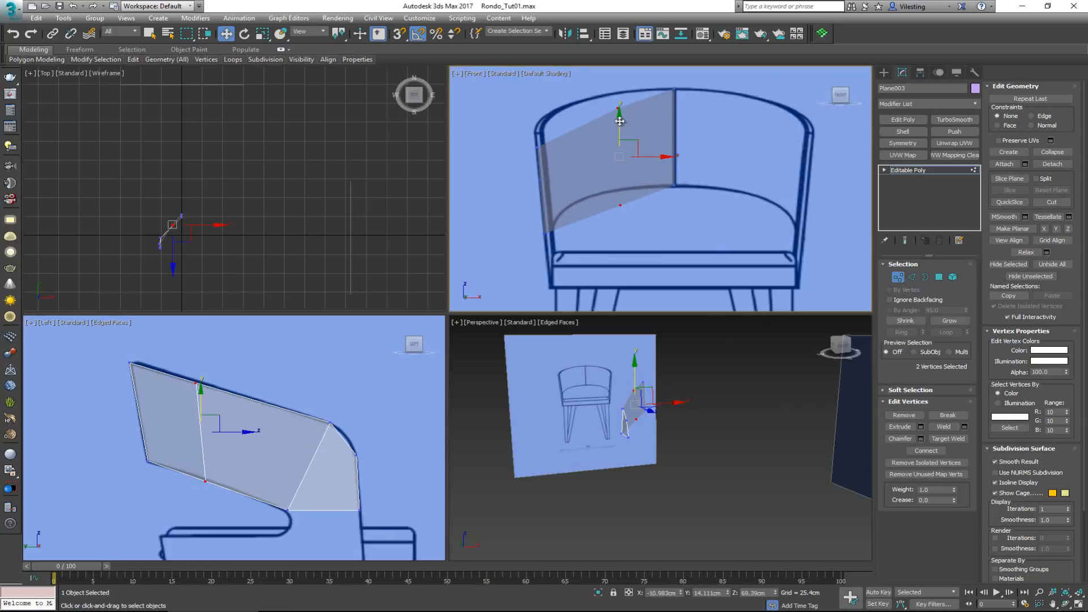
pyautogui.moveTo(620, 120); pyautogui.dragTo(621, 109)
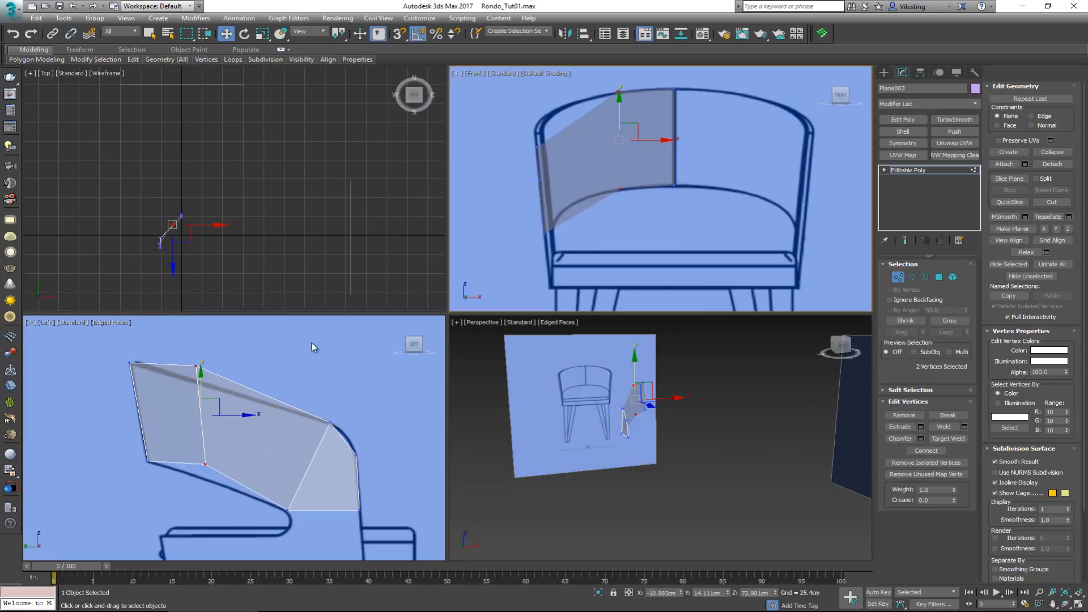
# Try lowering the new edge's two vertices to a Z of about 72.3 cm in the Left view
pyautogui.click(221, 352)
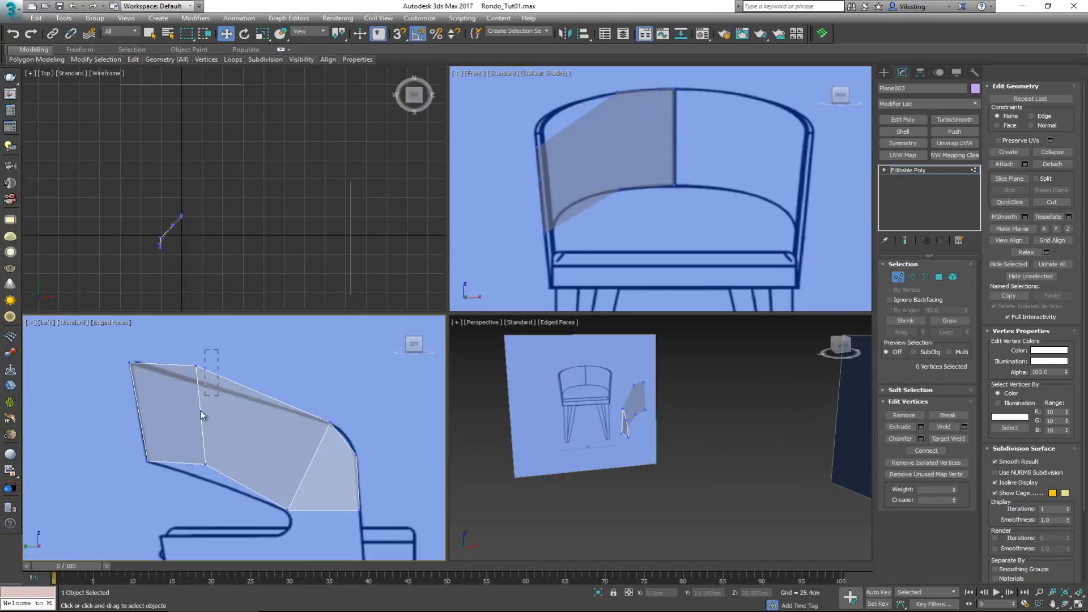
pyautogui.moveTo(182, 478); pyautogui.dragTo(182, 478)
pyautogui.moveTo(197, 403); pyautogui.dragTo(212, 395, button='middle')
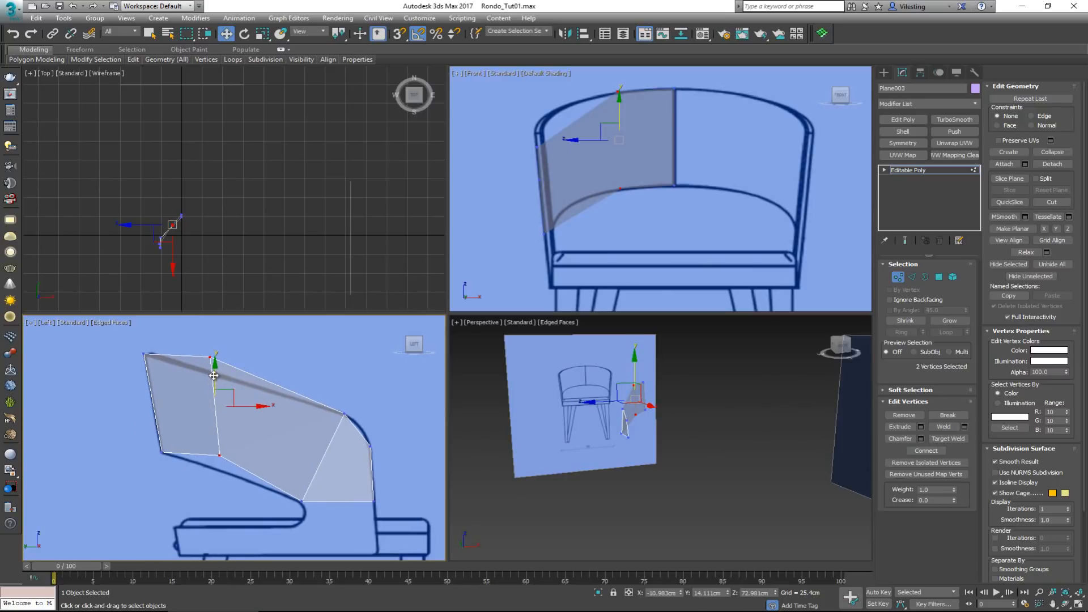
pyautogui.moveTo(213, 376); pyautogui.dragTo(215, 381)
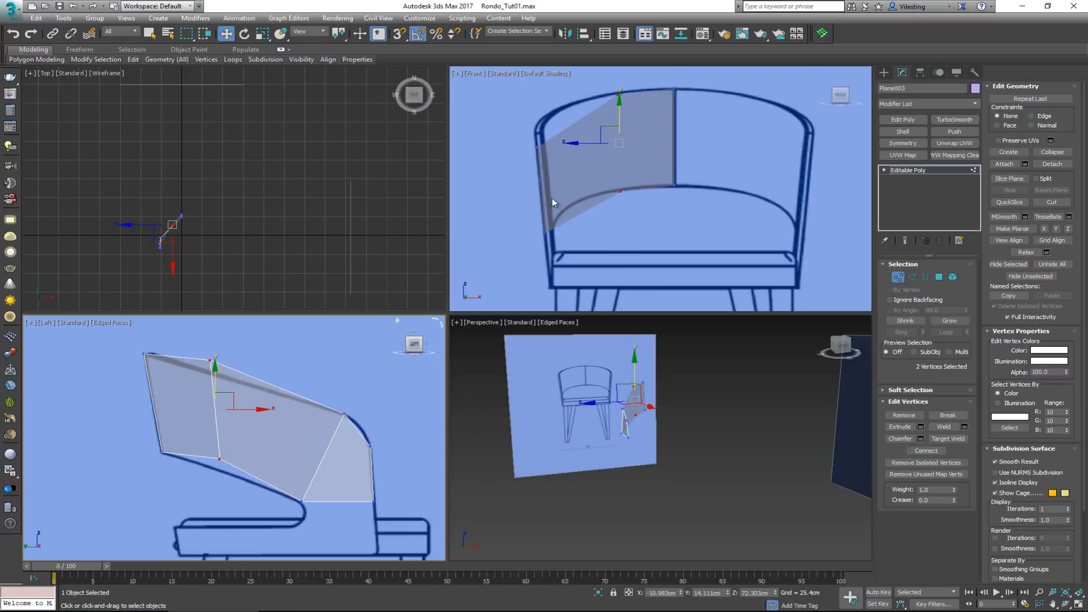
pyautogui.moveTo(256, 379); pyautogui.dragTo(256, 397, button='middle')
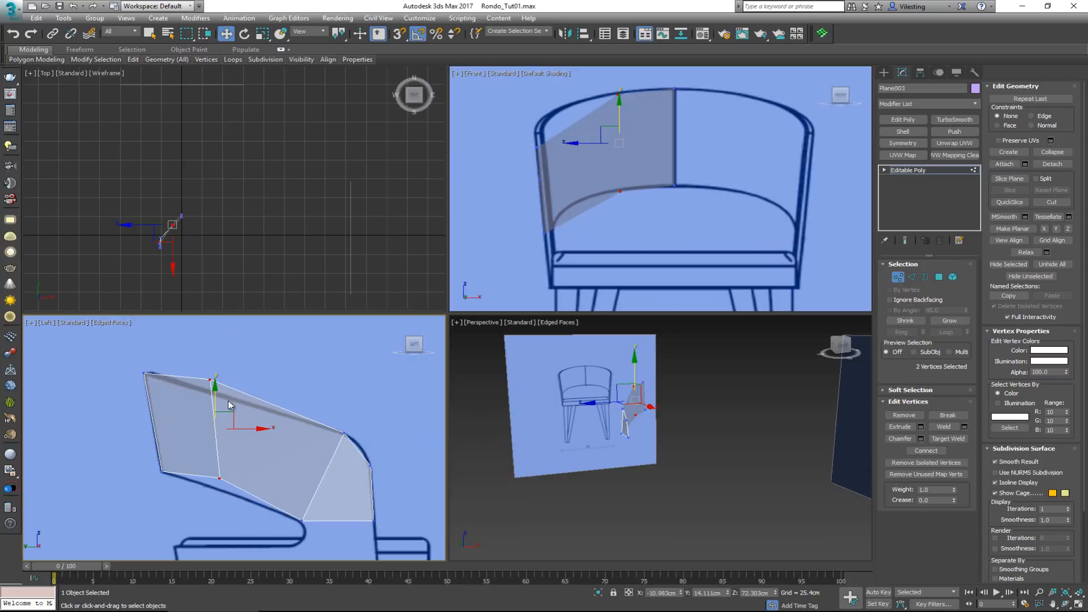
pyautogui.moveTo(230, 405); pyautogui.dragTo(229, 401)
# Turn on Edged Faces in the Front view and raise the new edge's two vertices to a Z of about 74.3 cm
pyautogui.click(637, 116)
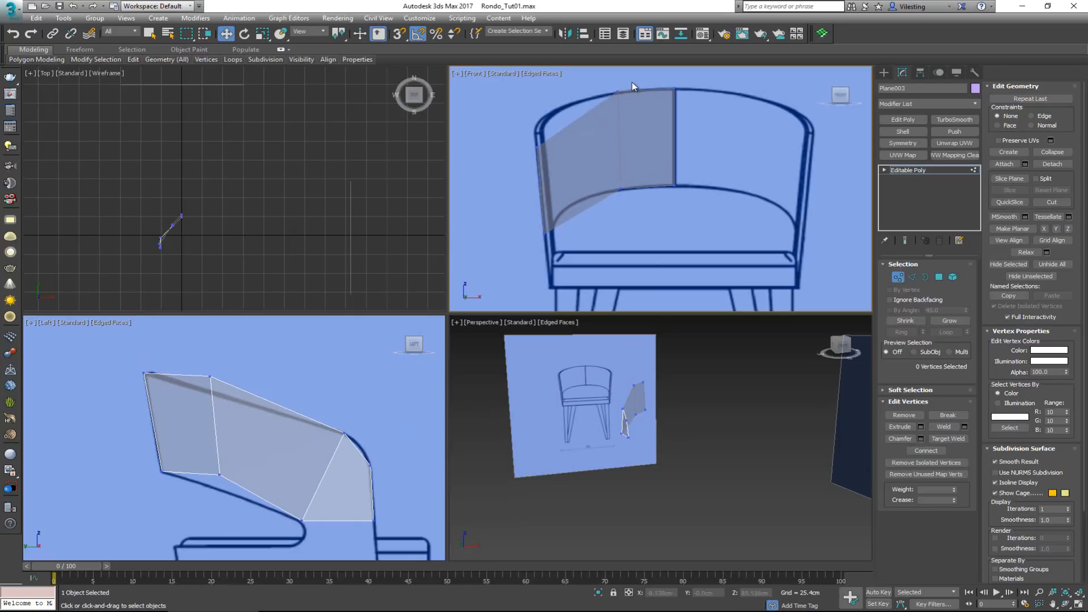
pyautogui.moveTo(593, 243); pyautogui.dragTo(592, 245)
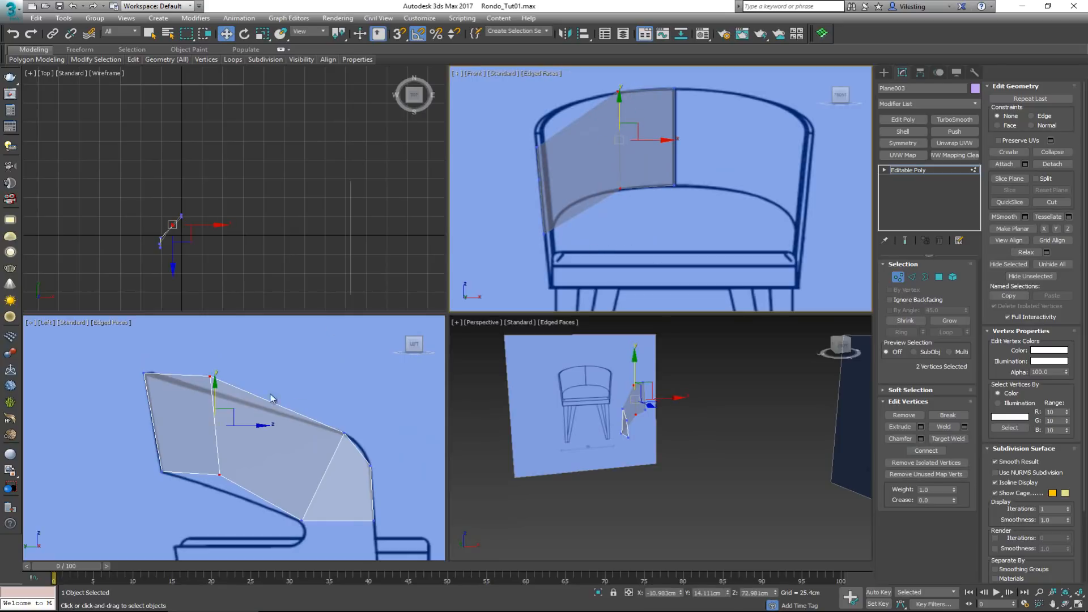
pyautogui.rightClick(206, 407)
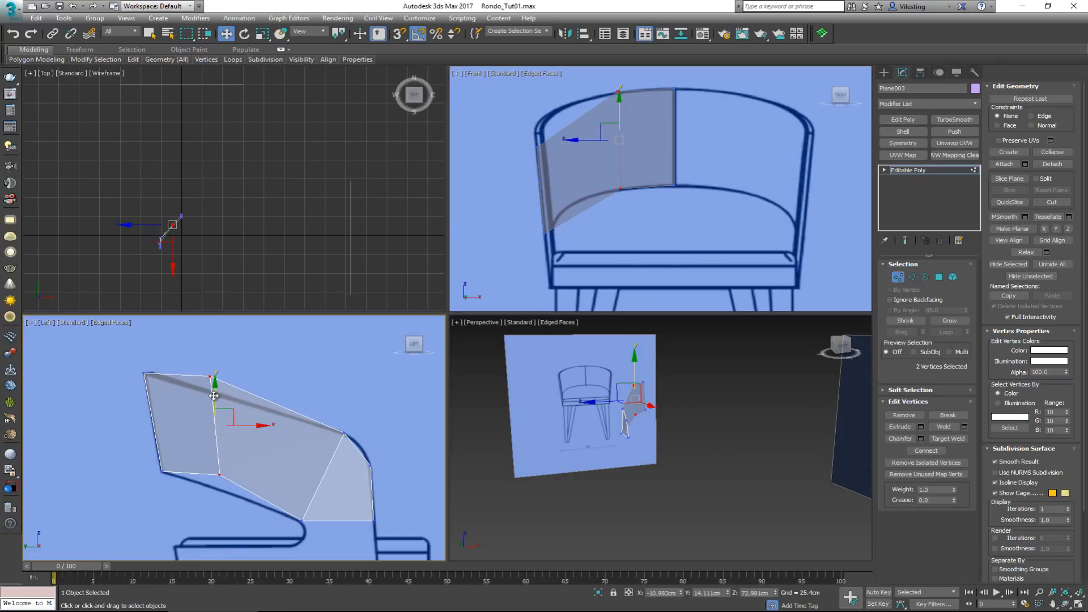
pyautogui.moveTo(214, 396); pyautogui.dragTo(215, 390)
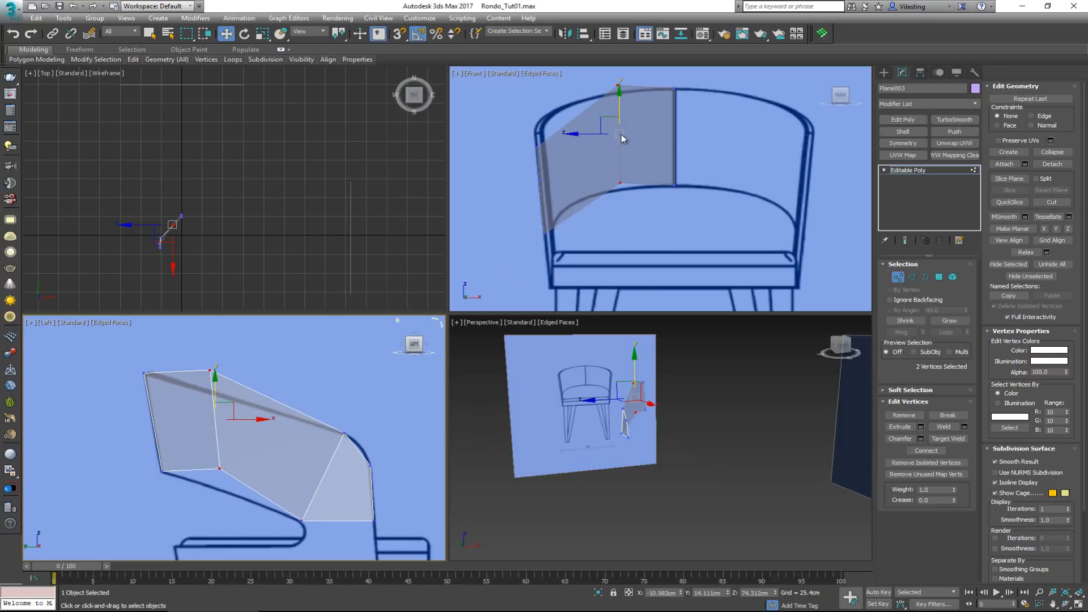
# Undo the last height change and move the new edge's two vertices rearward to a Y of about 22.3 cm in the Left view
pyautogui.hotkey('ctrl', 'z')
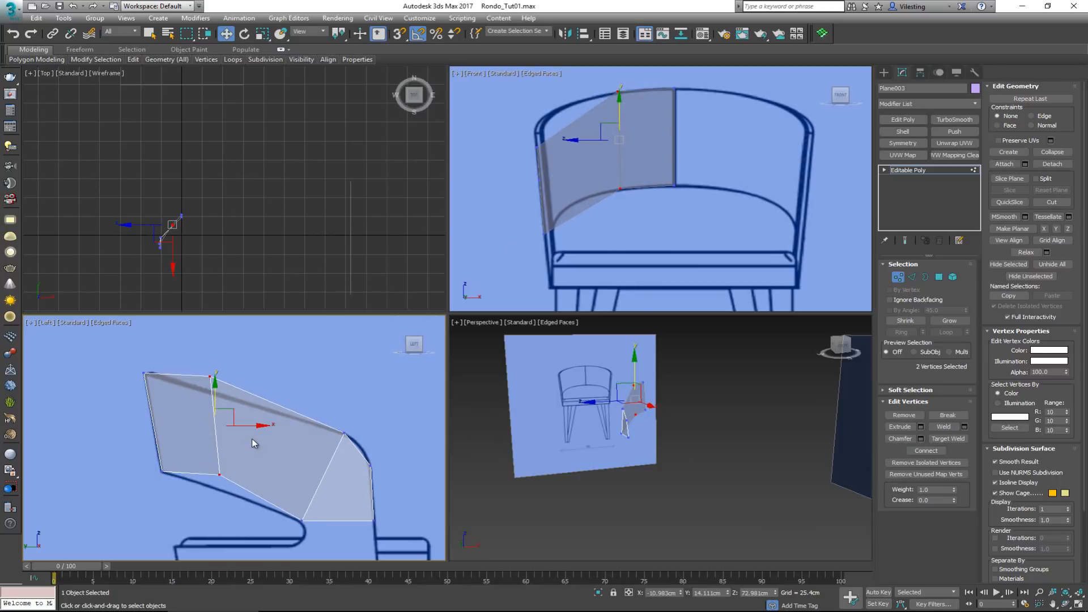
pyautogui.moveTo(249, 429); pyautogui.dragTo(209, 437)
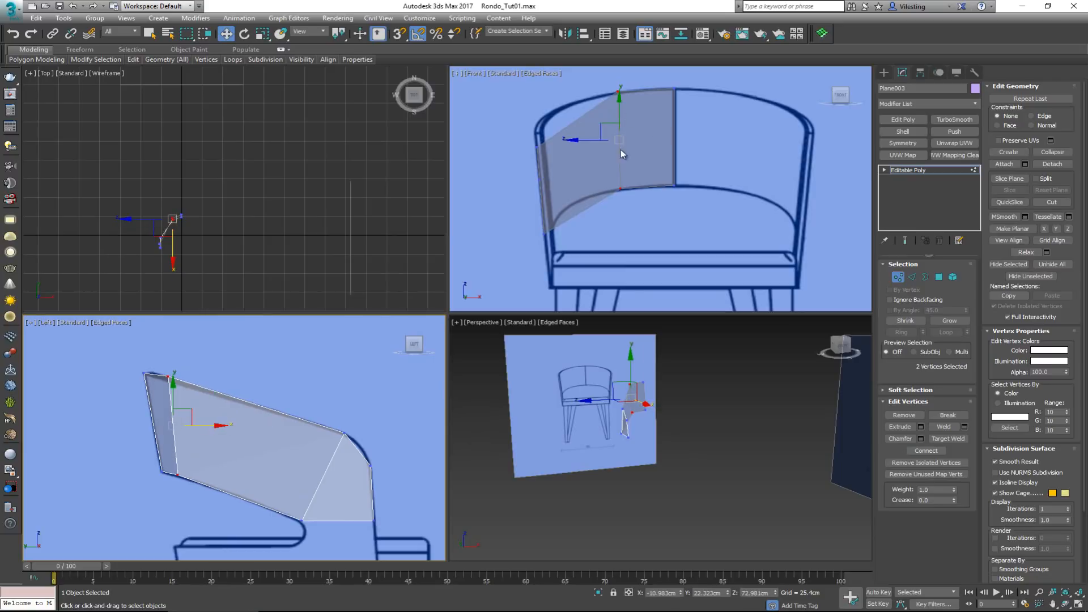
pyautogui.click(186, 454)
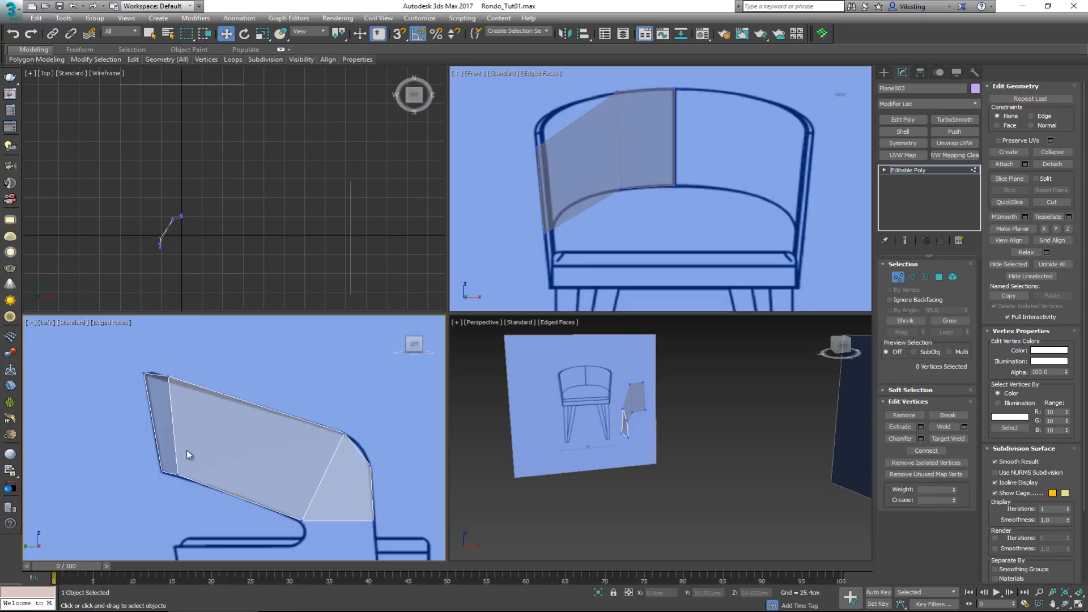
# Fit the edge to the side reference, moving its upper vertex to a Y of about 24.8 cm and its lower vertex to about 21.9 cm
pyautogui.scroll(3, 163, 389)
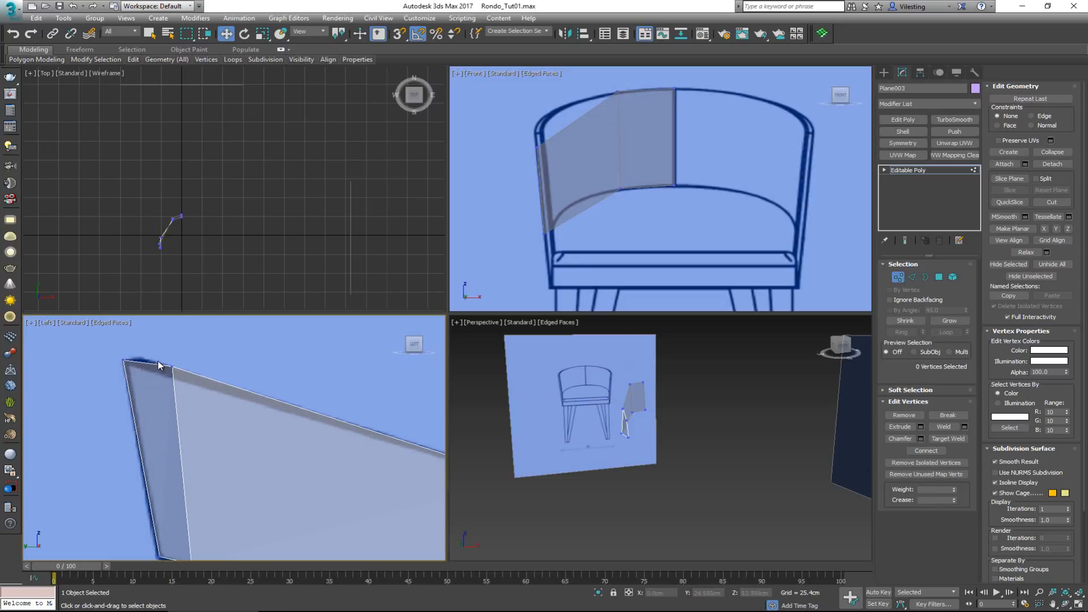
pyautogui.moveTo(156, 356)
pyautogui.mouseDown()
pyautogui.moveTo(187, 379)
pyautogui.moveTo(165, 366)
pyautogui.mouseUp()
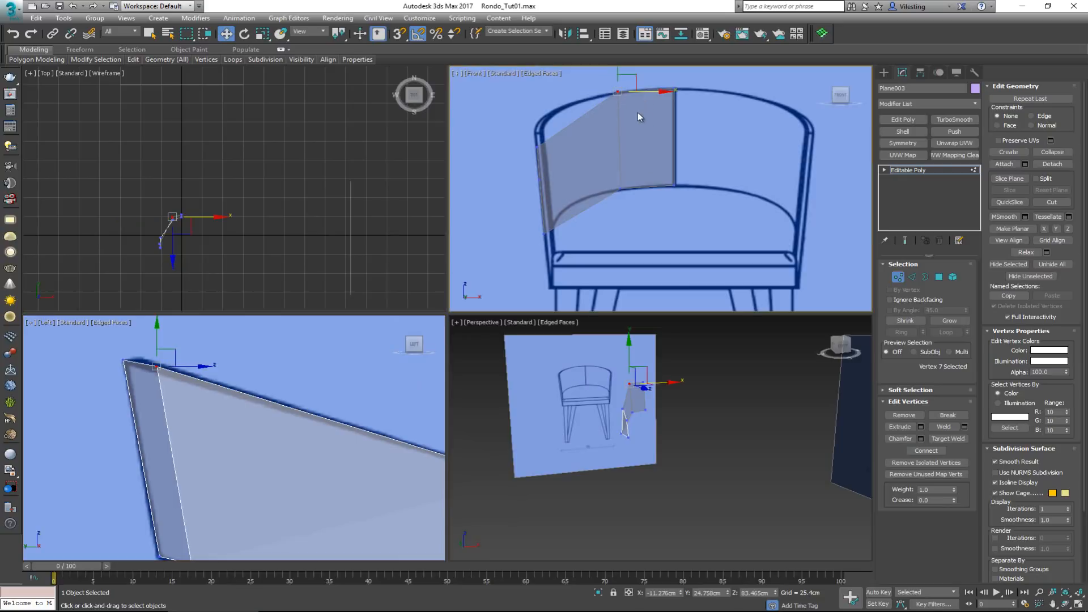
pyautogui.moveTo(637, 112); pyautogui.dragTo(616, 135, button='middle')
pyautogui.moveTo(258, 433); pyautogui.dragTo(233, 338, button='middle')
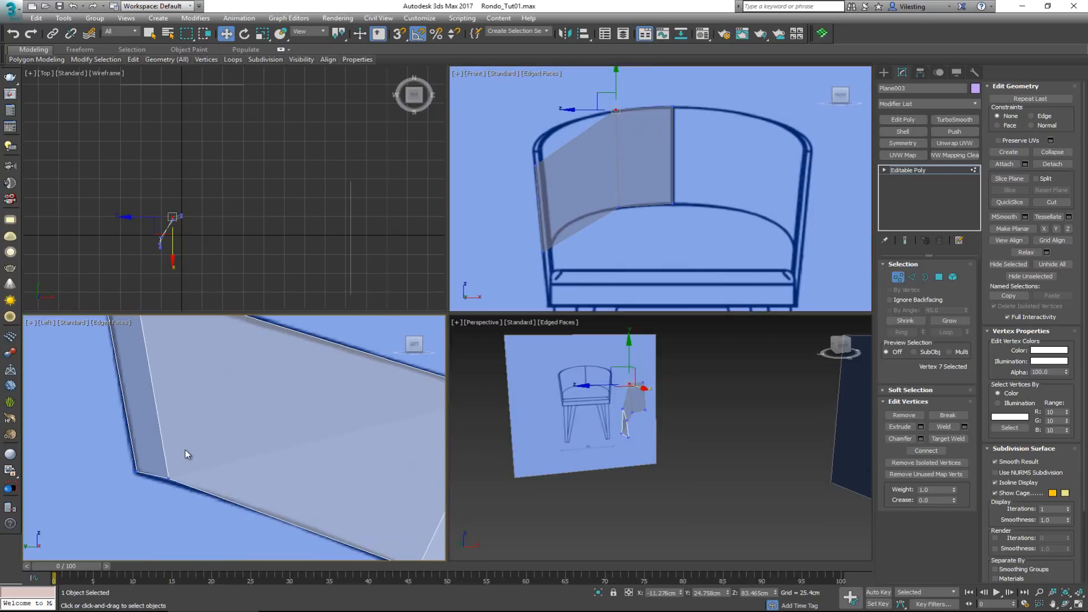
pyautogui.click(170, 479)
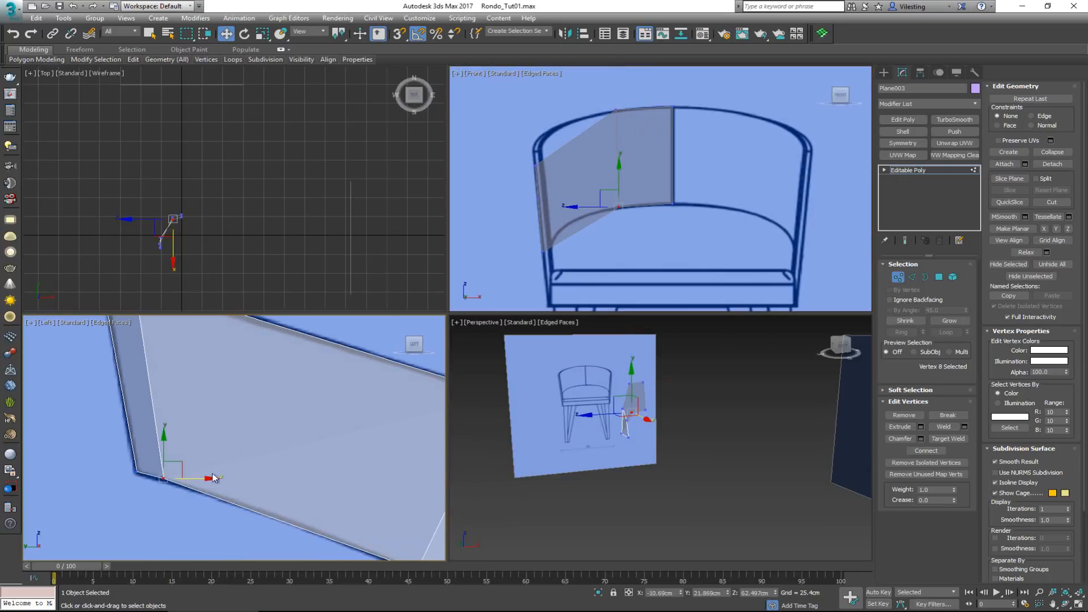
pyautogui.moveTo(305, 411); pyautogui.dragTo(288, 405, button='middle')
pyautogui.scroll(-3, 270, 400)
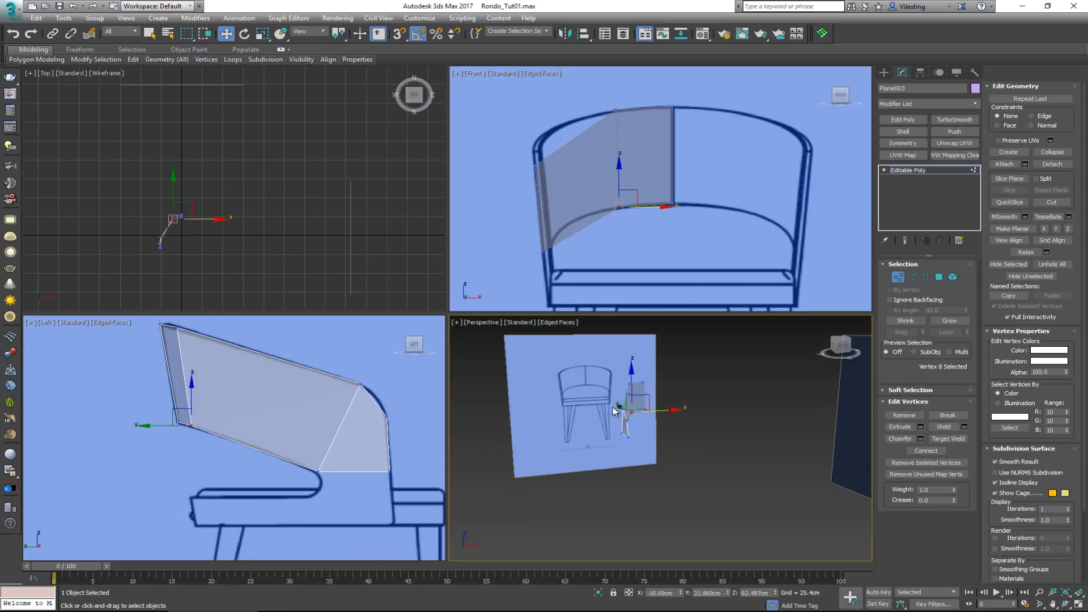
# Insert a second edge across the middle of the backrest's large side panel in the Perspective view
pyautogui.hotkey('alt', 'w')
pyautogui.keyDown('alt'); pyautogui.moveTo(401, 326); pyautogui.dragTo(456, 331, button='middle'); pyautogui.keyUp('alt')
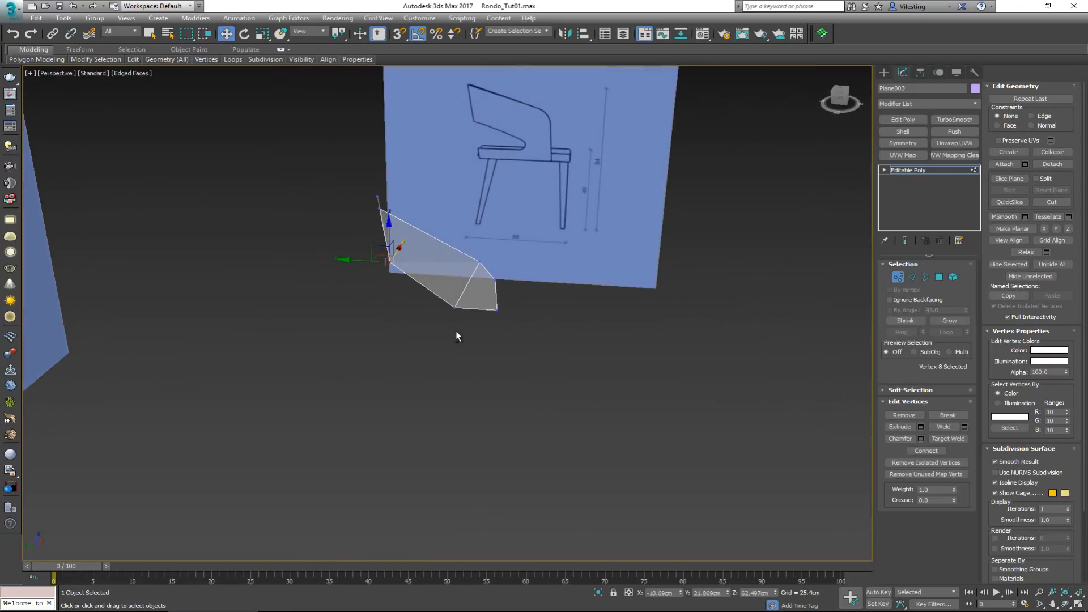
pyautogui.hotkey('alt', 'c')
pyautogui.click(430, 274)
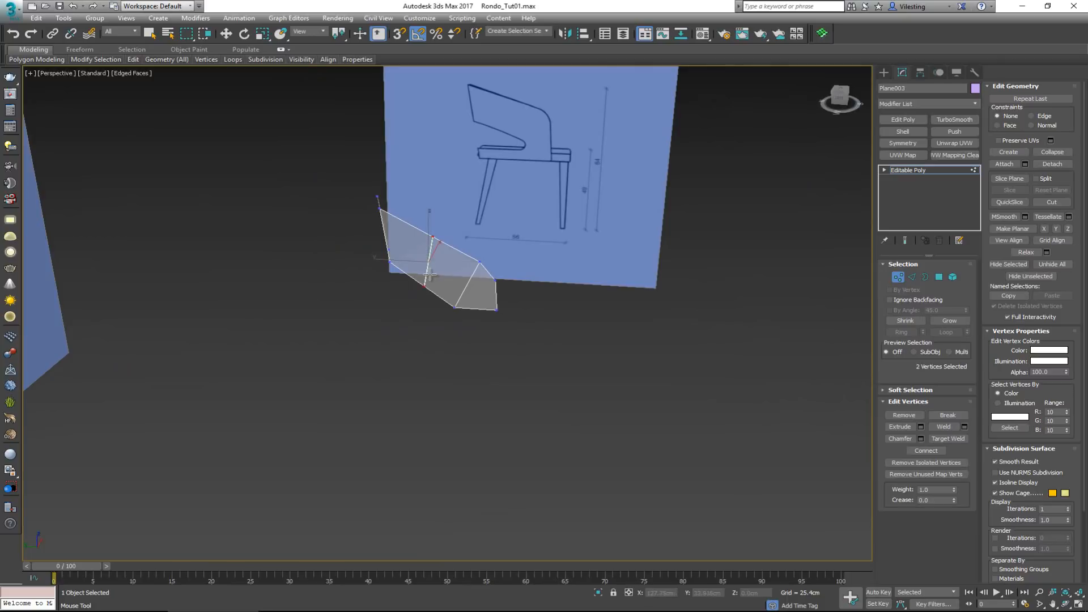
pyautogui.rightClick(443, 301)
# Raise the new edge to the backrest's curve in the Front view, its lower vertex to Z about 59.8 cm and upper vertex to 81 cm
pyautogui.hotkey('alt', 'w')
pyautogui.rightClick(591, 188)
pyautogui.hotkey('alt', 'w')
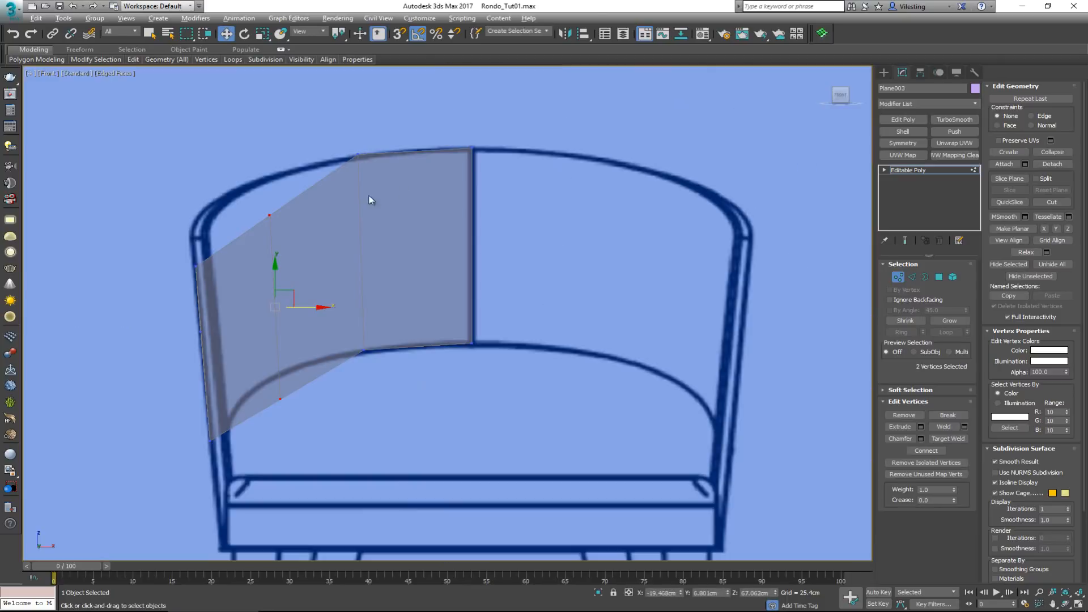
pyautogui.moveTo(276, 264); pyautogui.dragTo(276, 246)
pyautogui.moveTo(284, 188); pyautogui.dragTo(263, 205)
pyautogui.moveTo(271, 165); pyautogui.dragTo(272, 152)
pyautogui.hotkey('alt', 'w')
# Move the edge rearward onto the side outline, its lower vertex to a Y of about 14.4 cm and its upper vertex to 17.5 cm
pyautogui.rightClick(252, 370)
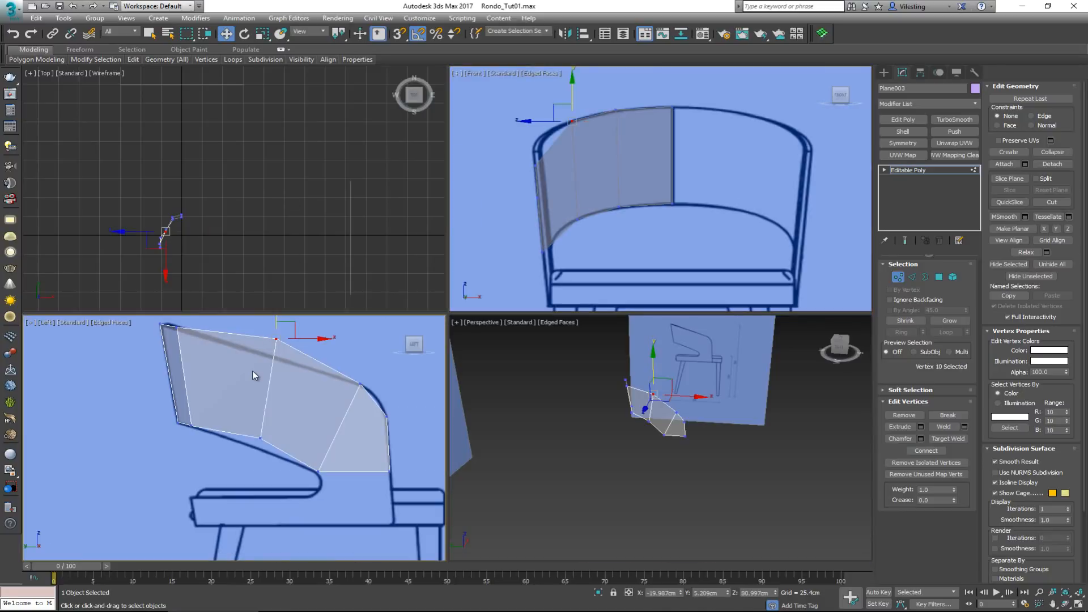
pyautogui.hotkey('alt', 'w')
pyautogui.moveTo(409, 311); pyautogui.dragTo(406, 346, button='middle')
pyautogui.click(496, 348)
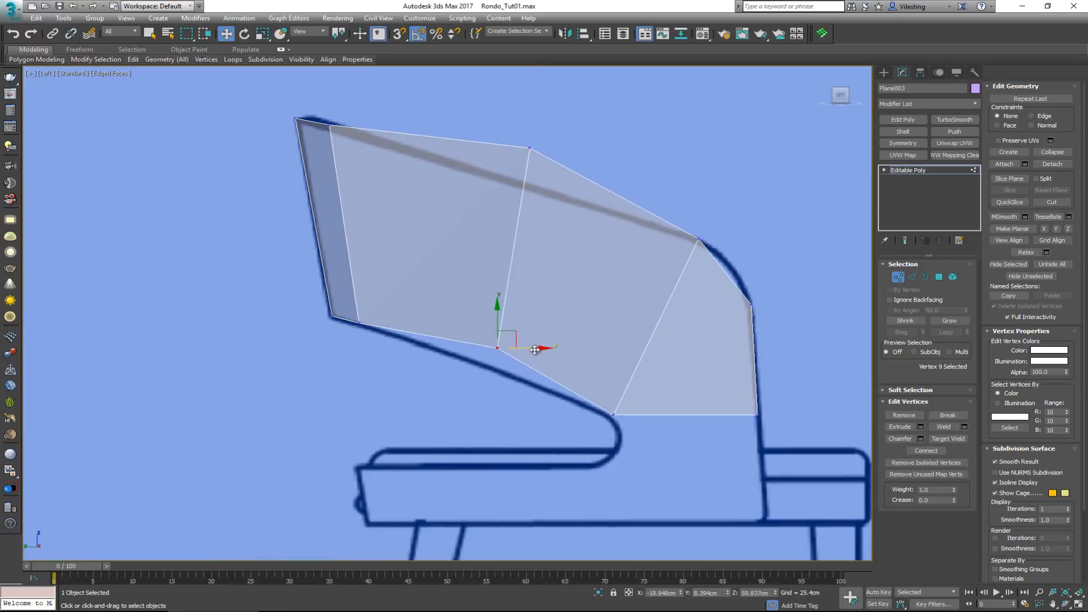
pyautogui.moveTo(536, 349); pyautogui.dragTo(472, 356)
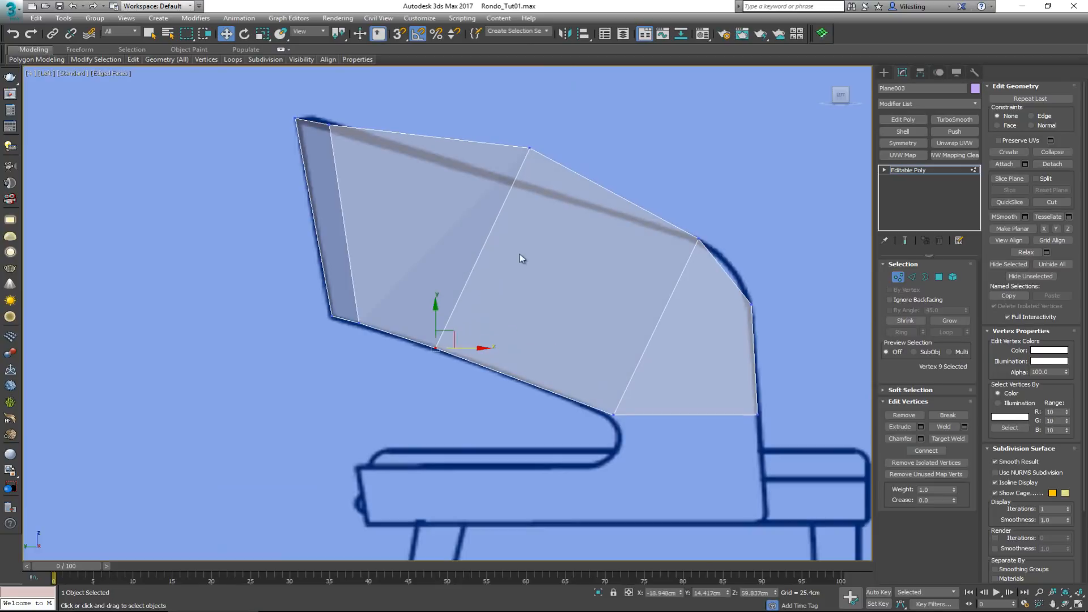
pyautogui.moveTo(526, 164); pyautogui.dragTo(448, 156)
pyautogui.scroll(-3, 408, 164)
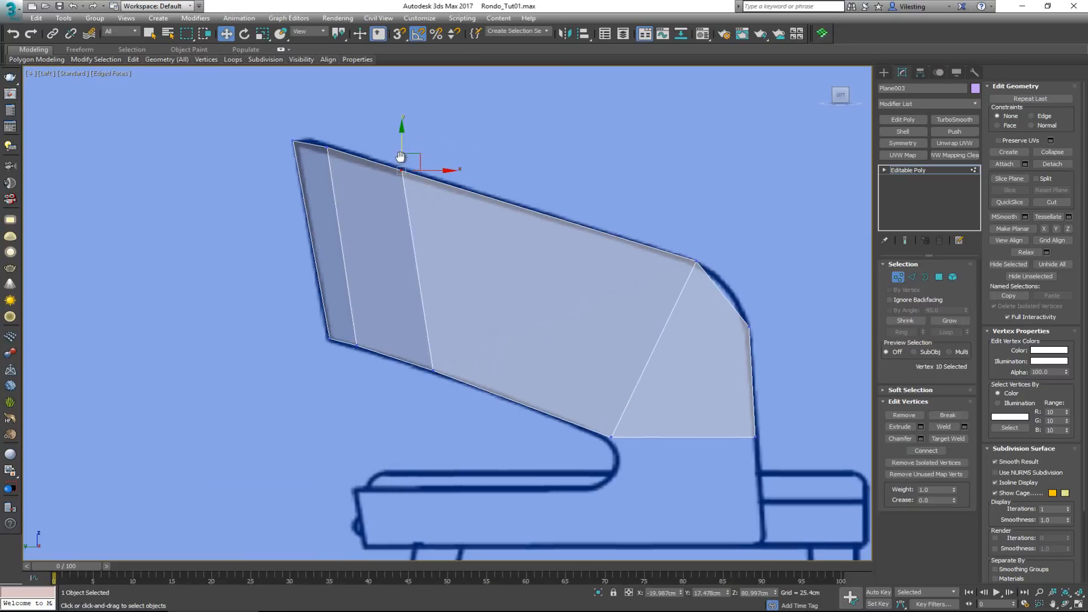
# Insert a third edge across the middle of the remaining large side panel in the Left view
pyautogui.hotkey('alt', 'w')
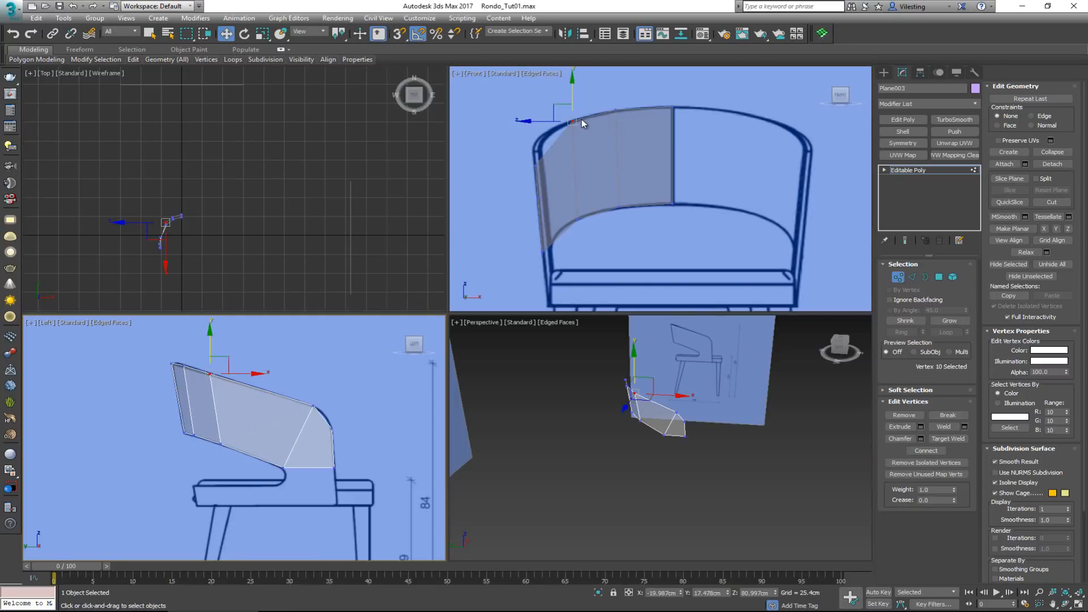
pyautogui.click(253, 433)
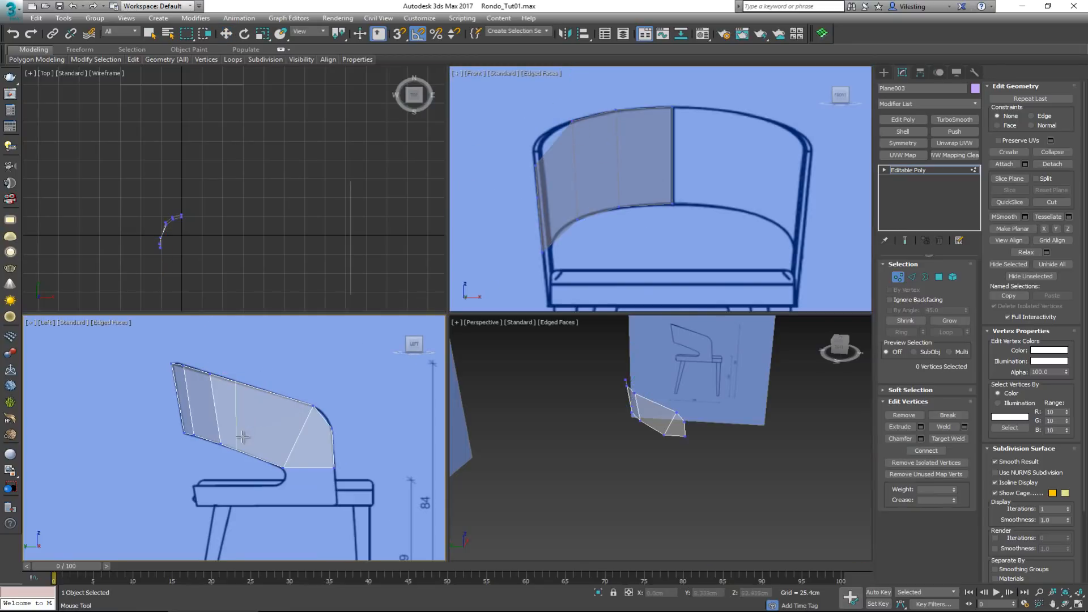
pyautogui.click(258, 440)
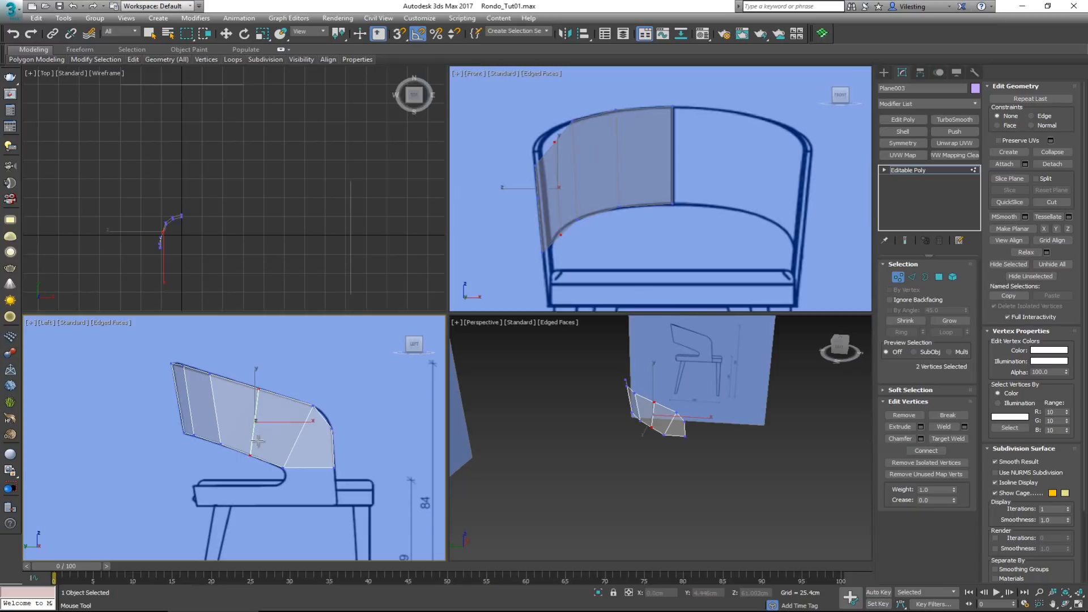
# Raise the third edge in the Front view to a Z of about 67.6 cm and its upper vertex to about 79 cm
pyautogui.press('w')
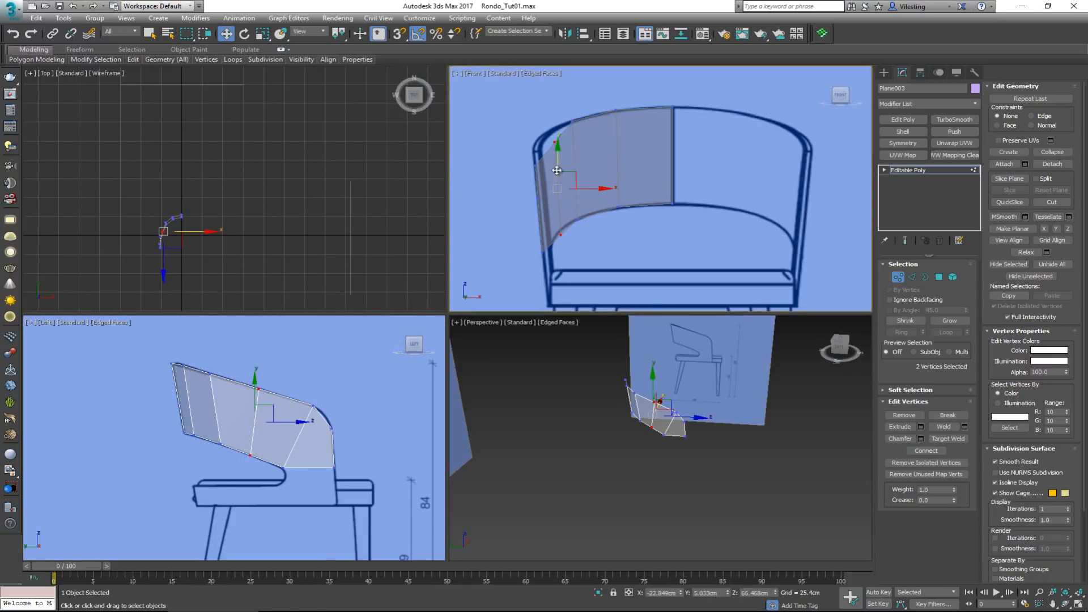
pyautogui.moveTo(557, 156); pyautogui.dragTo(557, 157)
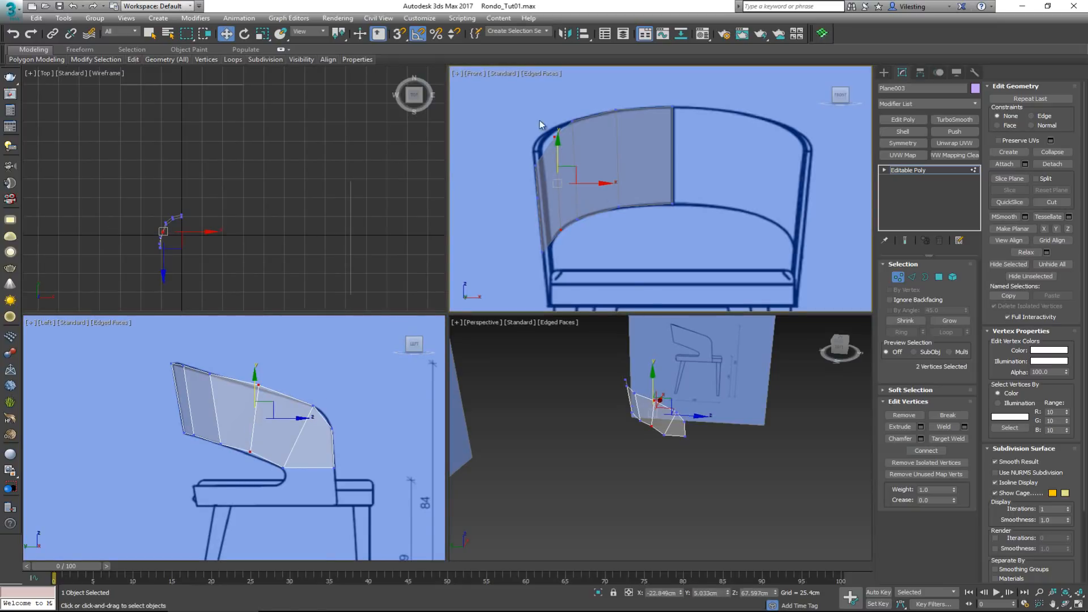
pyautogui.moveTo(540, 120); pyautogui.dragTo(557, 102)
# Move the third edge rearward in the Left view, its upper vertex to a Y of about 10.5 cm and lower vertex to 7.9 cm
pyautogui.rightClick(301, 374)
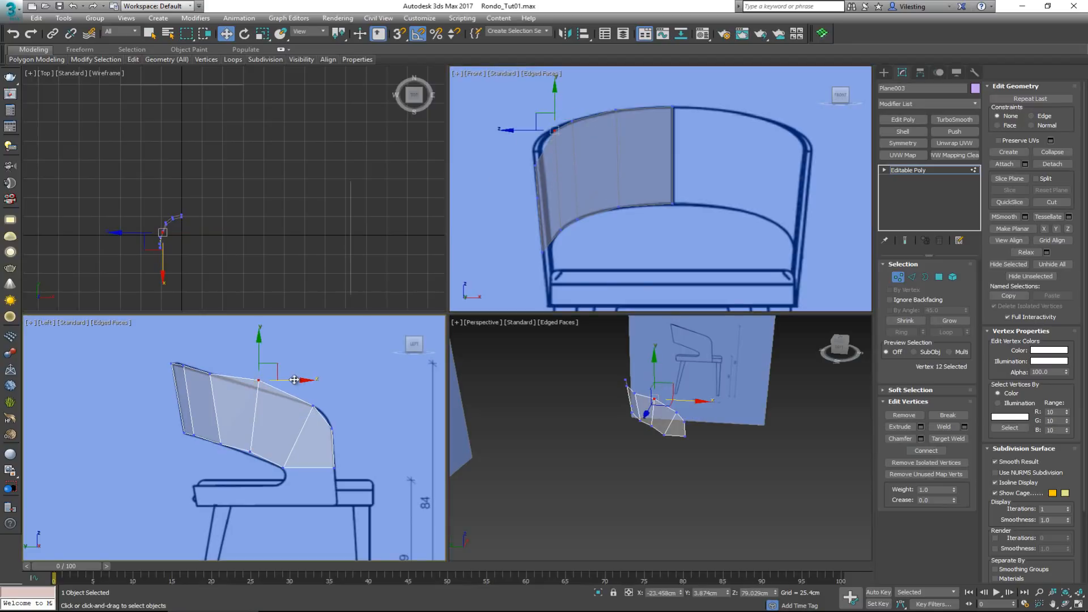
pyautogui.moveTo(297, 380); pyautogui.dragTo(270, 382)
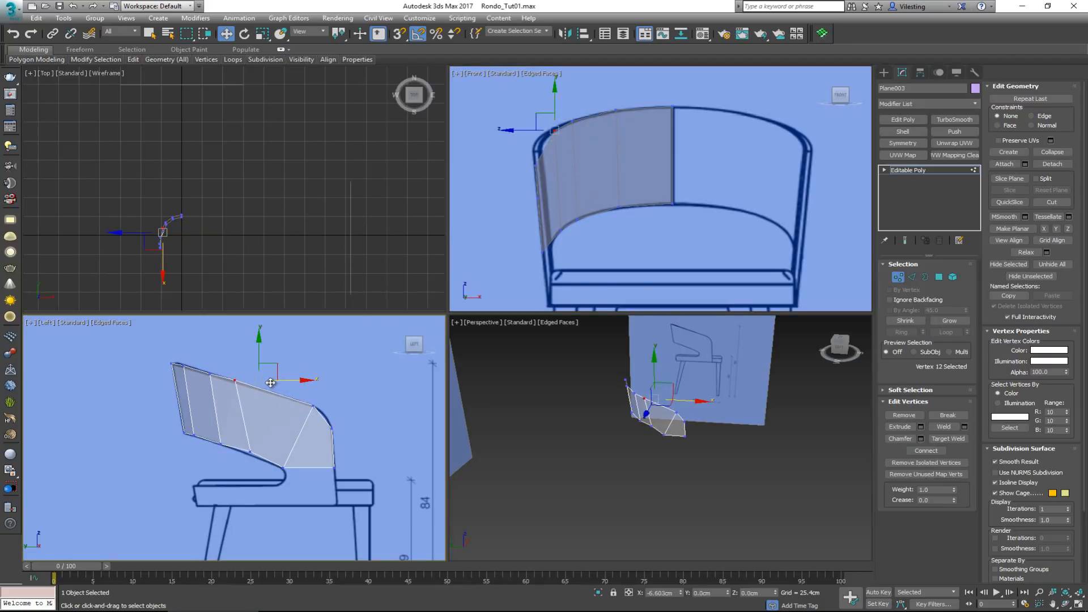
pyautogui.click(251, 452)
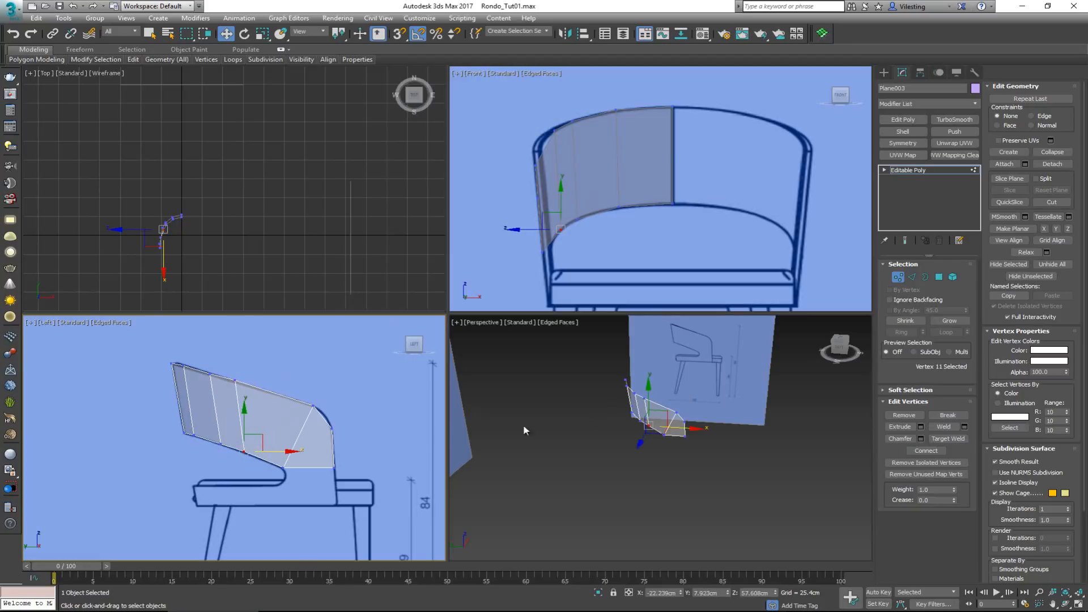
# Turn off the backrest's see-through display and check its curvature in the Perspective view
pyautogui.moveTo(639, 401); pyautogui.dragTo(635, 412, button='middle')
pyautogui.hotkey('alt', 'w')
pyautogui.moveTo(546, 347)
pyautogui.keyDown('alt'); pyautogui.mouseDown(button='middle')
pyautogui.moveTo(558, 350)
pyautogui.moveTo(505, 235)
pyautogui.moveTo(595, 308)
pyautogui.moveTo(599, 345)
pyautogui.moveTo(487, 284)
pyautogui.mouseUp(button='middle'); pyautogui.keyUp('alt')
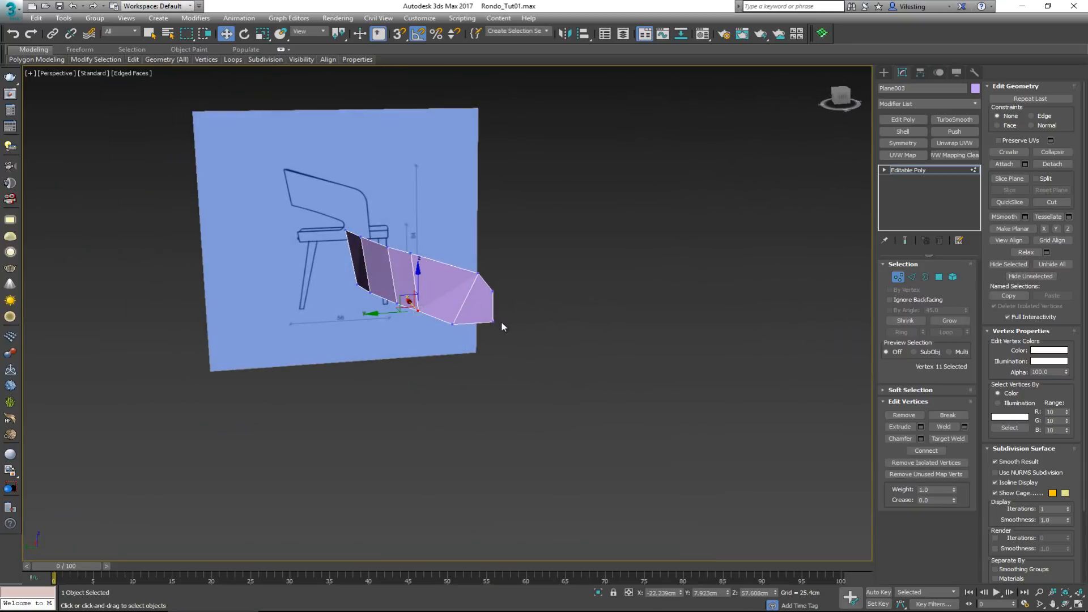
pyautogui.hotkey('alt', 'w')
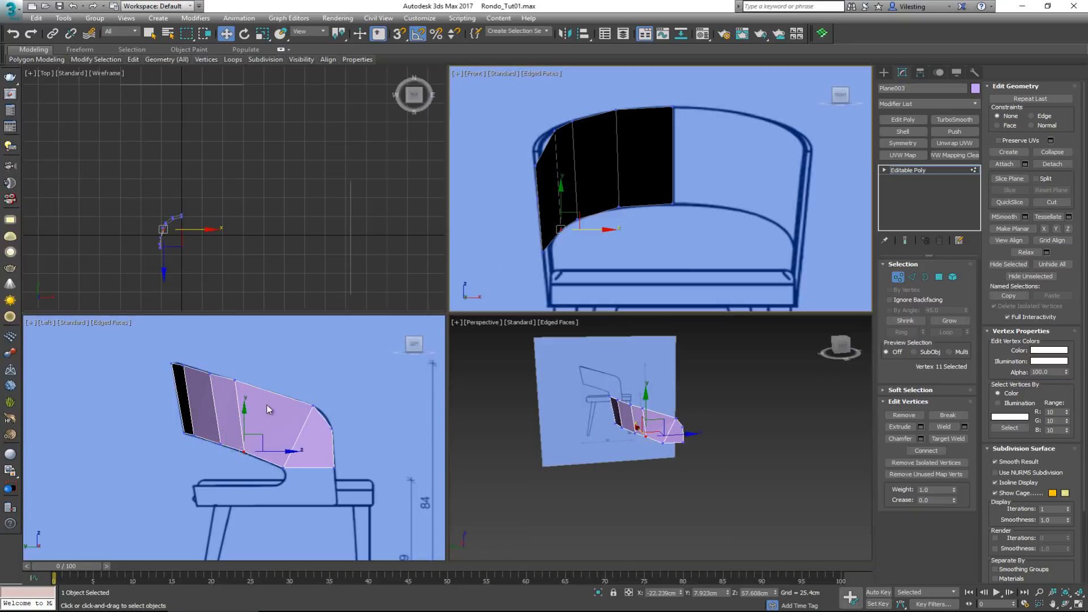
# Insert an edge through the middle of the backrest's front end panel and move its upper vertex out onto the rounded corner in the Left view
pyautogui.rightClick(271, 410)
pyautogui.hotkey('alt', 'w')
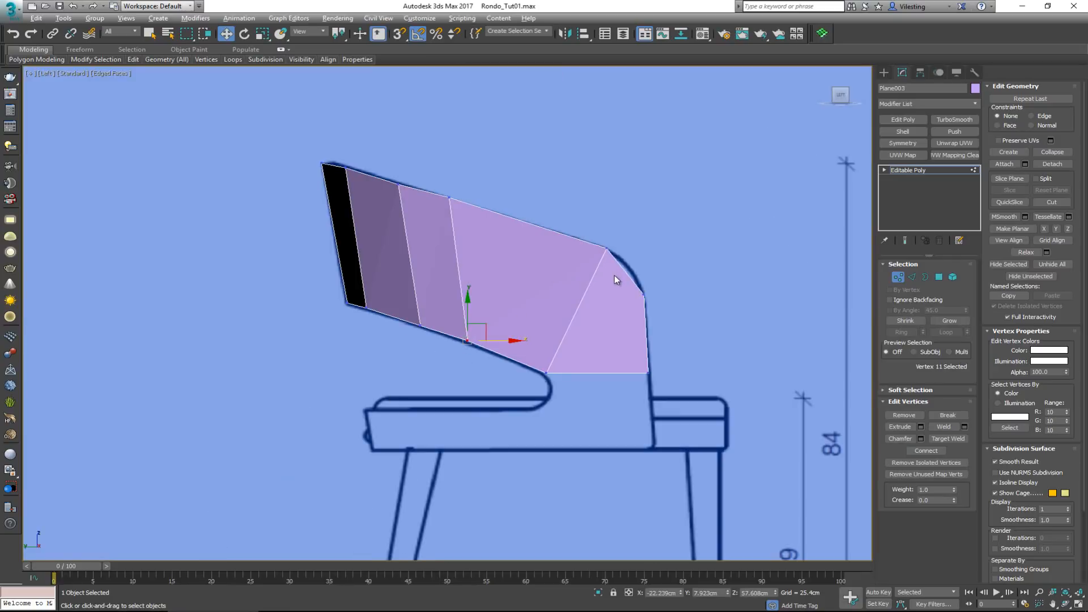
pyautogui.click(618, 312)
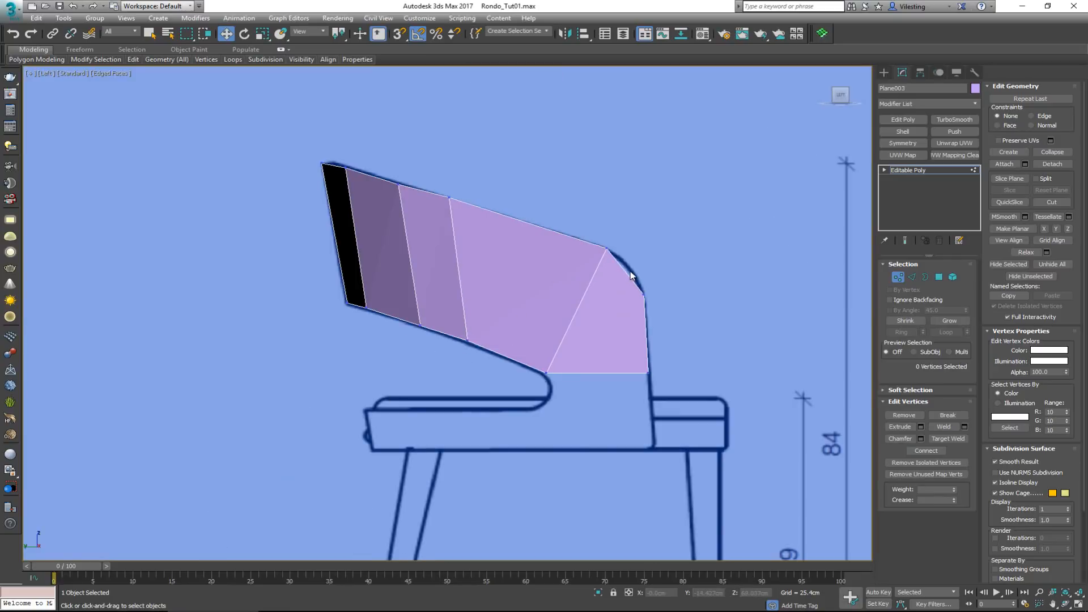
pyautogui.hotkey('alt', '1')
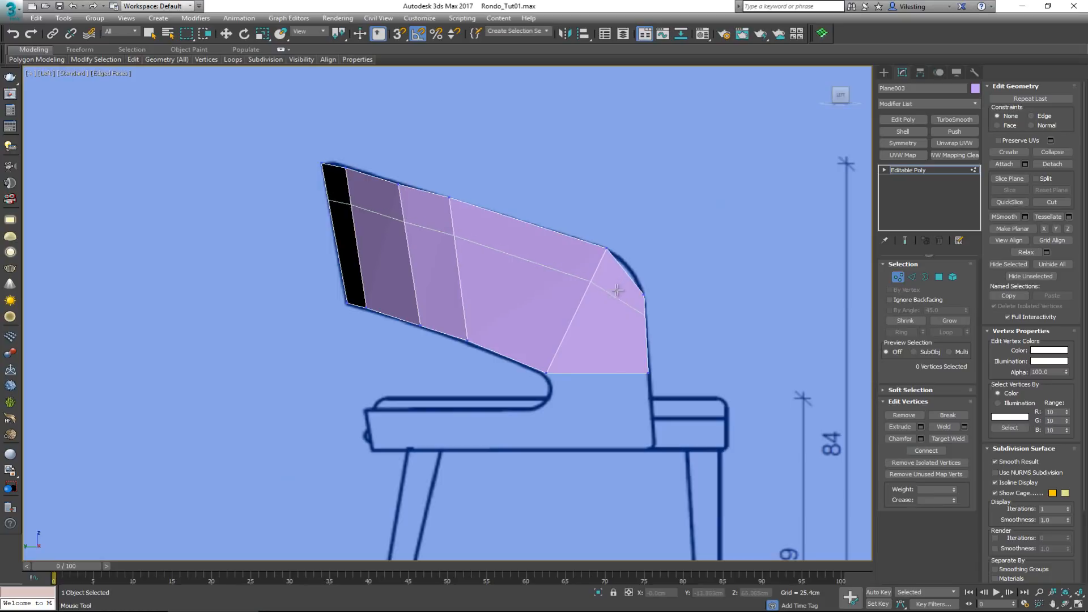
pyautogui.click(624, 277)
pyautogui.rightClick(625, 282)
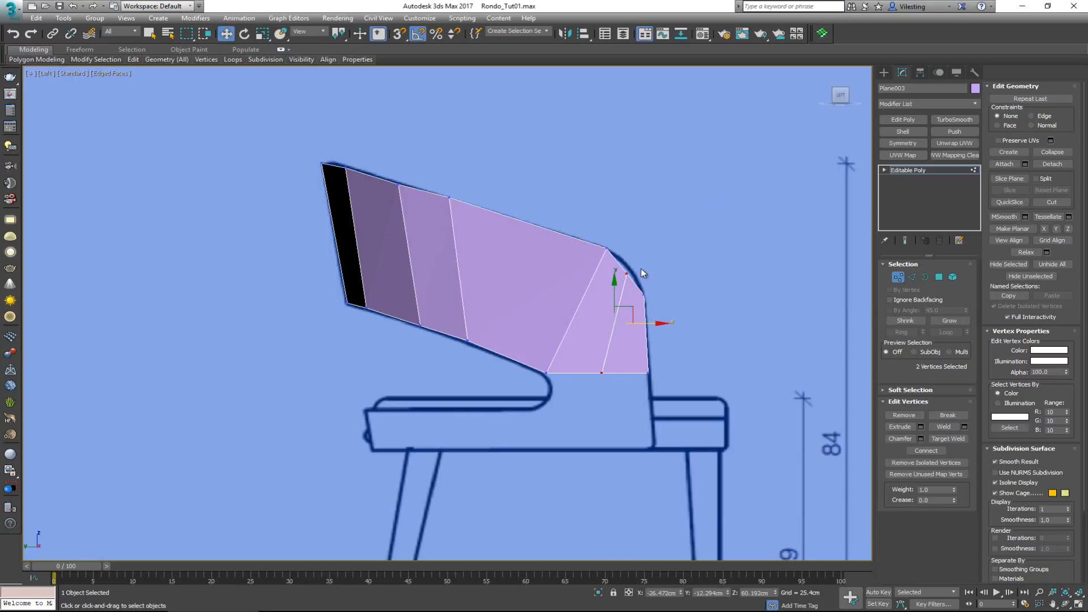
pyautogui.click(625, 274)
pyautogui.moveTo(641, 259); pyautogui.dragTo(645, 253)
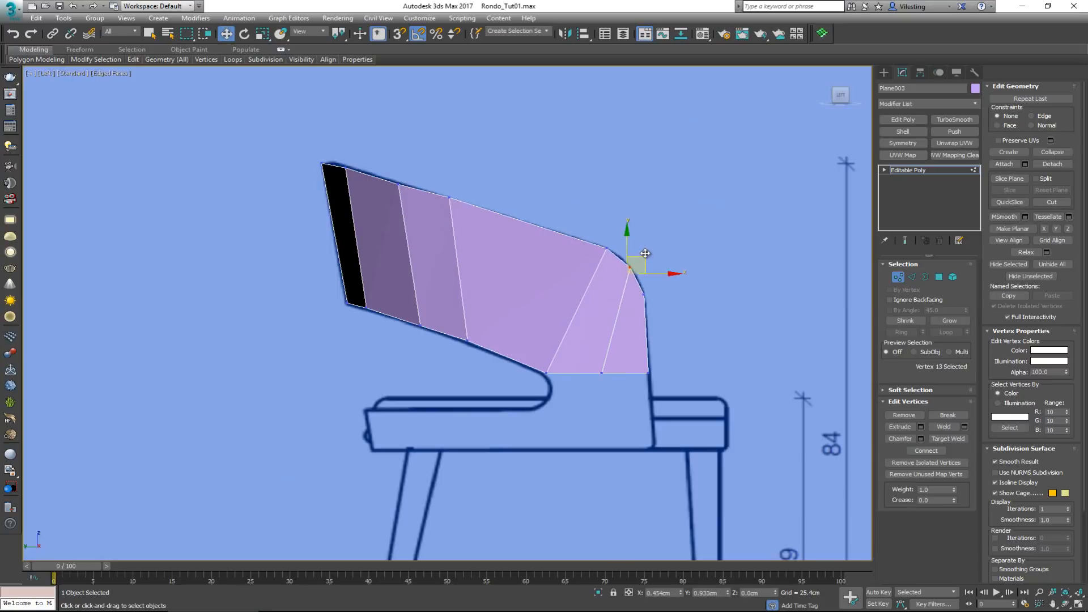
# Bring up the Front view at full size and clear the vertex selection on the backrest
pyautogui.hotkey('alt', 'w')
pyautogui.rightClick(619, 255)
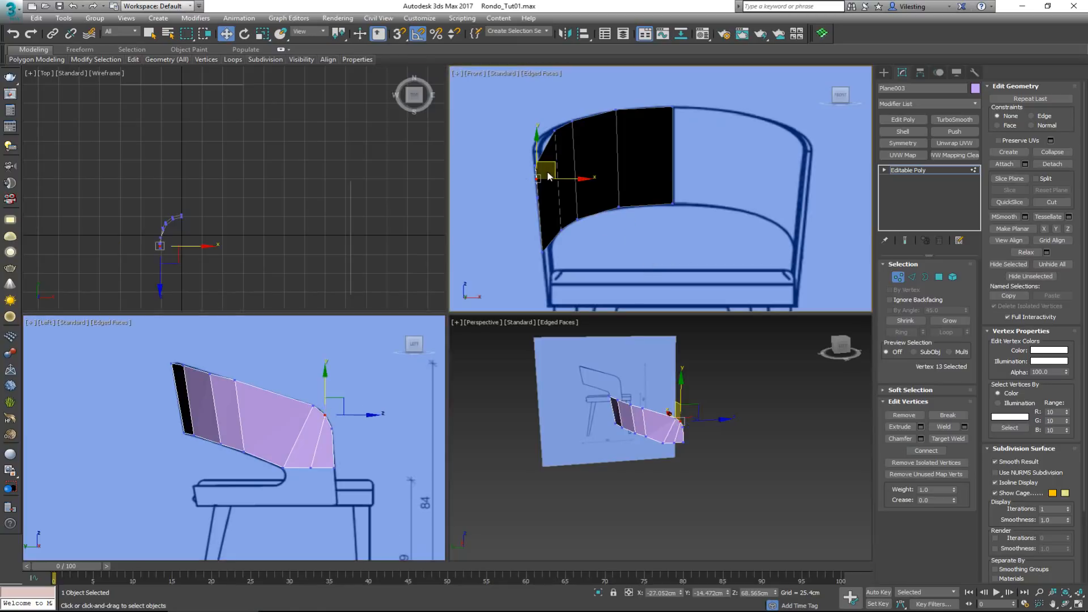
pyautogui.hotkey('alt', 'w')
pyautogui.moveTo(319, 210); pyautogui.dragTo(386, 238, button='middle')
pyautogui.scroll(-2, 385, 240)
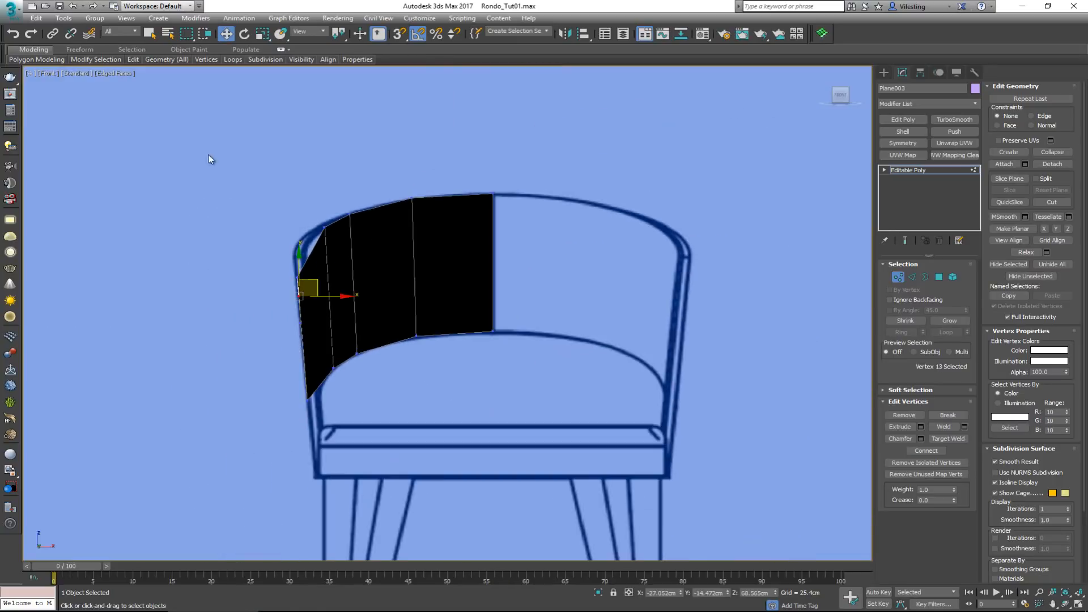
pyautogui.moveTo(57, 60)
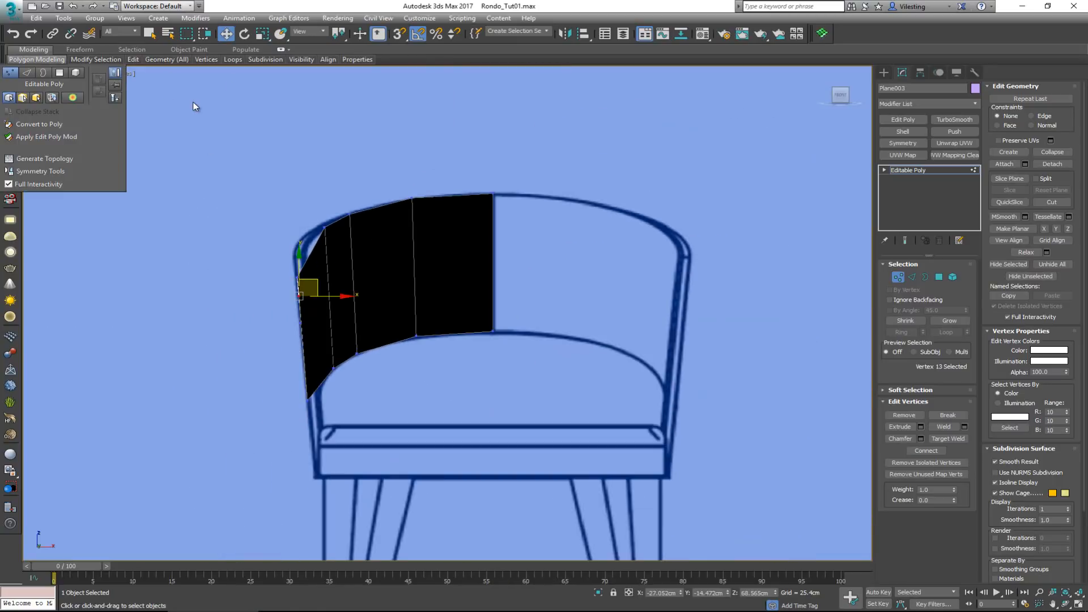
pyautogui.click(213, 114)
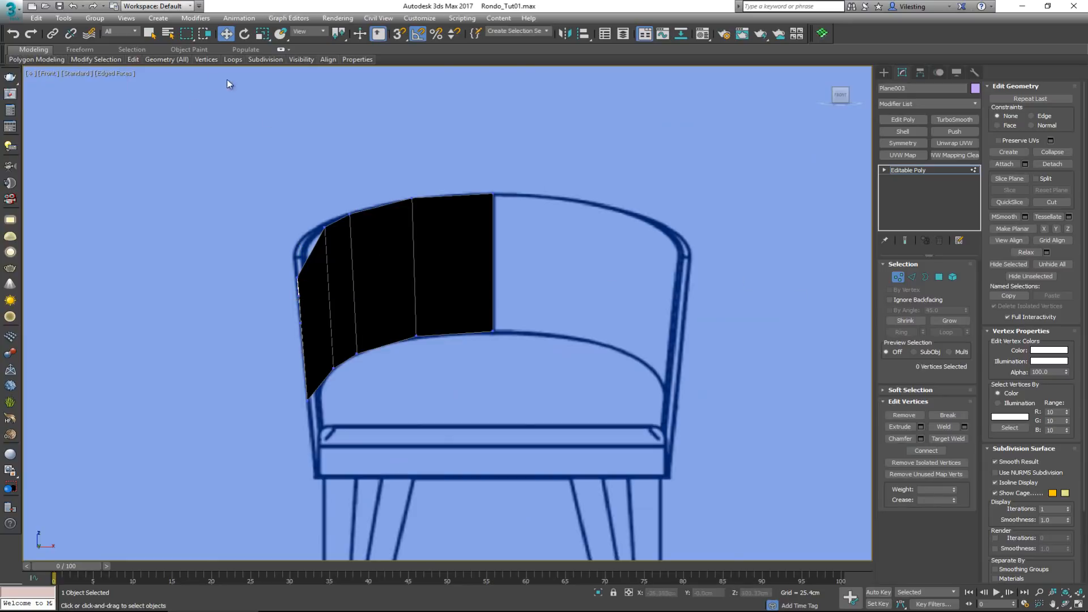
pyautogui.click(111, 74)
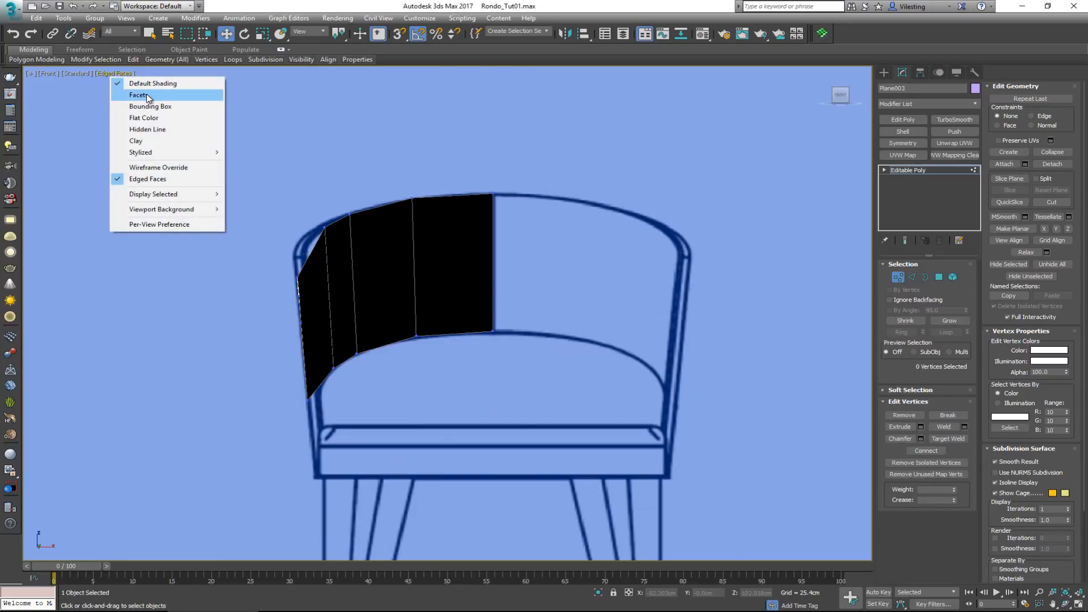
pyautogui.click(78, 76)
pyautogui.click(73, 74)
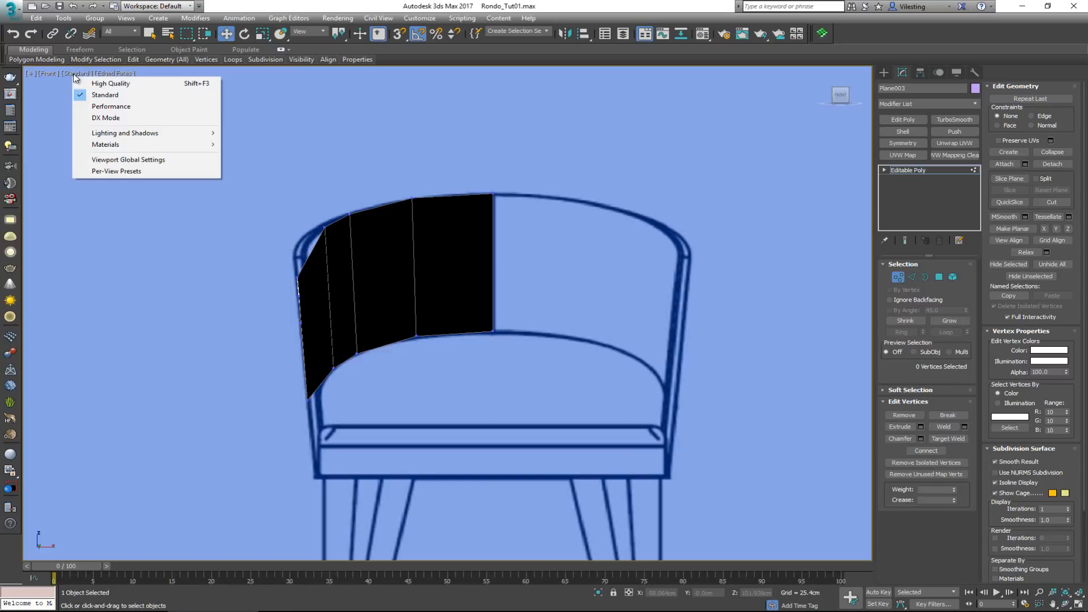
pyautogui.click(101, 92)
pyautogui.moveTo(400, 245)
pyautogui.mouseDown(button='middle')
pyautogui.moveTo(374, 280)
pyautogui.moveTo(331, 267)
pyautogui.mouseUp(button='middle')
pyautogui.press('F4')
pyautogui.scroll(-2, 331, 267)
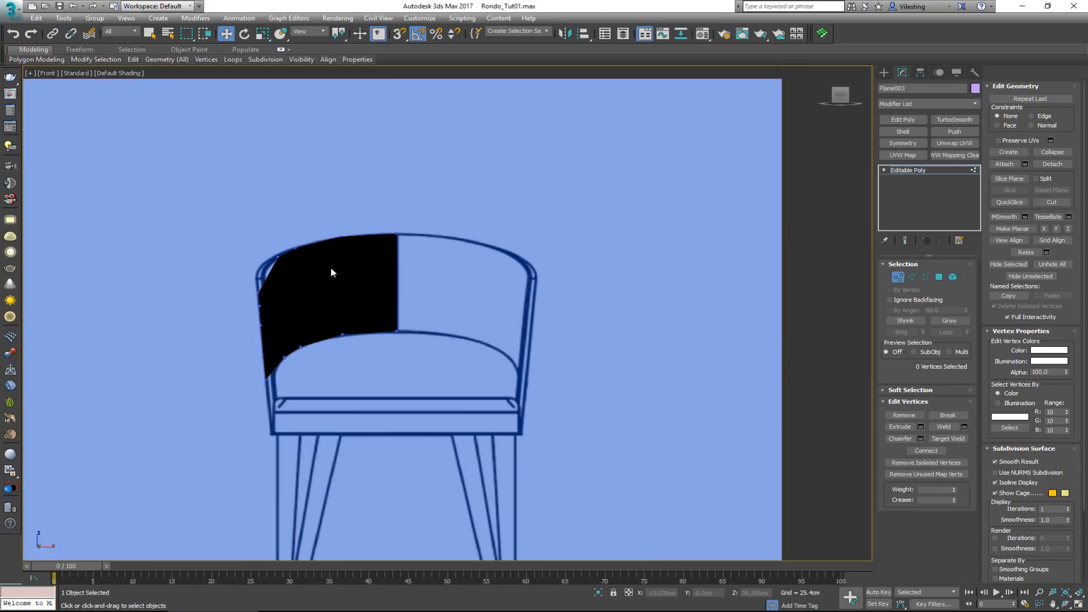
pyautogui.scroll(2, 331, 288)
pyautogui.press('F4')
pyautogui.scroll(2, 332, 292)
# Set the Front view's shading style to Facets while keeping the edged faces
pyautogui.click(108, 72)
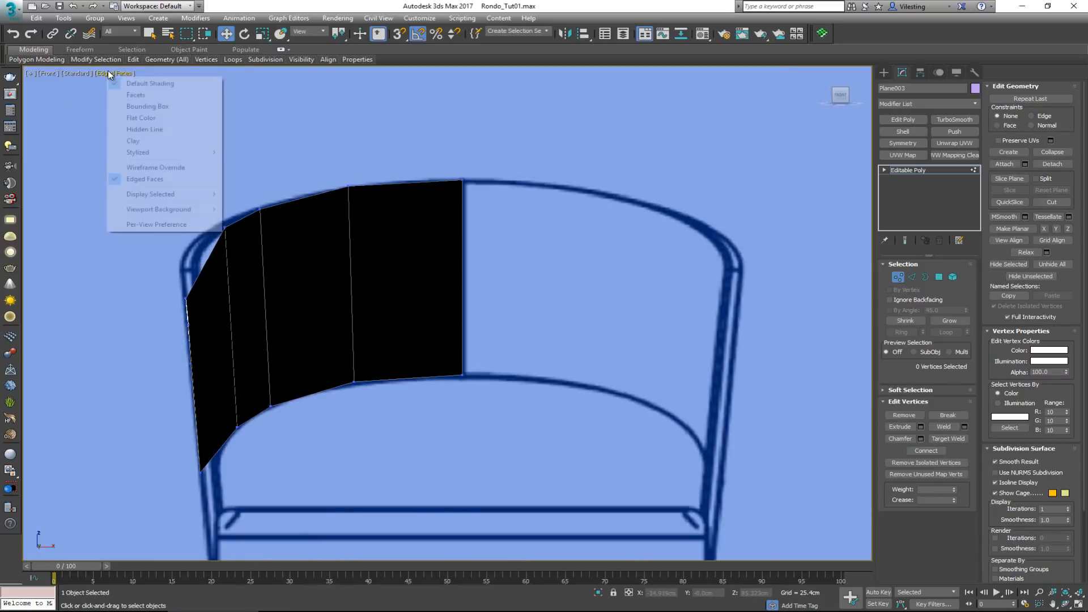
pyautogui.click(134, 96)
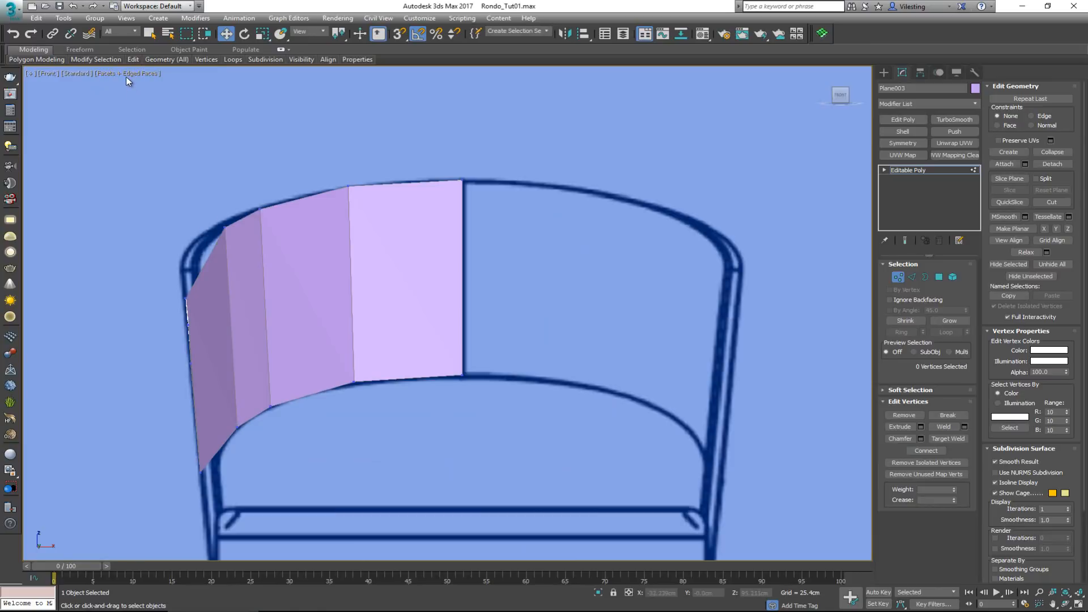
pyautogui.scroll(-4, 161, 129)
# Insert an edge with Swift Loop through the middle of the backrest's wide side panel in the Perspective view
pyautogui.hotkey('alt', 'w')
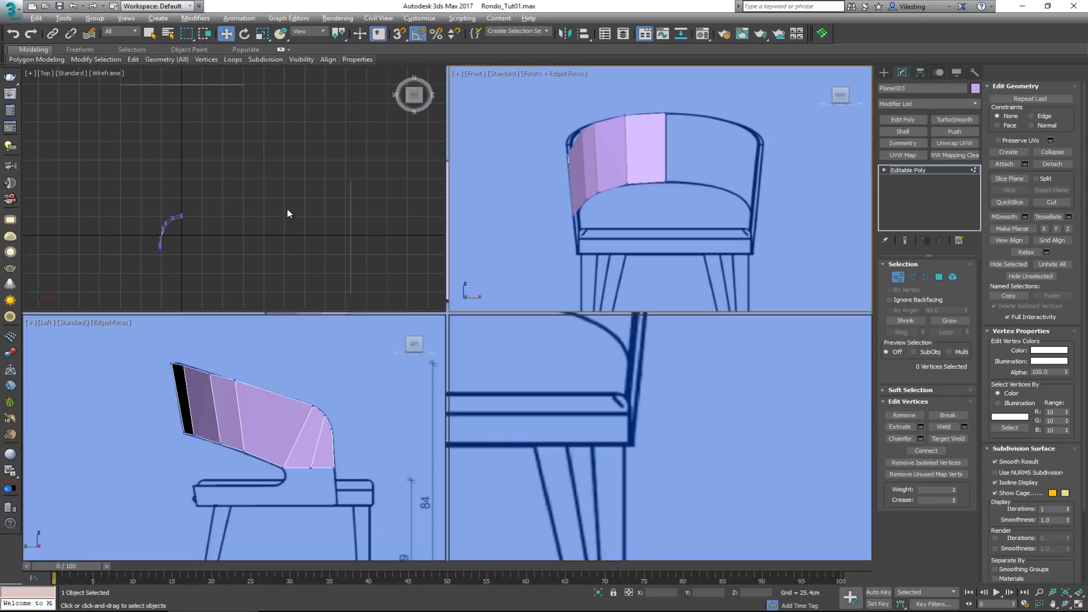
pyautogui.hotkey('alt', 'w')
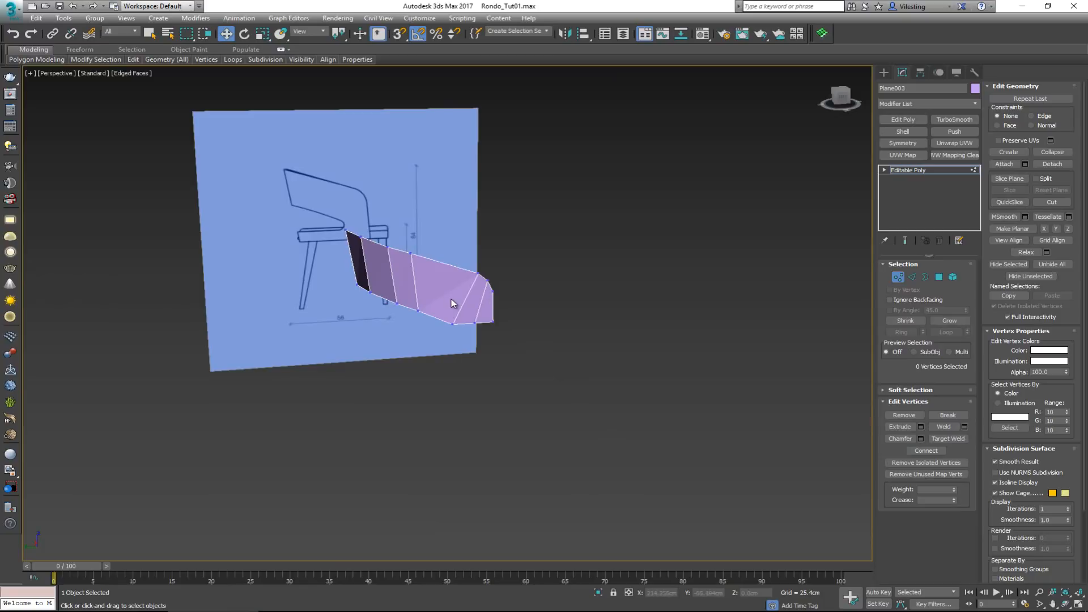
pyautogui.hotkey('alt', '1')
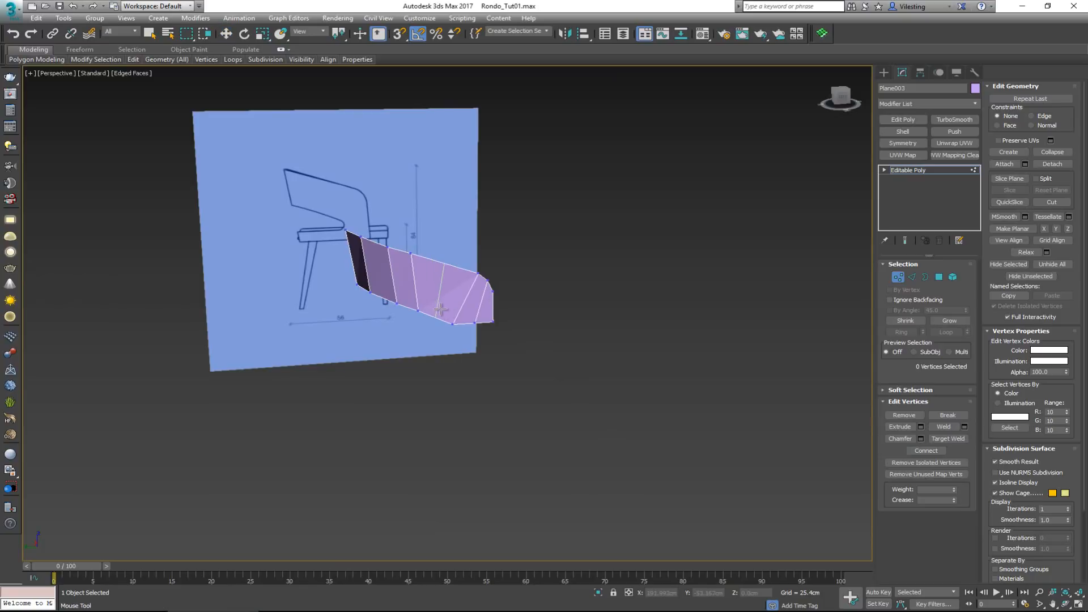
pyautogui.click(440, 309)
pyautogui.press('w')
# Turn on see-through display and raise the new edge's upper vertex in the Front view to a Z of about 77 cm
pyautogui.hotkey('alt', 'w')
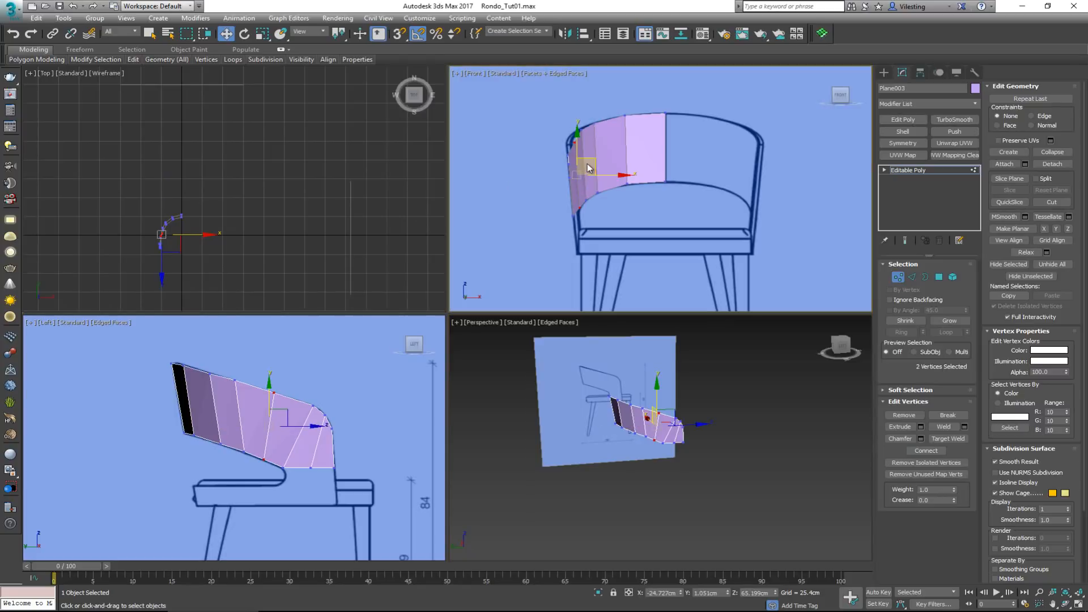
pyautogui.scroll(3, 585, 156)
pyautogui.hotkey('alt', 'w')
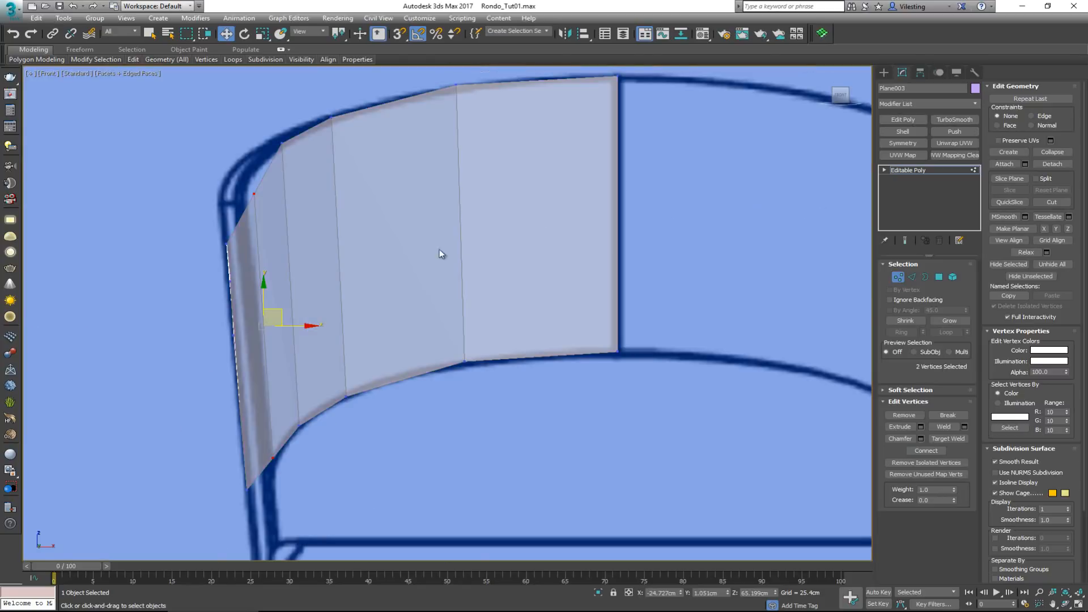
pyautogui.click(254, 193)
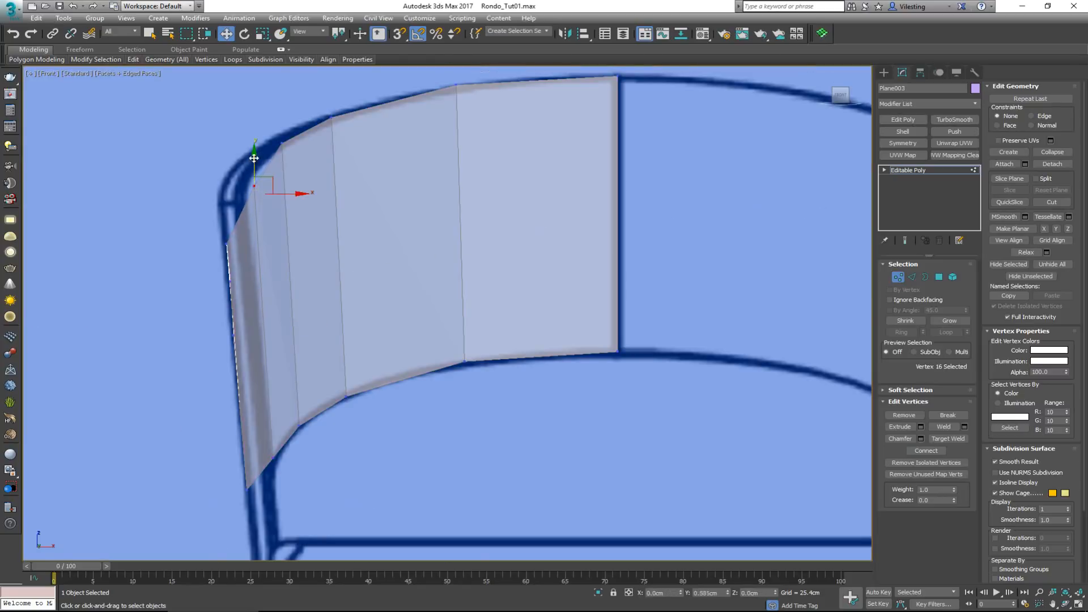
pyautogui.moveTo(253, 160); pyautogui.dragTo(253, 144)
# Move the new edge's upper vertex rearward along the backrest's outline in the Left view to a Y of about 5.1 cm
pyautogui.hotkey('alt', 'w')
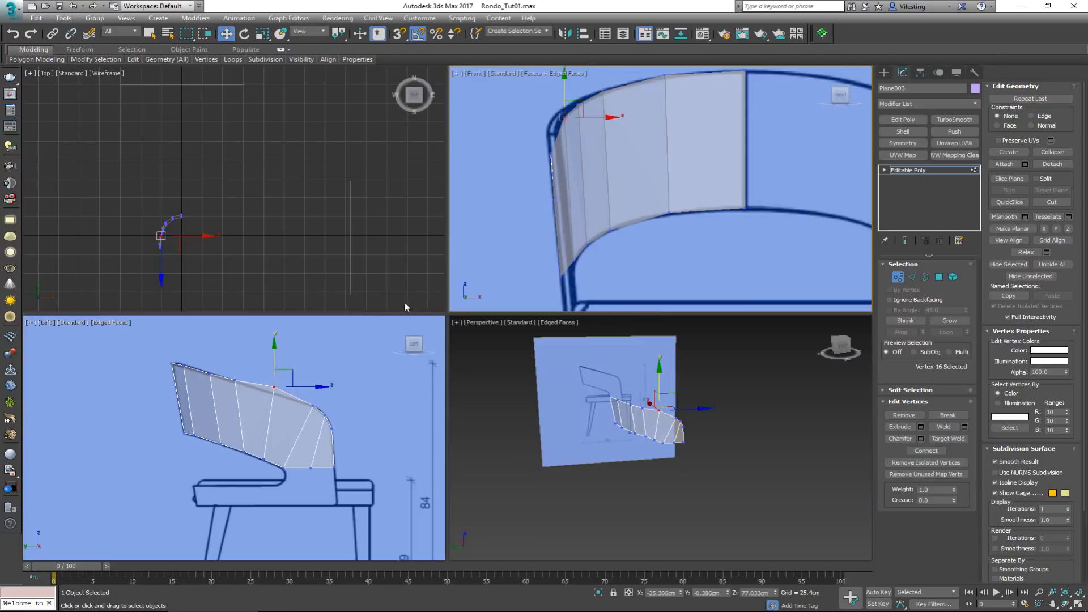
pyautogui.rightClick(295, 434)
pyautogui.hotkey('alt', 'w')
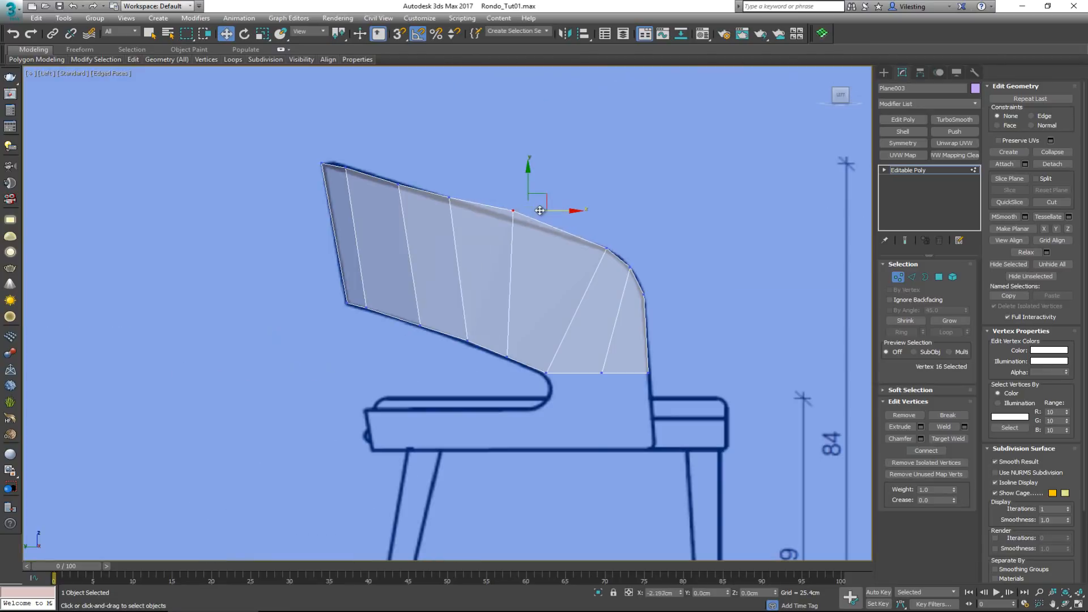
pyautogui.moveTo(539, 210); pyautogui.dragTo(525, 213)
pyautogui.moveTo(570, 355); pyautogui.dragTo(542, 334, button='middle')
# Extend the front end's two horizontal lower edges down to the seat frame's underside as two rows of polygons
pyautogui.press('2')
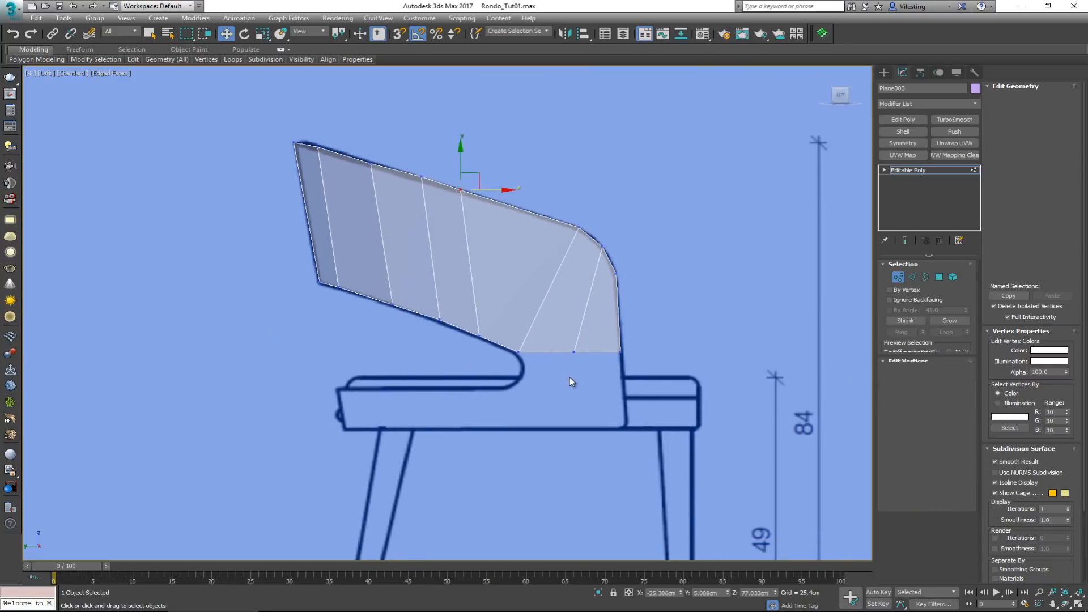
pyautogui.press('2')
pyautogui.press('2')
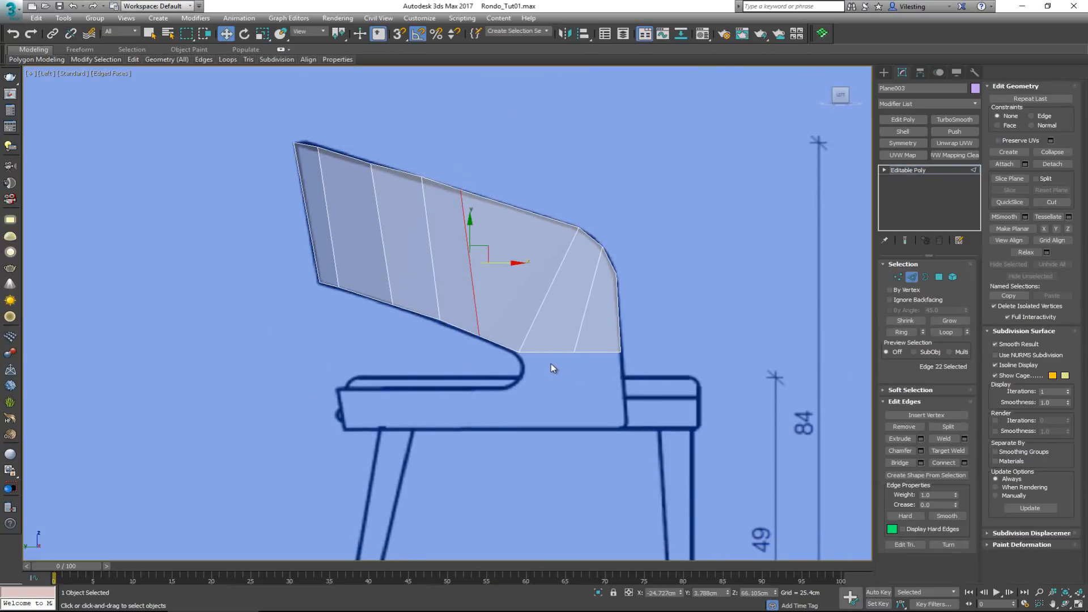
pyautogui.click(550, 367)
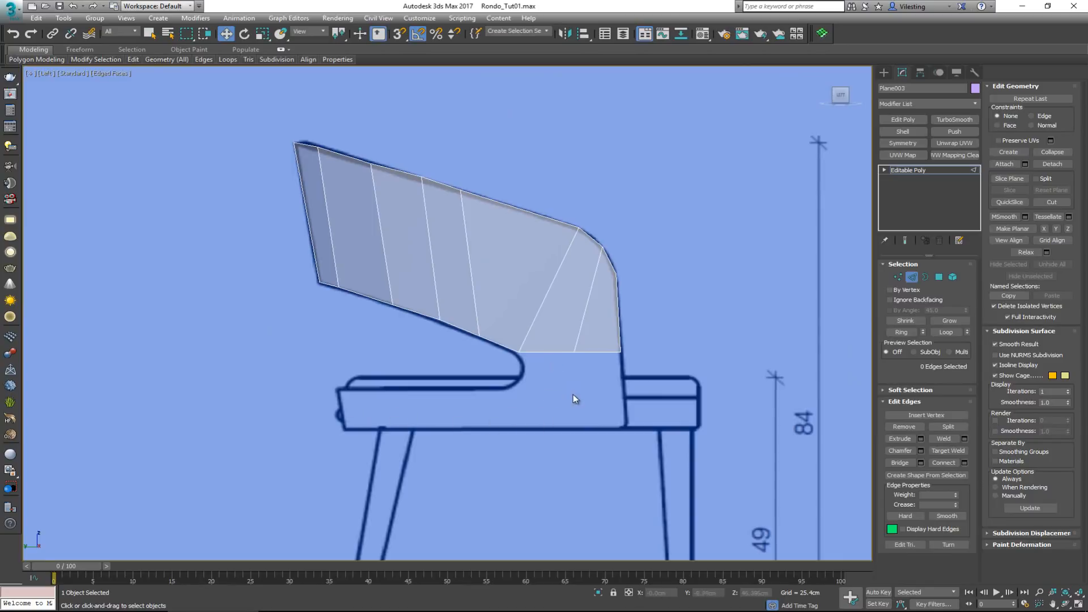
pyautogui.click(552, 354)
pyautogui.scroll(2, 602, 373)
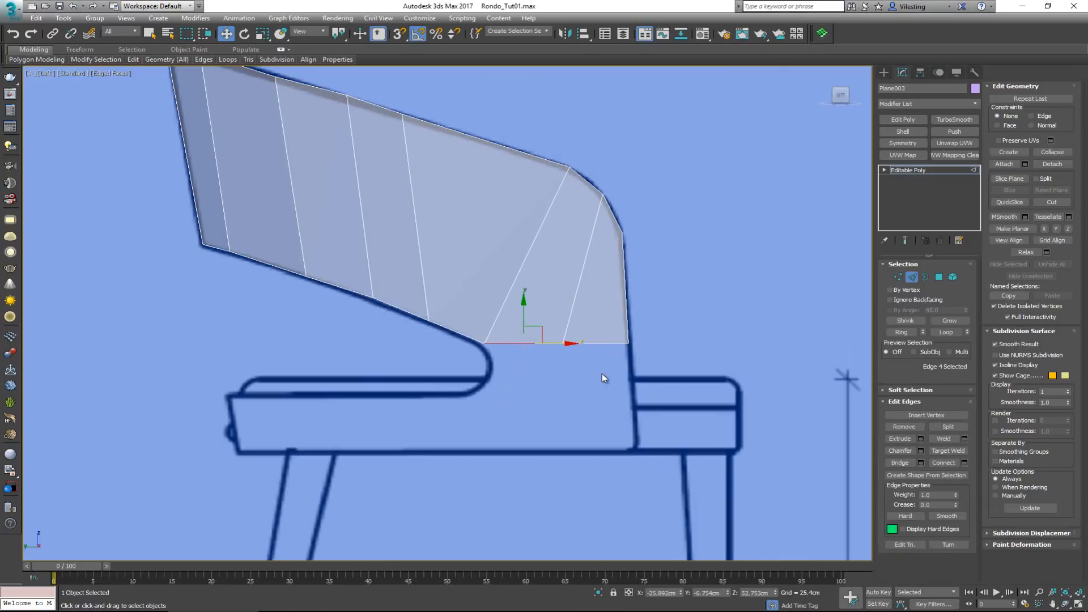
pyautogui.click(602, 373)
pyautogui.click(590, 343)
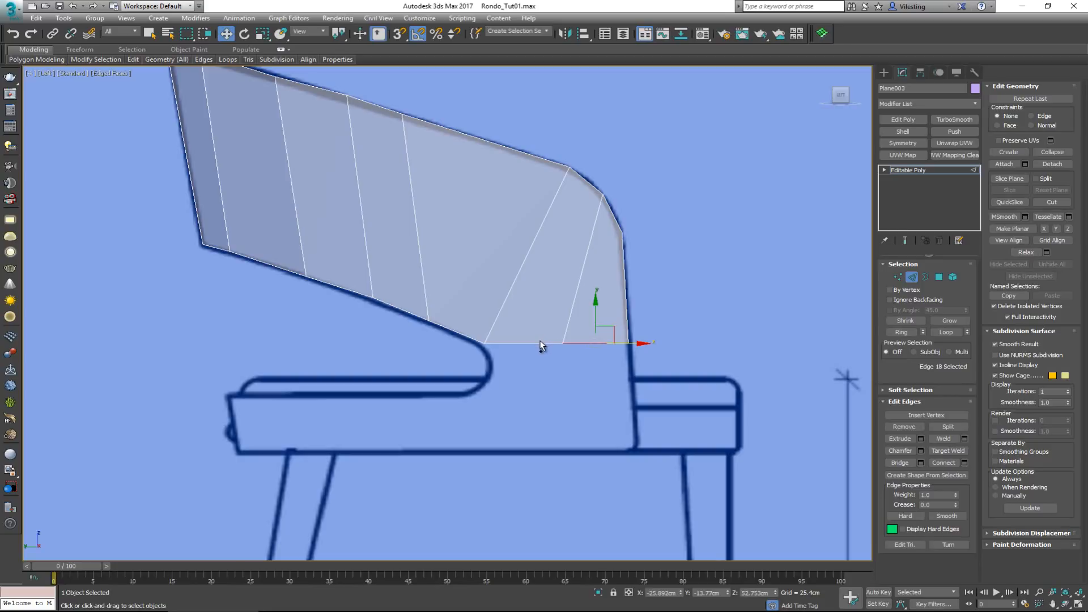
pyautogui.keyDown('ctrl'); pyautogui.click(541, 343); pyautogui.keyUp('ctrl')
pyautogui.keyDown('shift'); pyautogui.moveTo(559, 317); pyautogui.dragTo(552, 419); pyautogui.keyUp('shift')
pyautogui.click(514, 382)
# Move the two lower rear vertices of the downward extension rearward to a Y of about -1.7 cm
pyautogui.scroll(3, 512, 382)
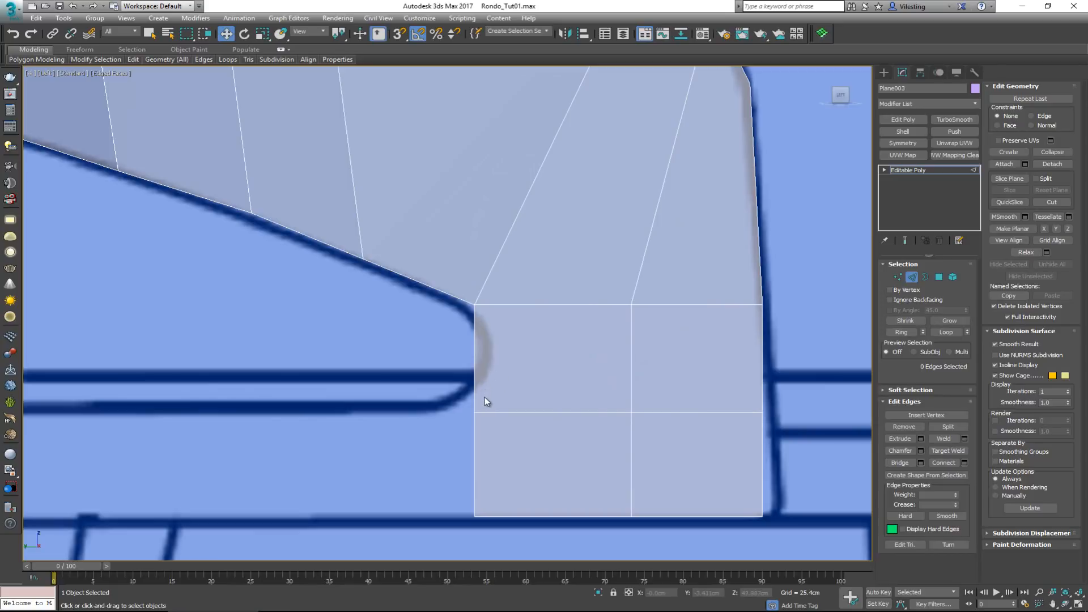
pyautogui.press('1')
pyautogui.moveTo(460, 404)
pyautogui.mouseDown()
pyautogui.moveTo(497, 420)
pyautogui.moveTo(472, 412)
pyautogui.mouseUp()
pyautogui.moveTo(486, 500); pyautogui.dragTo(472, 534)
pyautogui.hotkey('ctrl', 'z')
pyautogui.hotkey('ctrl', 'z')
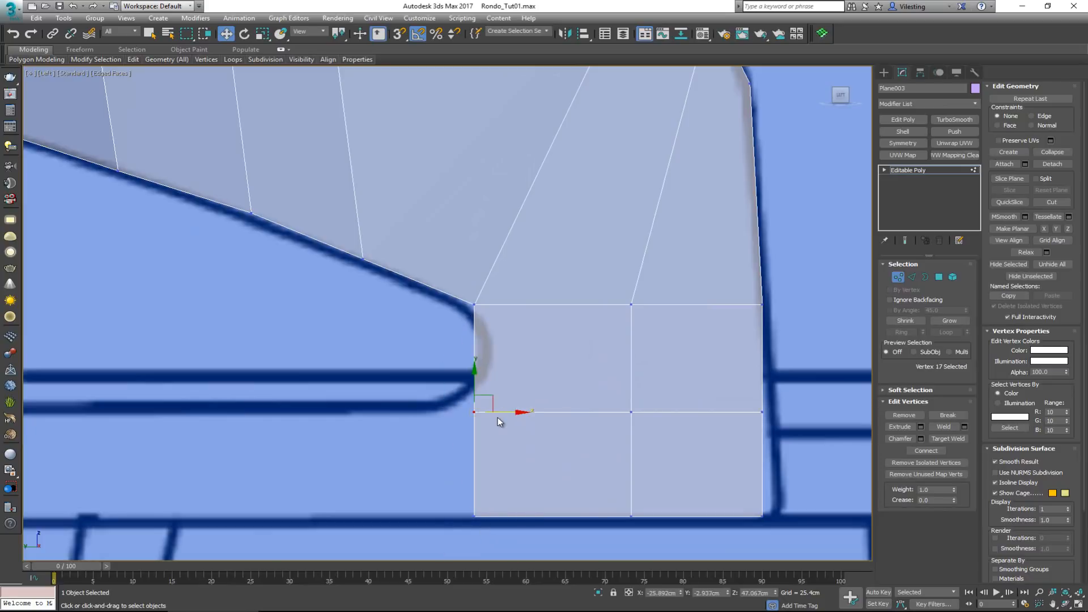
pyautogui.keyDown('ctrl'); pyautogui.click(474, 516); pyautogui.keyUp('ctrl')
pyautogui.moveTo(507, 462); pyautogui.dragTo(480, 462)
pyautogui.click(516, 366)
# Insert a horizontal edge loop through the extension's upper row and move its rear vertex onto the curved cutout, to a Y of about -3.6 cm
pyautogui.hotkey('shift', 'alt', 'w')
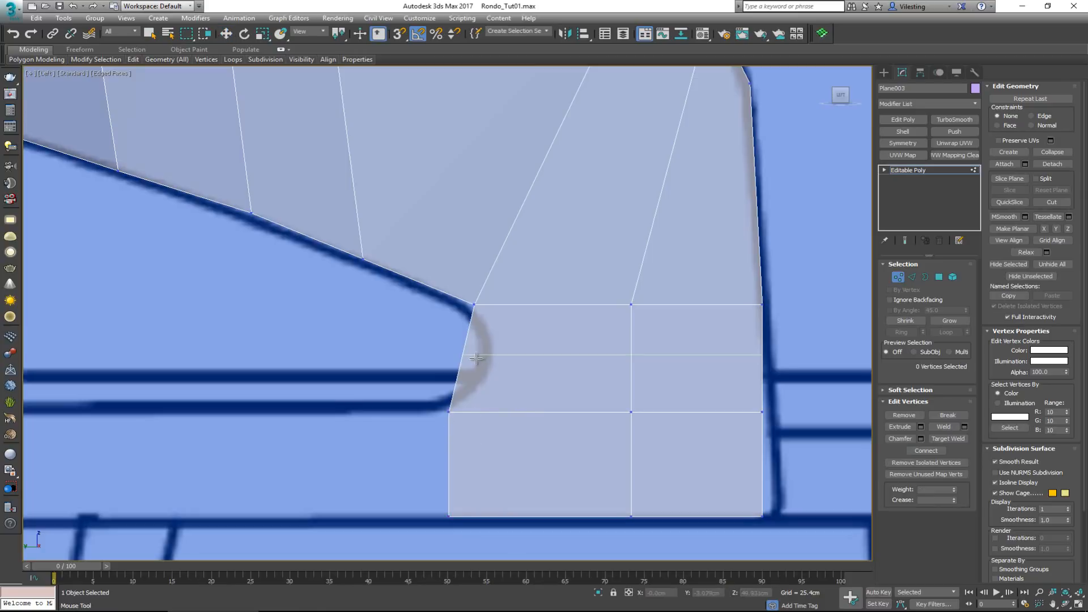
pyautogui.click(470, 365)
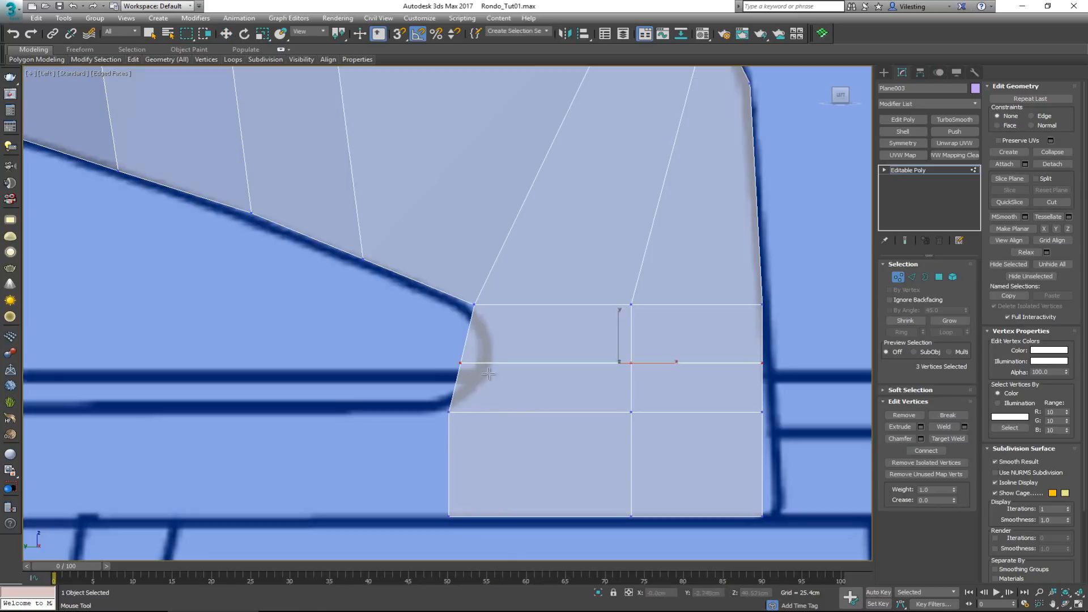
pyautogui.press('w')
pyautogui.moveTo(433, 350); pyautogui.dragTo(521, 364)
# Extend the lower row's rear vertical edge back to the seat frame's rear end and fit its upper vertex to the slanted outline
pyautogui.hotkey('alt', 'w')
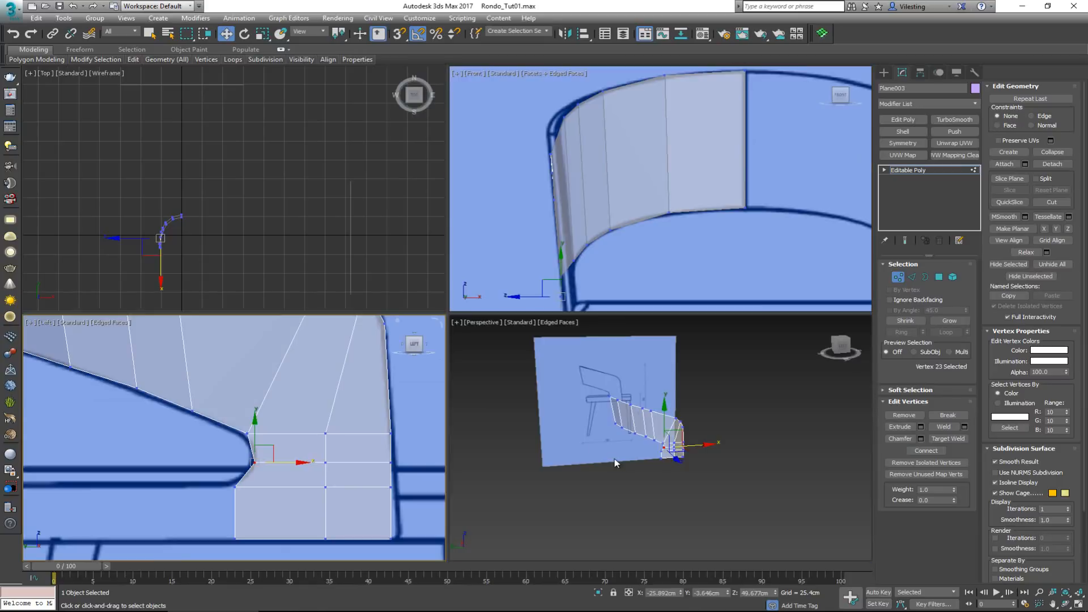
pyautogui.rightClick(614, 458)
pyautogui.hotkey('alt', 'w')
pyautogui.keyDown('alt'); pyautogui.moveTo(472, 343); pyautogui.dragTo(440, 325, button='middle'); pyautogui.keyUp('alt')
pyautogui.scroll(5, 461, 318)
pyautogui.press('2')
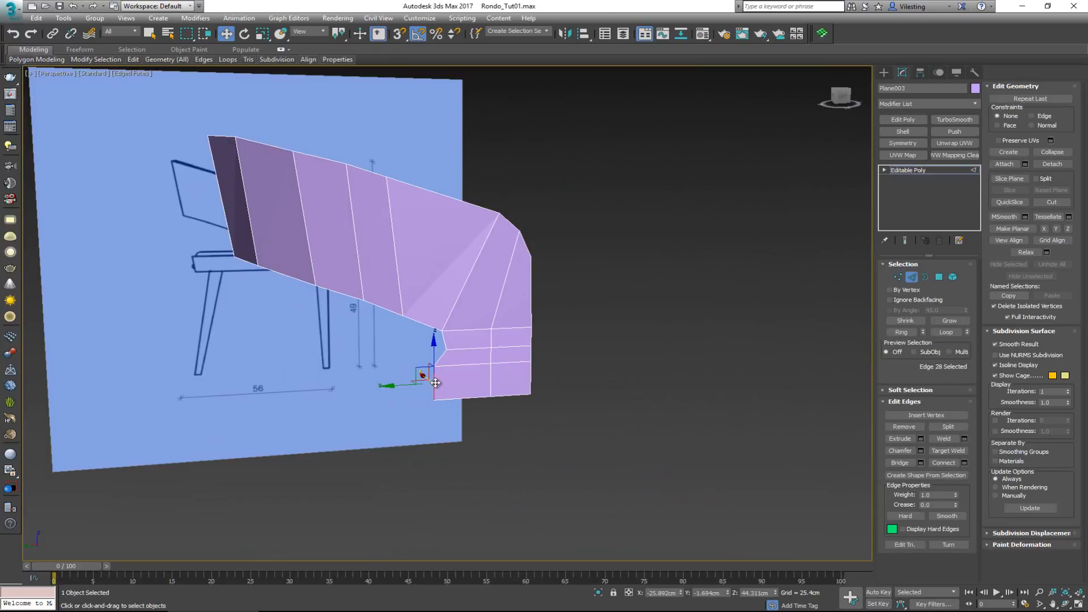
pyautogui.hotkey('alt', 'w')
pyautogui.hotkey('alt', 'w')
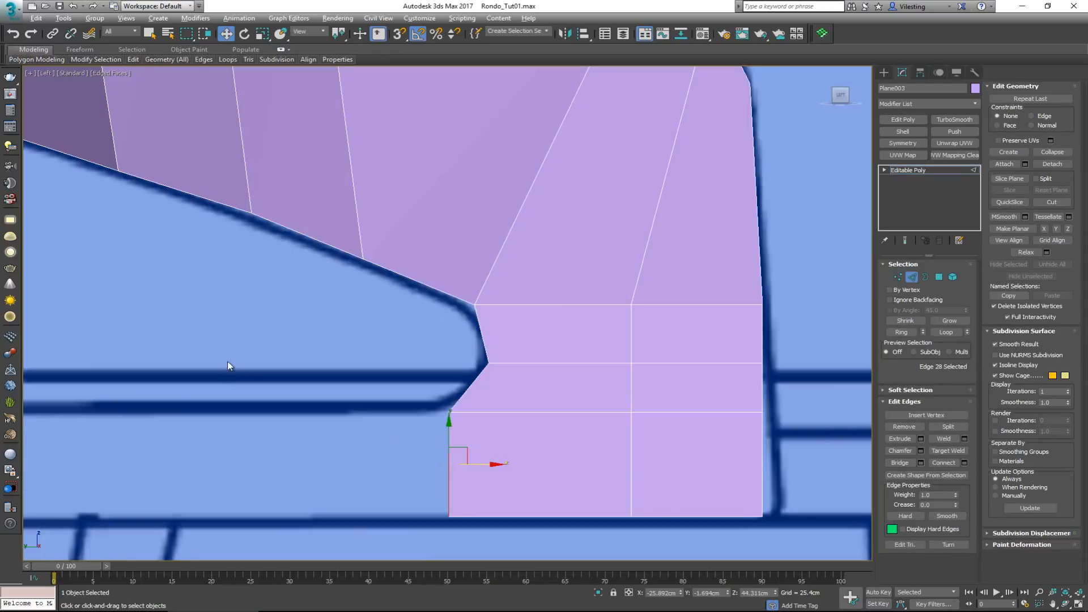
pyautogui.scroll(-4, 405, 426)
pyautogui.moveTo(406, 426); pyautogui.dragTo(452, 388, button='middle')
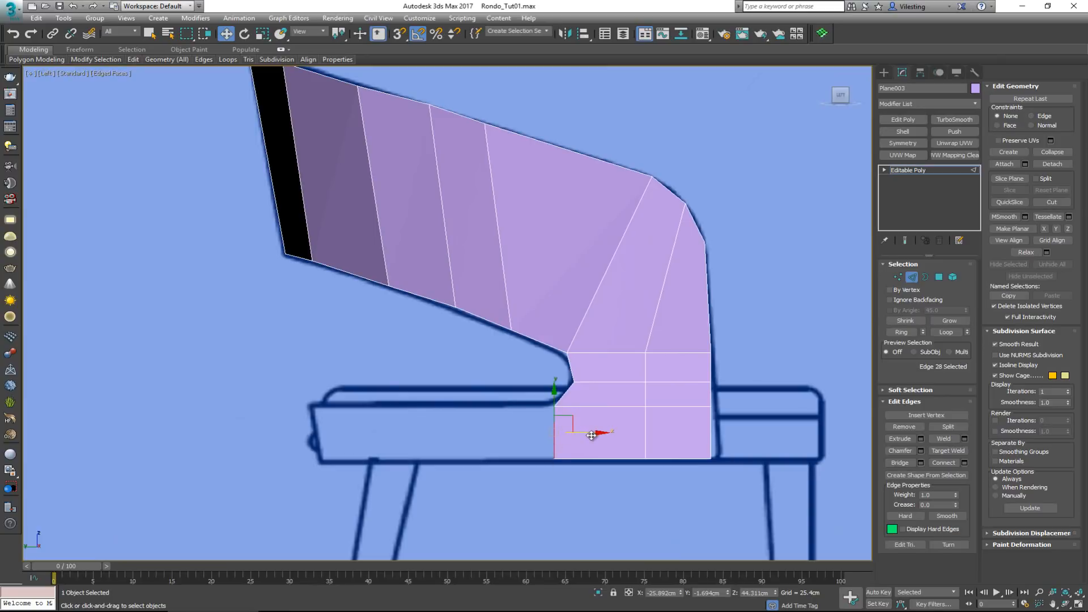
pyautogui.keyDown('shift'); pyautogui.moveTo(592, 435); pyautogui.dragTo(335, 408); pyautogui.keyUp('shift')
pyautogui.press('1')
pyautogui.click(321, 407)
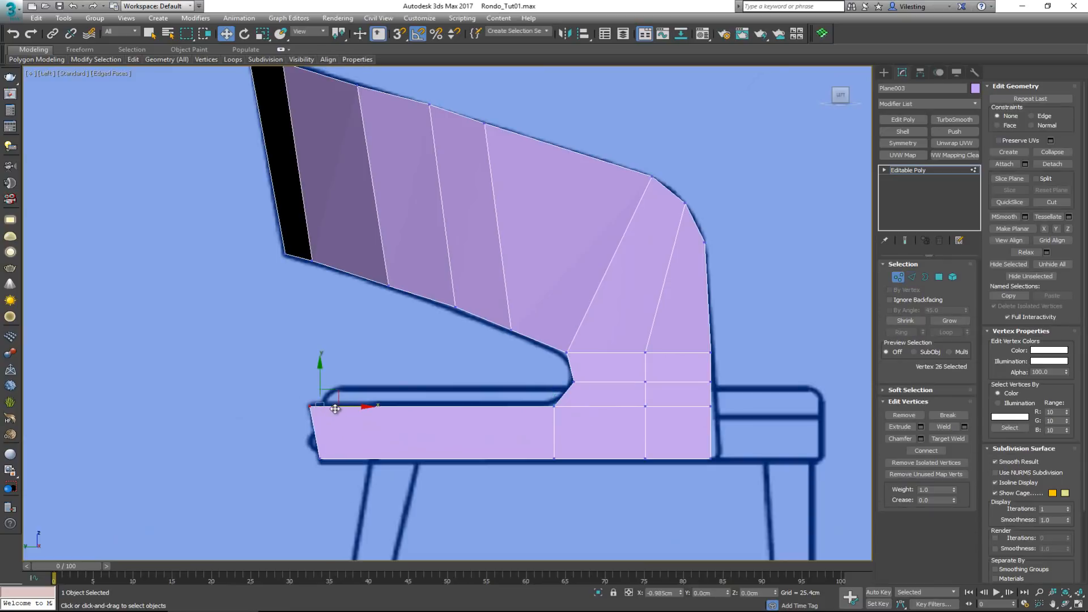
# Insert four vertical edge loops into the long polygon between the lower band's rear end and the curved cutout
pyautogui.moveTo(280, 377); pyautogui.dragTo(368, 471)
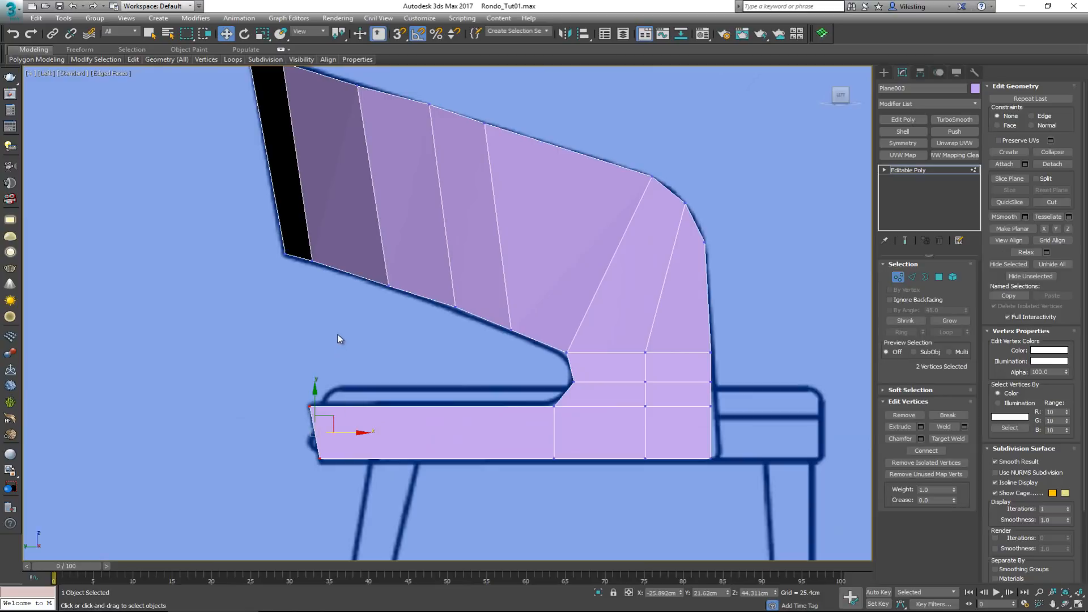
pyautogui.hotkey('alt', 'w')
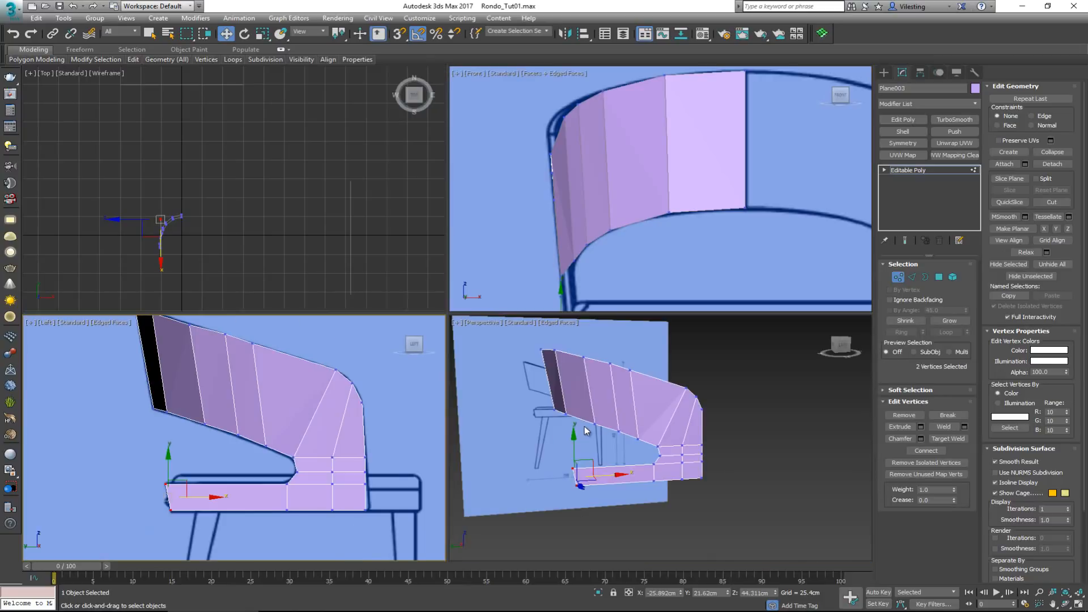
pyautogui.middleClick(584, 426)
pyautogui.hotkey('alt', 'w')
pyautogui.moveTo(420, 368)
pyautogui.keyDown('alt'); pyautogui.mouseDown(button='middle')
pyautogui.moveTo(495, 388)
pyautogui.moveTo(436, 373)
pyautogui.mouseUp(button='middle'); pyautogui.keyUp('alt')
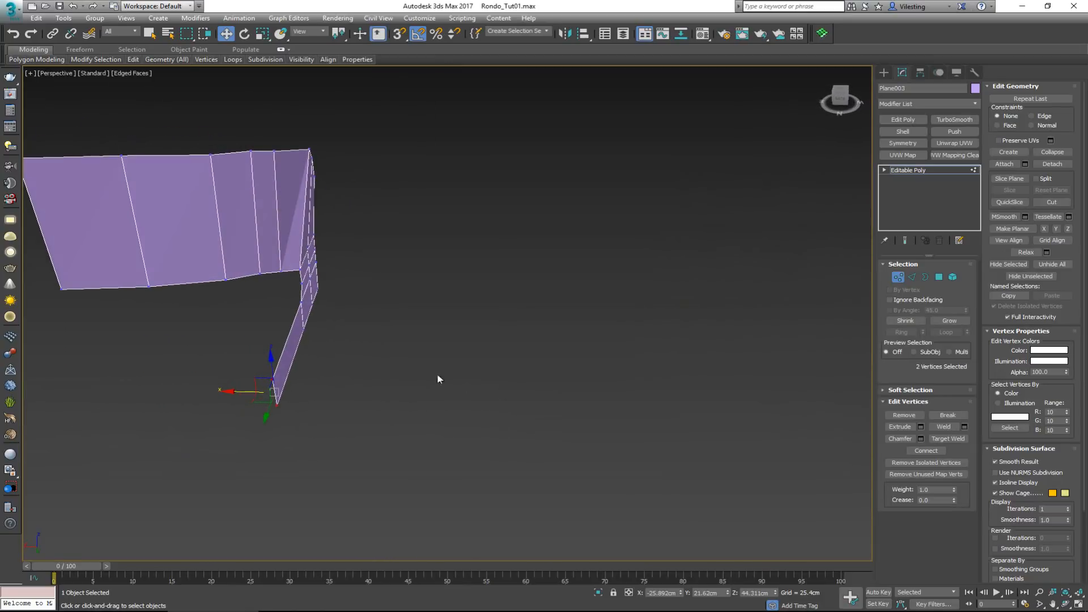
pyautogui.moveTo(269, 321); pyautogui.dragTo(542, 361, button='middle')
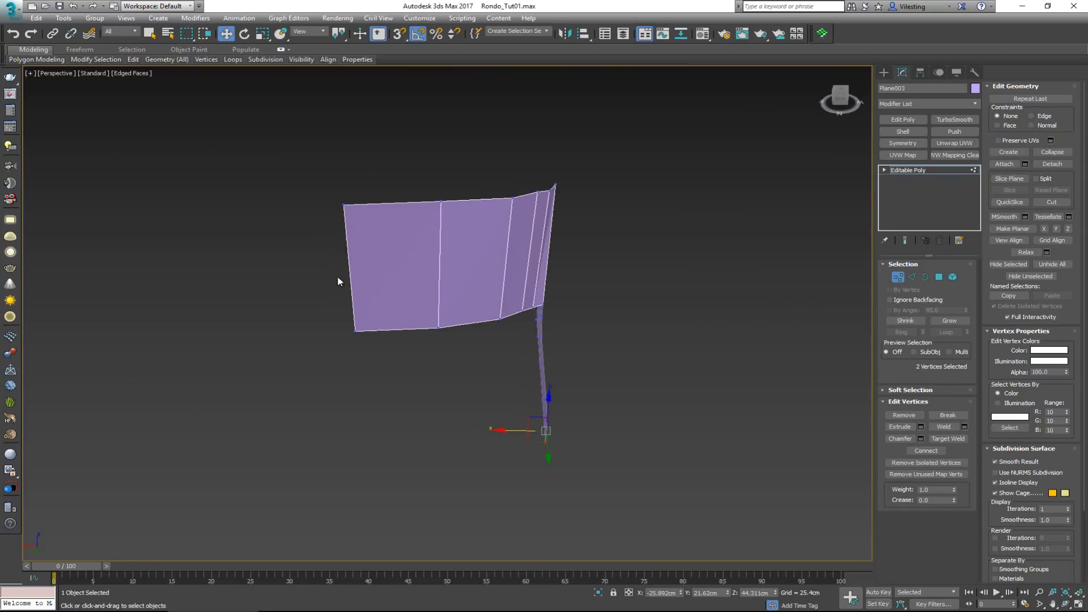
pyautogui.keyDown('alt'); pyautogui.moveTo(417, 348); pyautogui.dragTo(397, 313, button='middle'); pyautogui.keyUp('alt')
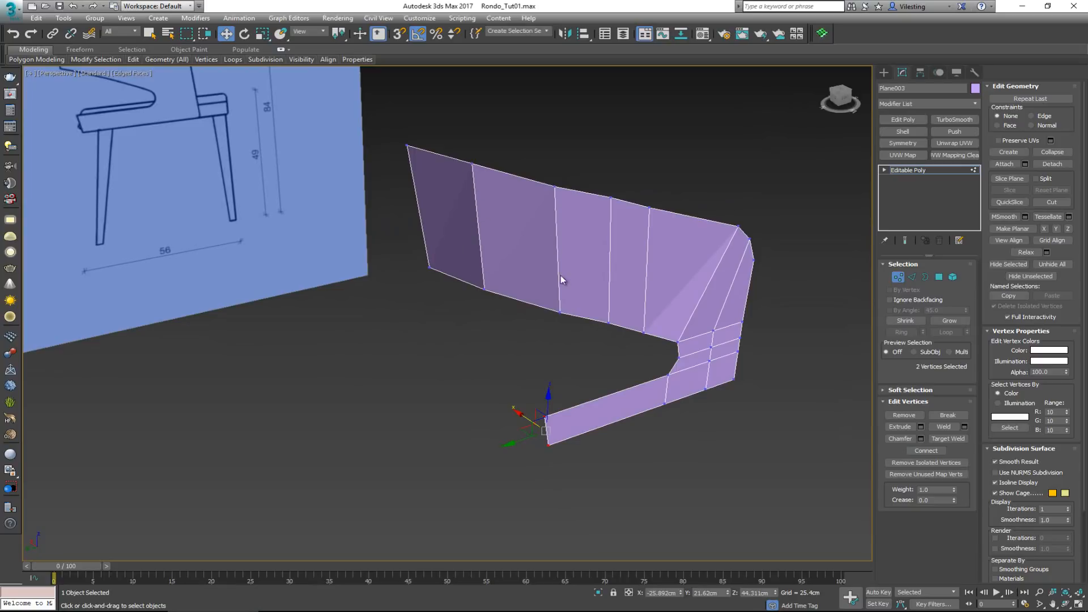
pyautogui.keyDown('alt'); pyautogui.moveTo(644, 265); pyautogui.dragTo(609, 240, button='middle'); pyautogui.keyUp('alt')
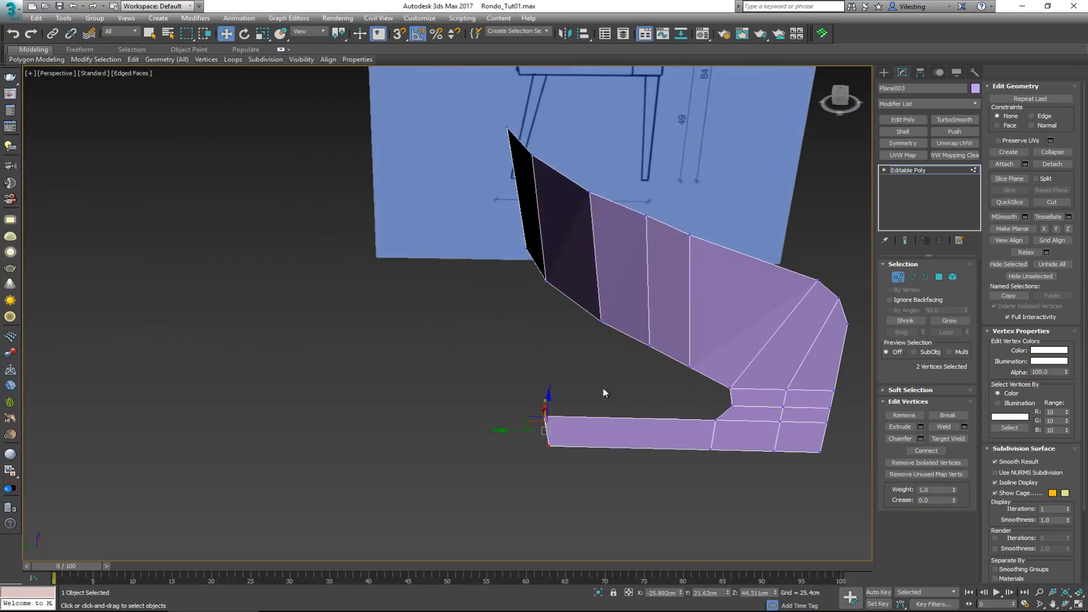
pyautogui.hotkey('alt', 'c')
pyautogui.click(568, 432)
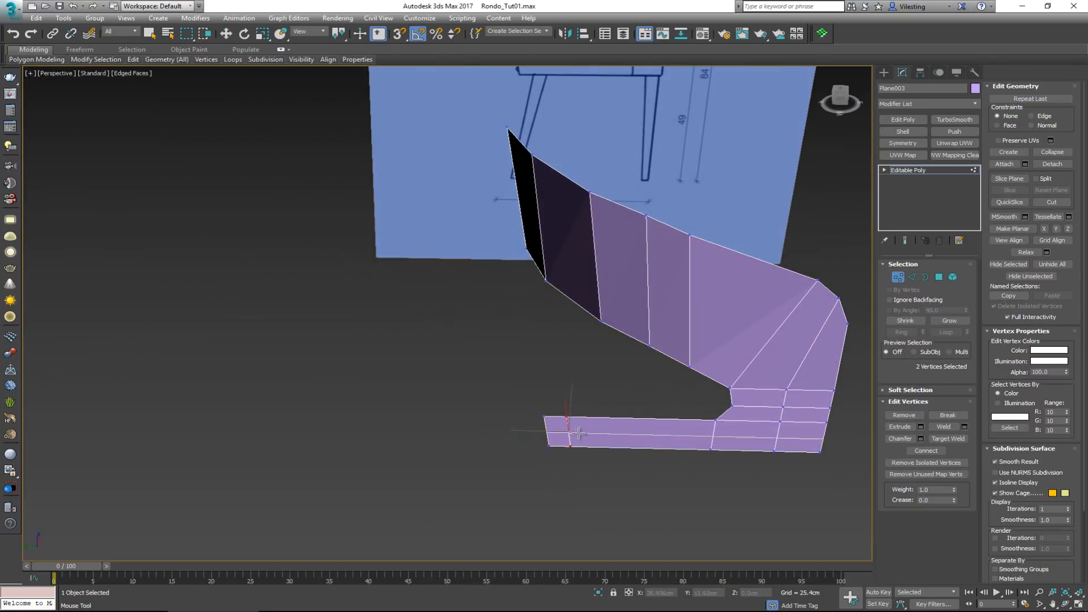
pyautogui.click(598, 433)
pyautogui.click(632, 433)
pyautogui.click(671, 436)
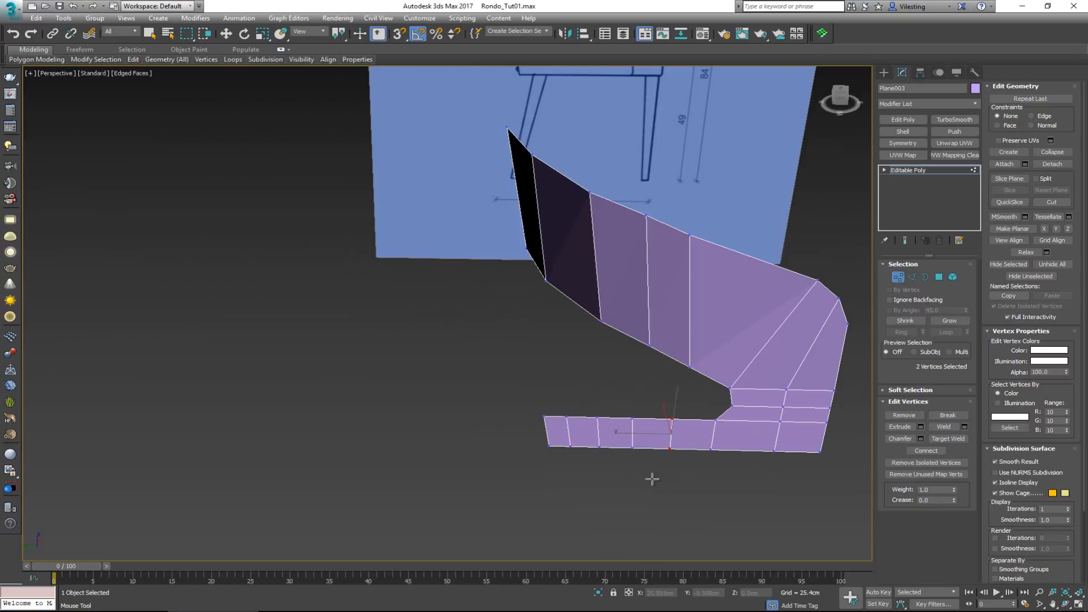
pyautogui.rightClick(651, 479)
# With vertex snapping on, move the lower band's two end vertices horizontally beneath the backrest's rear centre edge, to X 0 and Y about 24.5 cm
pyautogui.moveTo(559, 457); pyautogui.dragTo(559, 457)
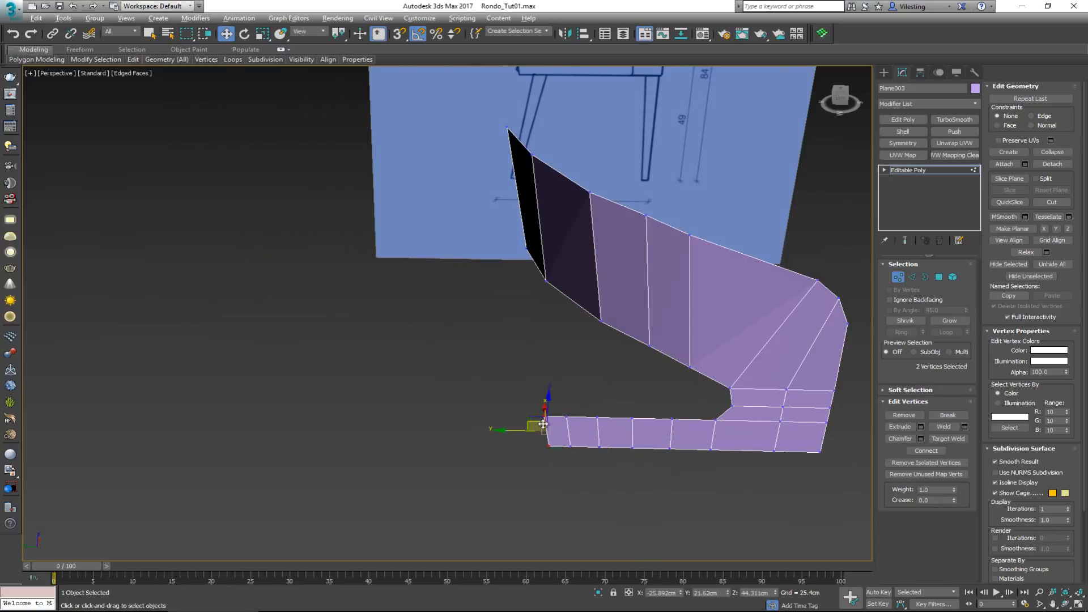
pyautogui.moveTo(559, 456)
pyautogui.keyDown('alt'); pyautogui.mouseDown(button='middle')
pyautogui.moveTo(602, 434)
pyautogui.moveTo(570, 440)
pyautogui.mouseUp(button='middle'); pyautogui.keyUp('alt')
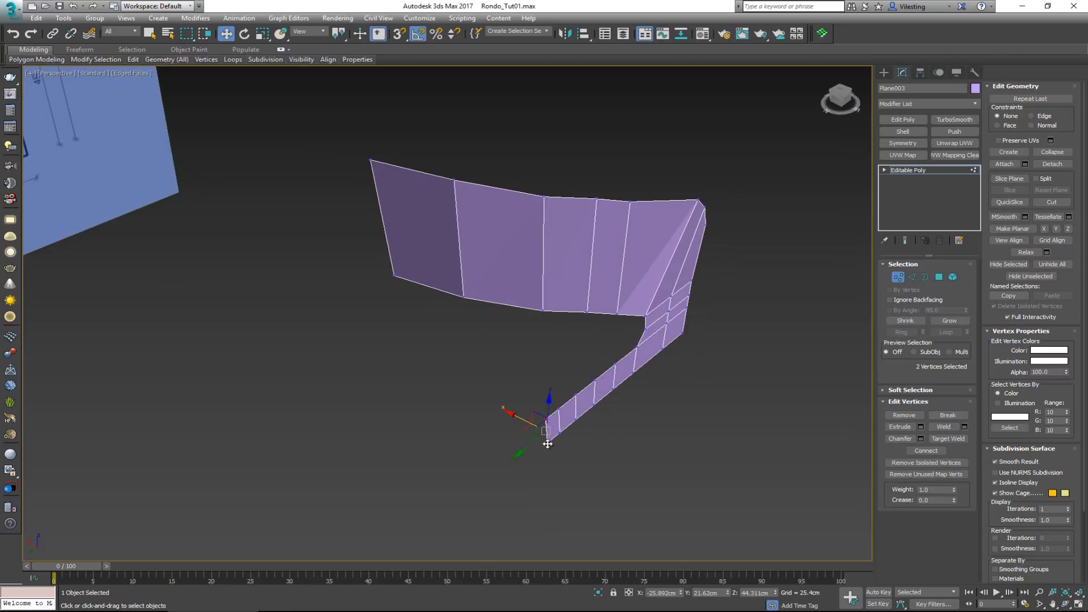
pyautogui.press('s')
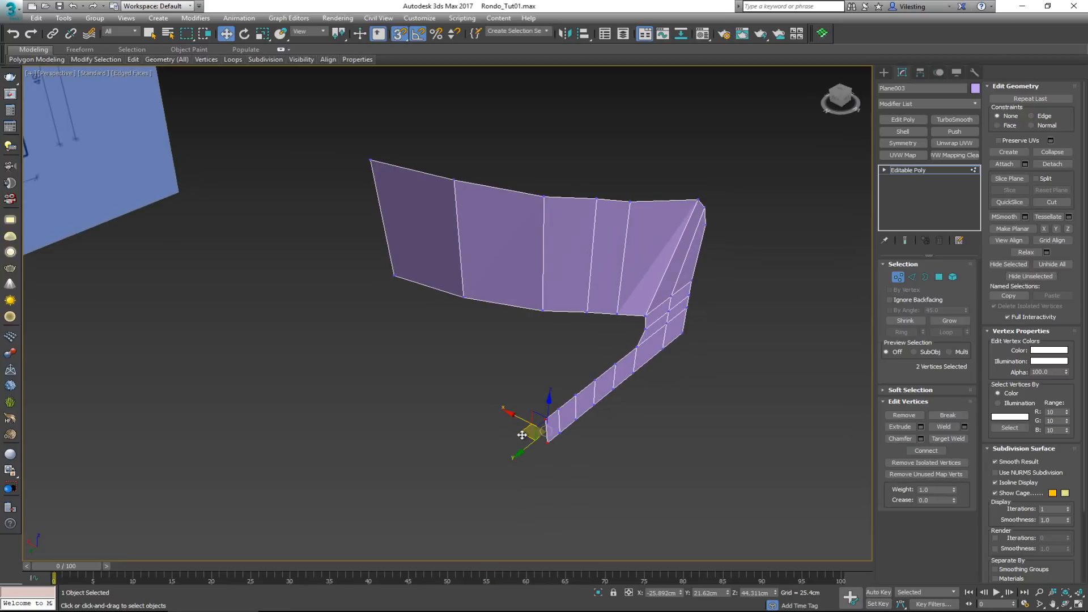
pyautogui.moveTo(522, 435); pyautogui.dragTo(394, 275)
pyautogui.keyDown('alt'); pyautogui.moveTo(394, 275); pyautogui.dragTo(441, 291, button='middle'); pyautogui.keyUp('alt')
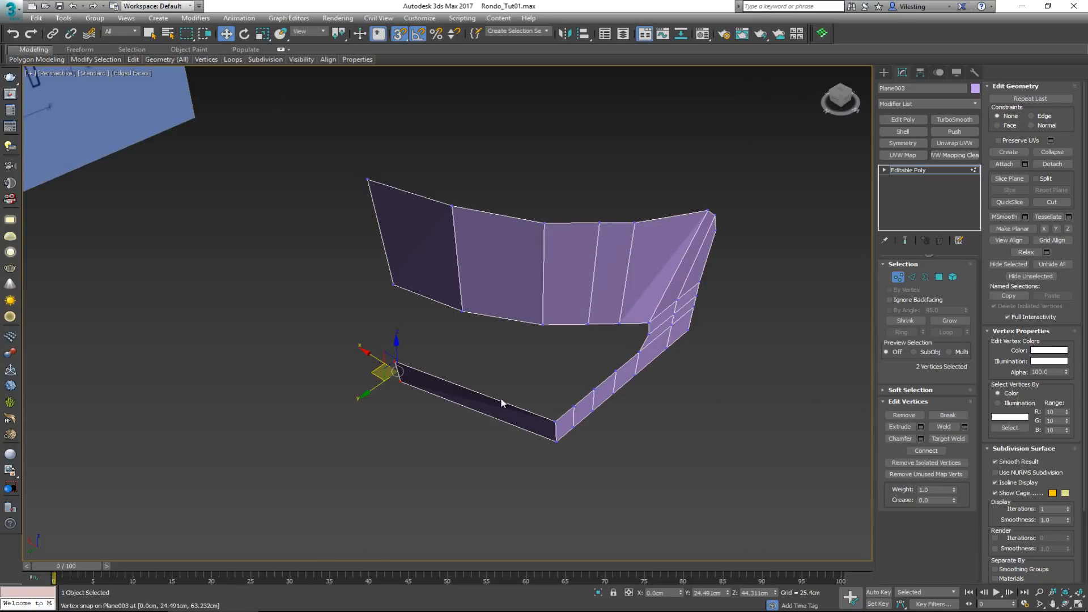
# Snap the band's four inner vertex pairs horizontally beneath the backrest's matching lower-edge vertices, and leave vertex editing
pyautogui.moveTo(560, 447); pyautogui.dragTo(464, 315)
pyautogui.moveTo(584, 439); pyautogui.dragTo(543, 327)
pyautogui.keyDown('alt'); pyautogui.moveTo(558, 339); pyautogui.dragTo(574, 405, button='middle'); pyautogui.keyUp('alt')
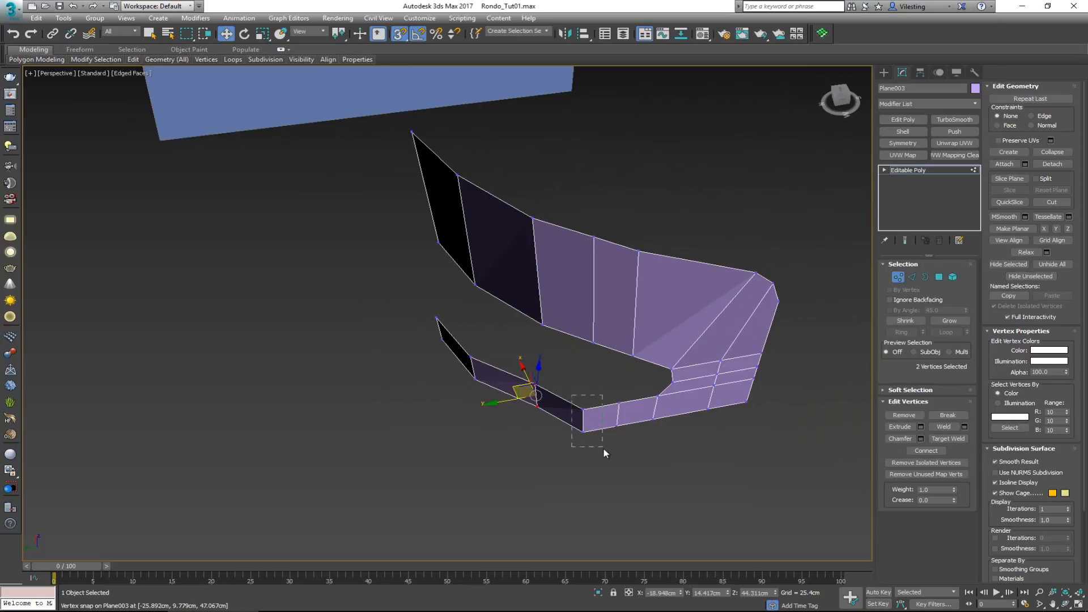
pyautogui.moveTo(604, 450); pyautogui.dragTo(604, 449)
pyautogui.moveTo(567, 413); pyautogui.dragTo(633, 358)
pyautogui.keyDown('alt'); pyautogui.moveTo(640, 376); pyautogui.dragTo(638, 349, button='middle'); pyautogui.keyUp('alt')
pyautogui.click(901, 280)
# Make the mesh see-through and compare the lower band's rear end with the side reference image
pyautogui.hotkey('alt', 'w')
pyautogui.middleClick(613, 244)
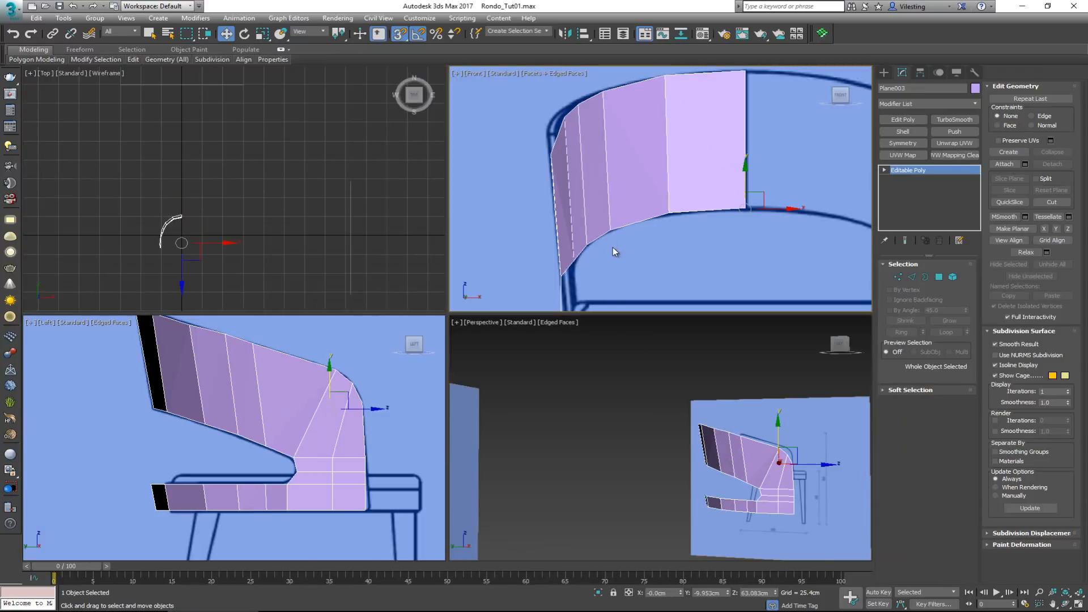
pyautogui.moveTo(347, 442); pyautogui.dragTo(367, 390, button='middle')
pyautogui.scroll(-1, 375, 399)
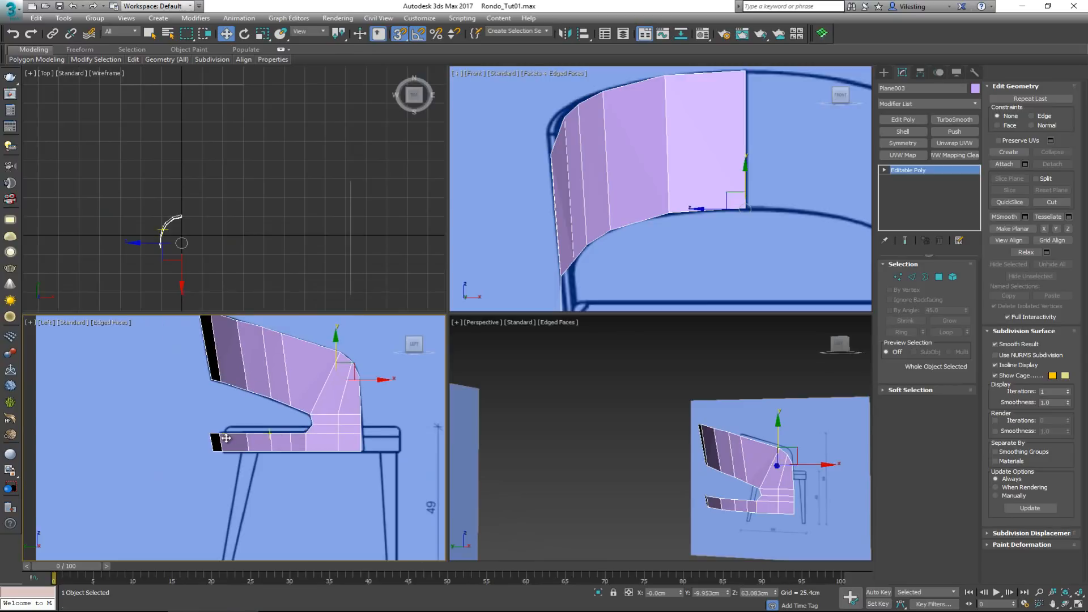
pyautogui.scroll(1, 225, 441)
pyautogui.scroll(3, 225, 442)
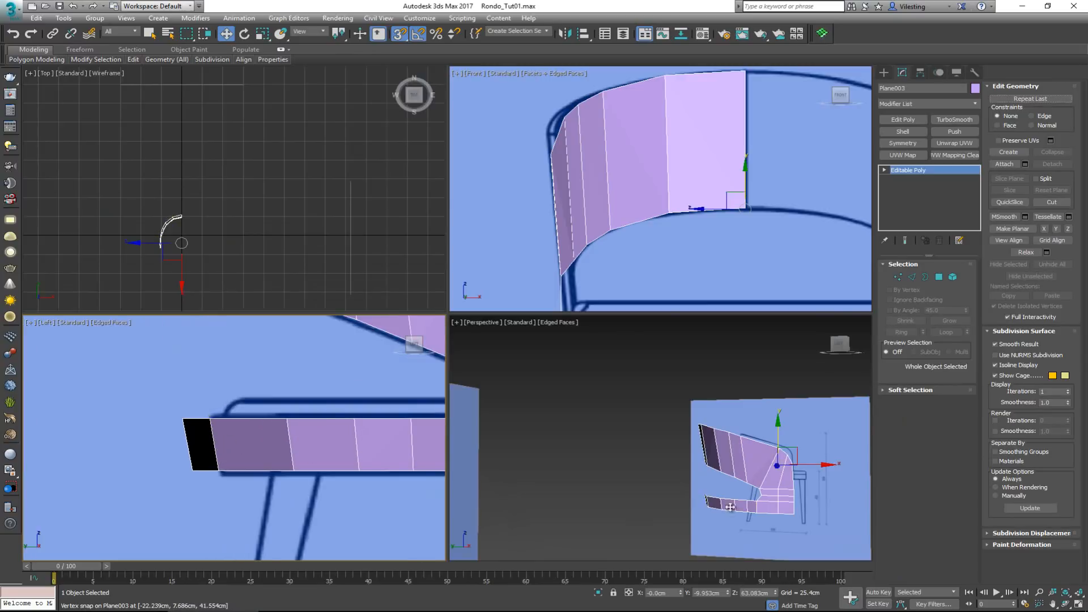
pyautogui.moveTo(733, 505)
pyautogui.keyDown('alt'); pyautogui.mouseDown(button='middle')
pyautogui.moveTo(781, 512)
pyautogui.moveTo(753, 514)
pyautogui.mouseUp(button='middle'); pyautogui.keyUp('alt')
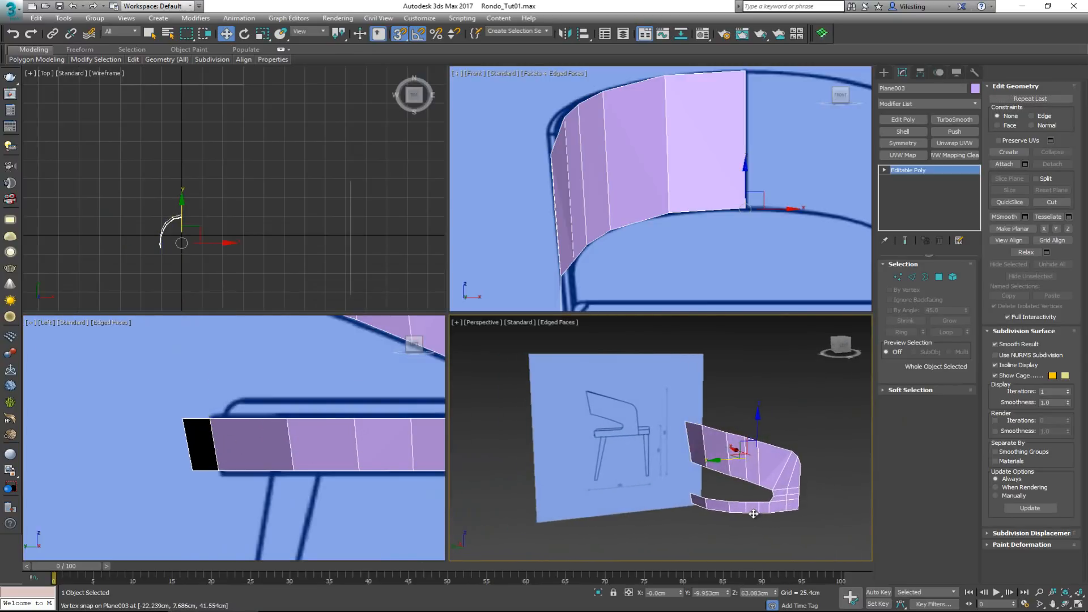
pyautogui.moveTo(327, 451); pyautogui.dragTo(212, 460, button='middle')
pyautogui.scroll(-3, 211, 460)
pyautogui.hotkey('alt', 'x')
pyautogui.scroll(3, 173, 459)
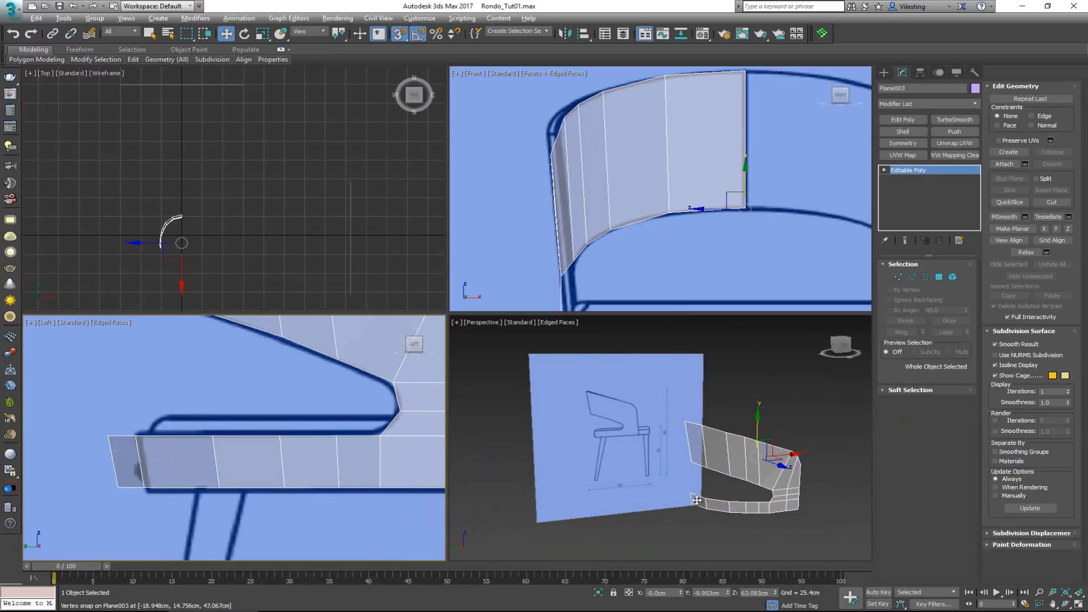
# Move the band's two rearmost vertex pairs forward together to the seat frame's rear outline in the side view
pyautogui.scroll(-3, 260, 504)
pyautogui.moveTo(264, 449)
pyautogui.mouseDown(button='middle')
pyautogui.moveTo(260, 504)
pyautogui.moveTo(261, 440)
pyautogui.mouseUp(button='middle')
pyautogui.scroll(2, 262, 443)
pyautogui.press('1')
pyautogui.moveTo(162, 433); pyautogui.dragTo(220, 501)
pyautogui.scroll(-2, 222, 453)
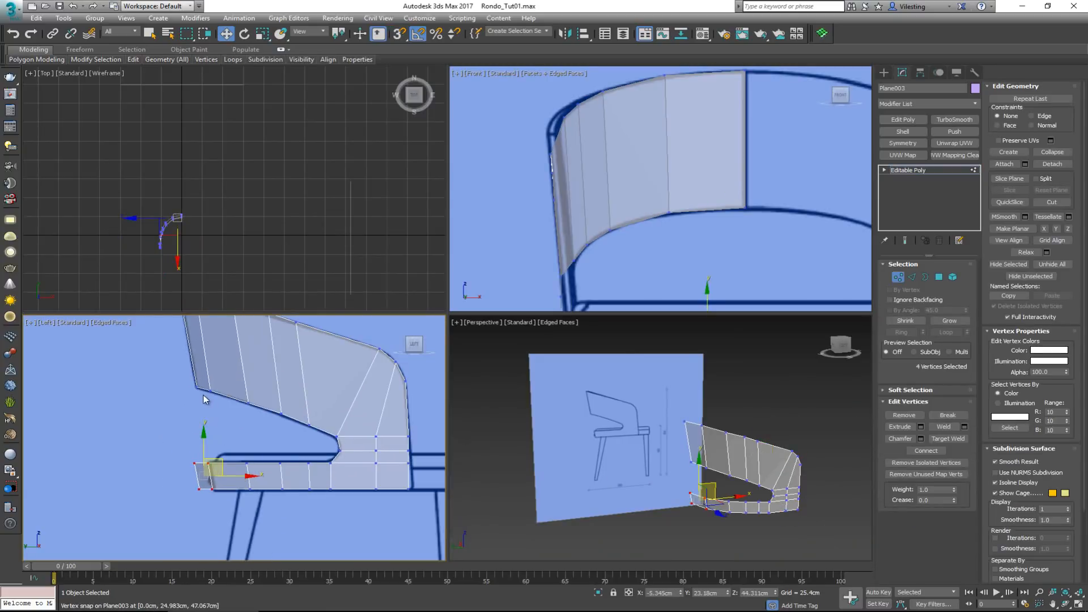
pyautogui.scroll(2, 203, 477)
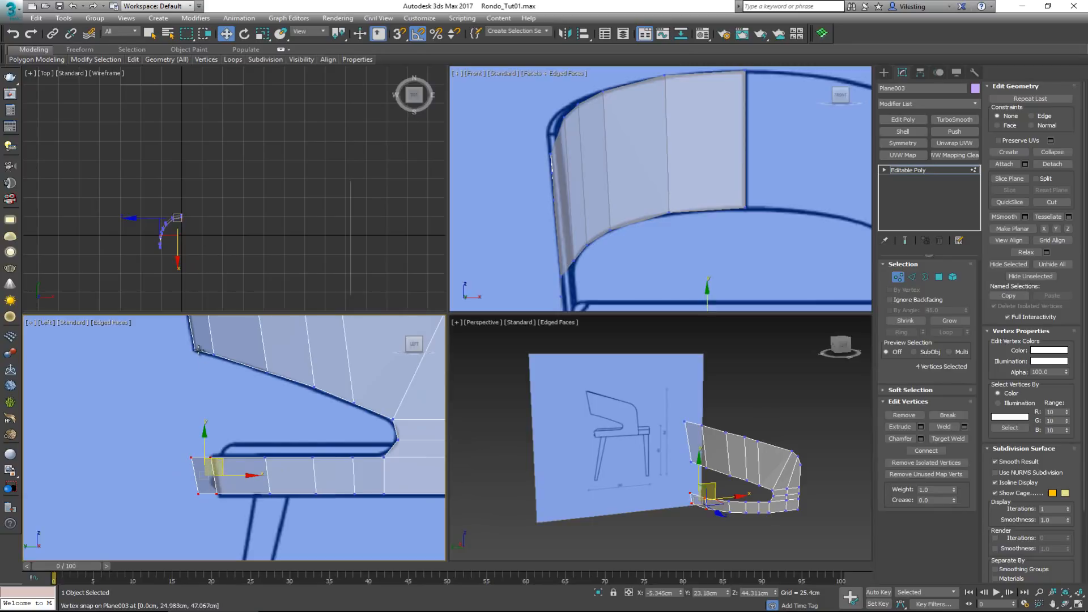
pyautogui.moveTo(229, 468); pyautogui.dragTo(229, 500)
# Examine the lower band's curvature against the backrest from several angles in the perspective view
pyautogui.rightClick(679, 490)
pyautogui.hotkey('alt', 'w')
pyautogui.keyDown('alt'); pyautogui.moveTo(623, 467); pyautogui.dragTo(552, 450, button='middle'); pyautogui.keyUp('alt')
pyautogui.scroll(3, 658, 455)
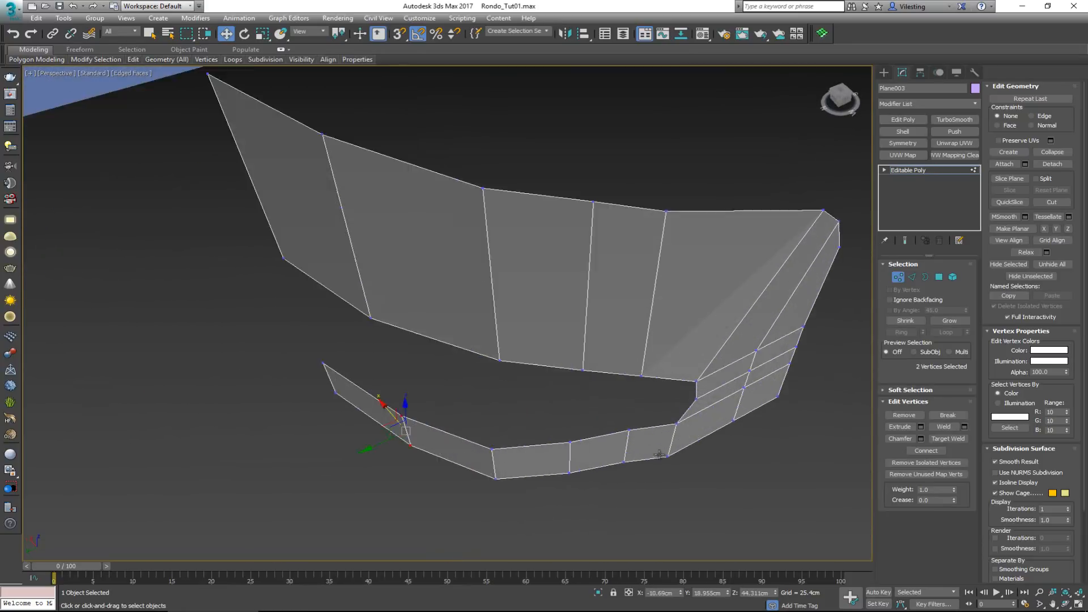
pyautogui.scroll(-3, 623, 450)
pyautogui.keyDown('alt'); pyautogui.moveTo(626, 447); pyautogui.dragTo(648, 454, button='middle'); pyautogui.keyUp('alt')
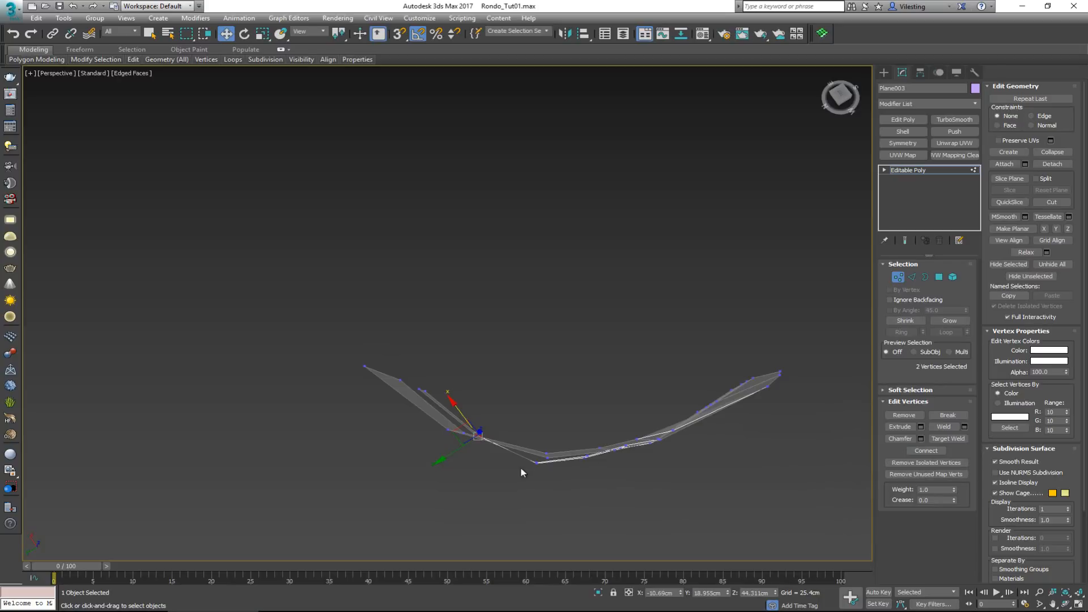
pyautogui.keyDown('alt'); pyautogui.moveTo(495, 441); pyautogui.dragTo(427, 301, button='middle'); pyautogui.keyUp('alt')
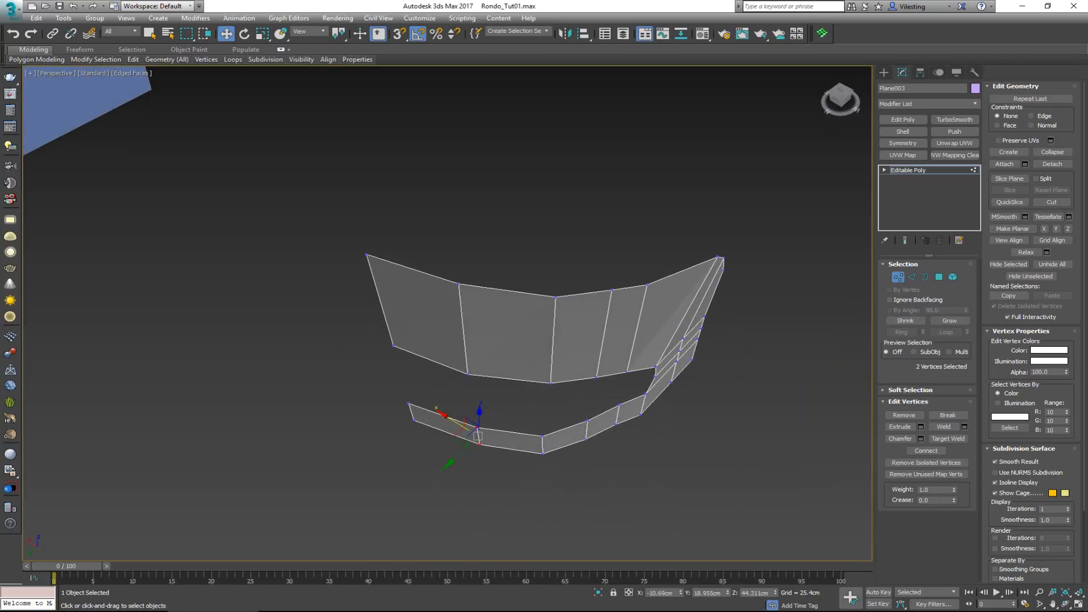
# Switch to Windows Photo Viewer and examine how the wooden seat band curves around the back in the chair photos
pyautogui.hotkey('alt', 'Tab')
pyautogui.moveTo(414, 101); pyautogui.dragTo(492, 89)
pyautogui.press('Right')
pyautogui.press('Left')
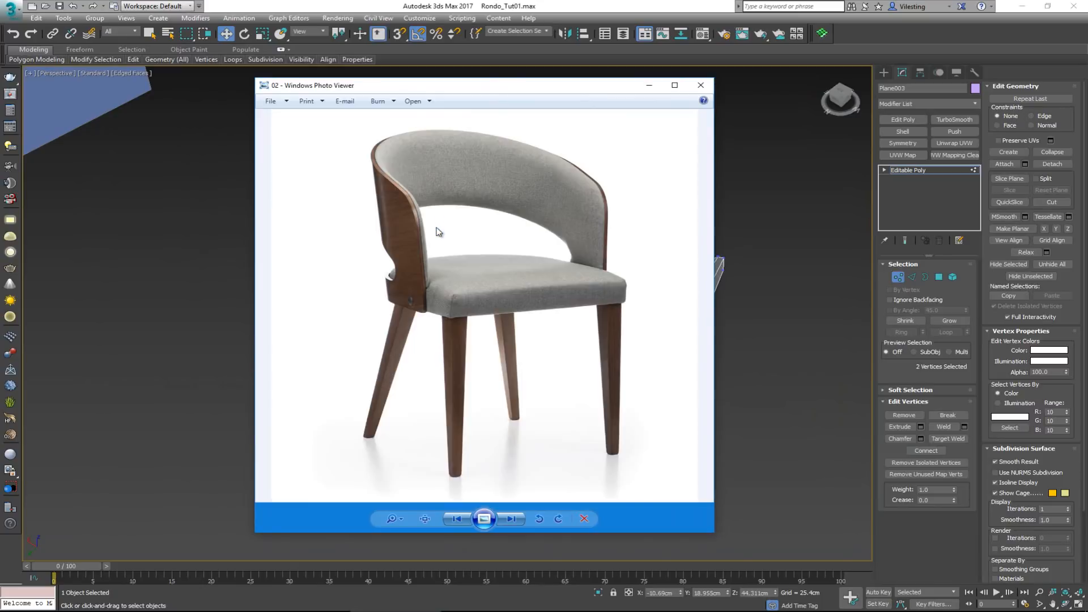
pyautogui.press('Left')
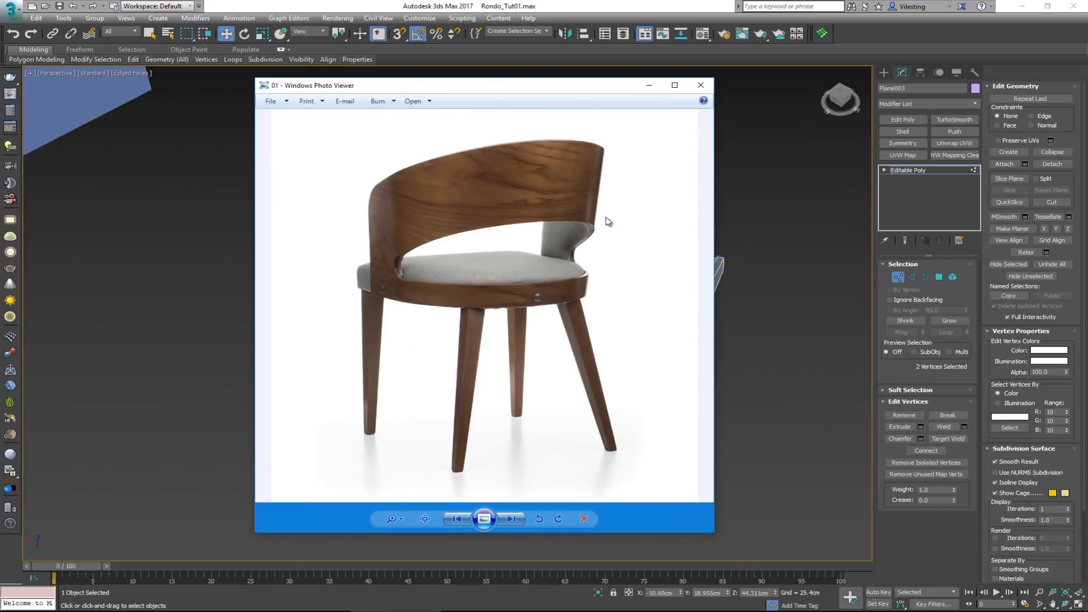
pyautogui.moveTo(555, 89); pyautogui.dragTo(1, 83)
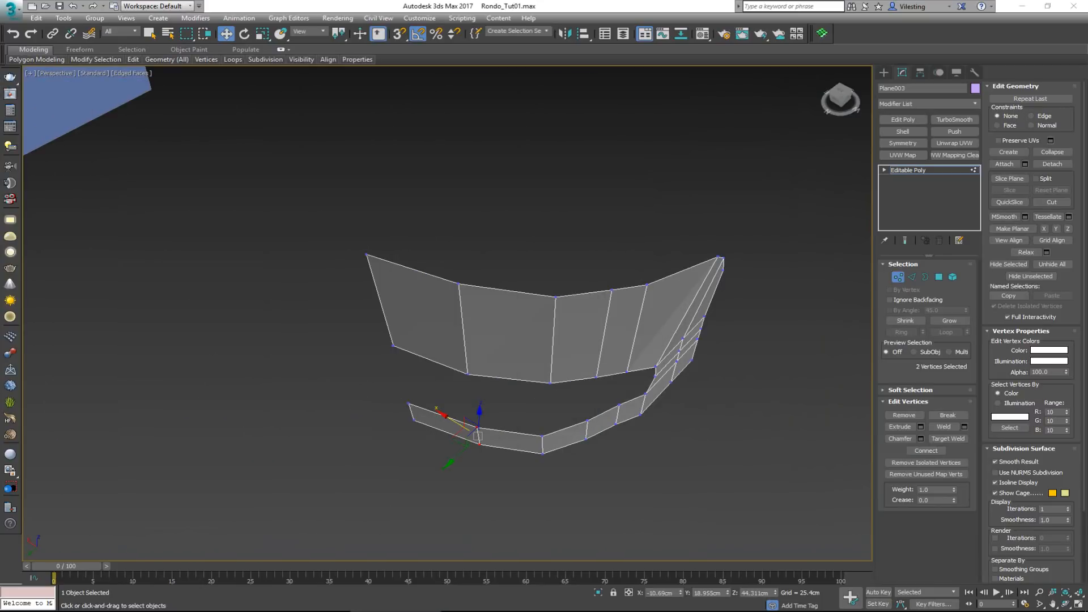
# Switch the mesh to edge editing, select the first vertical edge from the lower band's rear end, and show the loop-editing tools
pyautogui.click(897, 277)
pyautogui.keyDown('alt'); pyautogui.moveTo(547, 419); pyautogui.dragTo(521, 401, button='middle'); pyautogui.keyUp('alt')
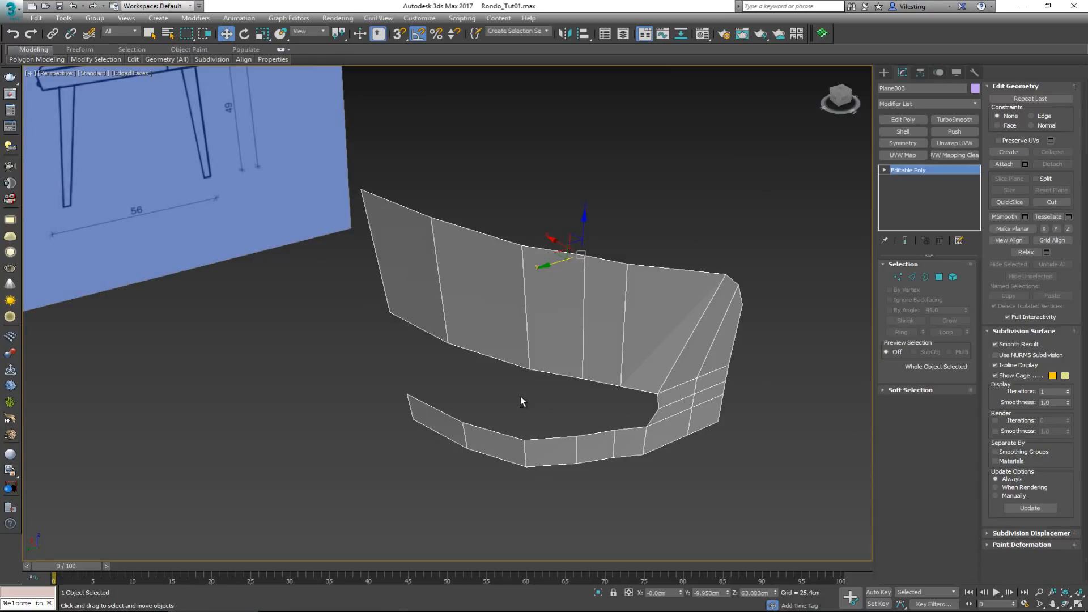
pyautogui.keyDown('alt'); pyautogui.moveTo(522, 402); pyautogui.dragTo(541, 368, button='middle'); pyautogui.keyUp('alt')
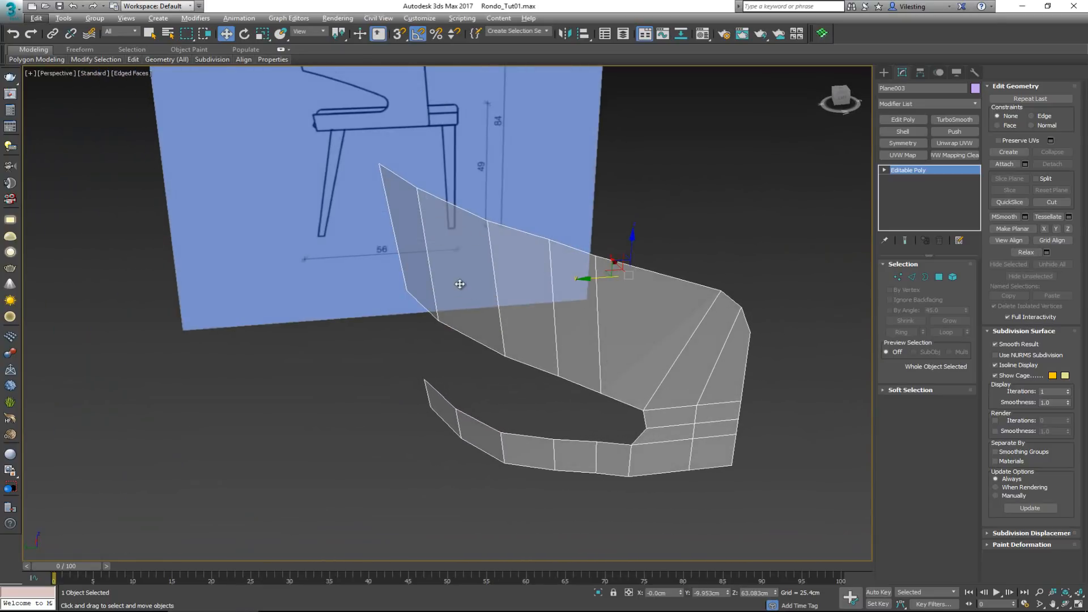
pyautogui.keyDown('alt'); pyautogui.moveTo(459, 284); pyautogui.dragTo(520, 310, button='middle'); pyautogui.keyUp('alt')
pyautogui.press('2')
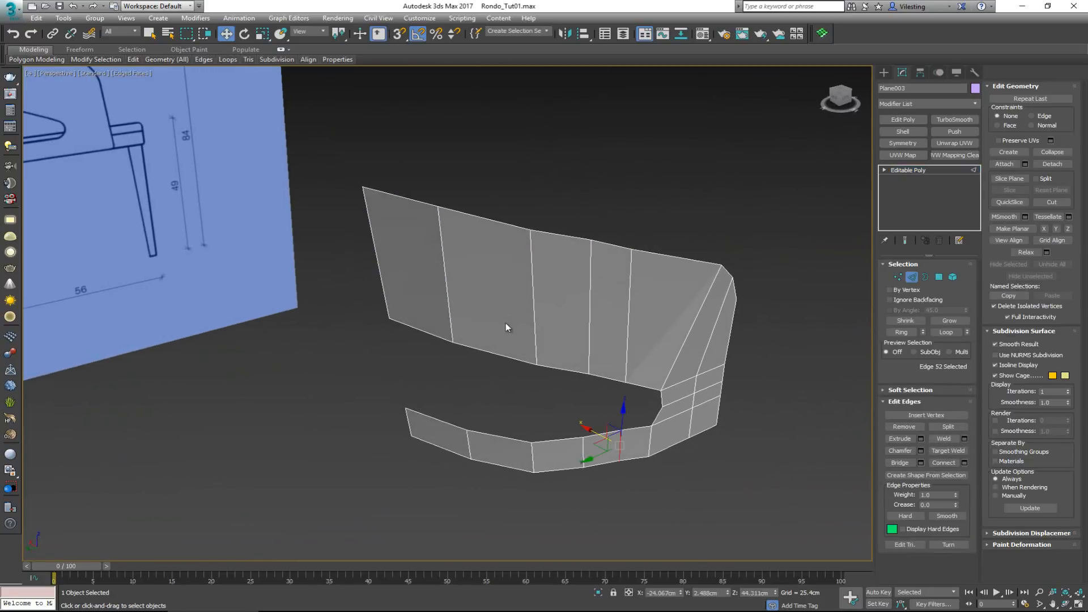
pyautogui.keyDown('alt'); pyautogui.moveTo(499, 422); pyautogui.dragTo(539, 417, button='middle'); pyautogui.keyUp('alt')
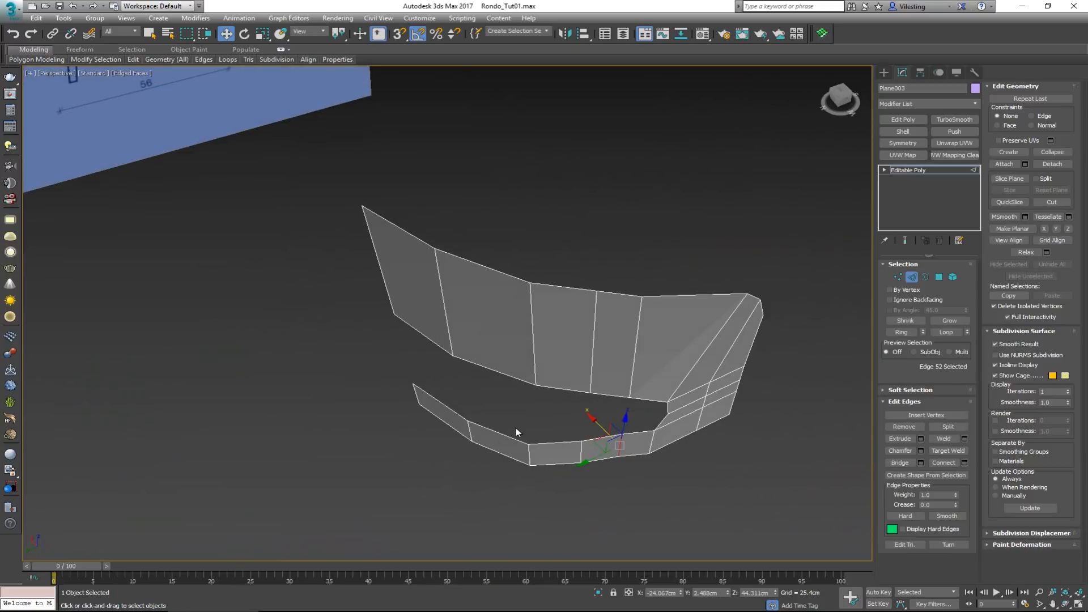
pyautogui.click(469, 432)
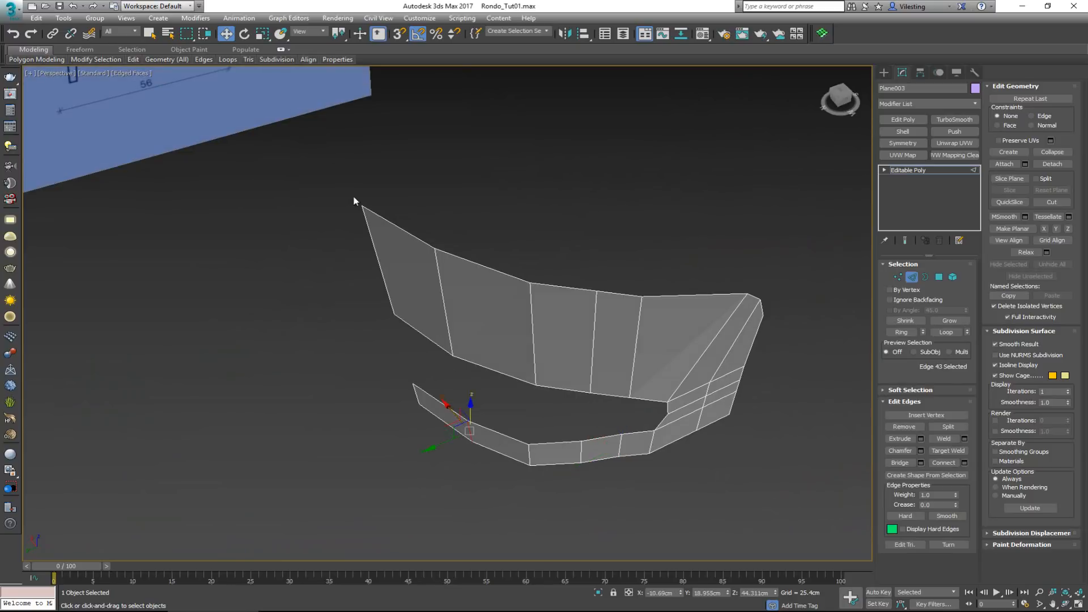
pyautogui.click(281, 51)
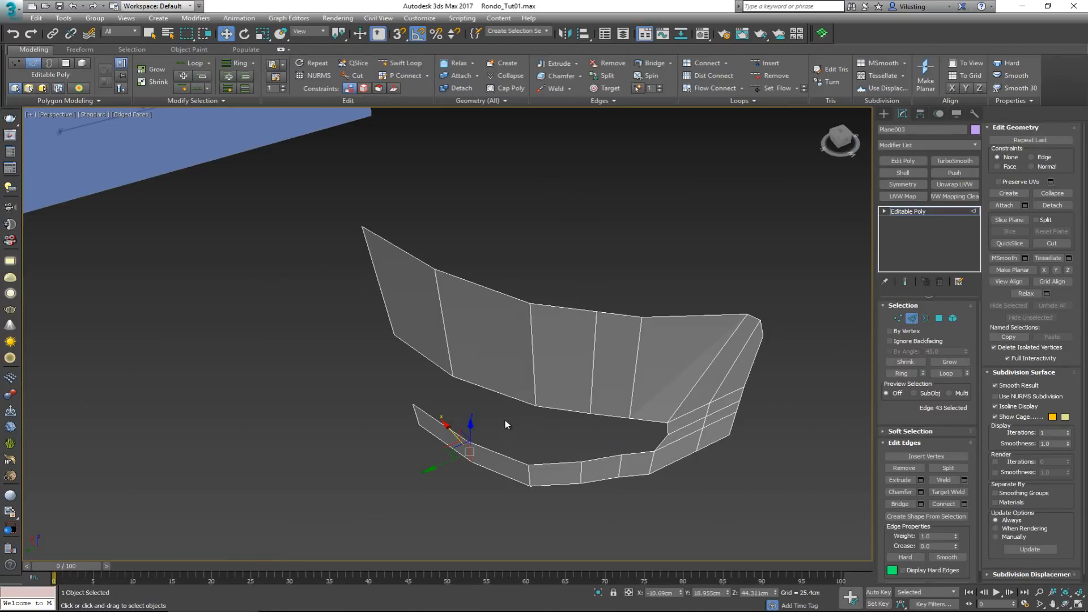
# Apply Set Flow to the backrest's two vertical edges directly behind the slanted front edges
pyautogui.moveTo(506, 425)
pyautogui.keyDown('alt'); pyautogui.mouseDown(button='middle')
pyautogui.moveTo(554, 405)
pyautogui.moveTo(559, 434)
pyautogui.moveTo(502, 434)
pyautogui.moveTo(493, 408)
pyautogui.mouseUp(button='middle'); pyautogui.keyUp('alt')
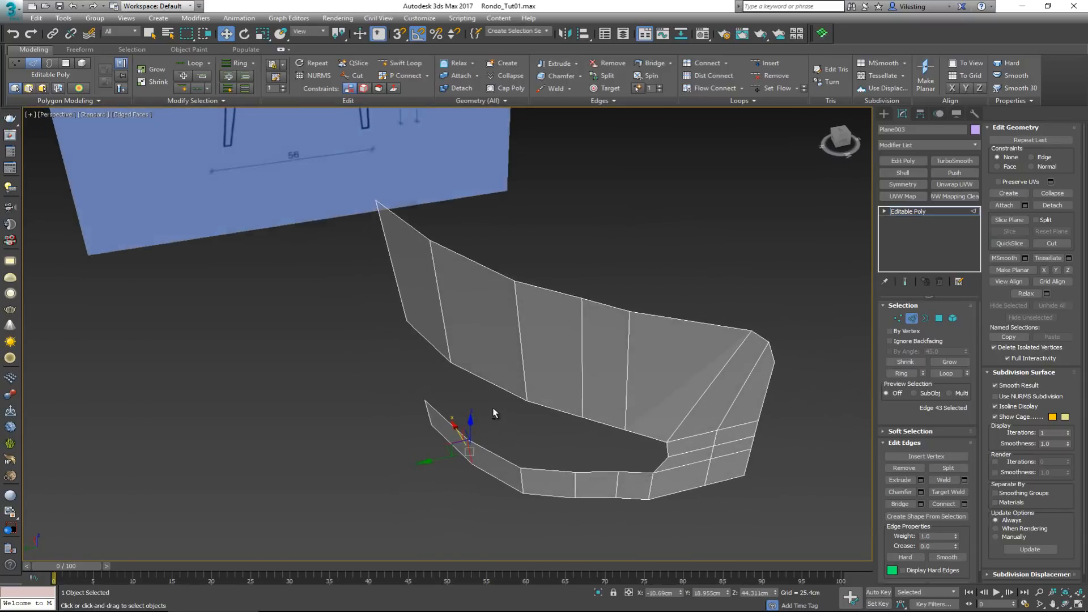
pyautogui.click(626, 380)
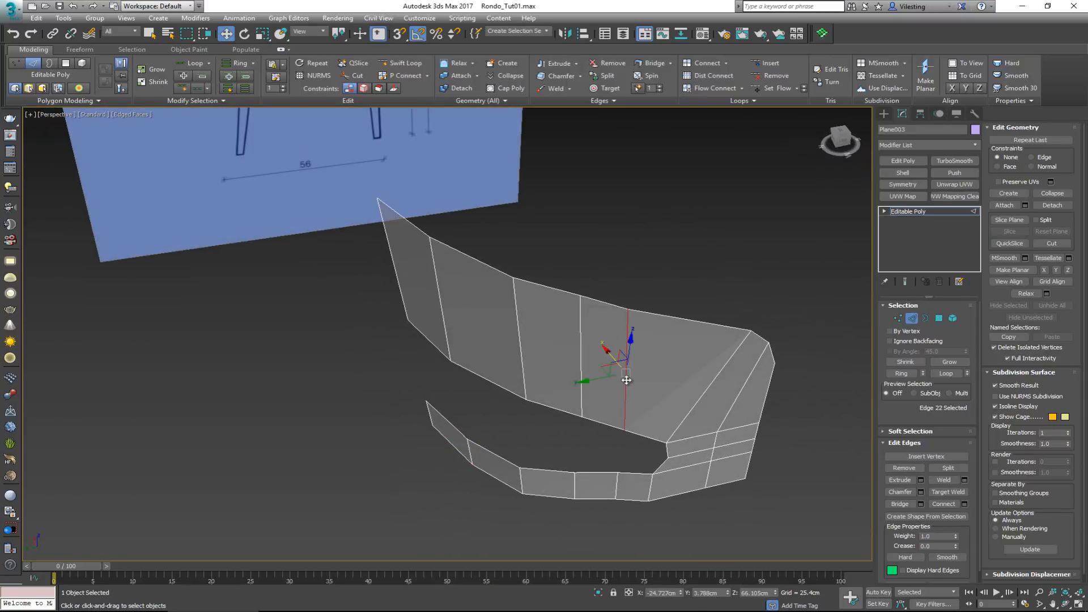
pyautogui.click(776, 93)
pyautogui.keyDown('alt'); pyautogui.moveTo(661, 329); pyautogui.dragTo(688, 370, button='middle'); pyautogui.keyUp('alt')
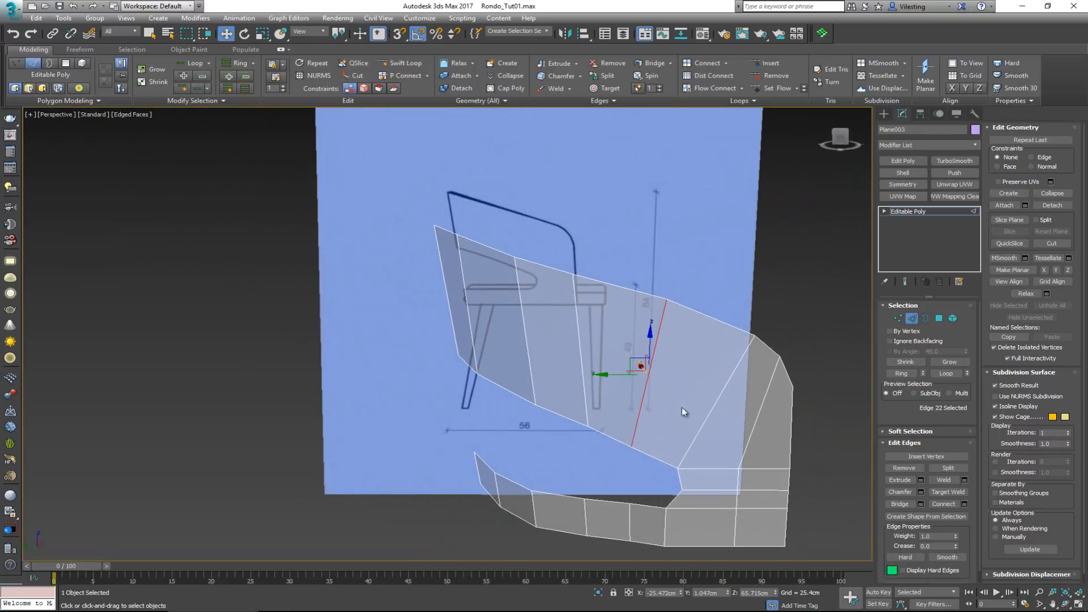
pyautogui.click(582, 369)
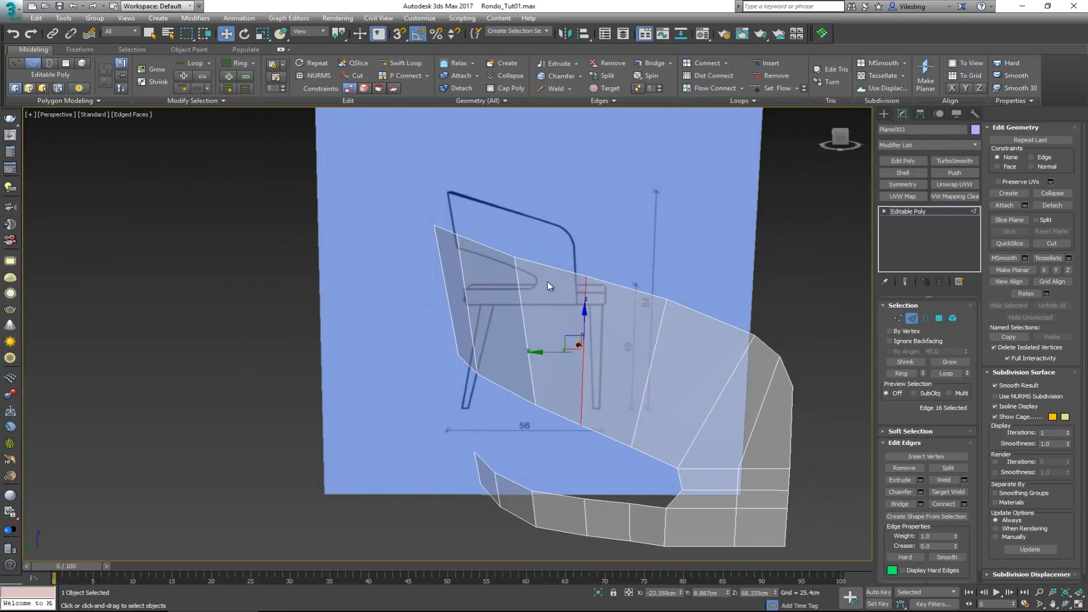
# Apply Set Flow to the backrest's two vertical edges nearest its rear centre end
pyautogui.click(521, 303)
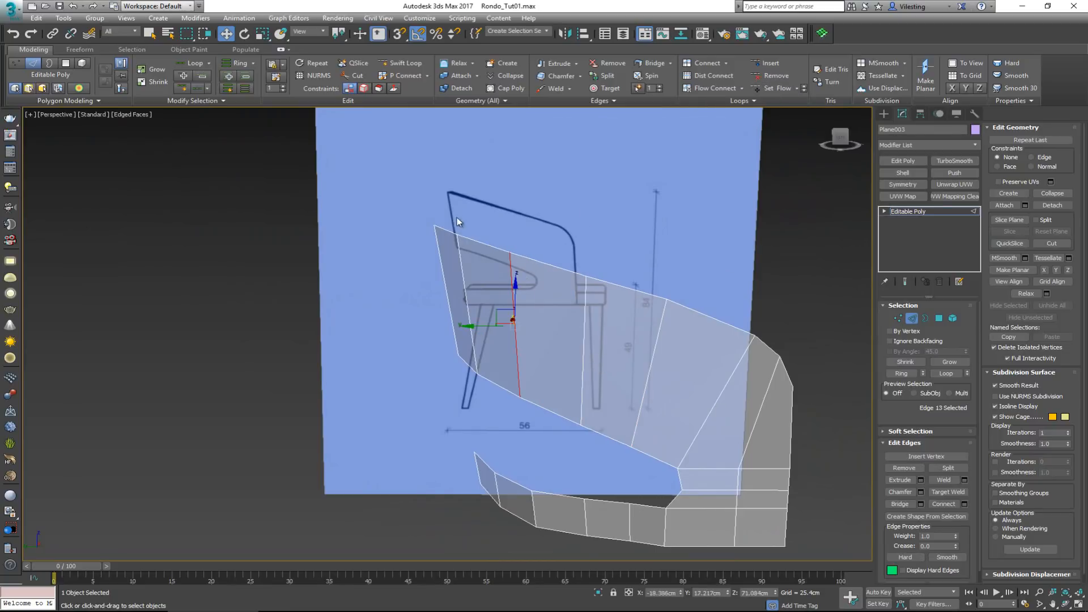
pyautogui.click(466, 284)
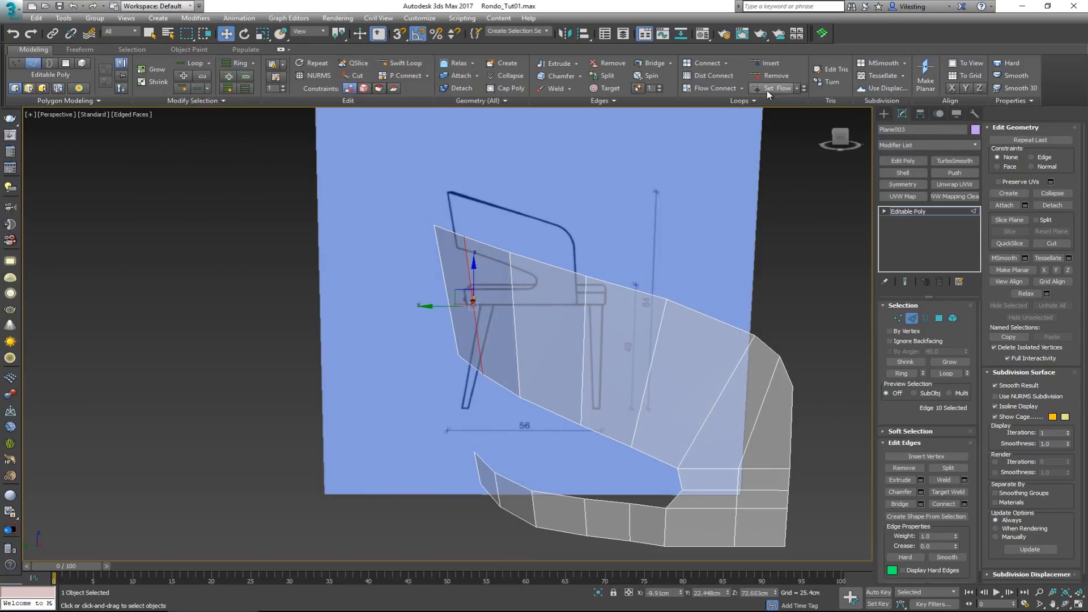
pyautogui.keyDown('alt'); pyautogui.moveTo(504, 225); pyautogui.dragTo(451, 273, button='middle'); pyautogui.keyUp('alt')
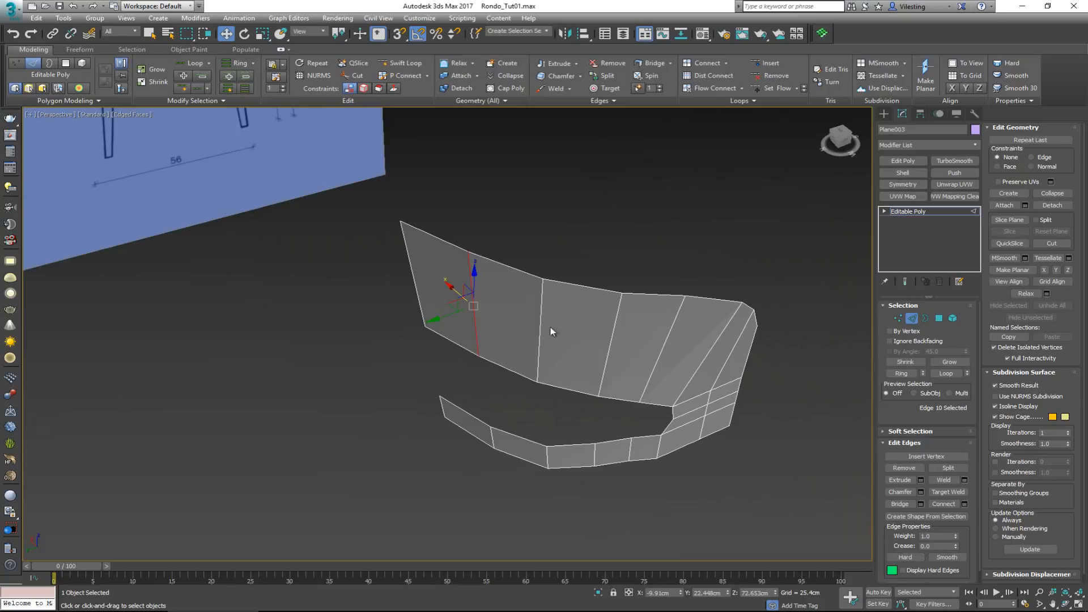
pyautogui.moveTo(675, 359)
pyautogui.keyDown('alt'); pyautogui.mouseDown(button='middle')
pyautogui.moveTo(621, 337)
pyautogui.moveTo(559, 332)
pyautogui.moveTo(670, 341)
pyautogui.mouseUp(button='middle'); pyautogui.keyUp('alt')
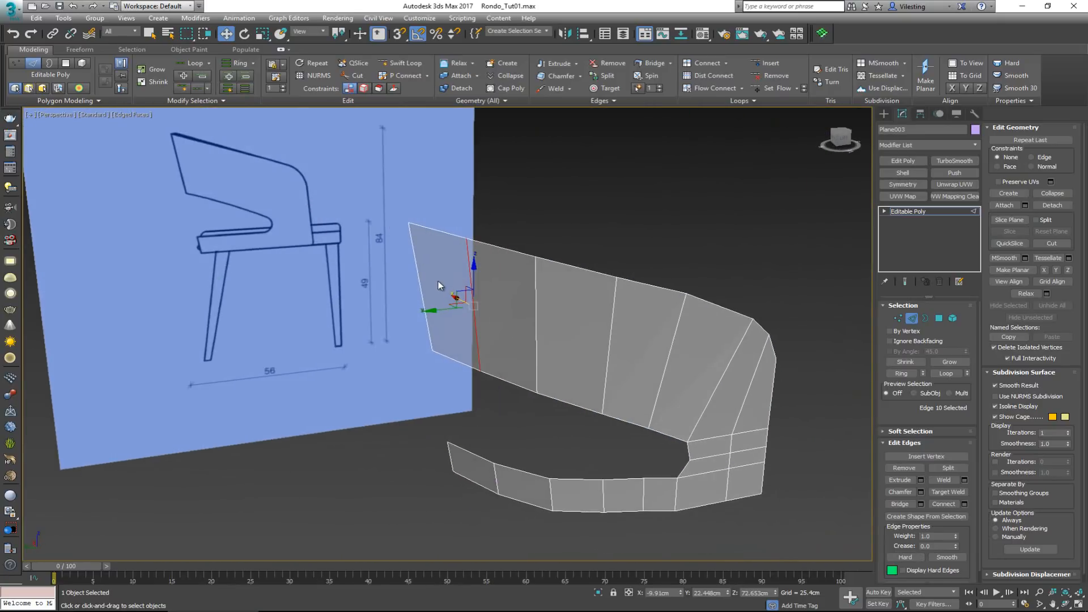
pyautogui.moveTo(527, 441)
pyautogui.keyDown('alt'); pyautogui.mouseDown(button='middle')
pyautogui.moveTo(547, 413)
pyautogui.moveTo(525, 343)
pyautogui.mouseUp(button='middle'); pyautogui.keyUp('alt')
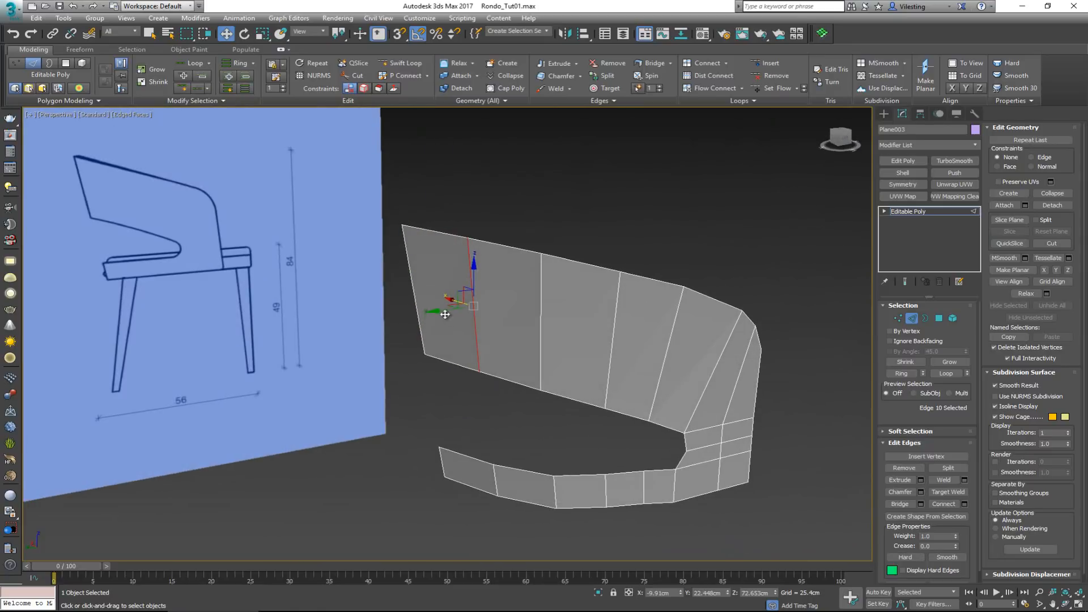
pyautogui.moveTo(657, 355); pyautogui.dragTo(617, 326, button='middle')
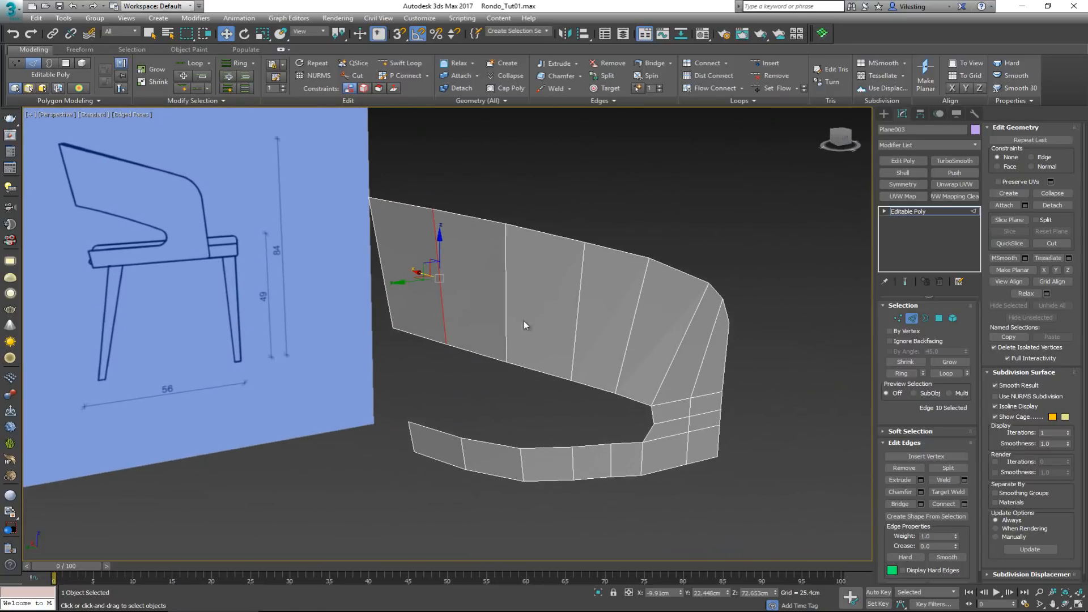
pyautogui.moveTo(602, 436)
pyautogui.keyDown('alt'); pyautogui.mouseDown(button='middle')
pyautogui.moveTo(599, 485)
pyautogui.moveTo(600, 436)
pyautogui.mouseUp(button='middle'); pyautogui.keyUp('alt')
# Apply Set Flow one by one to the lower band's four vertical edges between its rear centre end and the side
pyautogui.click(592, 376)
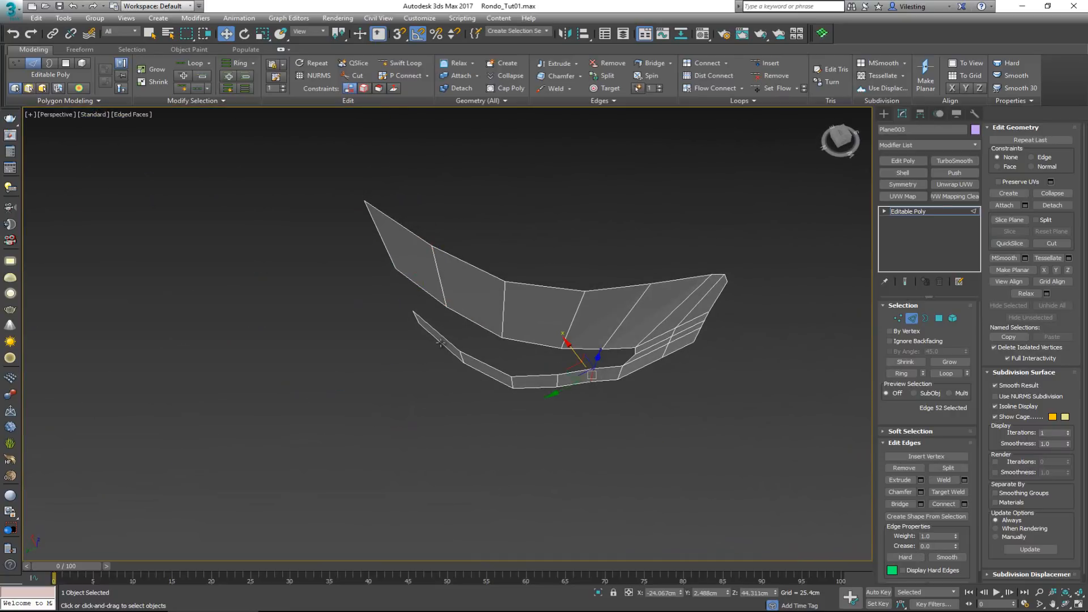
pyautogui.click(461, 361)
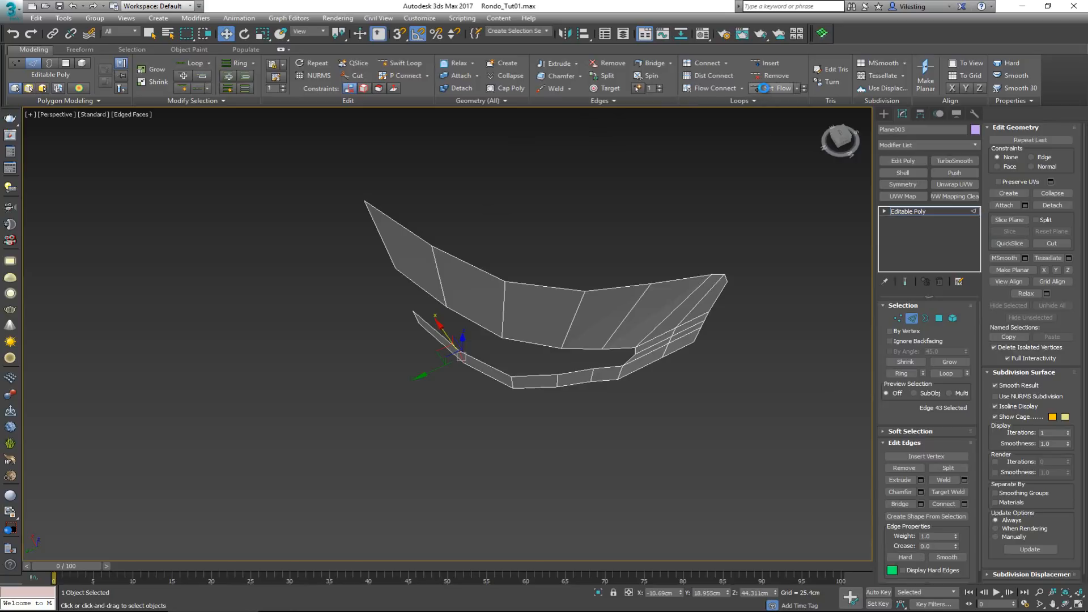
pyautogui.click(508, 386)
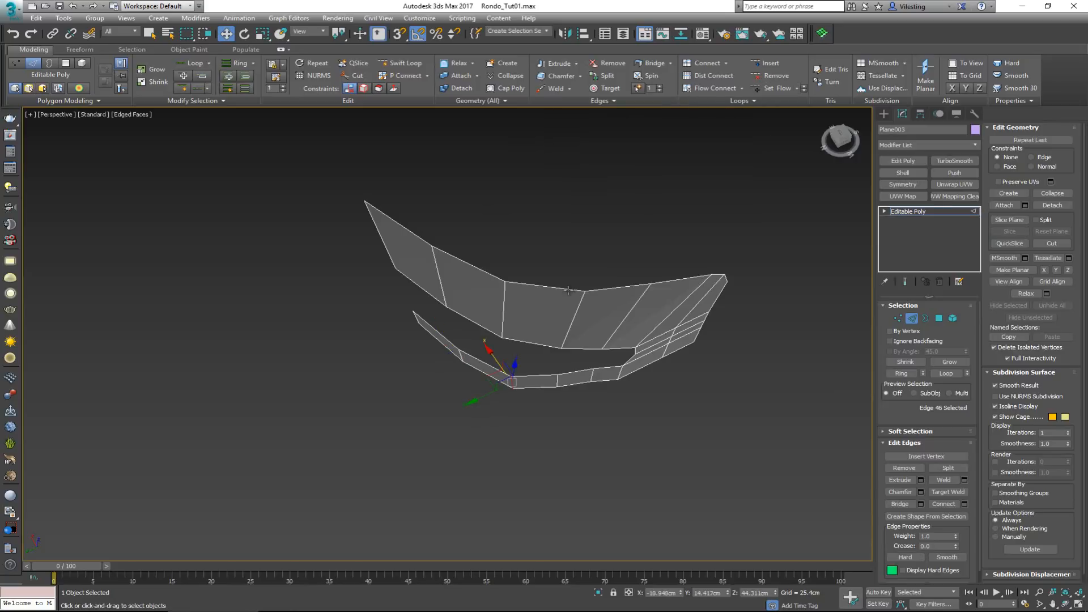
pyautogui.click(784, 89)
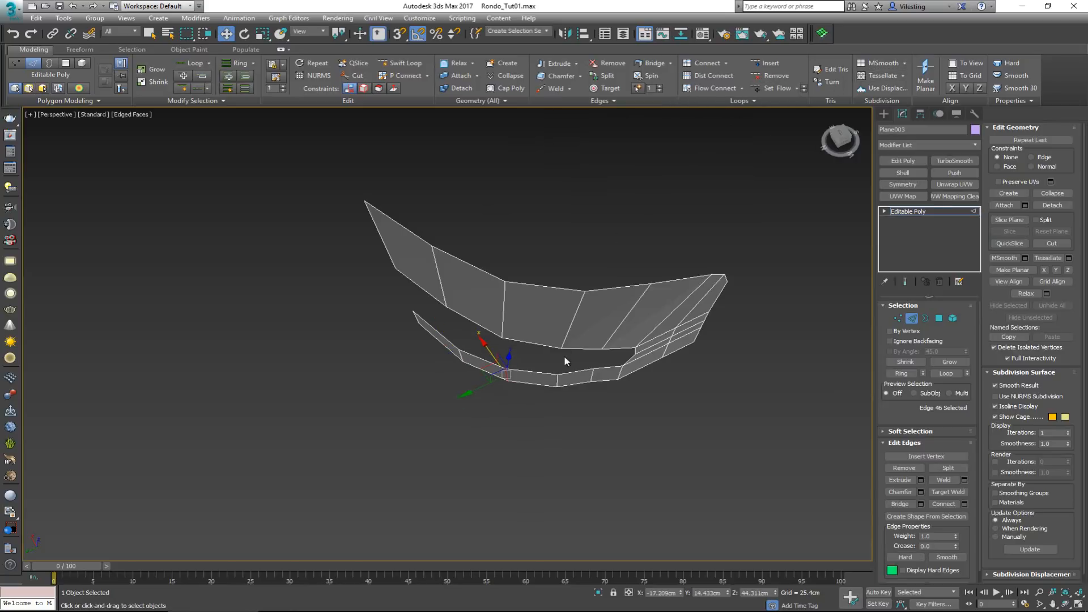
pyautogui.click(558, 378)
pyautogui.click(779, 87)
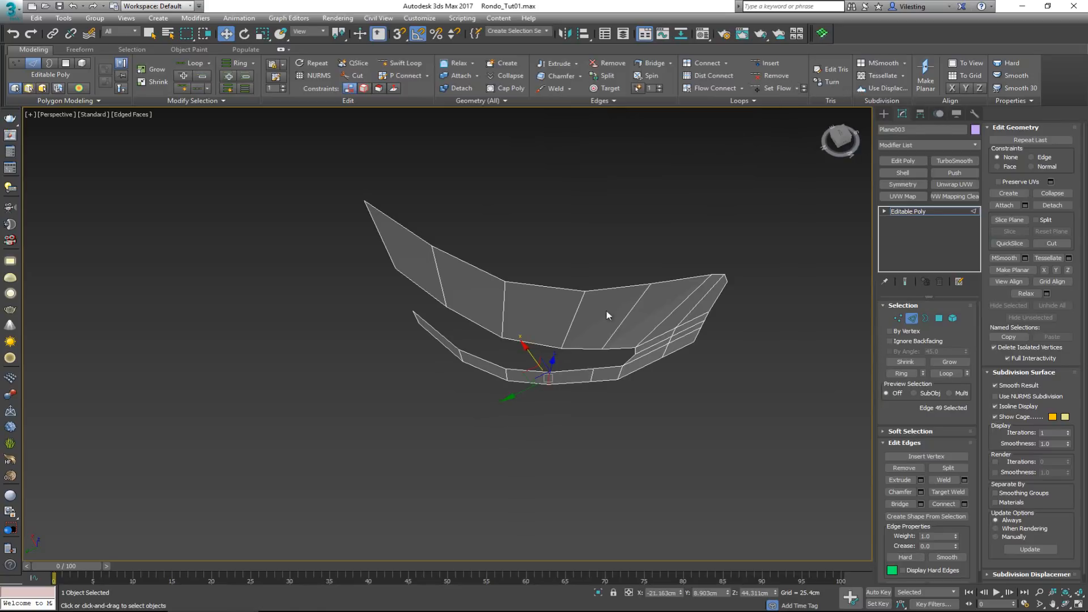
pyautogui.click(592, 373)
pyautogui.click(781, 87)
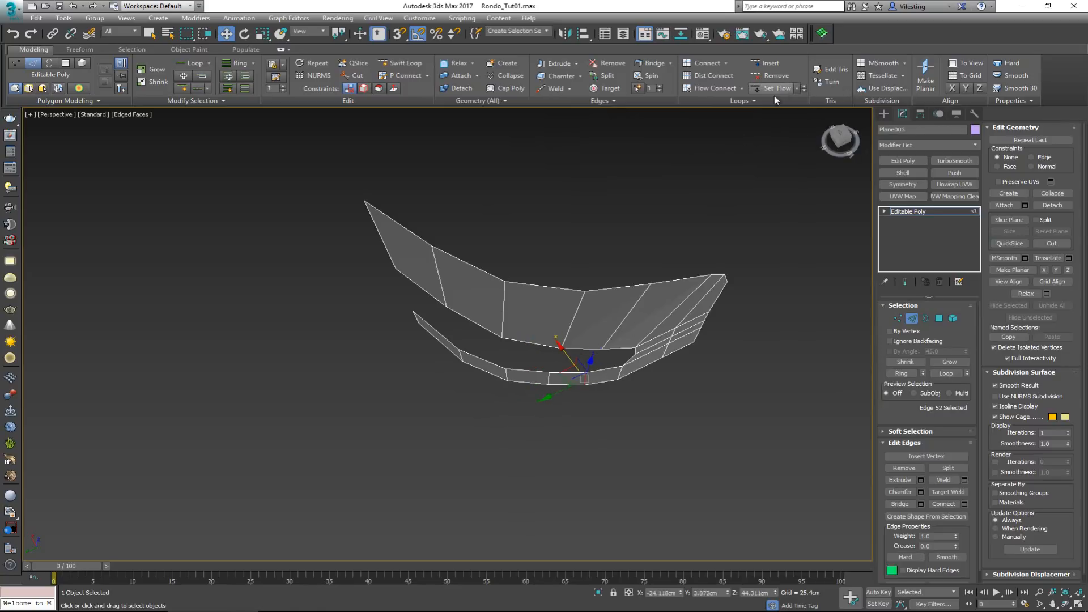
# In the left view, shift the backrest's four upper-rim vertices between the rear end and the front curve to follow the reference outline
pyautogui.keyDown('alt'); pyautogui.moveTo(703, 164); pyautogui.dragTo(597, 209, button='middle'); pyautogui.keyUp('alt')
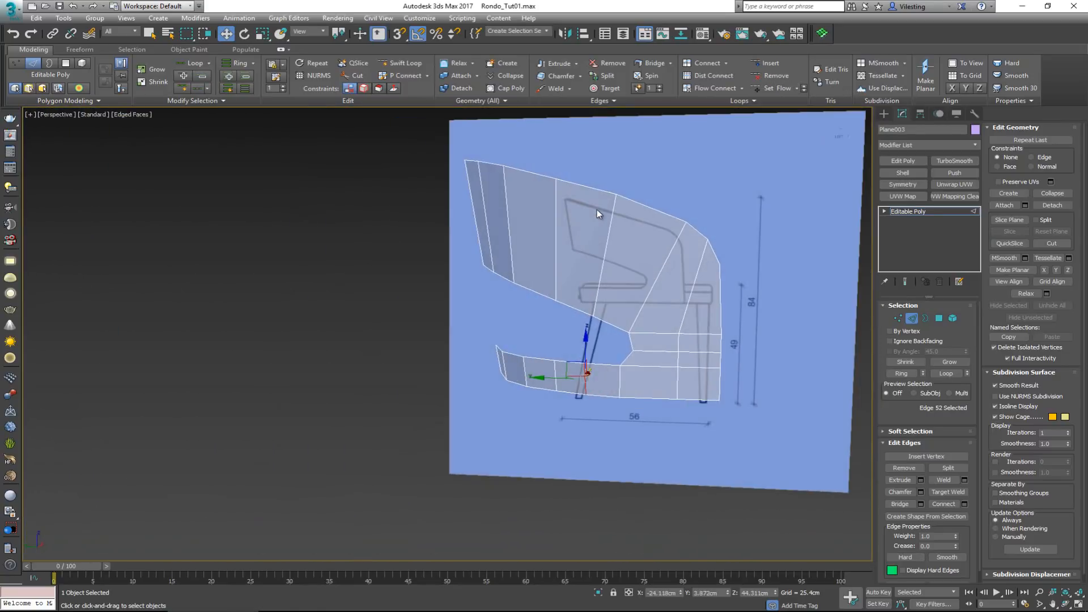
pyautogui.hotkey('alt', 'w')
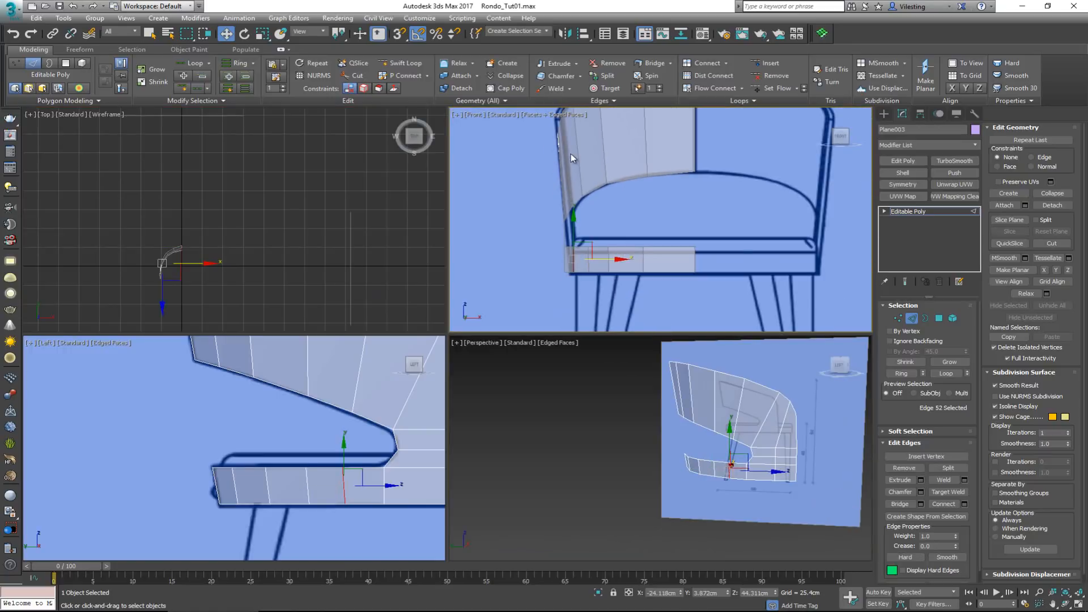
pyautogui.moveTo(570, 154); pyautogui.dragTo(570, 196, button='middle')
pyautogui.moveTo(342, 395); pyautogui.dragTo(254, 499, button='middle')
pyautogui.hotkey('alt', 'w')
pyautogui.scroll(-3, 254, 498)
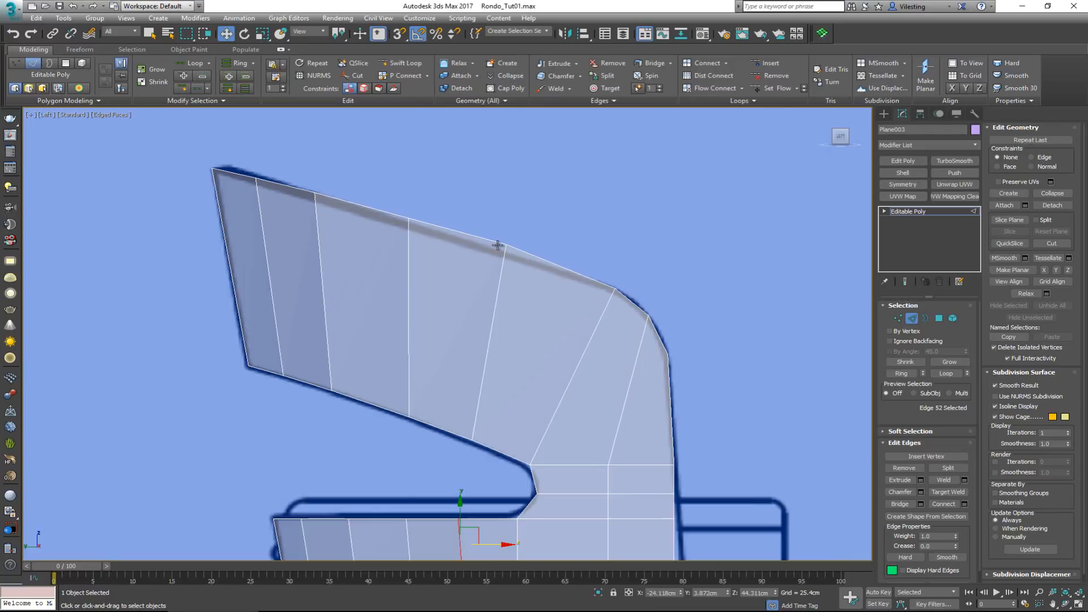
pyautogui.press('1')
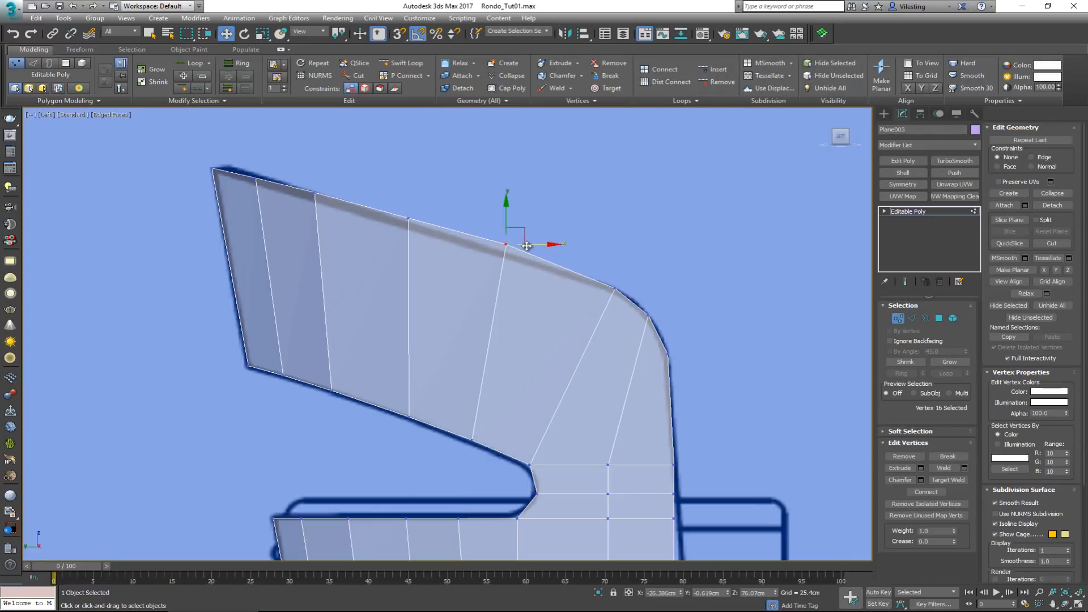
pyautogui.moveTo(526, 245); pyautogui.dragTo(499, 244)
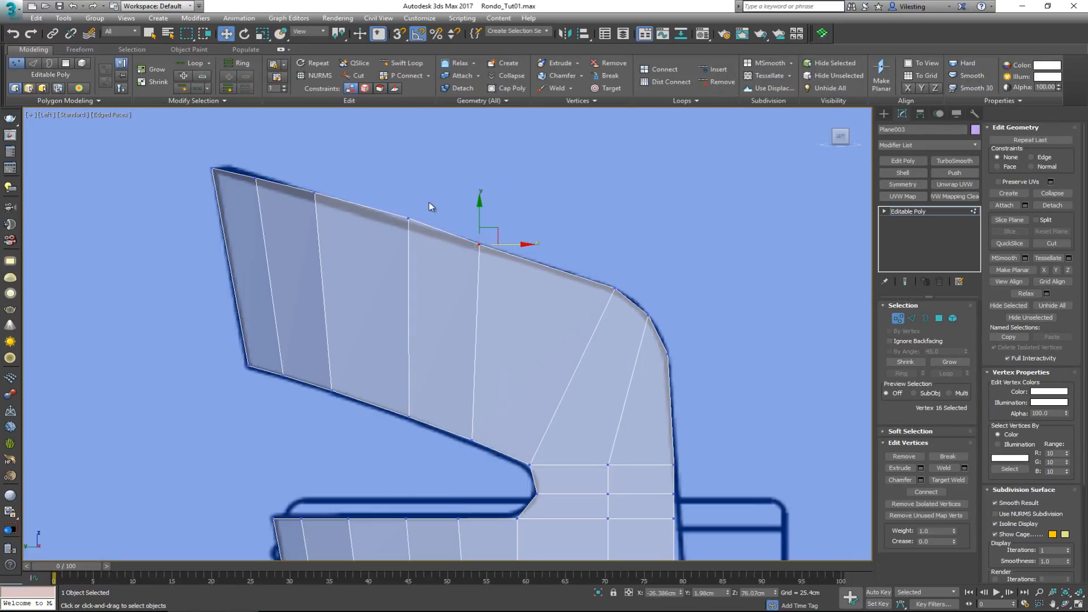
pyautogui.moveTo(429, 201)
pyautogui.mouseDown()
pyautogui.moveTo(395, 227)
pyautogui.moveTo(415, 217)
pyautogui.mouseUp()
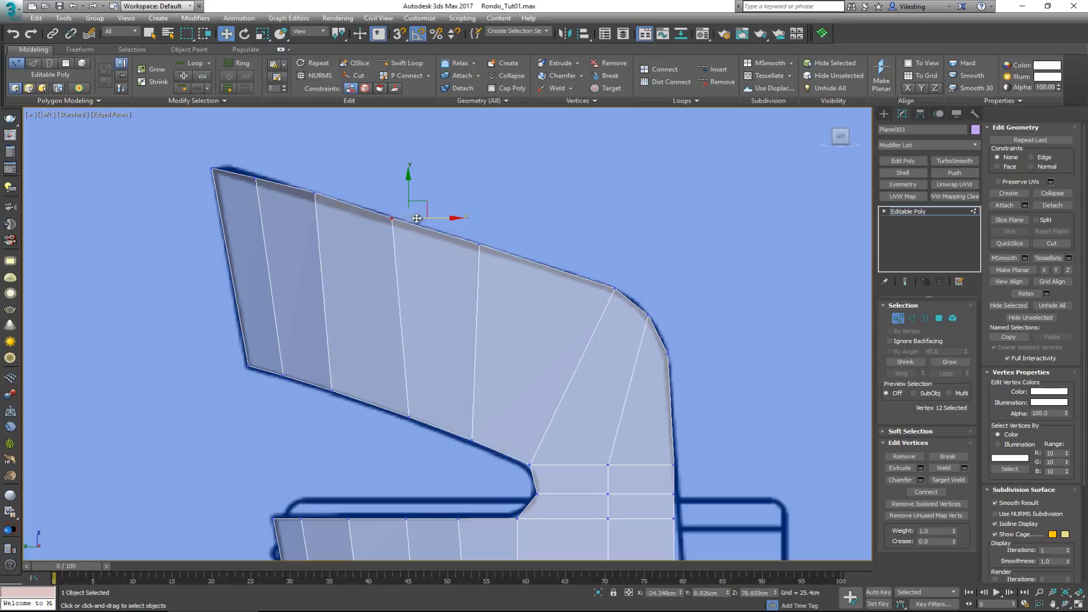
pyautogui.click(316, 194)
pyautogui.moveTo(357, 193); pyautogui.dragTo(346, 192)
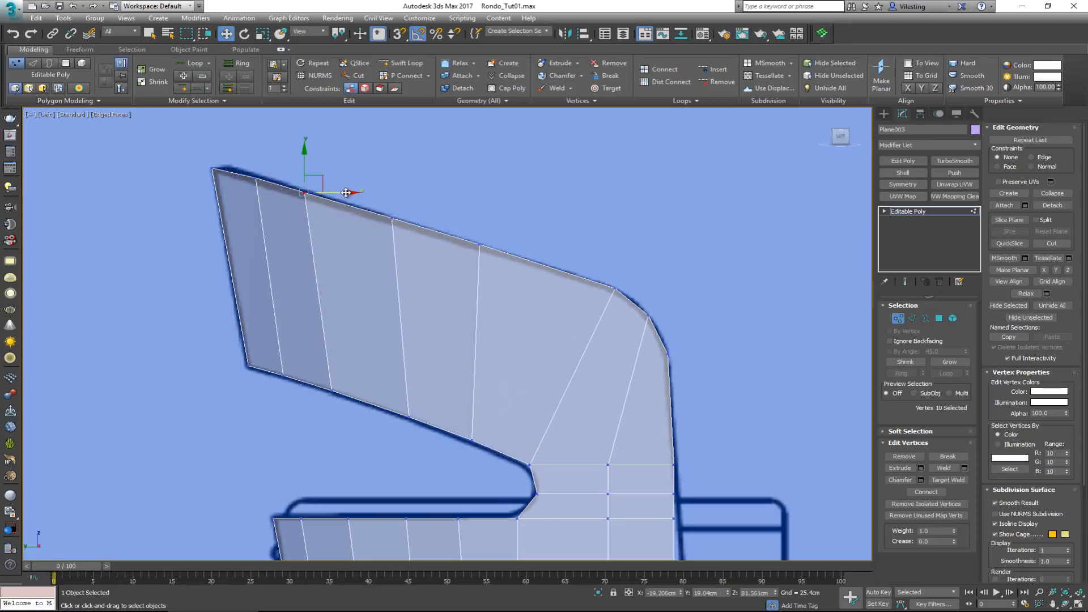
pyautogui.moveTo(618, 290)
pyautogui.mouseDown()
pyautogui.moveTo(633, 298)
pyautogui.moveTo(635, 288)
pyautogui.mouseUp()
# Leave vertex editing and view the whole half-chair mesh in perspective
pyautogui.scroll(-2, 587, 358)
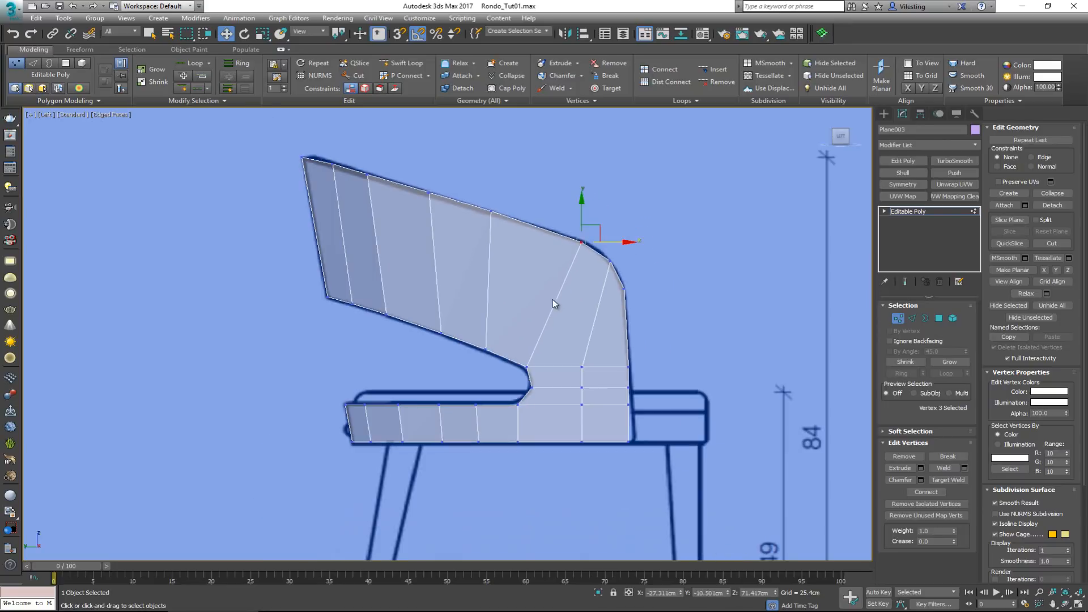
pyautogui.hotkey('alt', 'w')
pyautogui.middleClick(755, 450)
pyautogui.hotkey('alt', 'w')
pyautogui.keyDown('alt'); pyautogui.moveTo(640, 391); pyautogui.dragTo(539, 373, button='middle'); pyautogui.keyUp('alt')
pyautogui.moveTo(665, 295); pyautogui.dragTo(460, 410, button='middle')
pyautogui.click(898, 319)
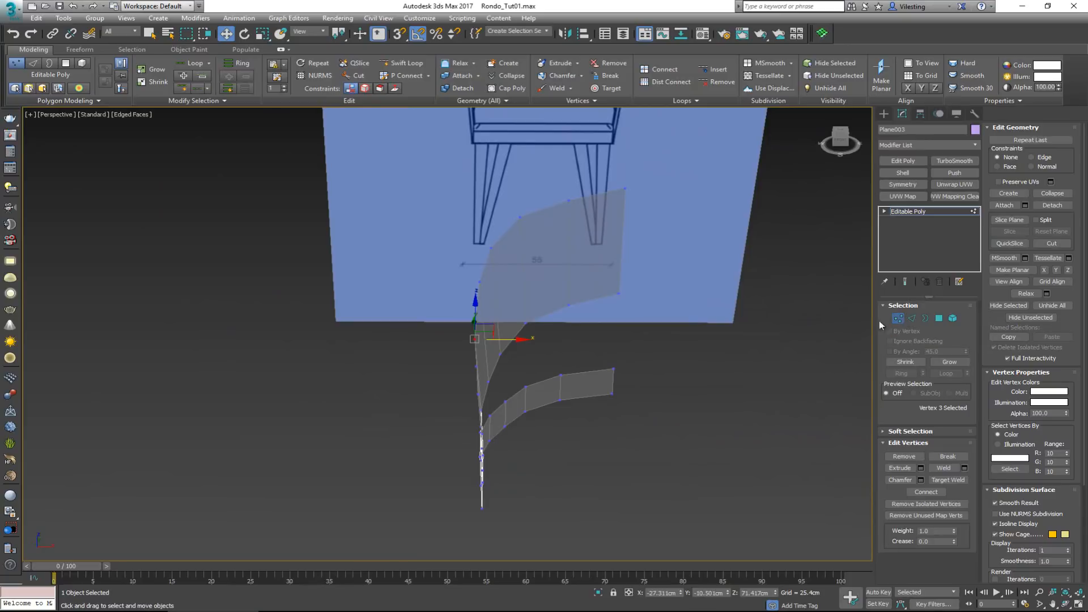
pyautogui.scroll(-2, 564, 328)
pyautogui.moveTo(565, 327); pyautogui.dragTo(606, 351, button='middle')
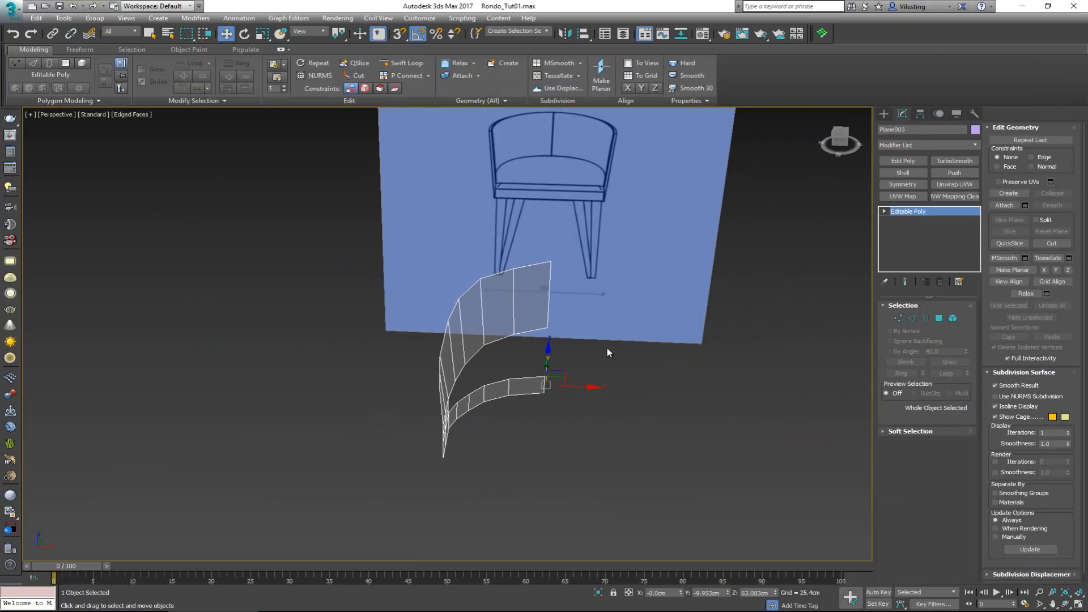
pyautogui.scroll(3, 604, 294)
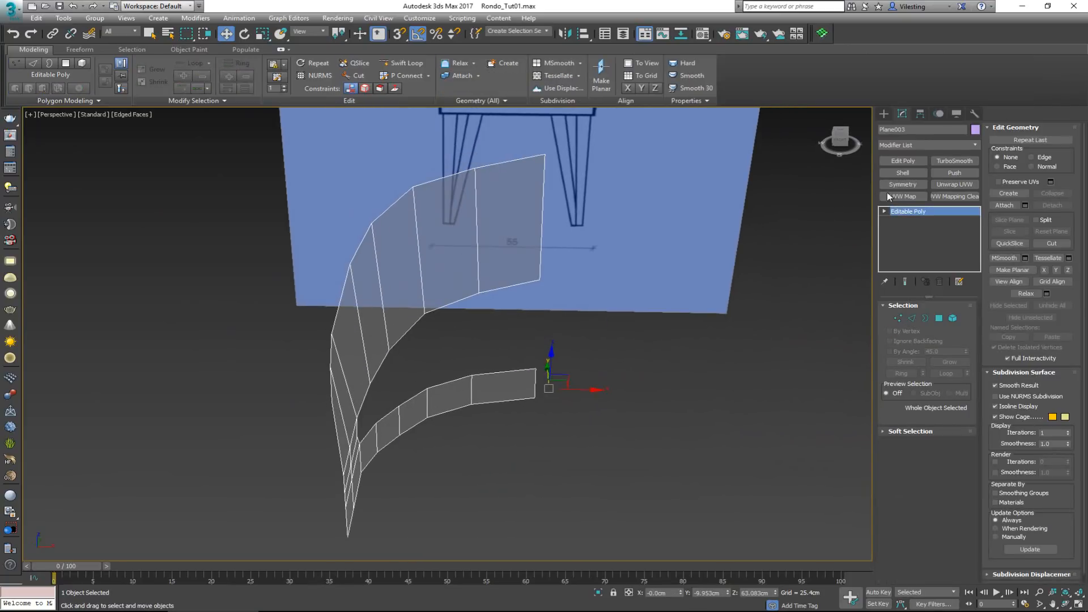
# Move only the object's pivot, snapping it to the lower corner vertex at the lower band's rear centre end
pyautogui.click(921, 118)
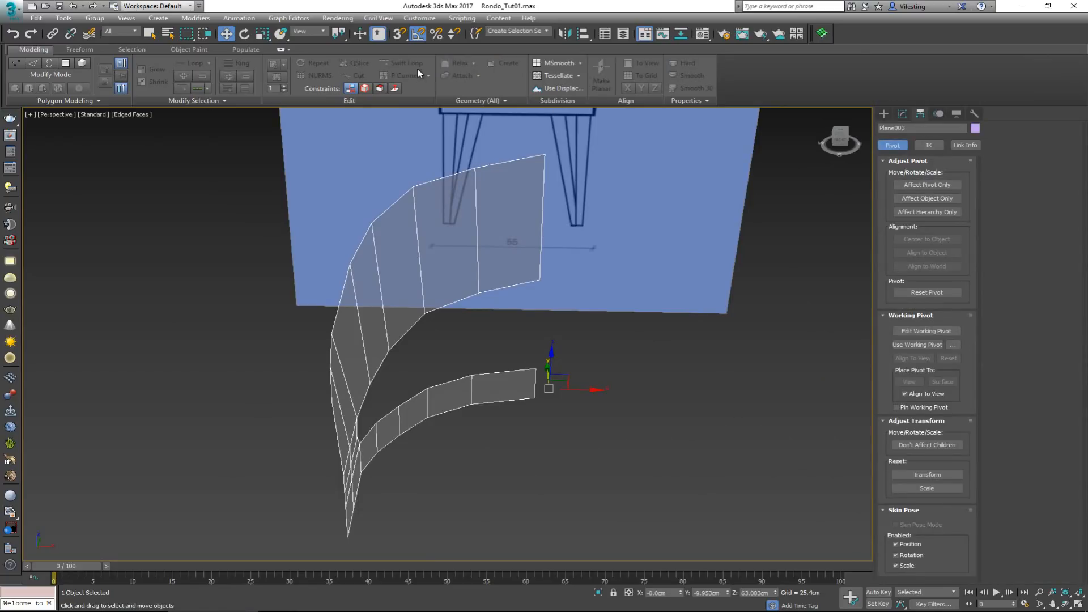
pyautogui.click(927, 143)
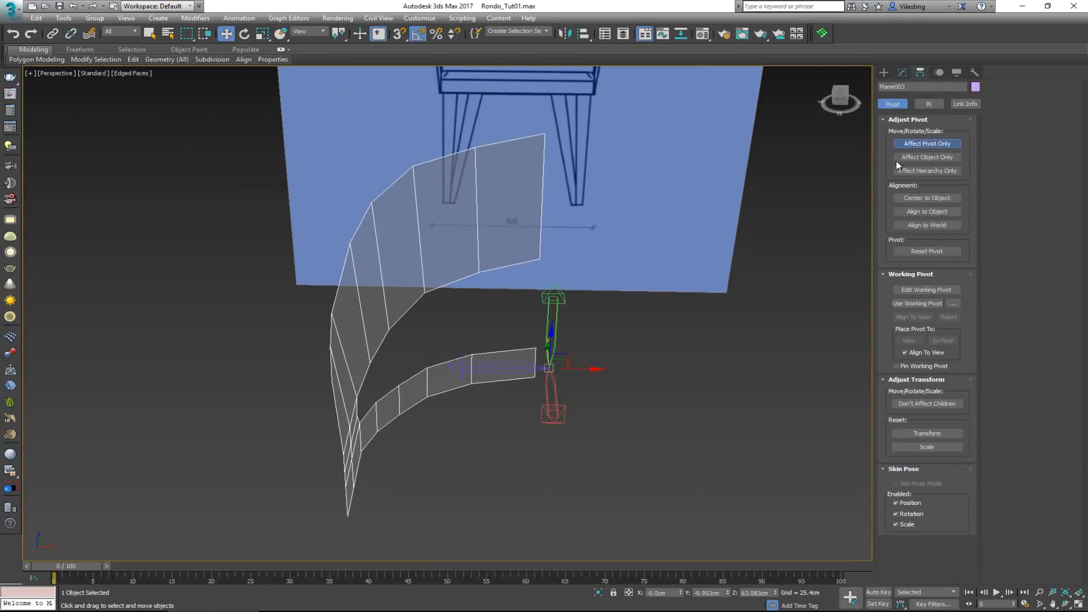
pyautogui.moveTo(548, 369)
pyautogui.mouseDown()
pyautogui.moveTo(536, 366)
pyautogui.moveTo(535, 378)
pyautogui.mouseUp()
pyautogui.press('s')
pyautogui.moveTo(551, 382)
pyautogui.keyDown('alt'); pyautogui.mouseDown(button='middle')
pyautogui.moveTo(595, 374)
pyautogui.moveTo(549, 374)
pyautogui.mouseUp(button='middle'); pyautogui.keyUp('alt')
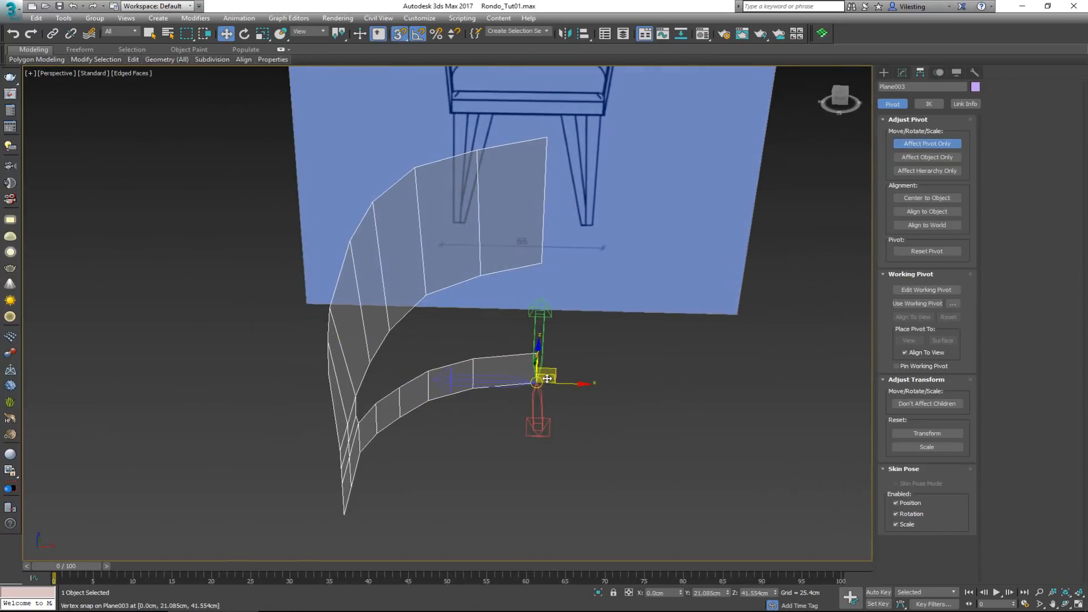
pyautogui.press('s')
pyautogui.click(920, 145)
# Add a Symmetry modifier to the half mesh with Z as the mirror axis
pyautogui.click(903, 74)
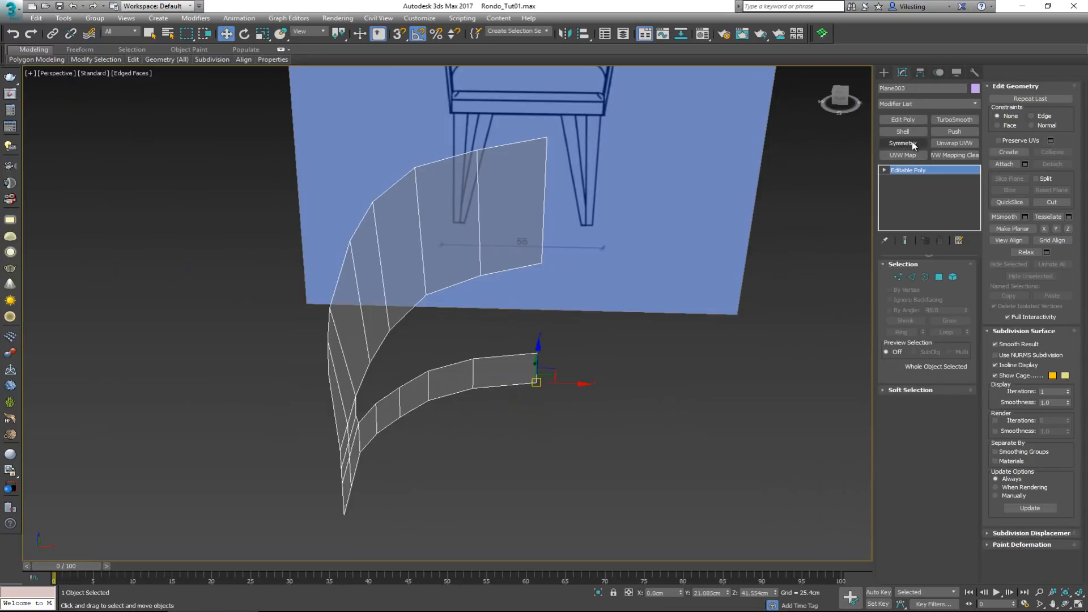
pyautogui.click(913, 144)
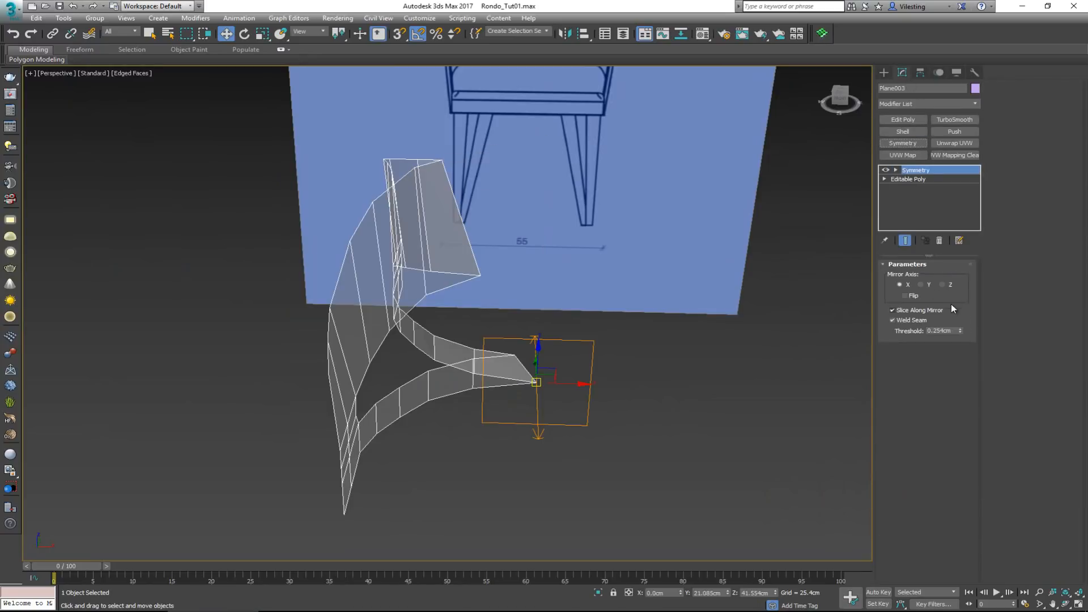
pyautogui.click(944, 285)
pyautogui.keyDown('alt'); pyautogui.moveTo(607, 325); pyautogui.dragTo(601, 374, button='middle'); pyautogui.keyUp('alt')
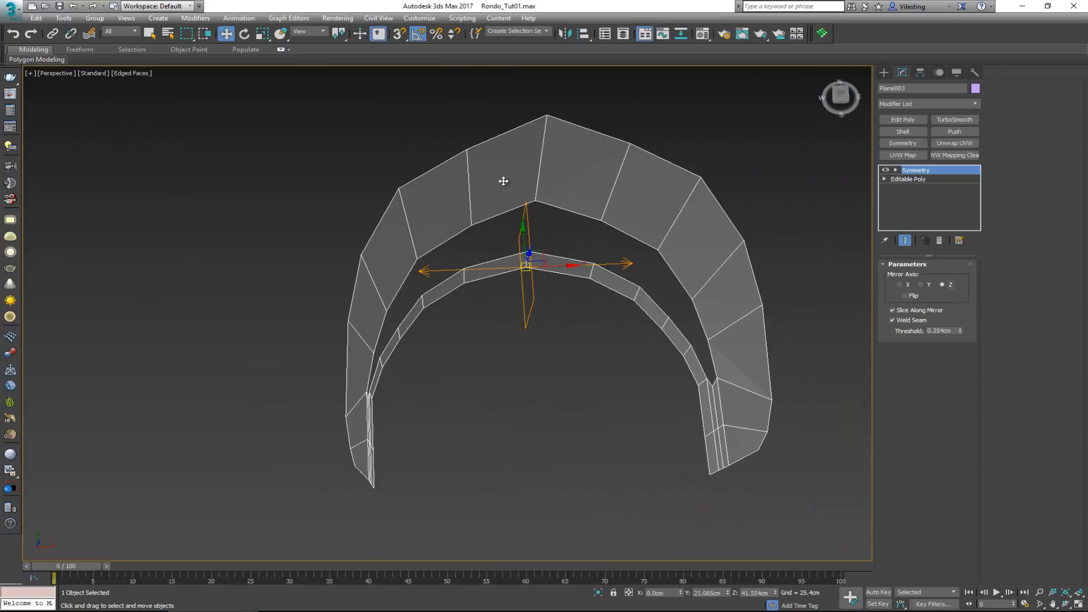
# Return to the Editable Poly level and insert extra vertical edge loops between the backrest's existing edges with Swift Loop
pyautogui.click(918, 179)
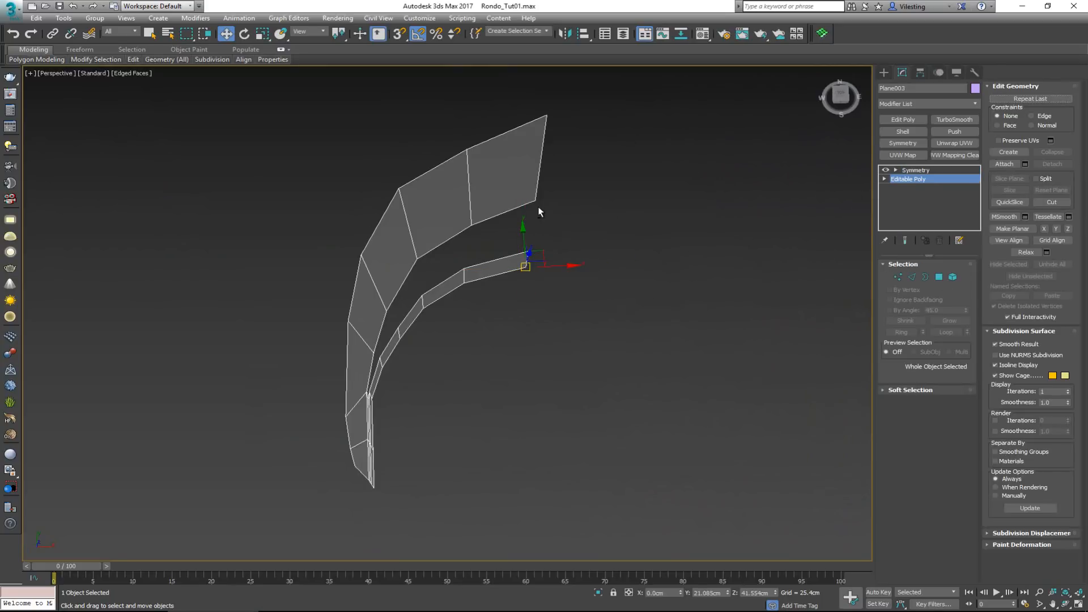
pyautogui.keyDown('alt'); pyautogui.moveTo(539, 206); pyautogui.dragTo(535, 167, button='middle'); pyautogui.keyUp('alt')
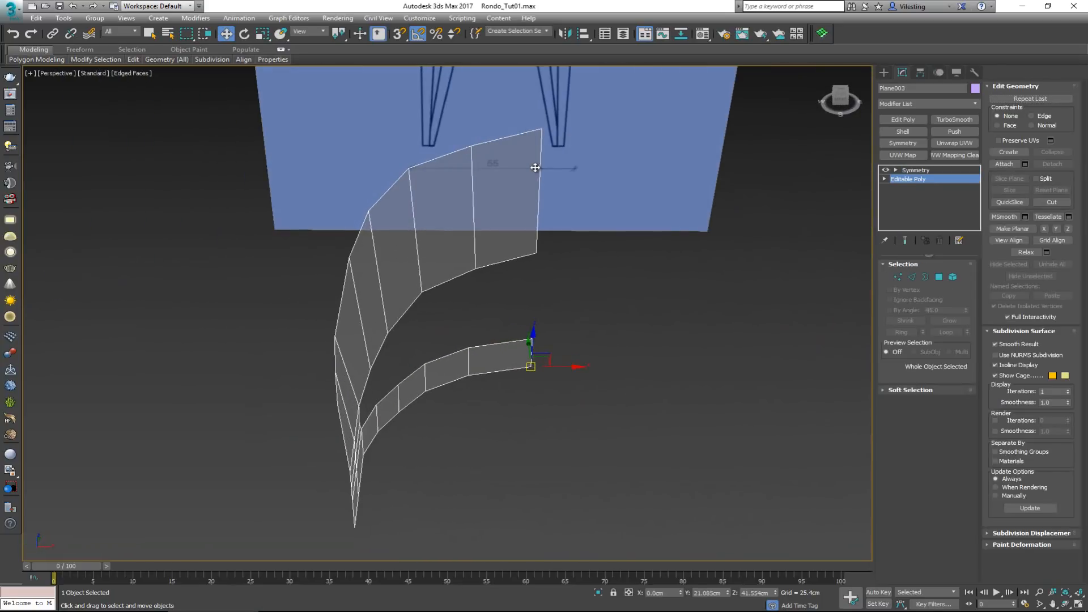
pyautogui.keyDown('alt'); pyautogui.moveTo(535, 205); pyautogui.dragTo(536, 186, button='middle'); pyautogui.keyUp('alt')
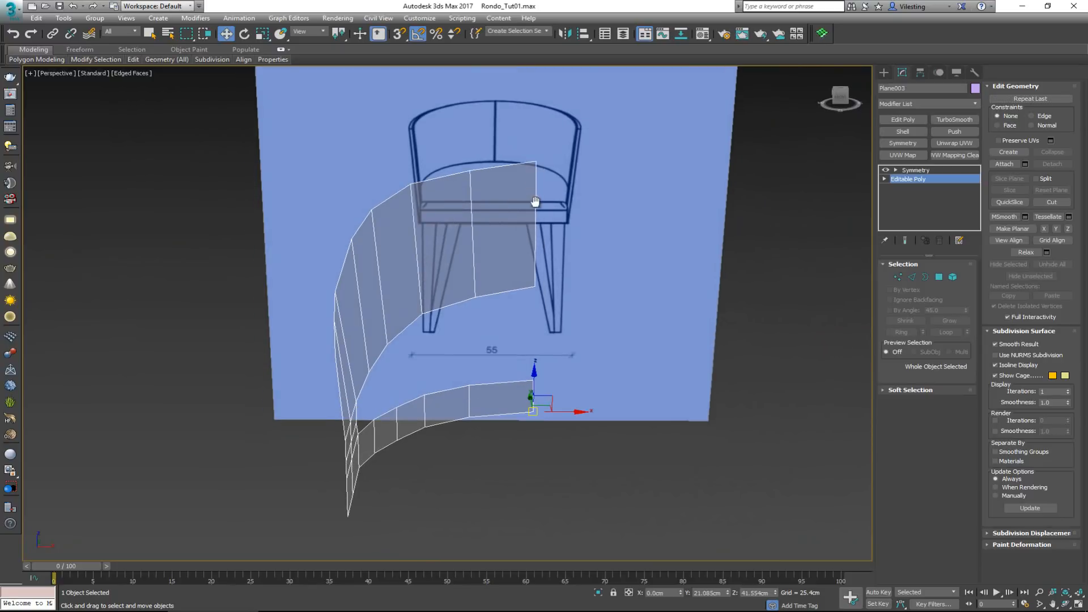
pyautogui.keyDown('alt'); pyautogui.moveTo(538, 241); pyautogui.dragTo(669, 249, button='middle'); pyautogui.keyUp('alt')
pyautogui.hotkey('alt', 's')
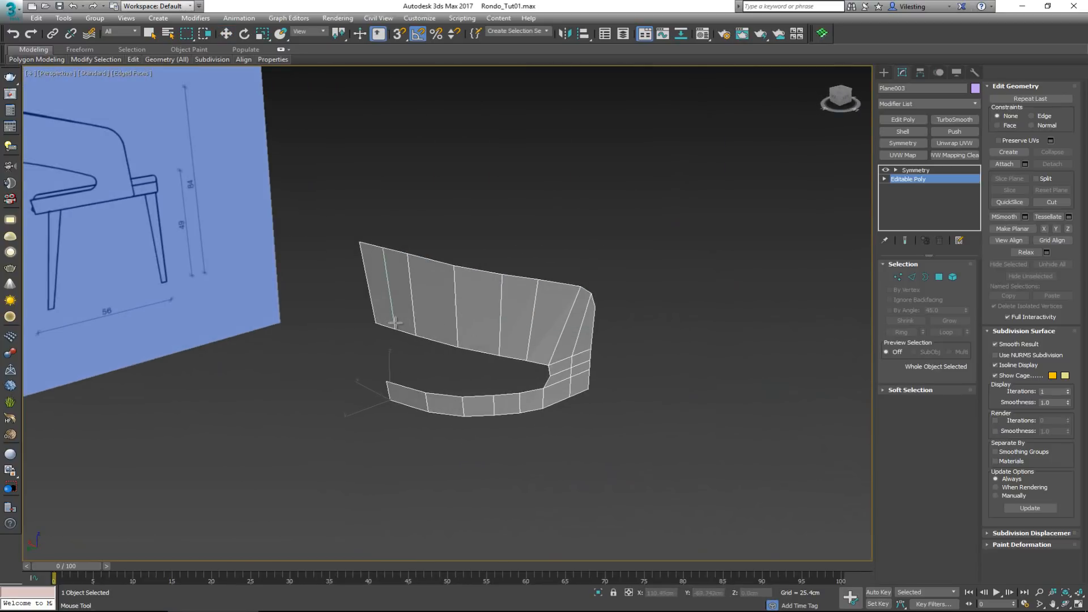
pyautogui.click(436, 330)
pyautogui.keyDown('alt'); pyautogui.moveTo(481, 284); pyautogui.dragTo(504, 311, button='middle'); pyautogui.keyUp('alt')
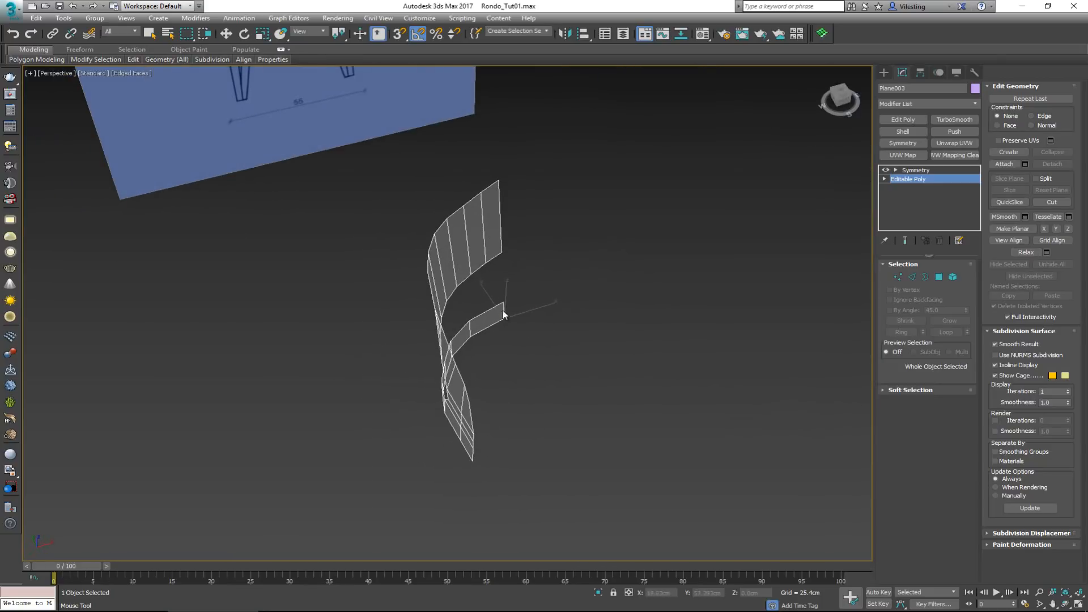
# Leave Swift Loop, return to the Symmetry modifier to show the mirrored mesh, and display all four viewports
pyautogui.press('w')
pyautogui.click(915, 170)
pyautogui.moveTo(589, 272)
pyautogui.keyDown('alt'); pyautogui.mouseDown(button='middle')
pyautogui.moveTo(668, 250)
pyautogui.moveTo(595, 267)
pyautogui.mouseUp(button='middle'); pyautogui.keyUp('alt')
pyautogui.hotkey('alt', 'w')
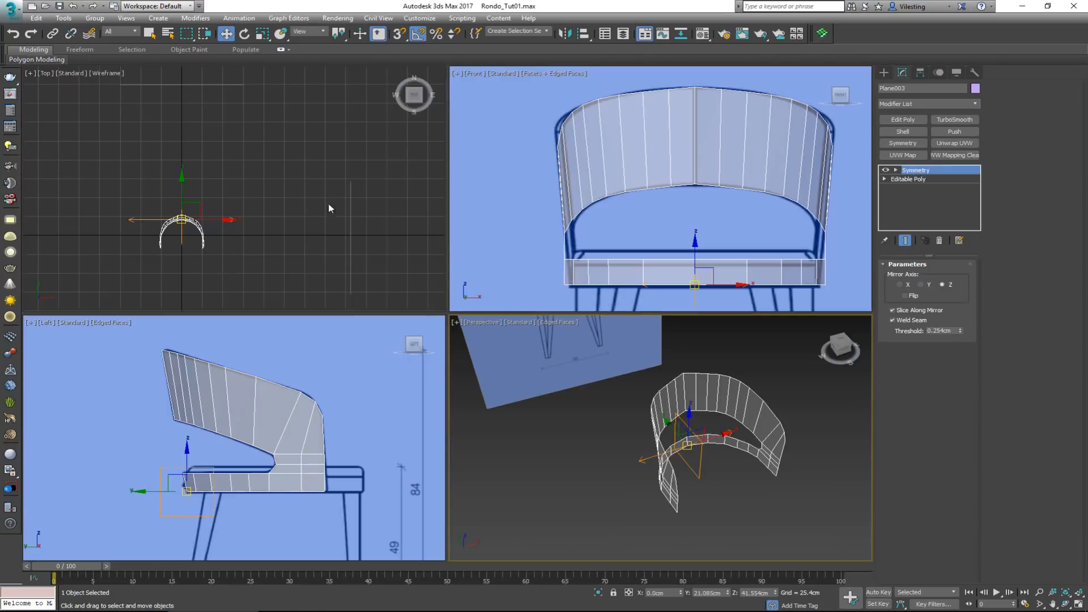
# Check the half mesh's upper rear centre vertex with Symmetry hidden, and return to the Symmetry modifier with its mirrored result shown
pyautogui.hotkey('alt', 'w')
pyautogui.scroll(6, 358, 355)
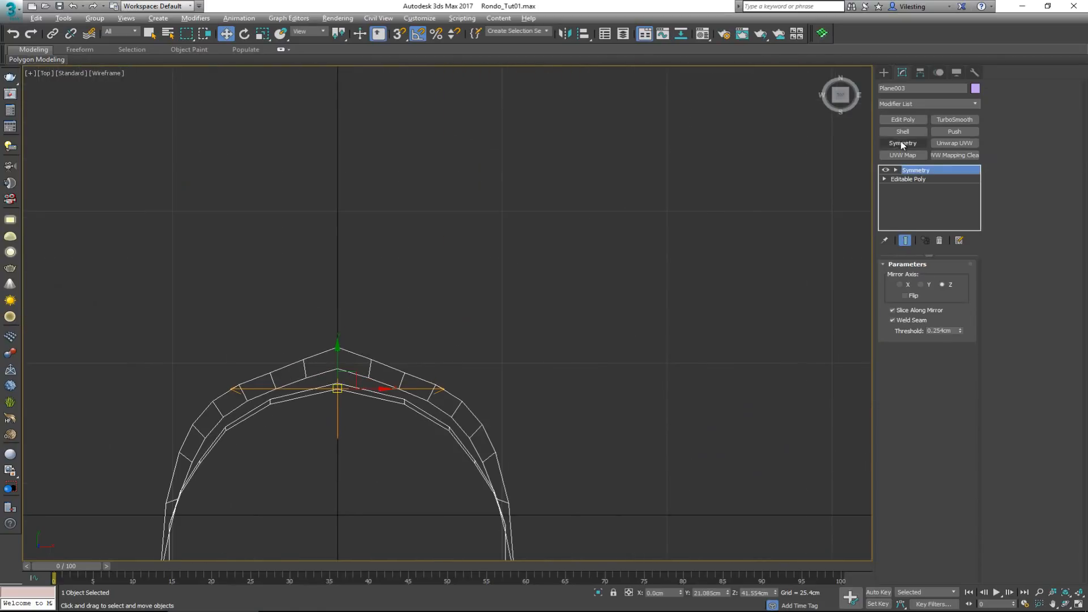
pyautogui.click(917, 179)
pyautogui.click(886, 170)
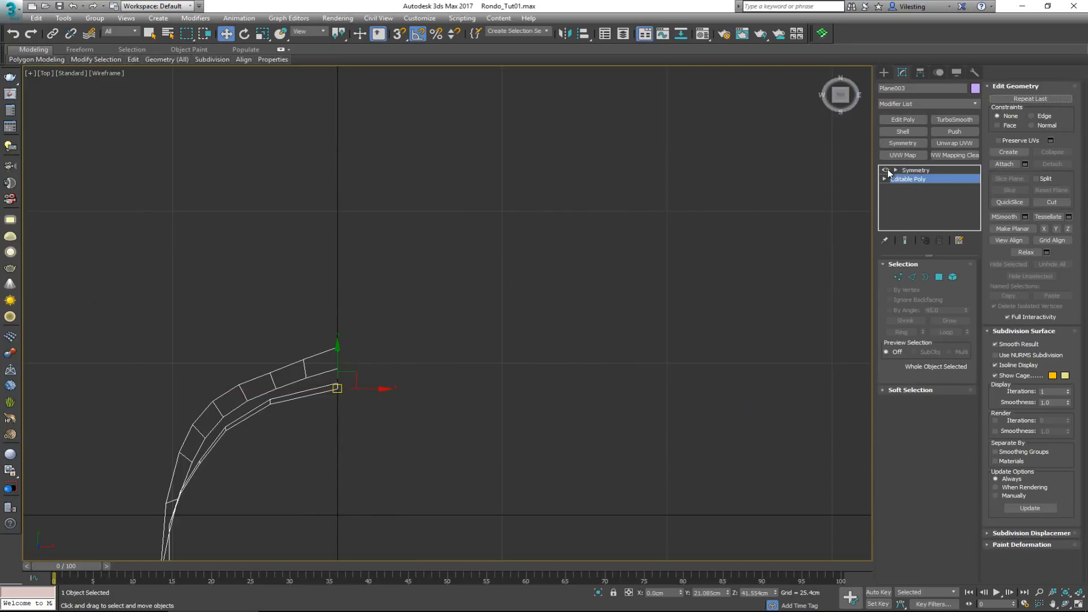
pyautogui.press('1')
pyautogui.click(336, 349)
pyautogui.hotkey('alt', 'w')
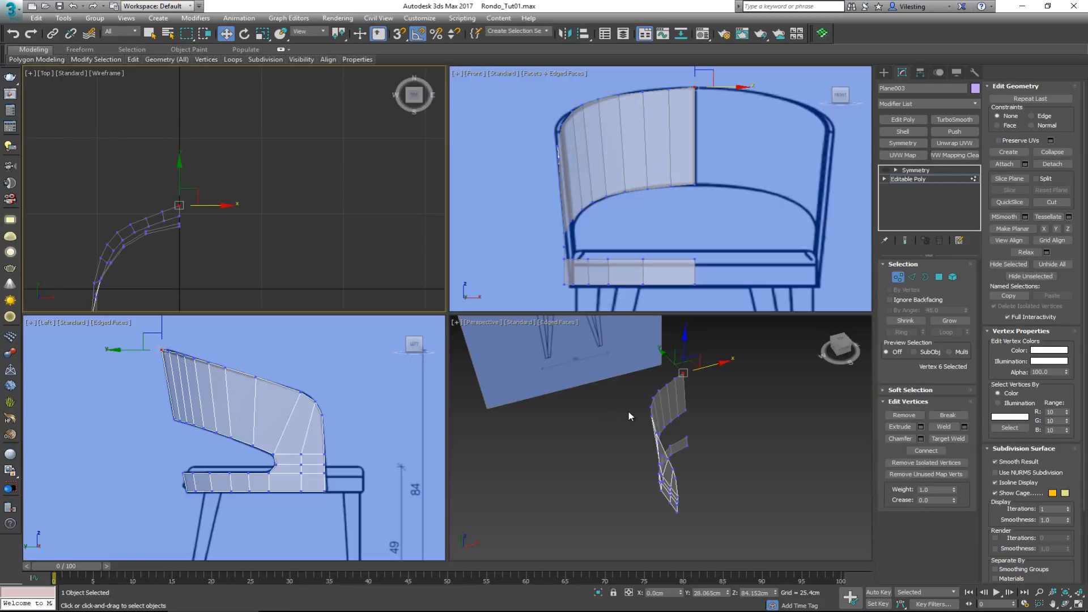
pyautogui.hotkey('alt', 'w')
pyautogui.keyDown('alt'); pyautogui.moveTo(448, 235); pyautogui.dragTo(454, 212, button='middle'); pyautogui.keyUp('alt')
pyautogui.click(897, 277)
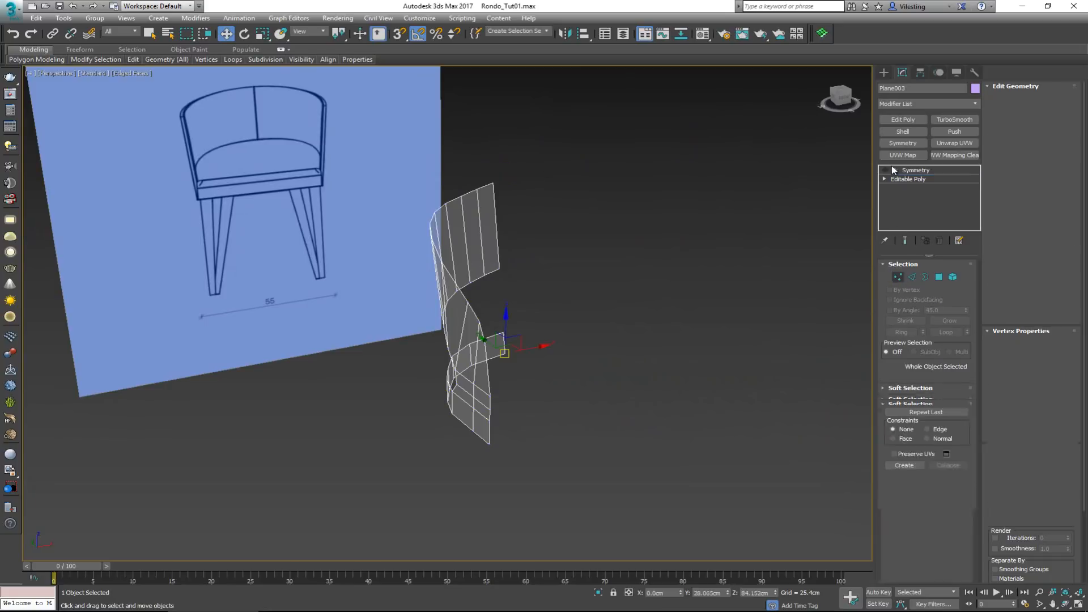
pyautogui.click(886, 170)
pyautogui.click(915, 170)
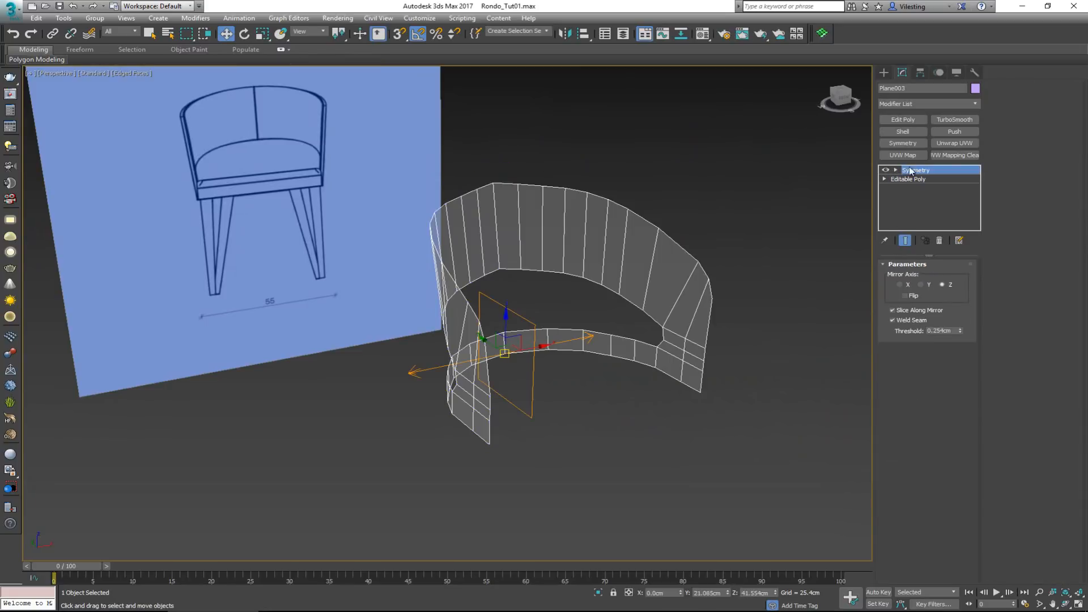
# Add a TurboSmooth modifier above Symmetry and inspect the smoothed backrest from several sides
pyautogui.click(945, 120)
pyautogui.keyDown('alt'); pyautogui.moveTo(639, 189); pyautogui.dragTo(707, 191, button='middle'); pyautogui.keyUp('alt')
pyautogui.click(680, 199)
pyautogui.keyDown('alt'); pyautogui.moveTo(594, 208); pyautogui.dragTo(524, 213, button='middle'); pyautogui.keyUp('alt')
pyautogui.keyDown('alt'); pyautogui.moveTo(522, 255); pyautogui.dragTo(535, 365, button='middle'); pyautogui.keyUp('alt')
pyautogui.click(534, 365)
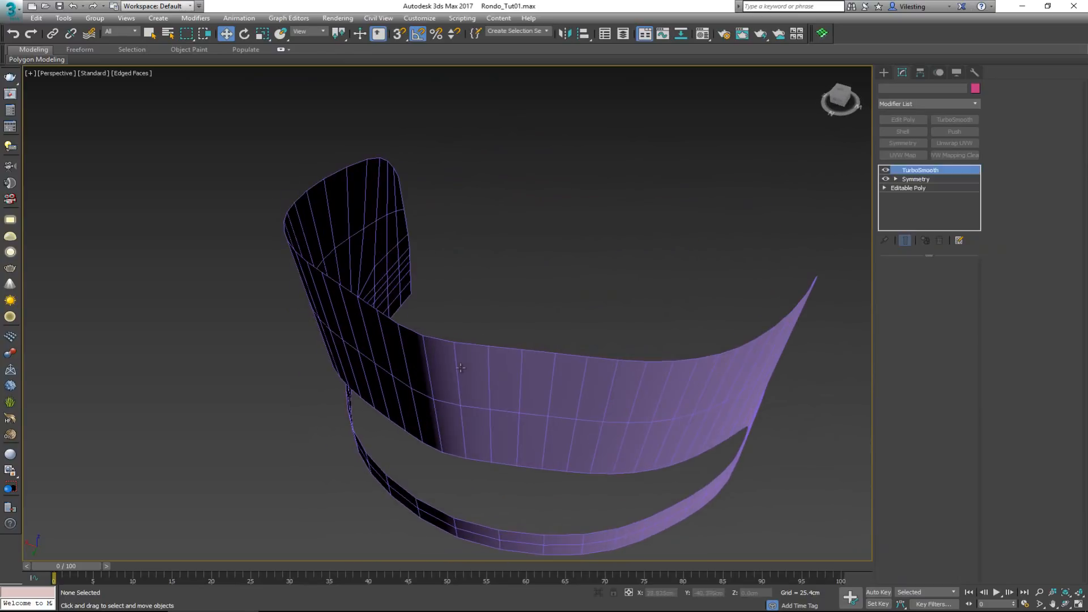
# Hide TurboSmooth and, at Vertex level of the Editable Poly, shift the two vertex pairs nearest the backrest's rear centre along Y to round it
pyautogui.click(926, 181)
pyautogui.click(885, 170)
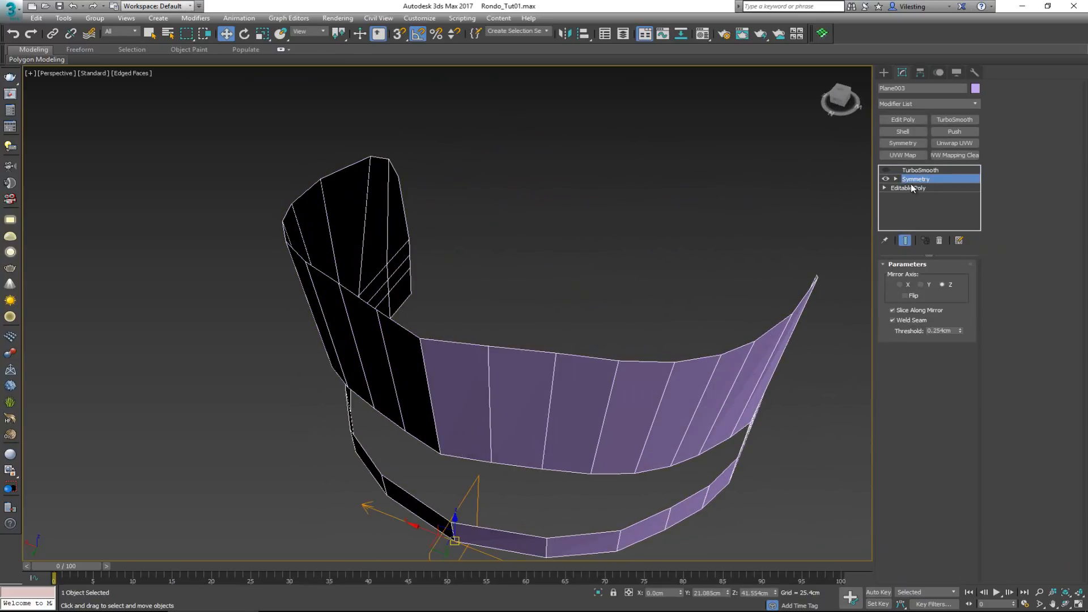
pyautogui.click(912, 188)
pyautogui.press('1')
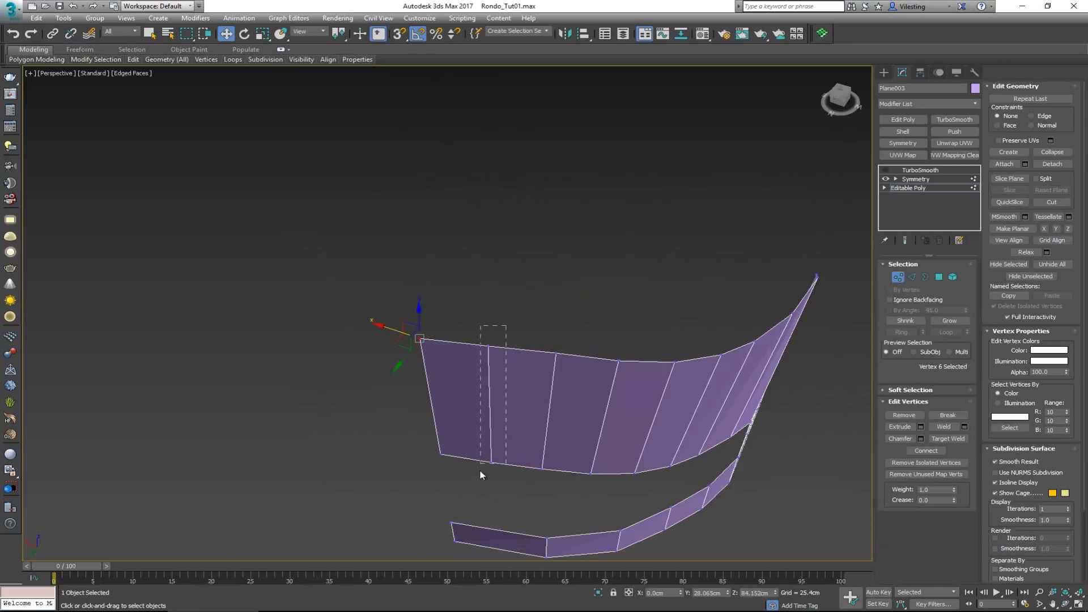
pyautogui.moveTo(506, 326); pyautogui.dragTo(480, 471)
pyautogui.keyDown('alt'); pyautogui.moveTo(535, 311); pyautogui.dragTo(475, 432, button='middle'); pyautogui.keyUp('alt')
pyautogui.moveTo(472, 431); pyautogui.dragTo(466, 437)
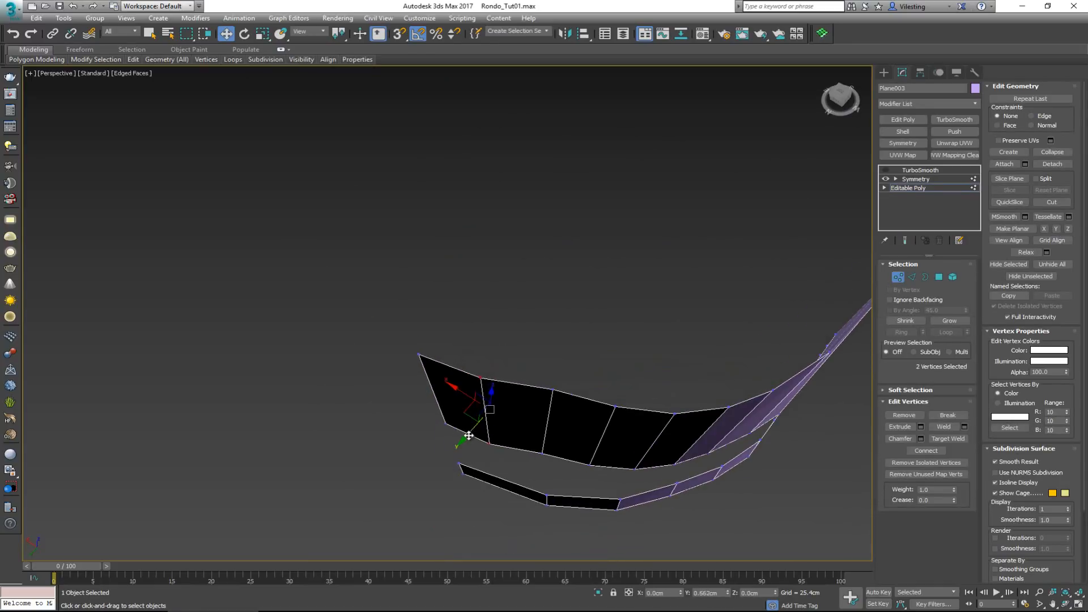
pyautogui.moveTo(526, 462); pyautogui.dragTo(522, 458)
pyautogui.press('`')
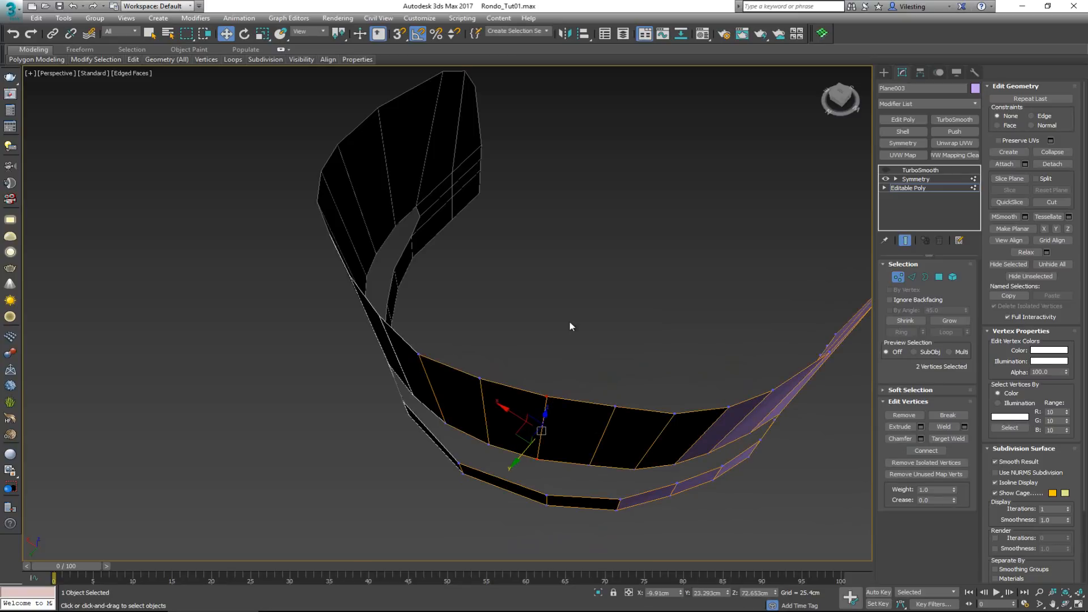
# Preview the edited backrest smoothed, leave Vertex level, and delete the TurboSmooth modifier
pyautogui.keyDown('alt'); pyautogui.moveTo(570, 327); pyautogui.dragTo(493, 211, button='middle'); pyautogui.keyUp('alt')
pyautogui.click(885, 170)
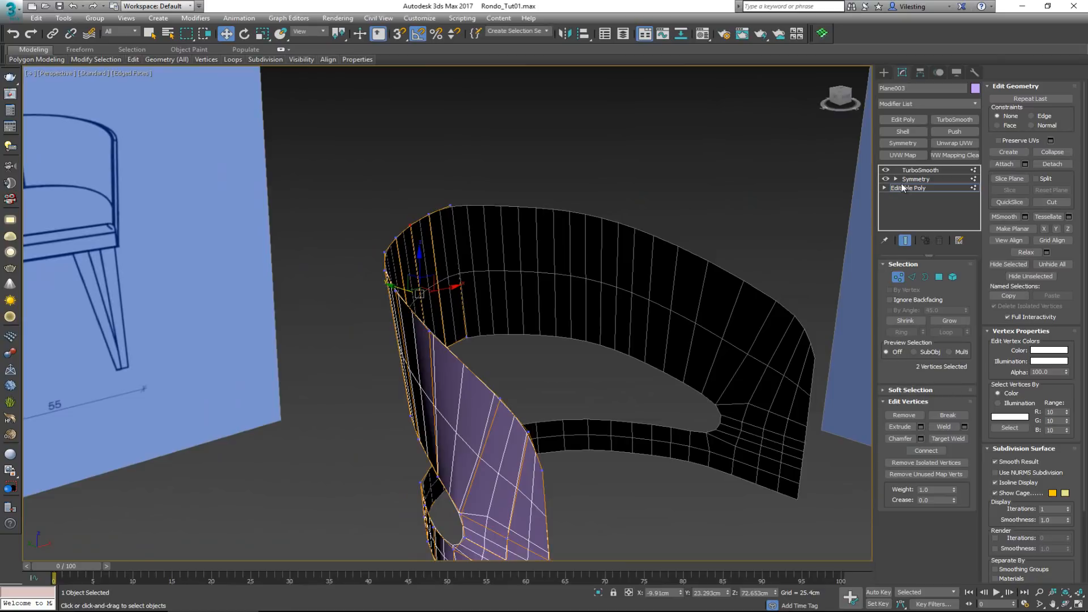
pyautogui.click(898, 278)
pyautogui.scroll(-5, 607, 264)
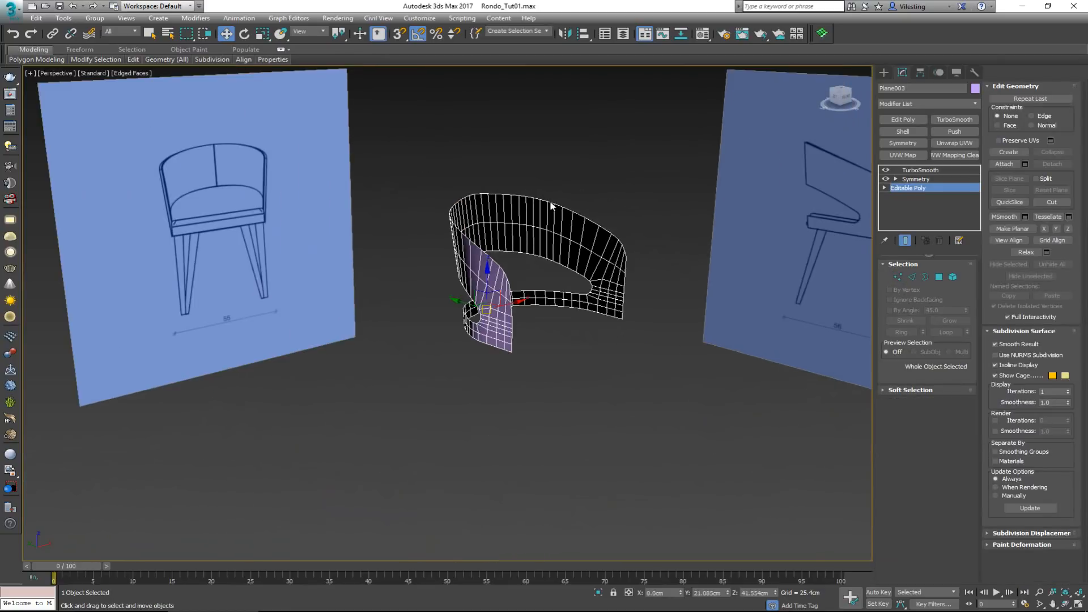
pyautogui.scroll(2, 556, 206)
pyautogui.click(885, 170)
pyautogui.click(917, 170)
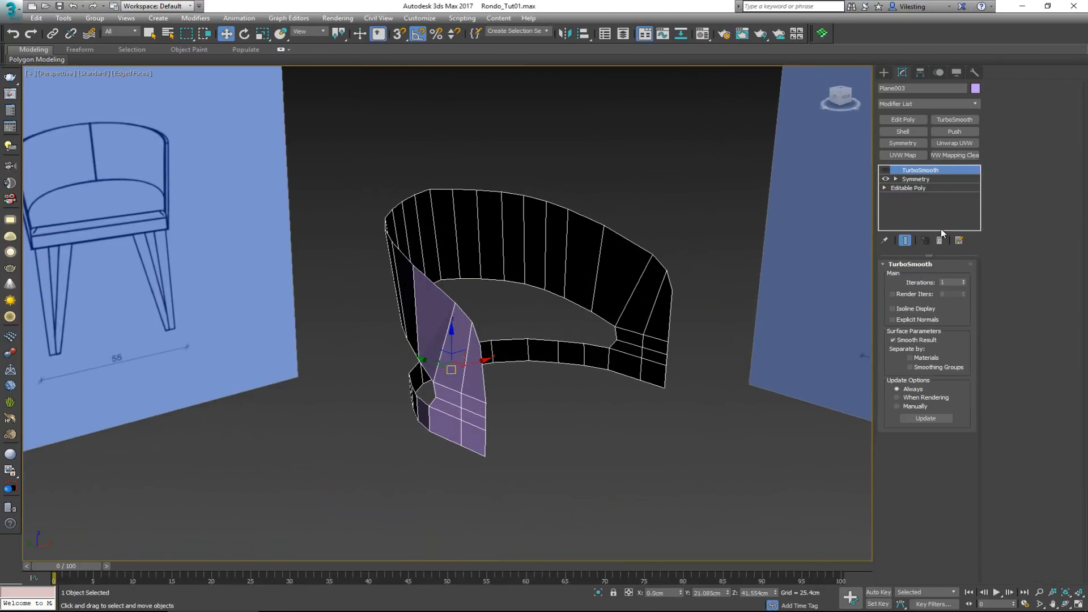
pyautogui.click(939, 241)
# Check the unsmoothed mirrored backrest, reselect it in the maximized Front view, and make it see-through over the reference drawing
pyautogui.click(561, 125)
pyautogui.keyDown('alt'); pyautogui.moveTo(561, 125); pyautogui.dragTo(610, 238, button='middle'); pyautogui.keyUp('alt')
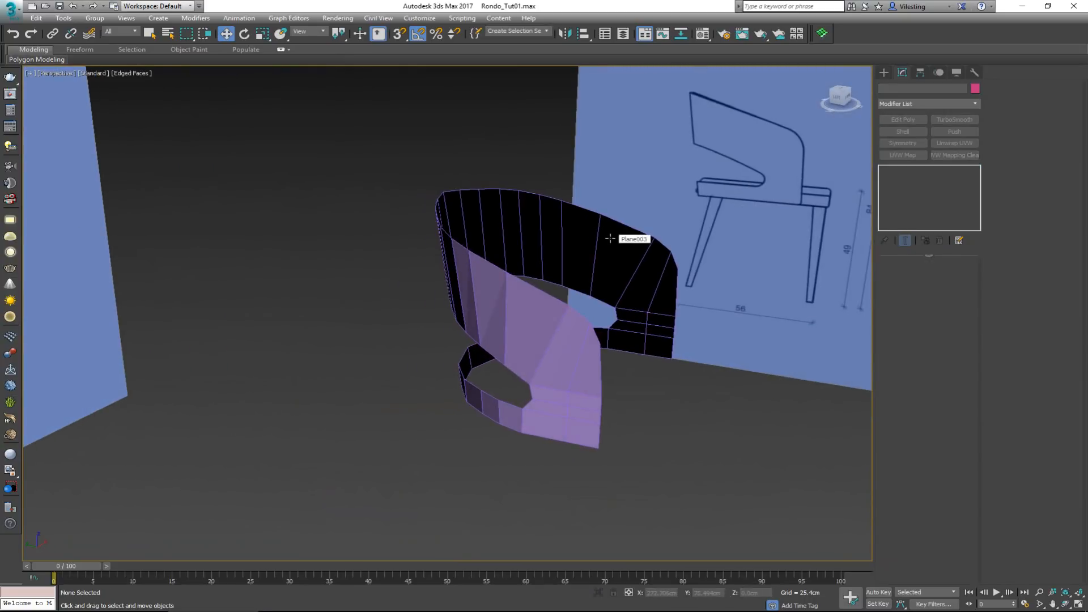
pyautogui.keyDown('alt'); pyautogui.moveTo(408, 296); pyautogui.dragTo(355, 253, button='middle'); pyautogui.keyUp('alt')
pyautogui.hotkey('alt', 'w')
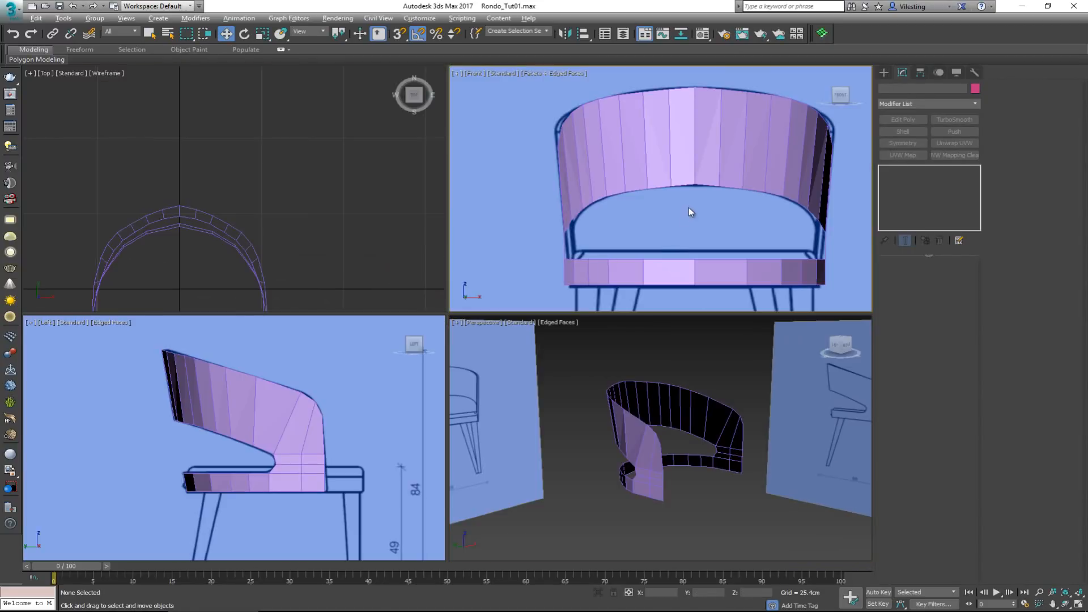
pyautogui.hotkey('alt', 'w')
pyautogui.click(404, 243)
pyautogui.hotkey('alt', 'x')
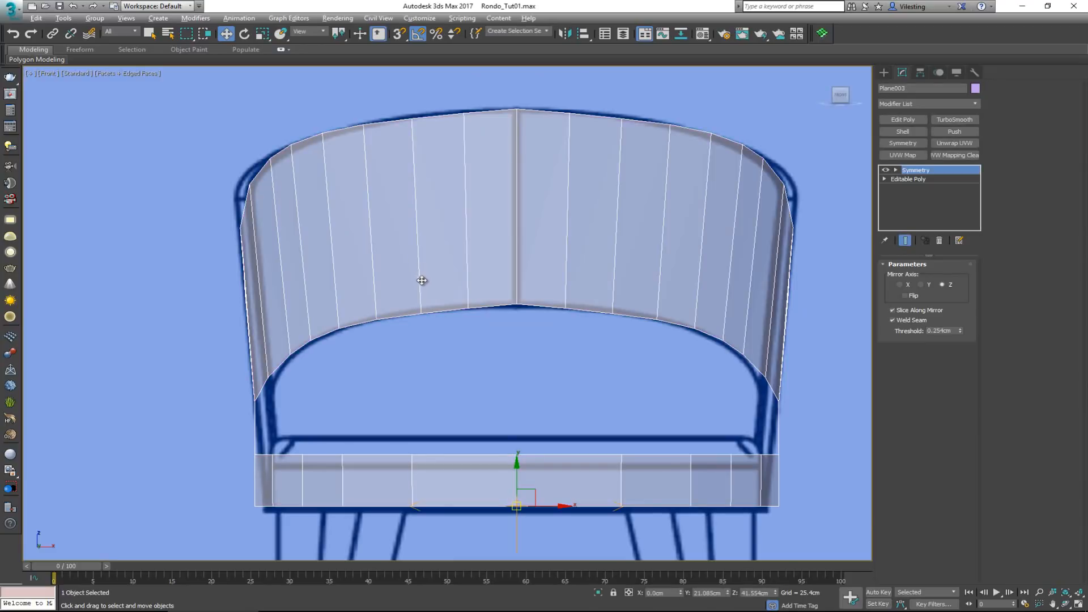
pyautogui.moveTo(369, 193); pyautogui.dragTo(431, 237, button='middle')
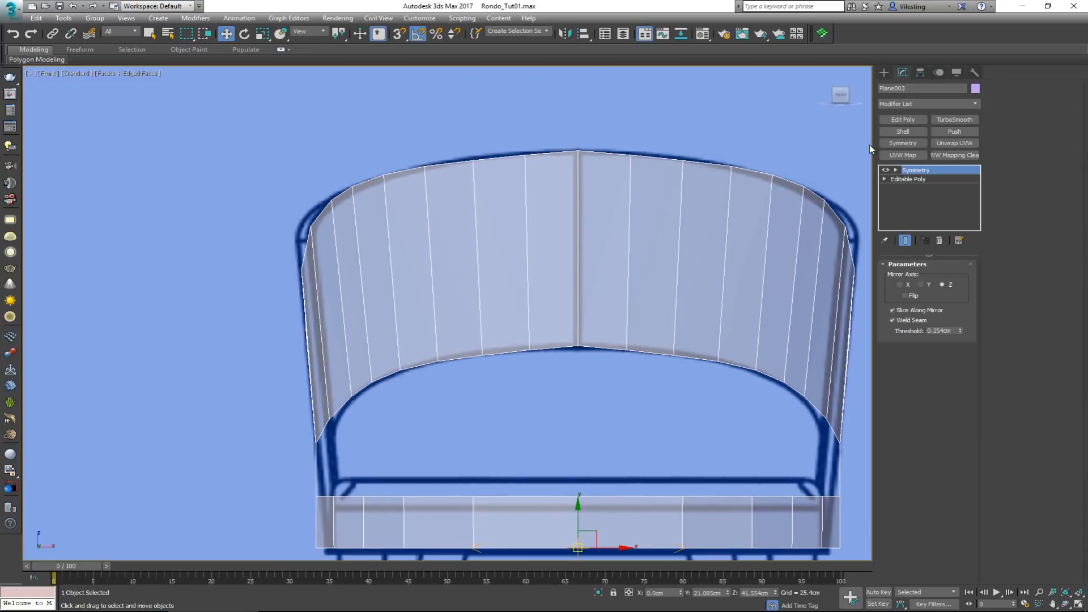
# Add a Shell modifier with an outer amount of 0 cm and an inner amount of 0.737 cm
pyautogui.click(898, 133)
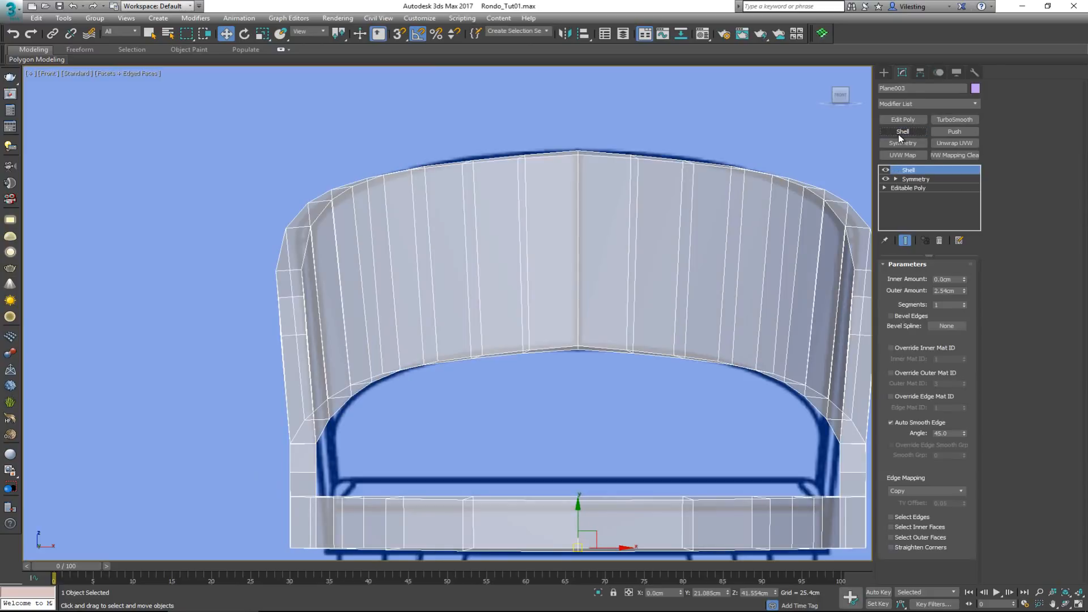
pyautogui.moveTo(532, 238); pyautogui.dragTo(535, 155, button='middle')
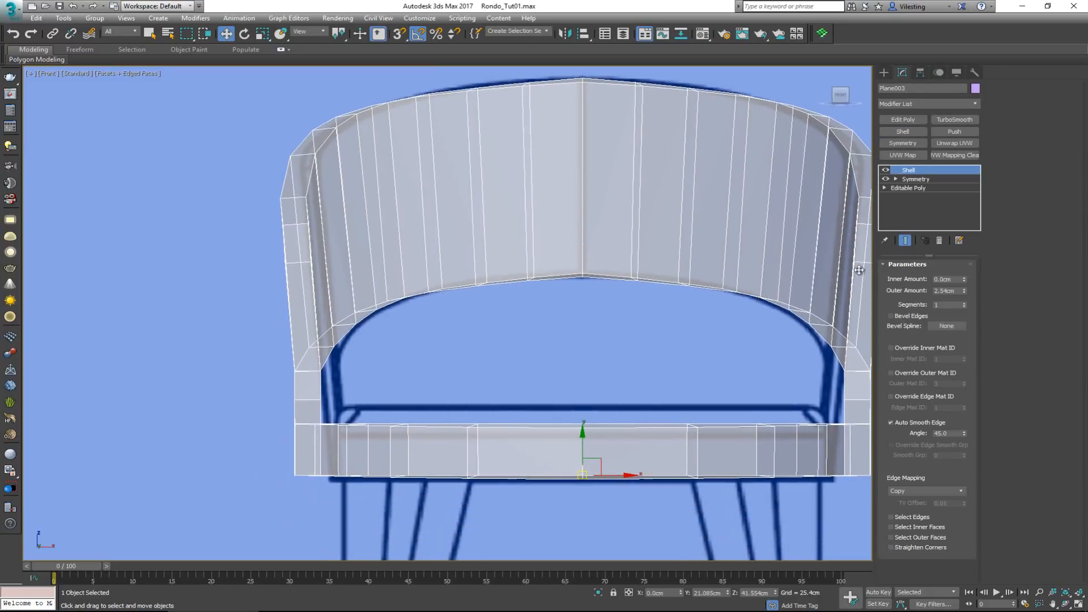
pyautogui.rightClick(964, 291)
pyautogui.moveTo(964, 277); pyautogui.dragTo(960, 263)
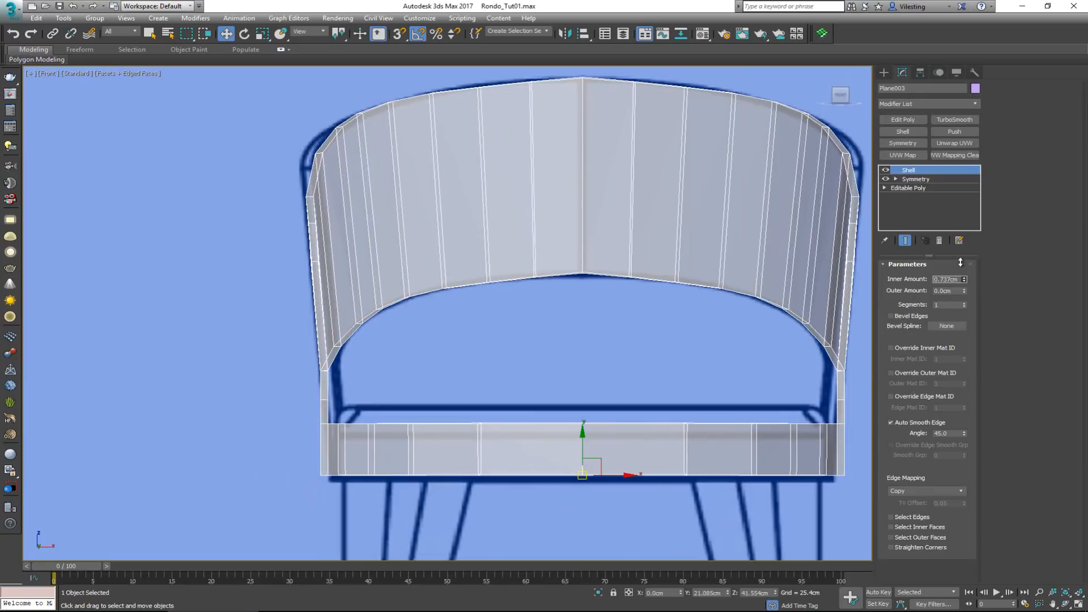
# Show the shelled backrest as opaque in the maximized Perspective view and add a TurboSmooth modifier above Shell
pyautogui.hotkey('alt', 'w')
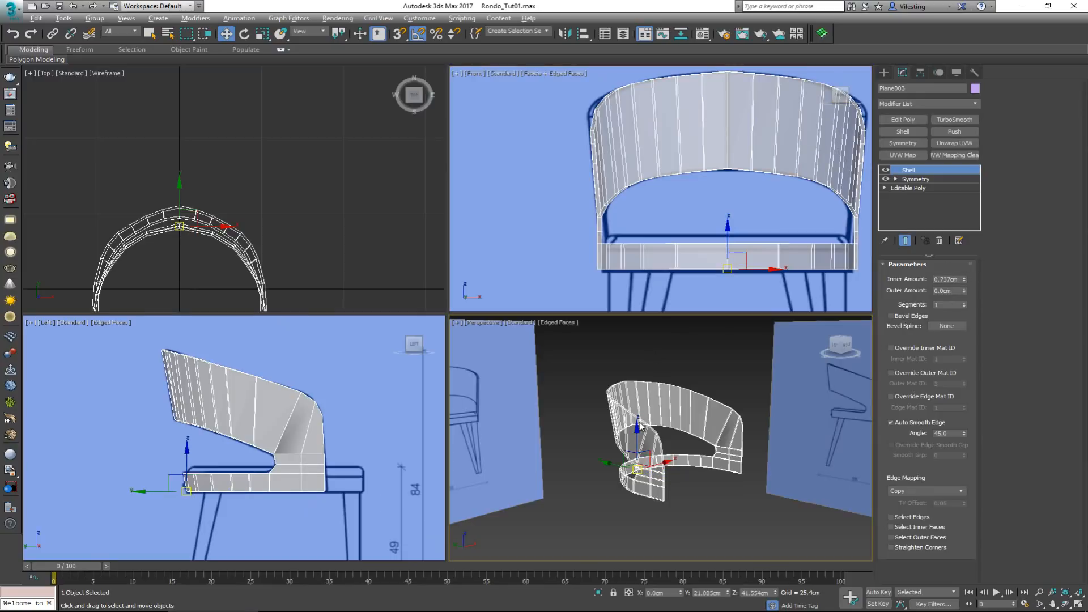
pyautogui.hotkey('alt', 'w')
pyautogui.moveTo(523, 320)
pyautogui.keyDown('alt'); pyautogui.mouseDown(button='middle')
pyautogui.moveTo(614, 318)
pyautogui.moveTo(597, 340)
pyautogui.moveTo(486, 333)
pyautogui.moveTo(525, 308)
pyautogui.moveTo(549, 331)
pyautogui.moveTo(533, 335)
pyautogui.mouseUp(button='middle'); pyautogui.keyUp('alt')
pyautogui.press('F3')
pyautogui.scroll(2, 532, 336)
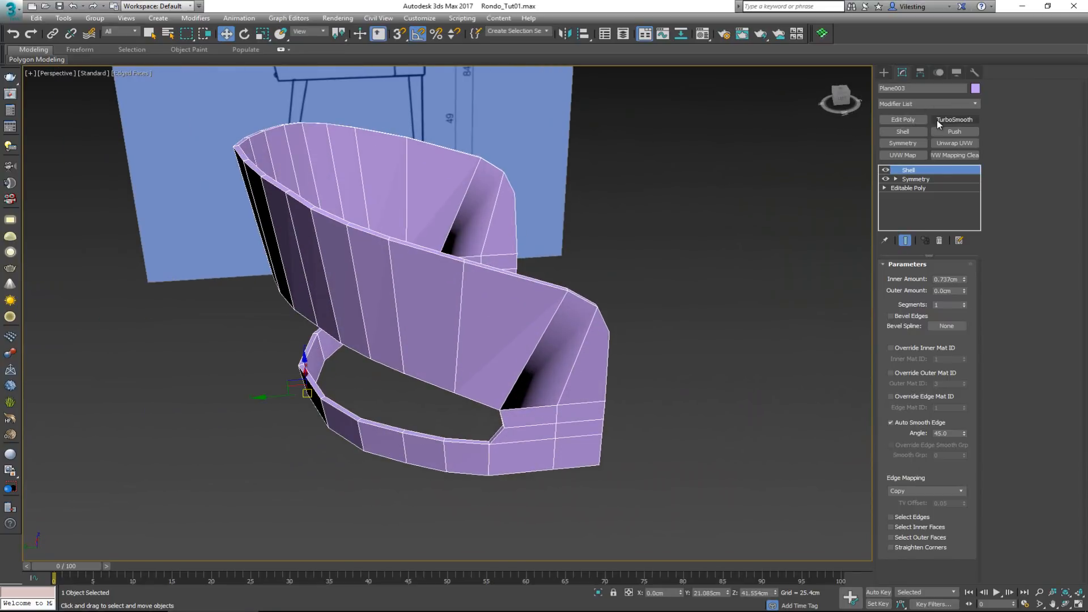
pyautogui.click(937, 120)
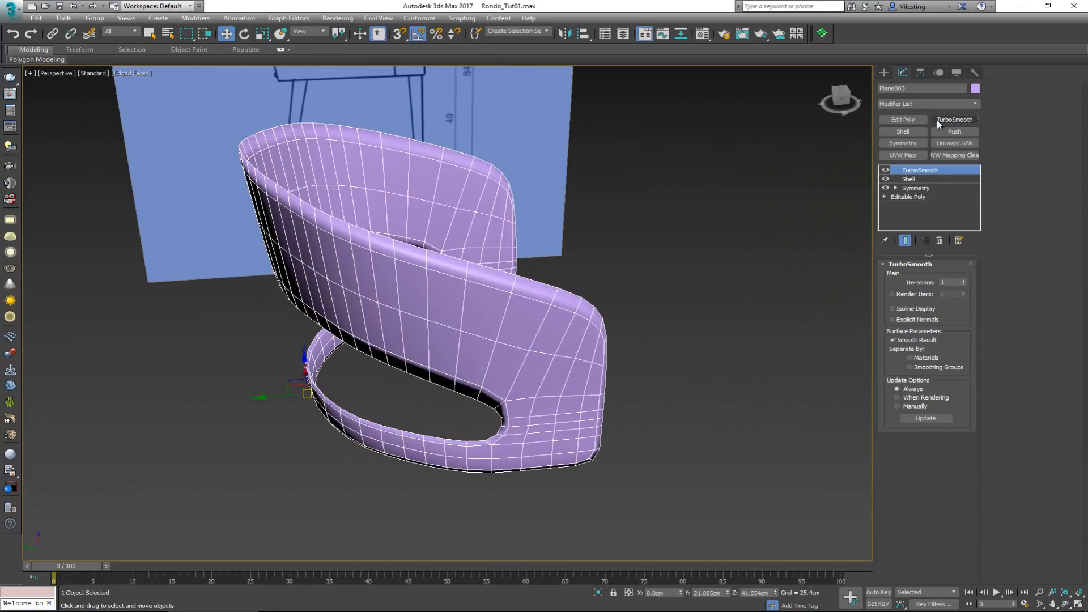
pyautogui.keyDown('alt'); pyautogui.moveTo(648, 236); pyautogui.dragTo(585, 238, button='middle'); pyautogui.keyUp('alt')
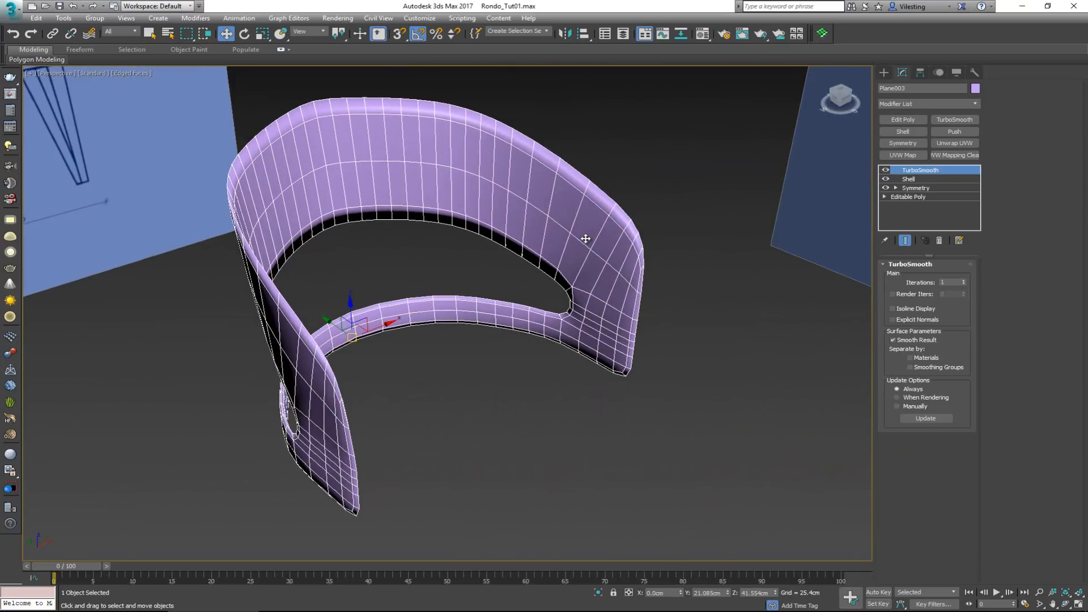
pyautogui.scroll(4, 623, 255)
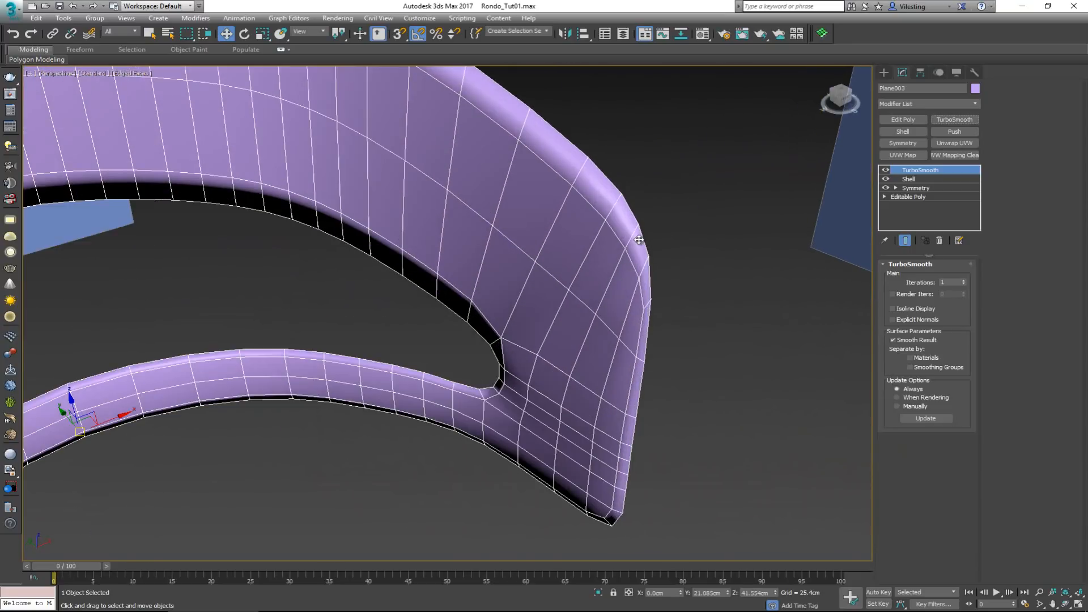
# Switch off the TurboSmooth result and insert an Edit Poly modifier directly above Shell
pyautogui.click(885, 170)
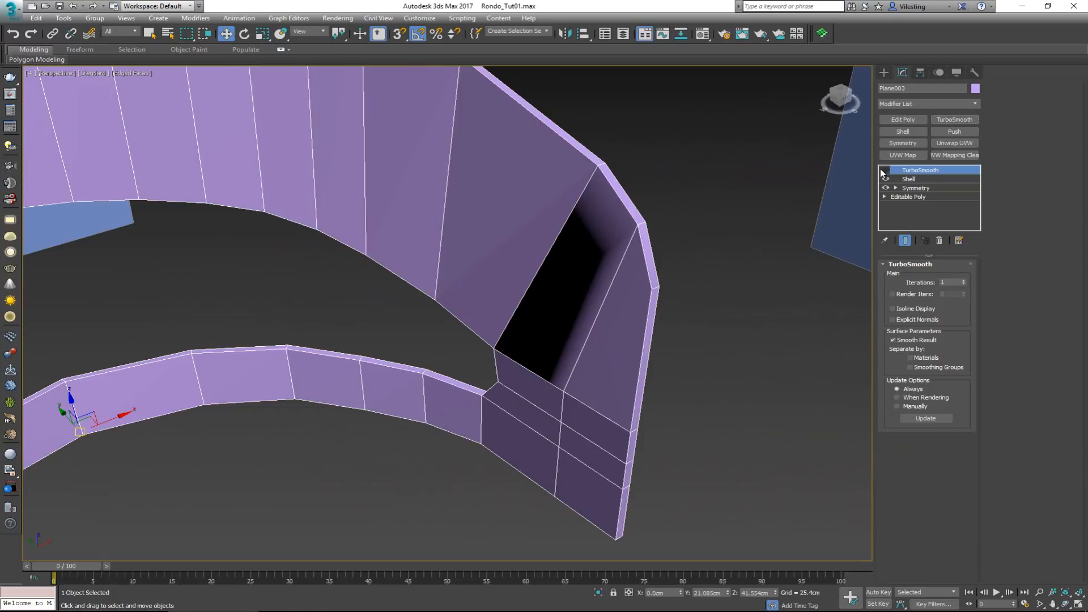
pyautogui.moveTo(517, 237); pyautogui.dragTo(703, 217, button='middle')
pyautogui.scroll(-3, 659, 220)
pyautogui.click(910, 179)
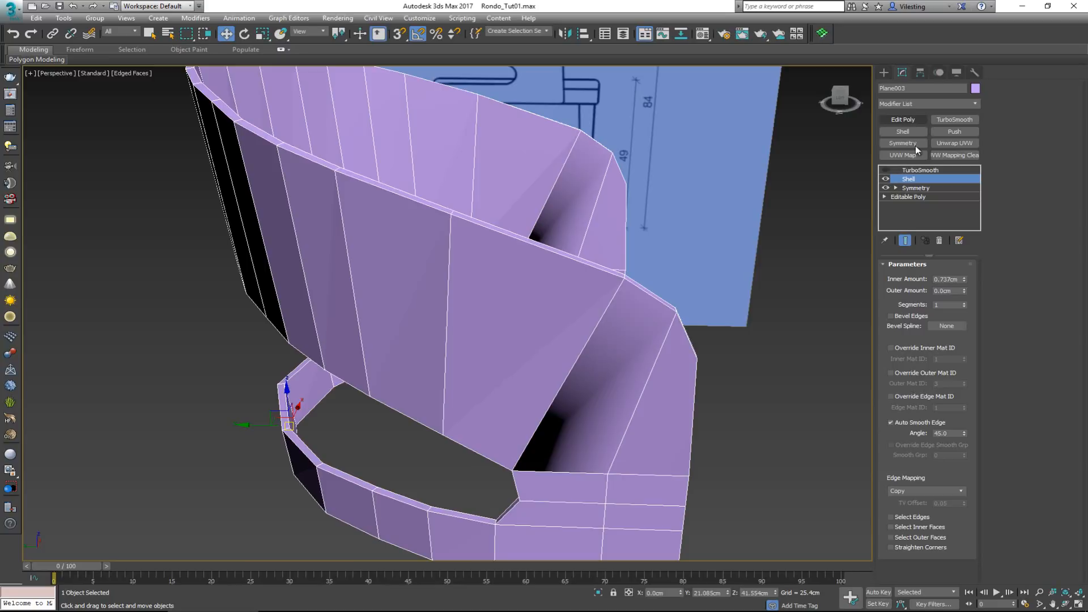
pyautogui.click(907, 120)
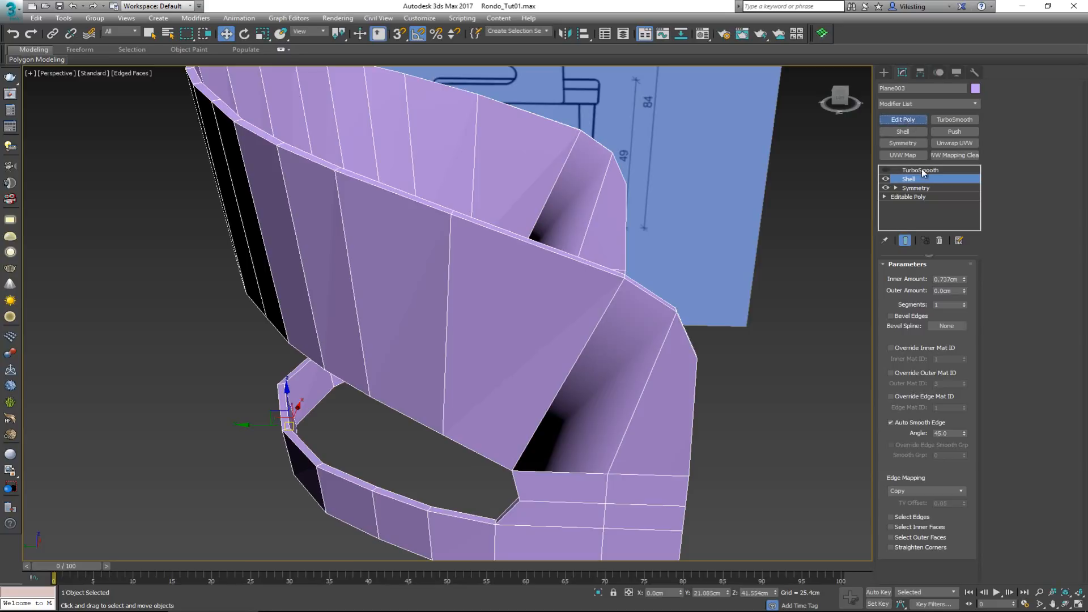
pyautogui.moveTo(512, 399); pyautogui.dragTo(543, 272, button='middle')
pyautogui.scroll(3, 545, 274)
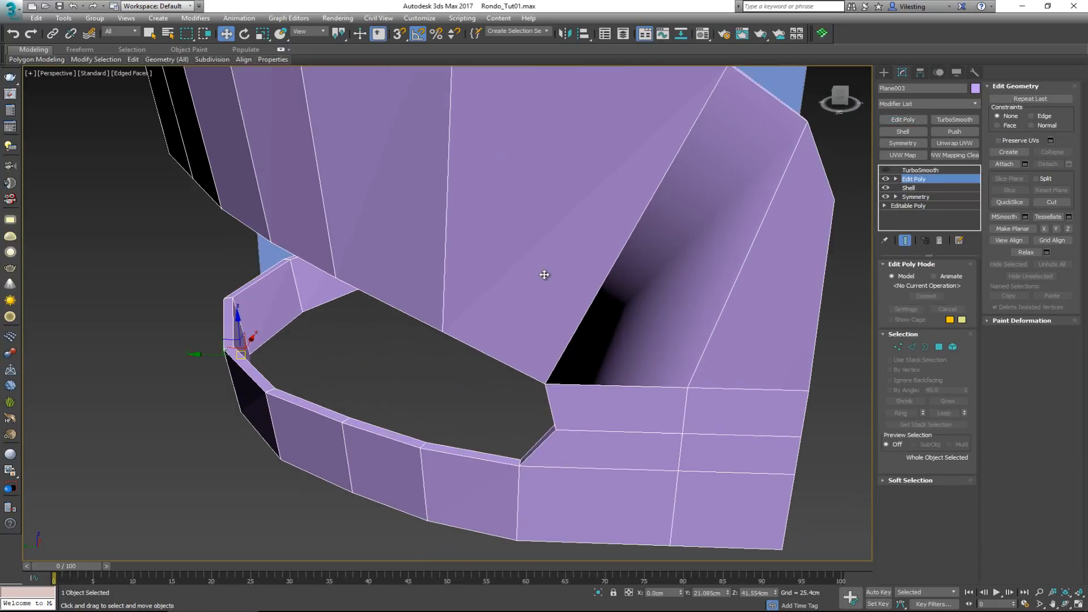
# At Edge level of the Edit Poly modifier, select the short vertical edge at the closed end of the side opening
pyautogui.press('2')
pyautogui.click(549, 406)
pyautogui.keyDown('alt'); pyautogui.moveTo(554, 395); pyautogui.dragTo(613, 347, button='middle'); pyautogui.keyUp('alt')
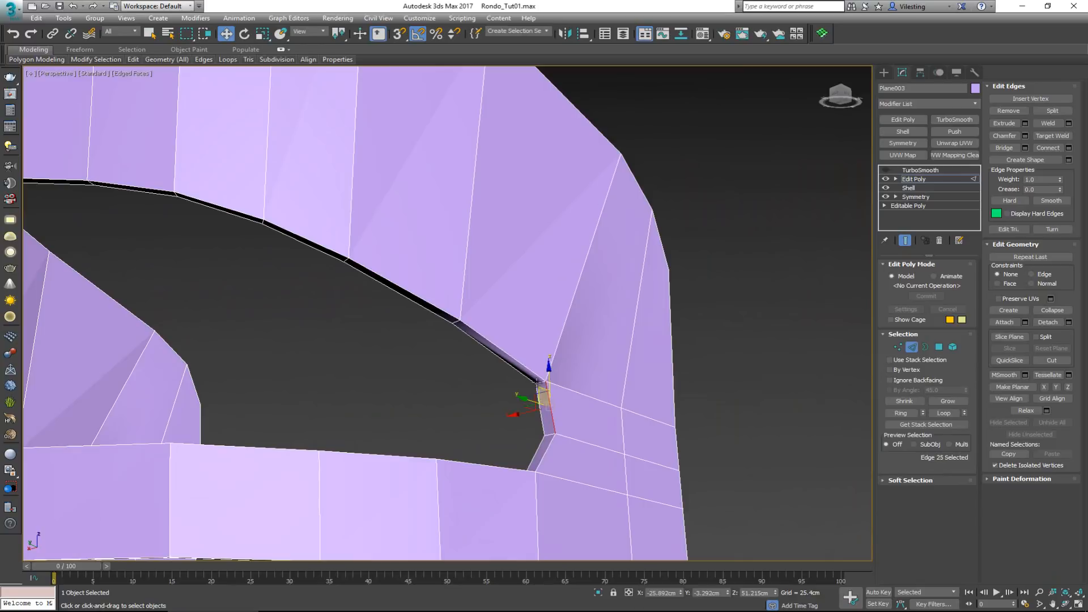
pyautogui.keyDown('alt'); pyautogui.moveTo(461, 334); pyautogui.dragTo(754, 230, button='middle'); pyautogui.keyUp('alt')
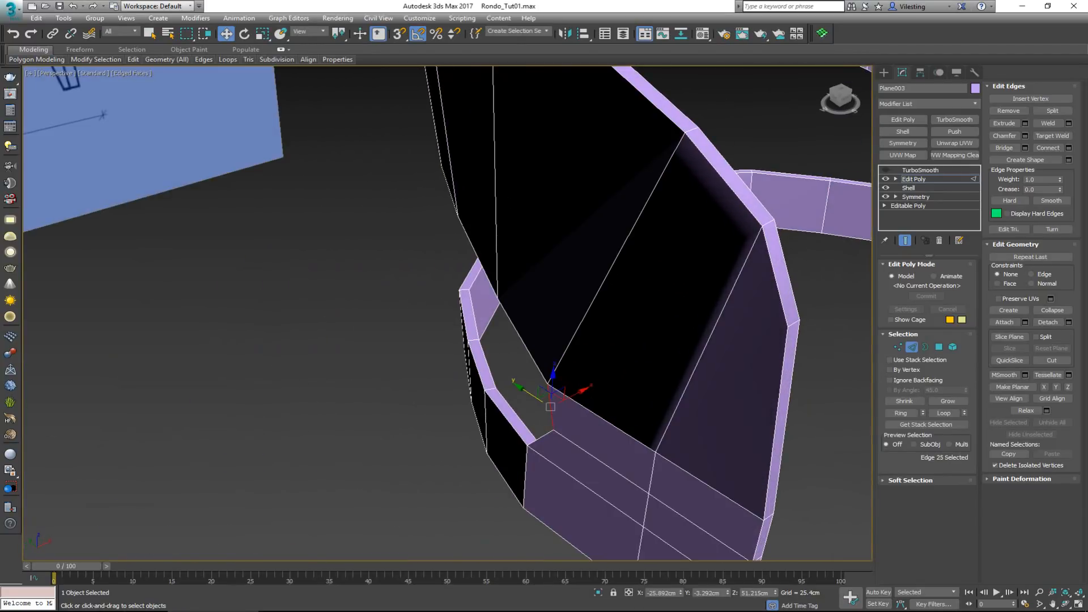
# Bring up reference photo 01 in Windows Photo Viewer and examine the rounded corner and edge of the side opening
pyautogui.moveTo(0, 144); pyautogui.dragTo(492, 111)
pyautogui.scroll(8, 336, 290)
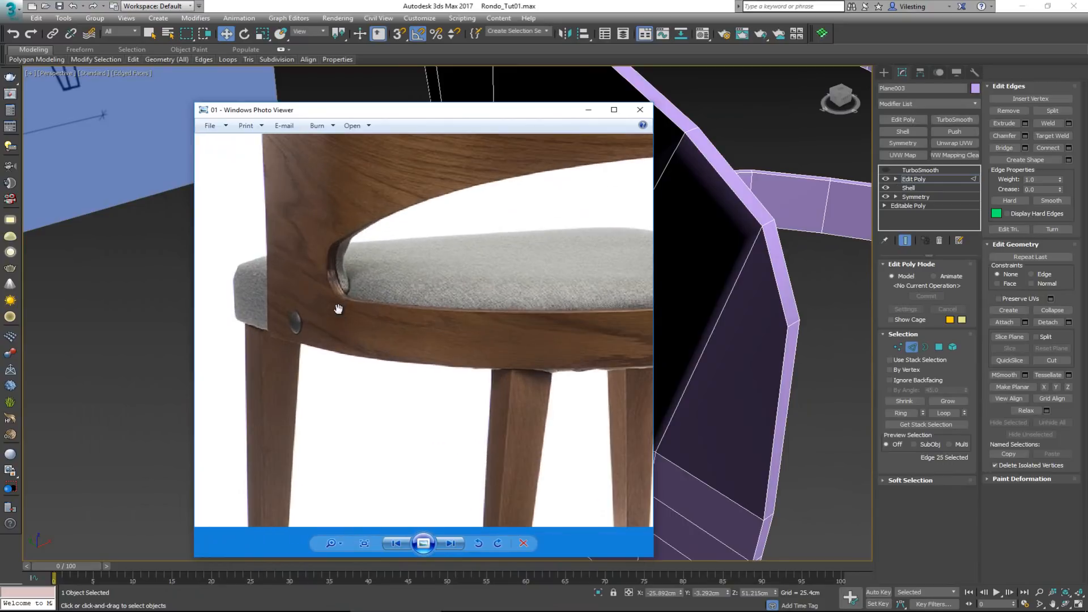
pyautogui.moveTo(338, 289); pyautogui.dragTo(337, 376)
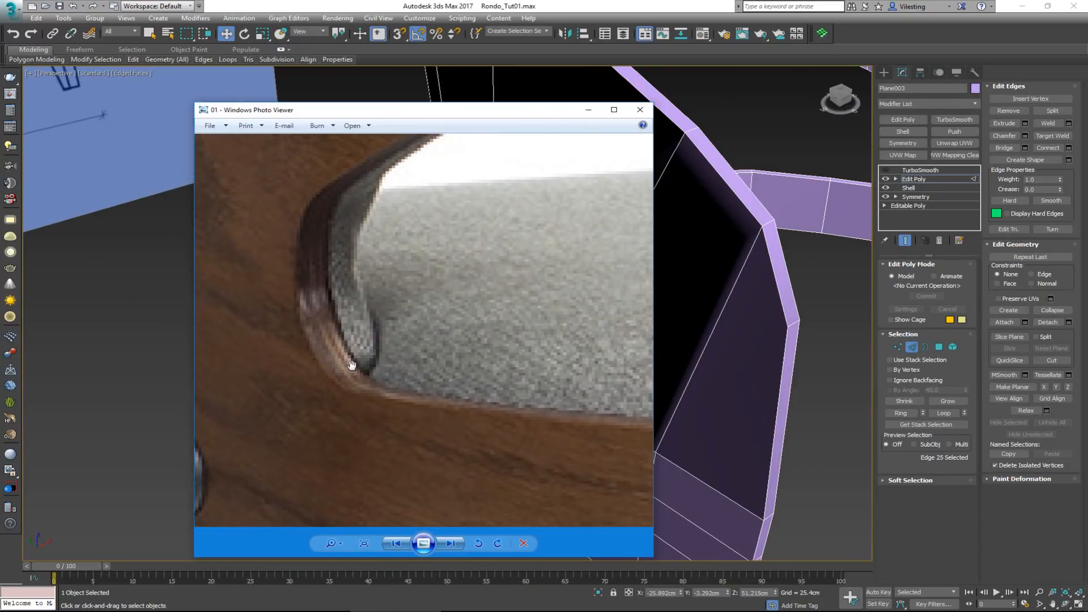
pyautogui.scroll(-5, 439, 367)
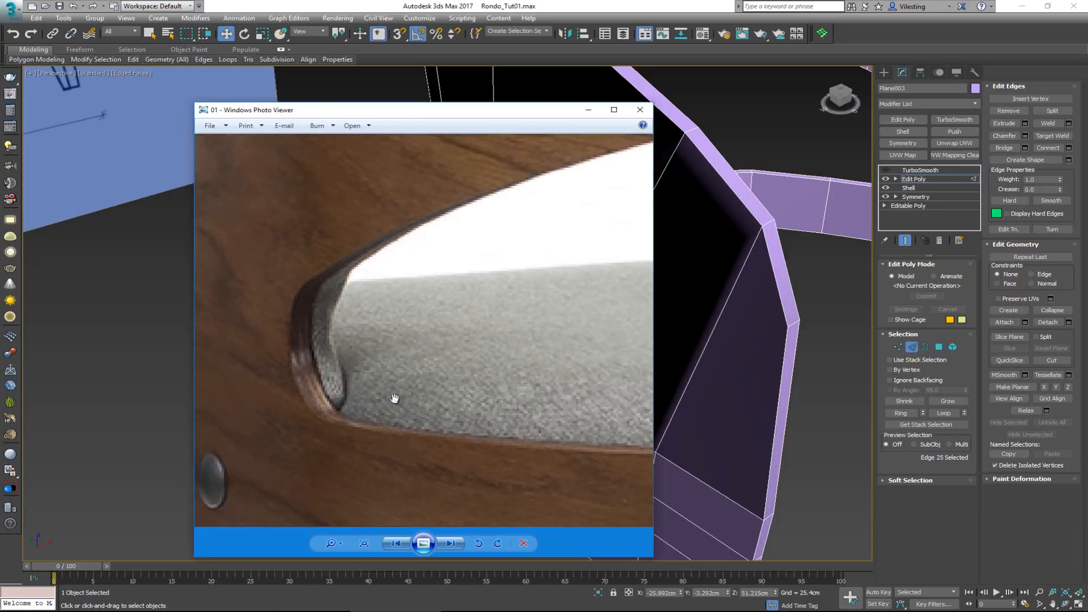
pyautogui.moveTo(466, 235); pyautogui.dragTo(418, 290)
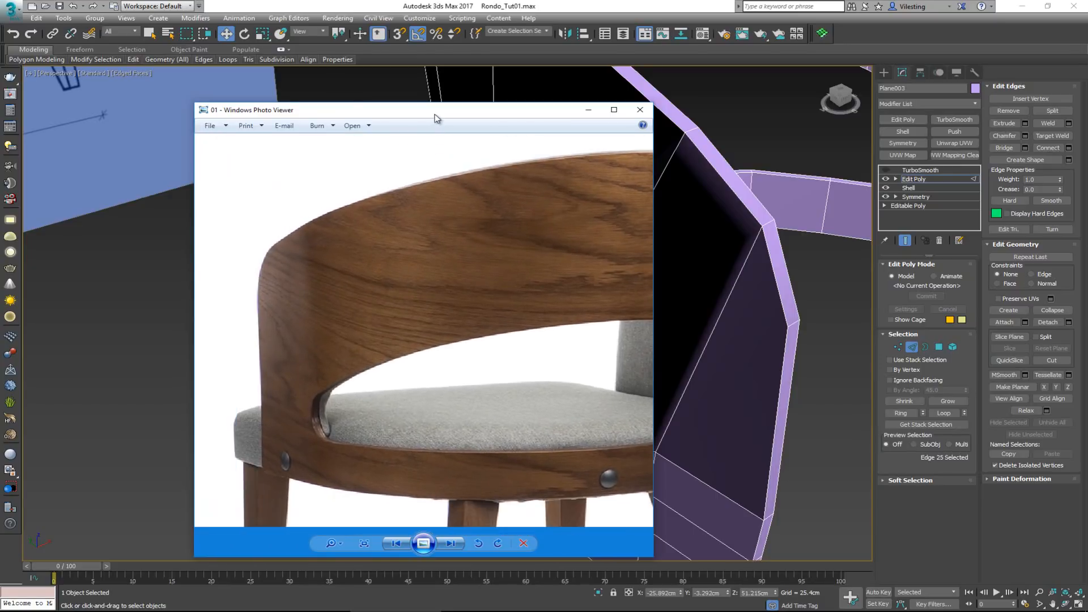
# Return to 3ds Max and select the edge loops along the backrest's upper rim and down the near front end
pyautogui.hotkey('alt', 'Tab')
pyautogui.middleClick(612, 212)
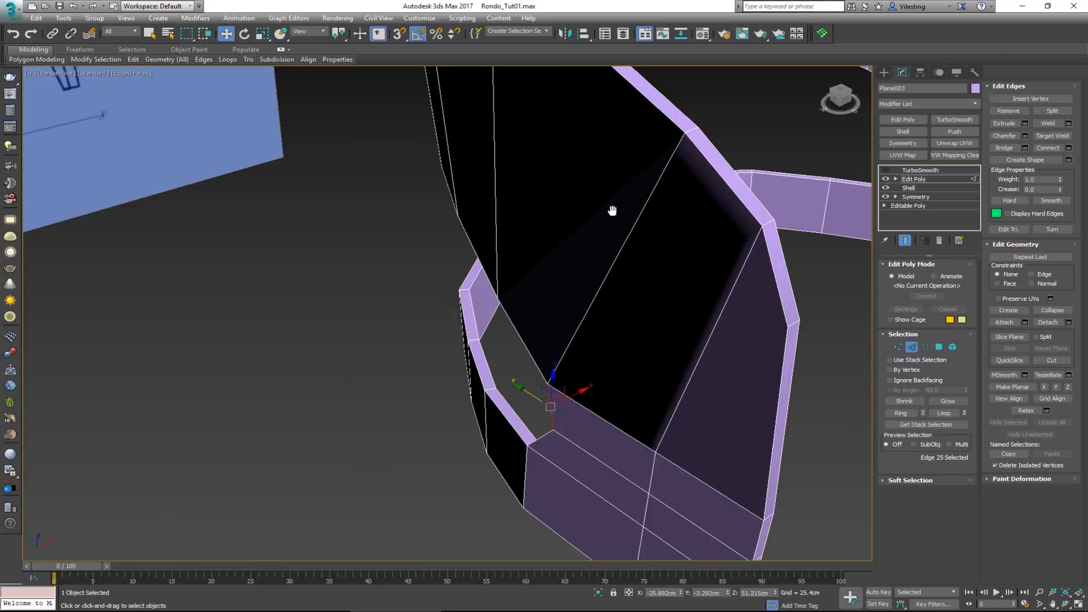
pyautogui.scroll(-5, 545, 289)
pyautogui.moveTo(569, 249); pyautogui.dragTo(558, 300, button='middle')
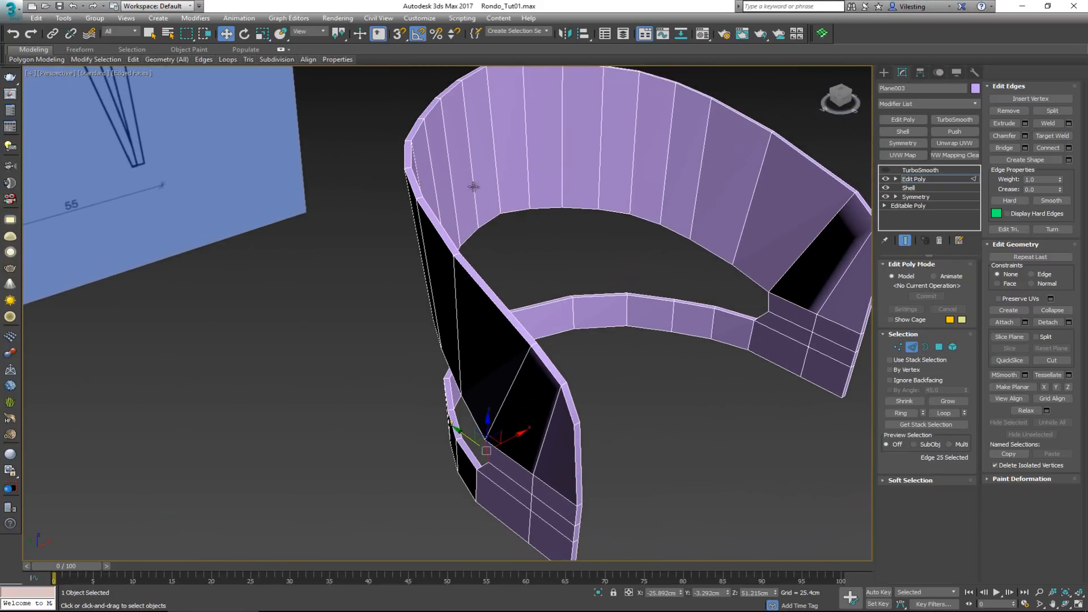
pyautogui.press('2')
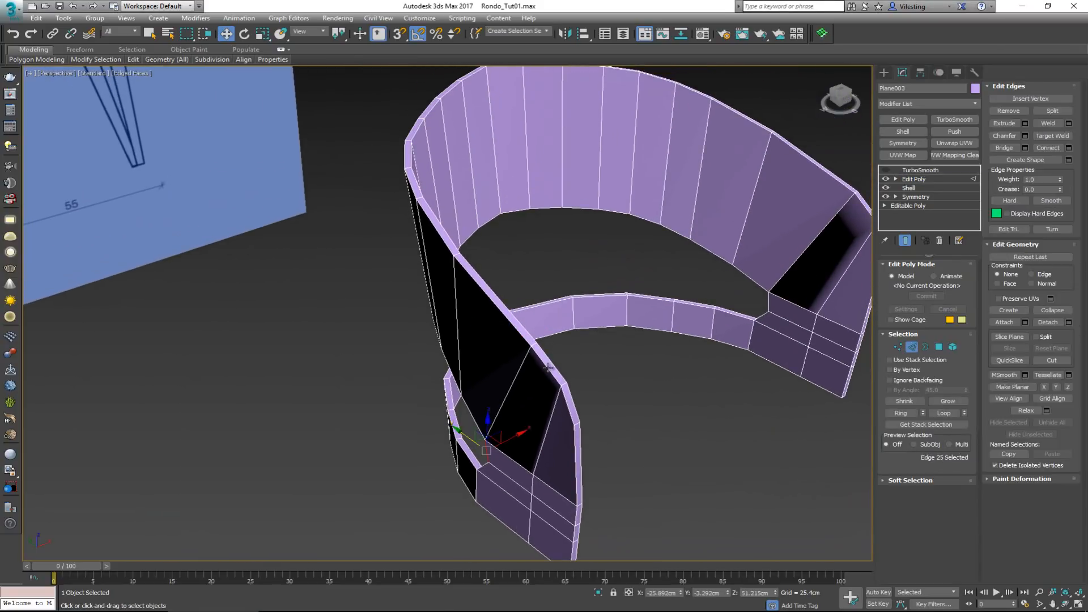
pyautogui.press('2')
pyautogui.doubleClick(547, 368)
pyautogui.keyDown('ctrl'); pyautogui.doubleClick(557, 367); pyautogui.keyUp('ctrl')
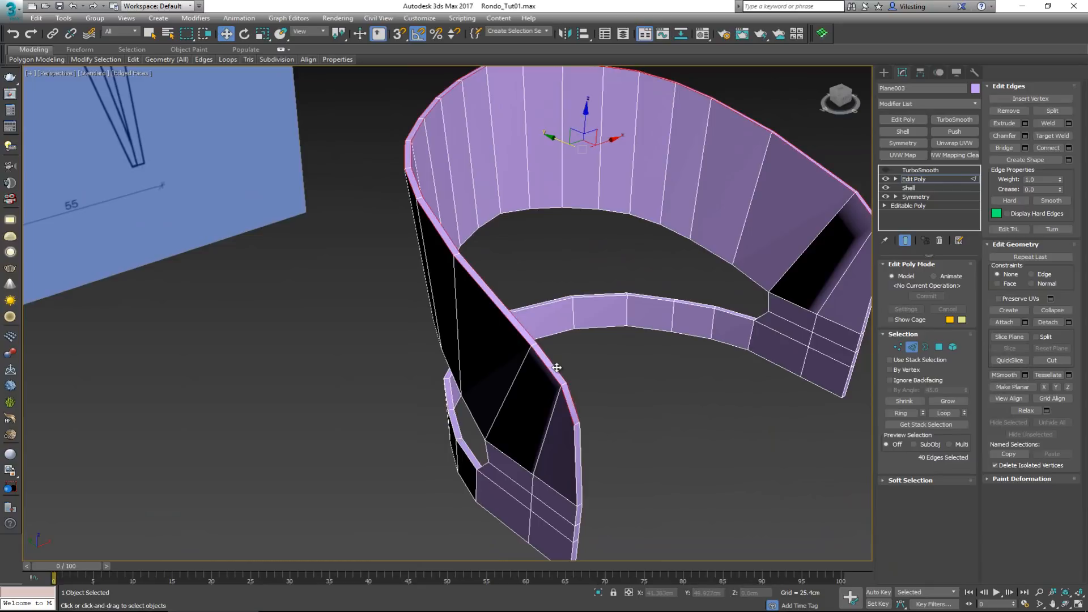
pyautogui.keyDown('ctrl'); pyautogui.doubleClick(576, 456); pyautogui.keyUp('ctrl')
pyautogui.keyDown('ctrl'); pyautogui.doubleClick(581, 458); pyautogui.keyUp('ctrl')
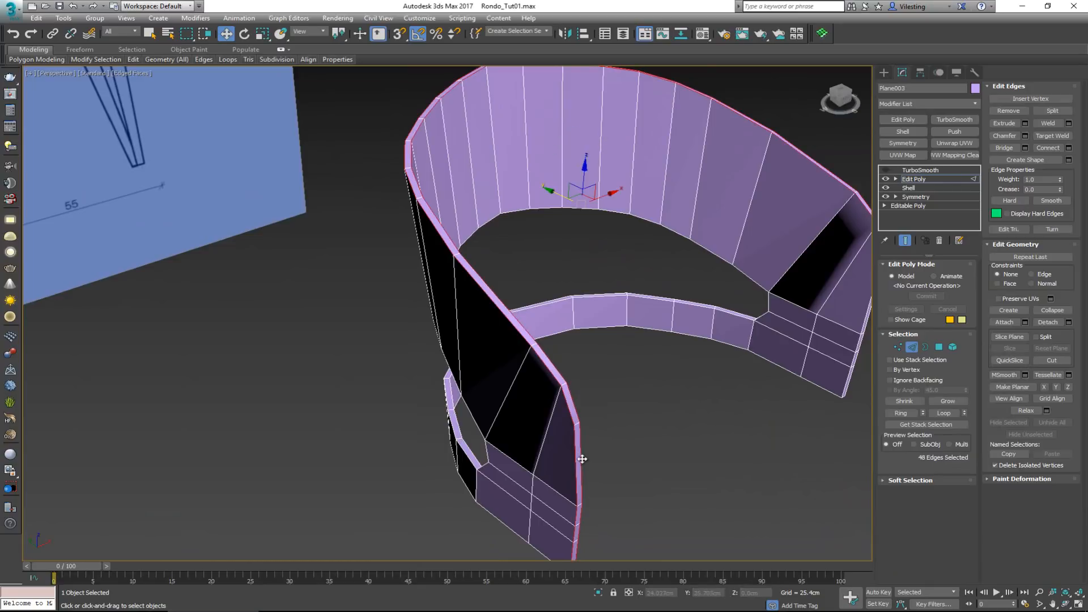
# Add the edge loops along the underside of the seat band and the opposite front end to the selection
pyautogui.moveTo(583, 453); pyautogui.dragTo(524, 261, button='middle')
pyautogui.keyDown('ctrl'); pyautogui.doubleClick(486, 367); pyautogui.keyUp('ctrl')
pyautogui.keyDown('alt'); pyautogui.moveTo(485, 367); pyautogui.dragTo(490, 256, button='middle'); pyautogui.keyUp('alt')
pyautogui.keyDown('ctrl'); pyautogui.doubleClick(381, 161); pyautogui.keyUp('ctrl')
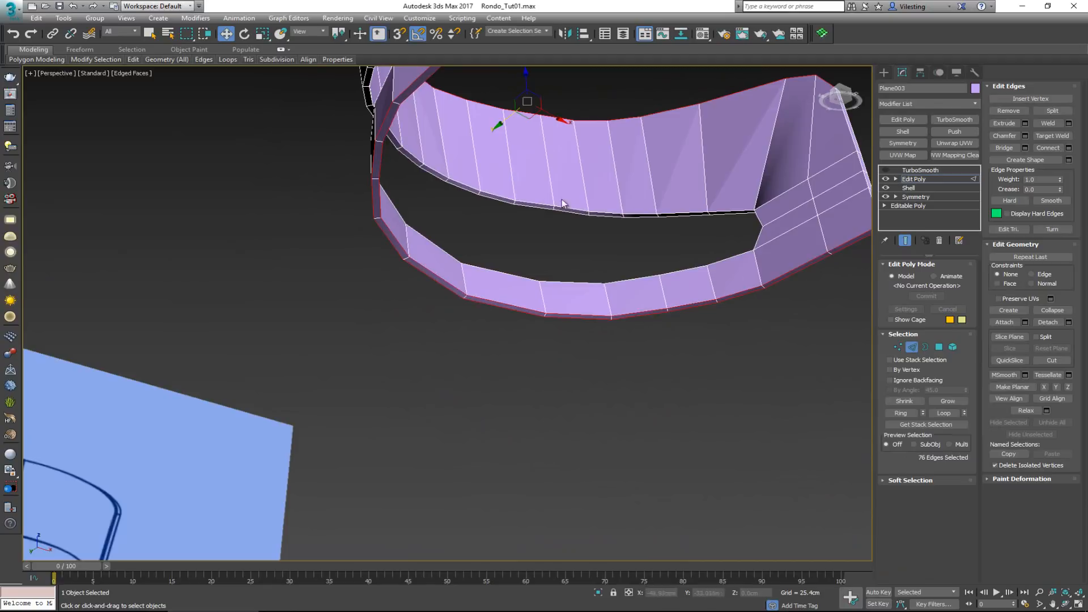
pyautogui.keyDown('alt'); pyautogui.moveTo(498, 122); pyautogui.dragTo(669, 285, button='middle'); pyautogui.keyUp('alt')
pyautogui.keyDown('ctrl'); pyautogui.doubleClick(668, 297); pyautogui.keyUp('ctrl')
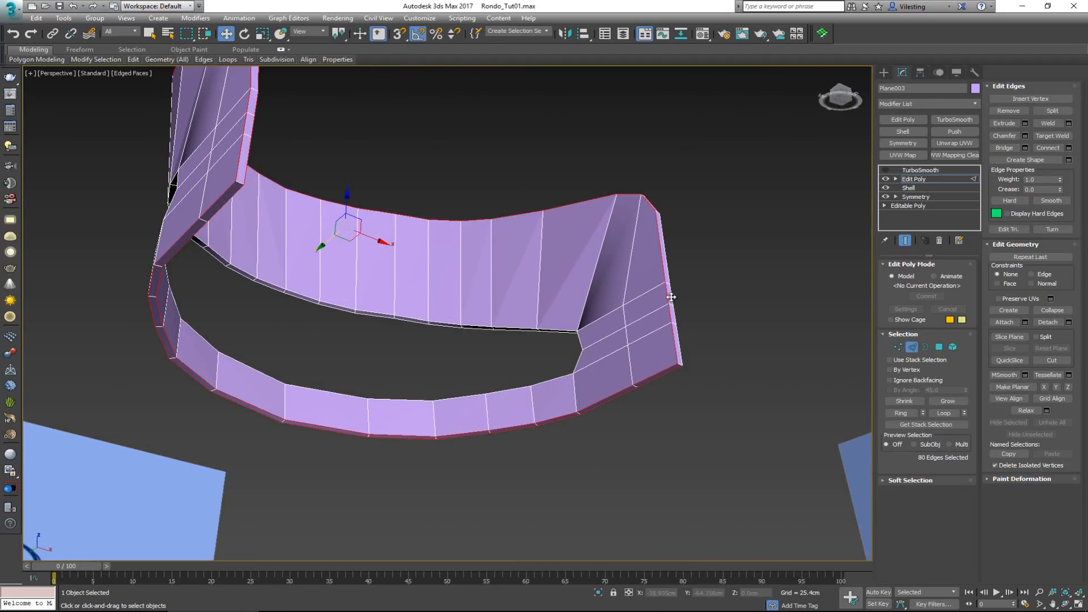
# Add the inner and outer edge loops around the opening between backrest and seat band, including its angled corners, to the selection
pyautogui.keyDown('ctrl'); pyautogui.doubleClick(524, 329); pyautogui.keyUp('ctrl')
pyautogui.keyDown('alt'); pyautogui.moveTo(522, 330); pyautogui.dragTo(626, 375, button='middle'); pyautogui.keyUp('alt')
pyautogui.scroll(4, 574, 372)
pyautogui.keyDown('ctrl'); pyautogui.doubleClick(572, 366); pyautogui.keyUp('ctrl')
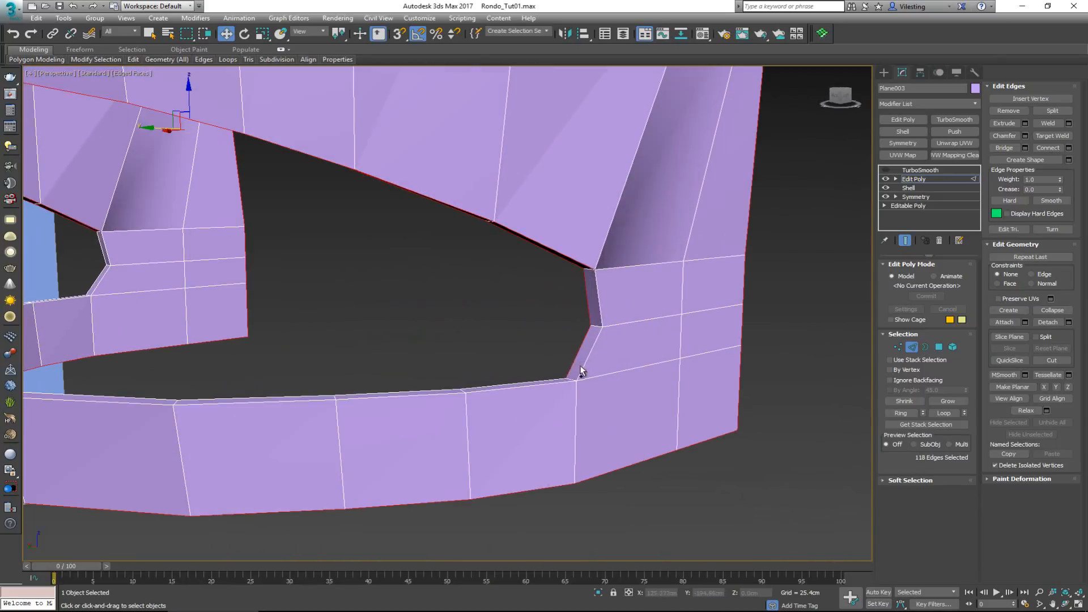
pyautogui.keyDown('ctrl'); pyautogui.doubleClick(583, 367); pyautogui.keyUp('ctrl')
pyautogui.keyDown('ctrl'); pyautogui.doubleClick(555, 384); pyautogui.keyUp('ctrl')
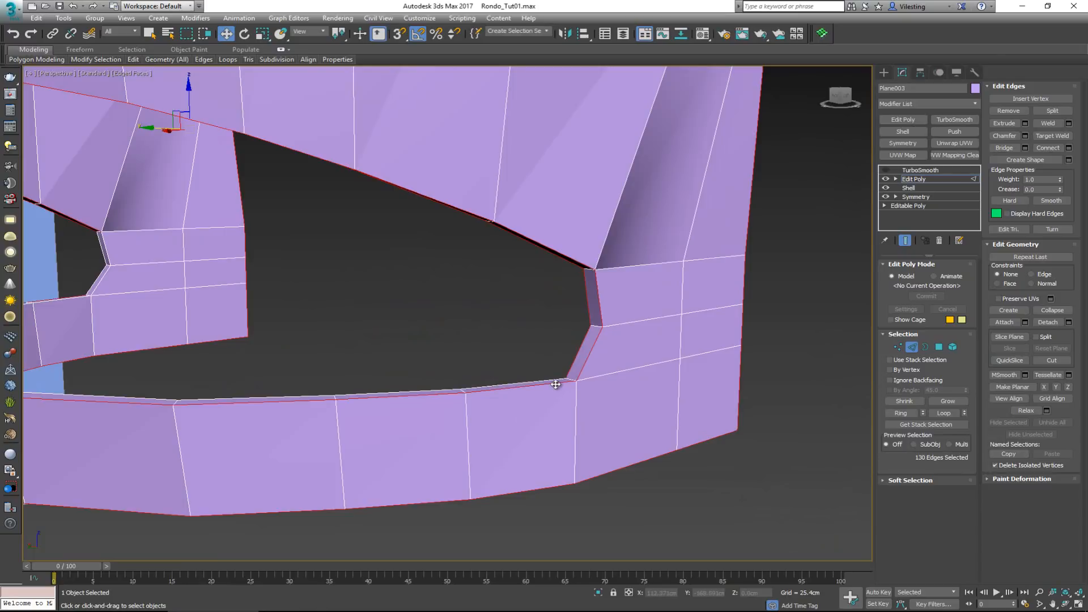
pyautogui.keyDown('ctrl'); pyautogui.doubleClick(551, 381); pyautogui.keyUp('ctrl')
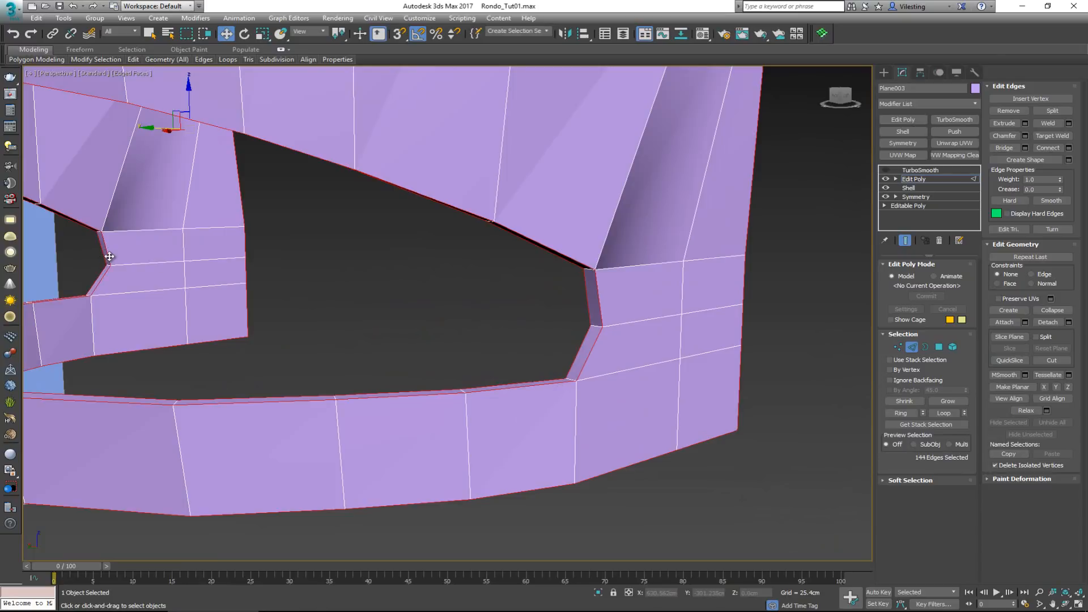
pyautogui.keyDown('alt'); pyautogui.moveTo(327, 245); pyautogui.dragTo(430, 308, button='middle'); pyautogui.keyUp('alt')
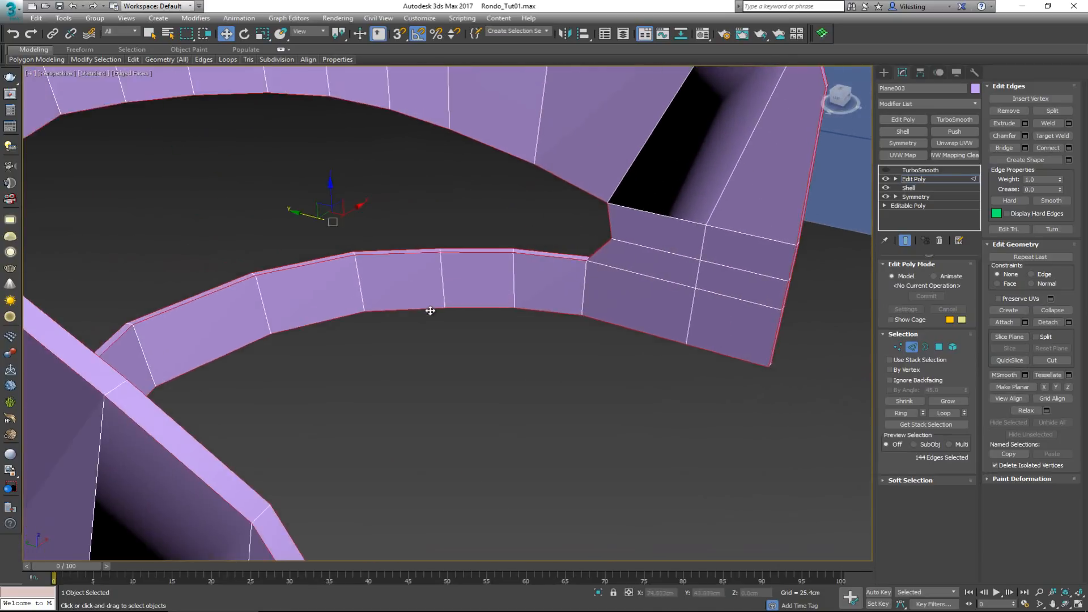
pyautogui.scroll(-3, 433, 306)
pyautogui.keyDown('alt'); pyautogui.moveTo(492, 171); pyautogui.dragTo(554, 223, button='middle'); pyautogui.keyUp('alt')
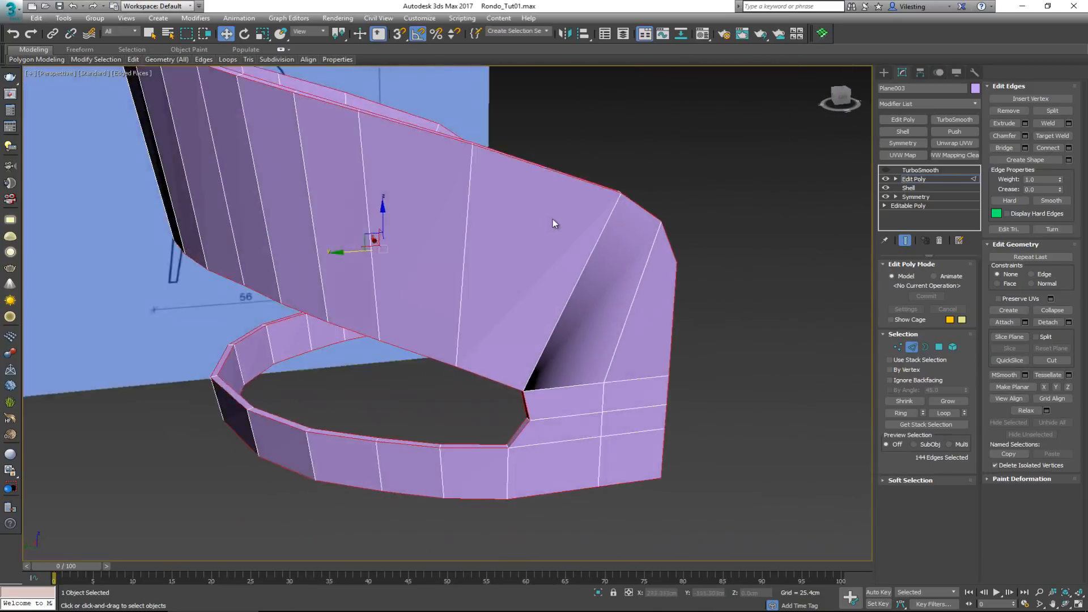
pyautogui.scroll(4, 556, 216)
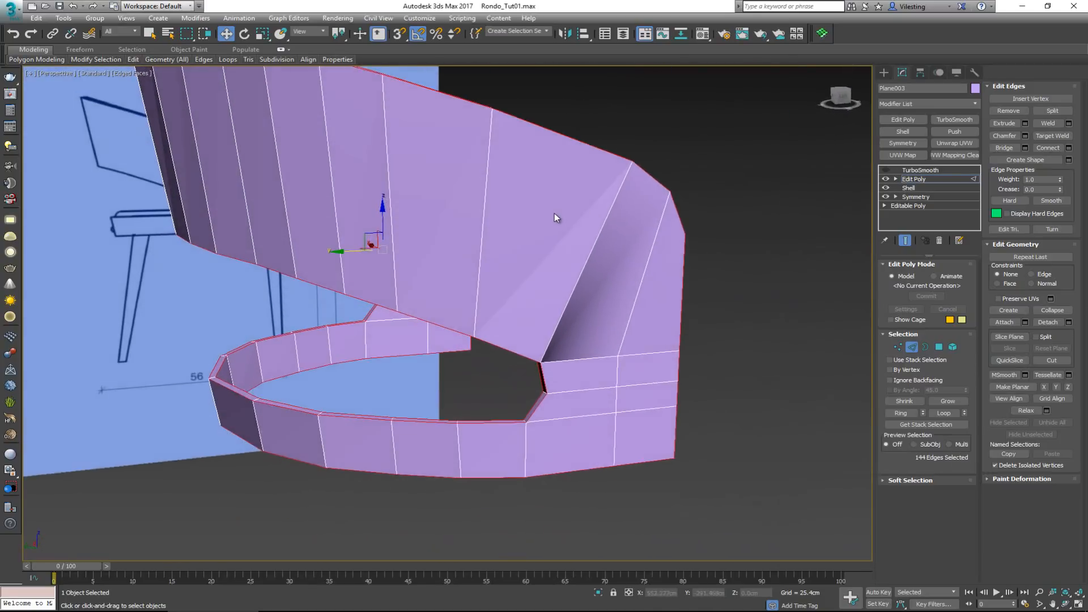
# Chamfer all the selected border edges with an amount of 0.075 cm and 2 segments
pyautogui.click(1025, 136)
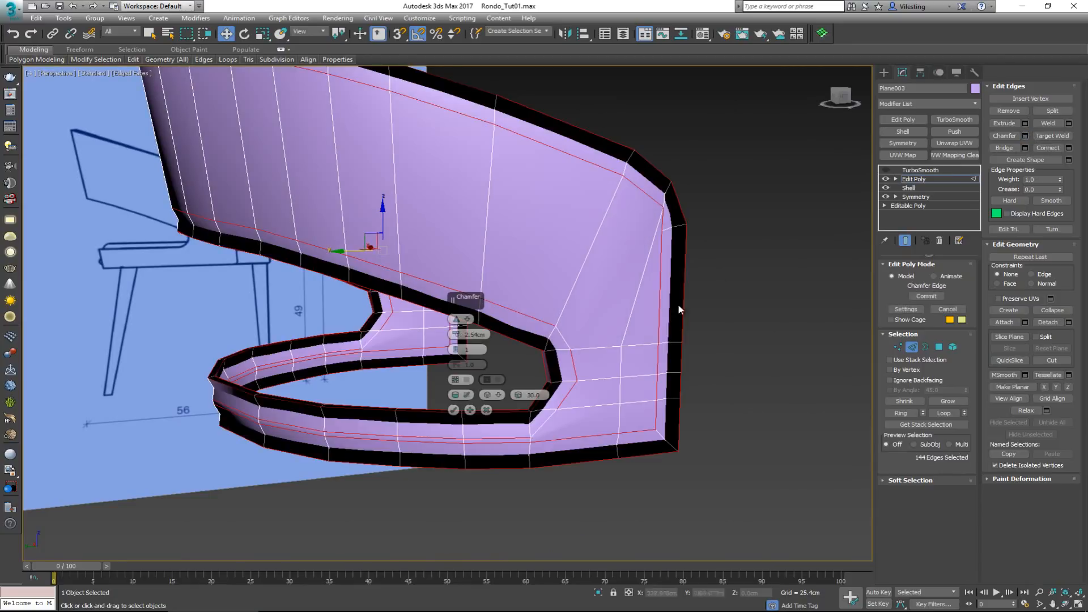
pyautogui.scroll(5, 564, 361)
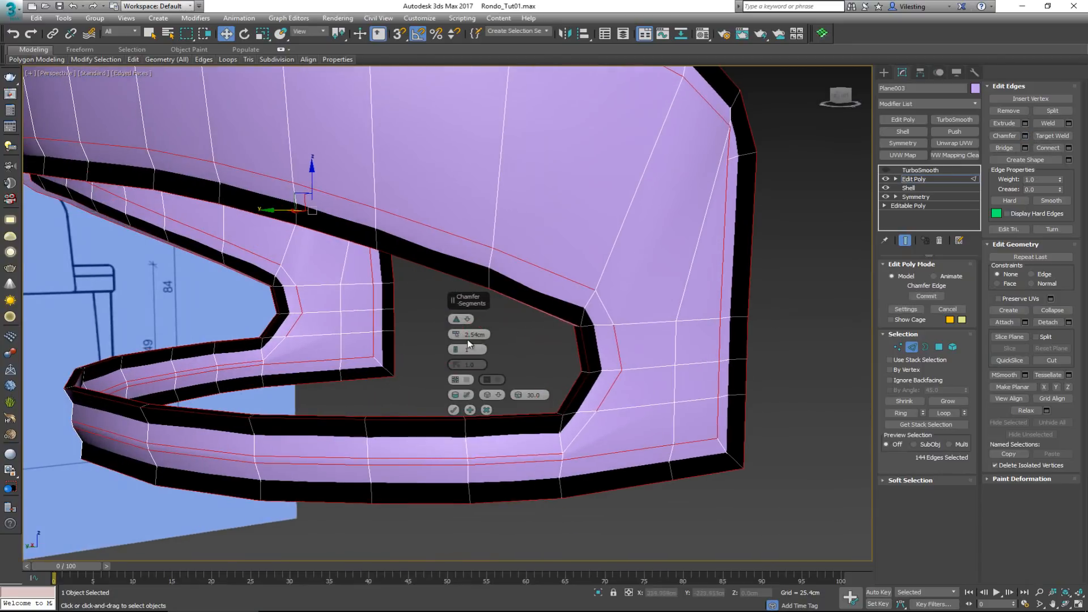
pyautogui.rightClick(456, 336)
pyautogui.moveTo(455, 332); pyautogui.dragTo(456, 322)
pyautogui.scroll(4, 586, 340)
pyautogui.scroll(3, 587, 339)
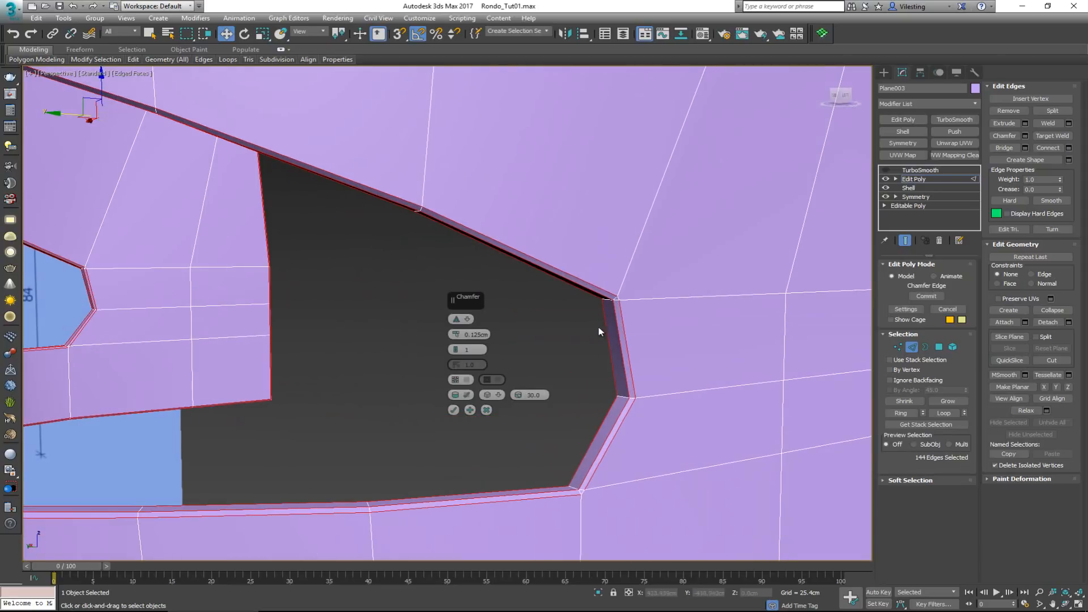
pyautogui.moveTo(456, 335); pyautogui.dragTo(459, 340)
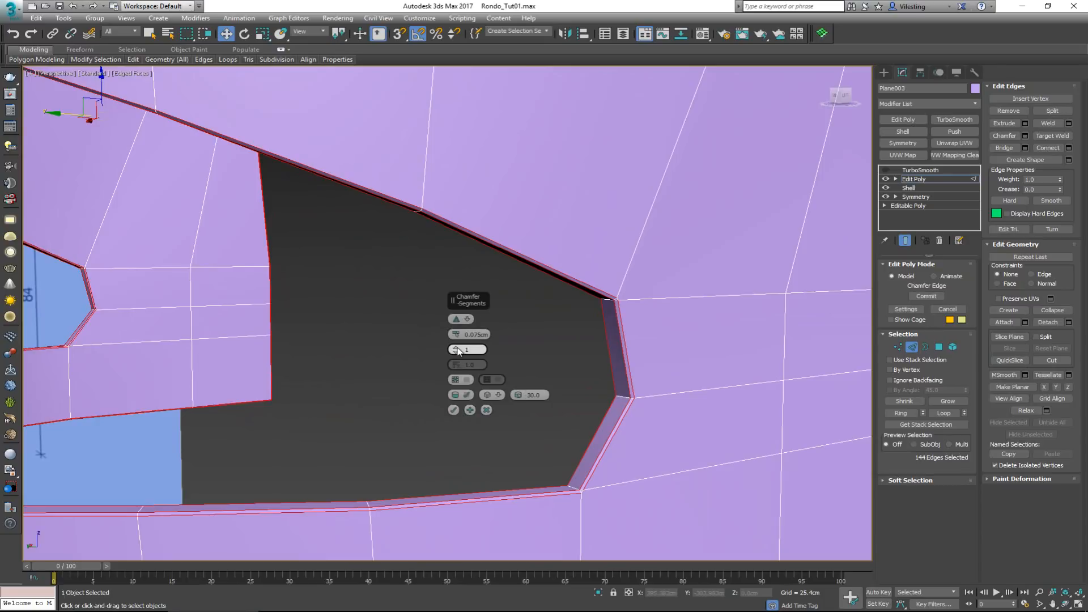
pyautogui.click(456, 347)
pyautogui.scroll(3, 616, 321)
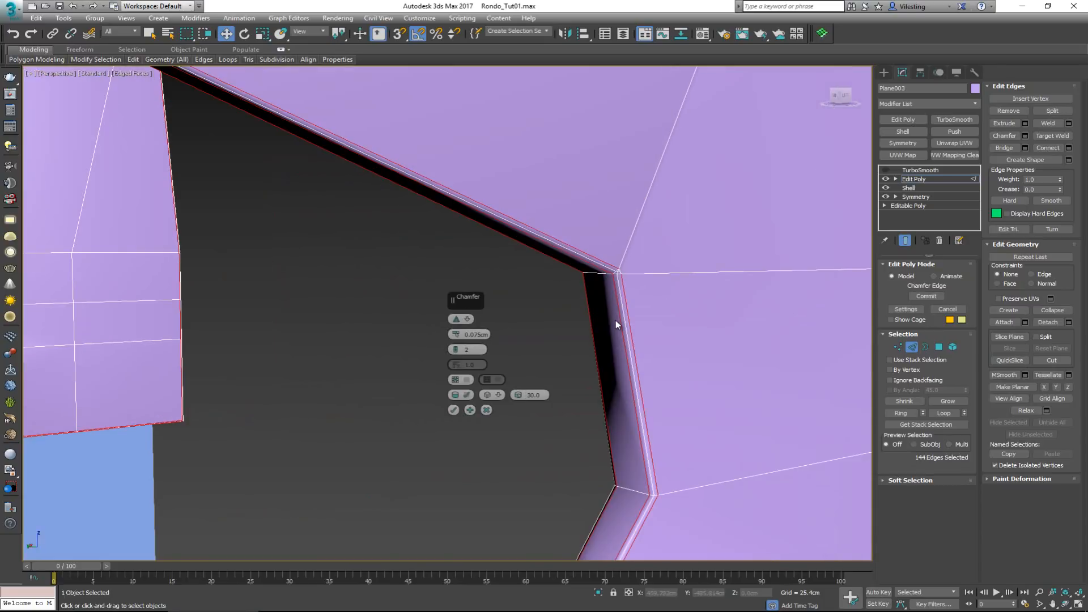
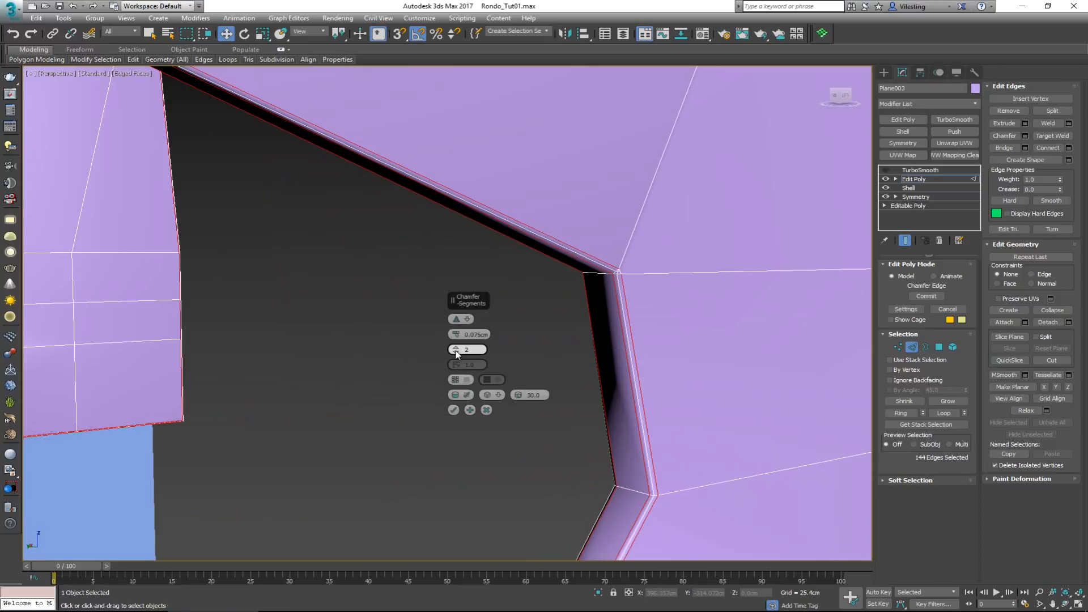
# Check the border chamfer around the opening and along the front end of the frame, and apply it
pyautogui.scroll(-2, 621, 334)
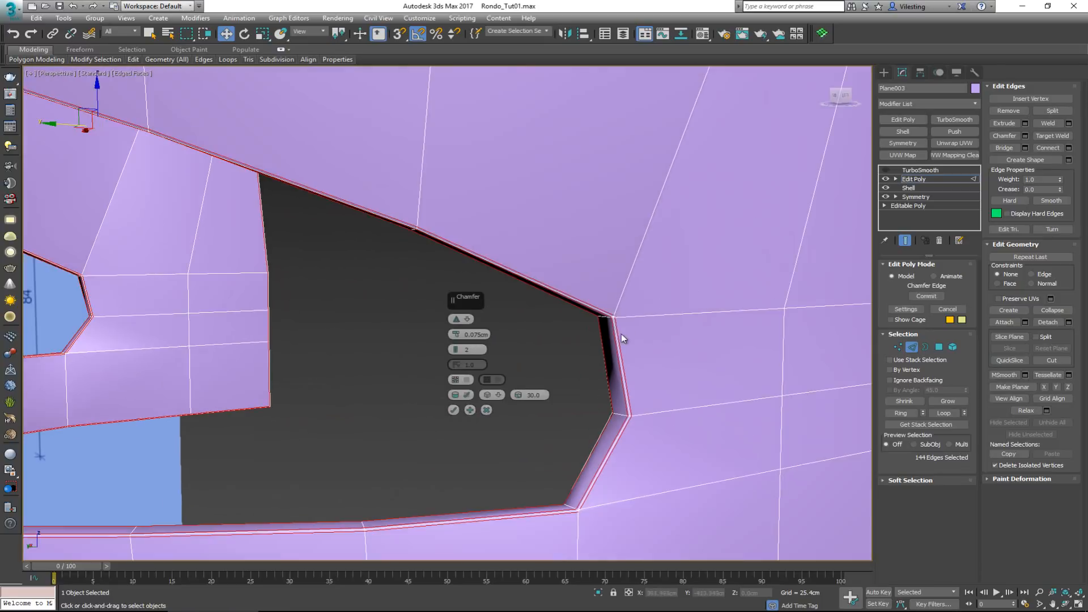
pyautogui.keyDown('alt'); pyautogui.moveTo(674, 253); pyautogui.dragTo(633, 267, button='middle'); pyautogui.keyUp('alt')
pyautogui.scroll(-4, 557, 278)
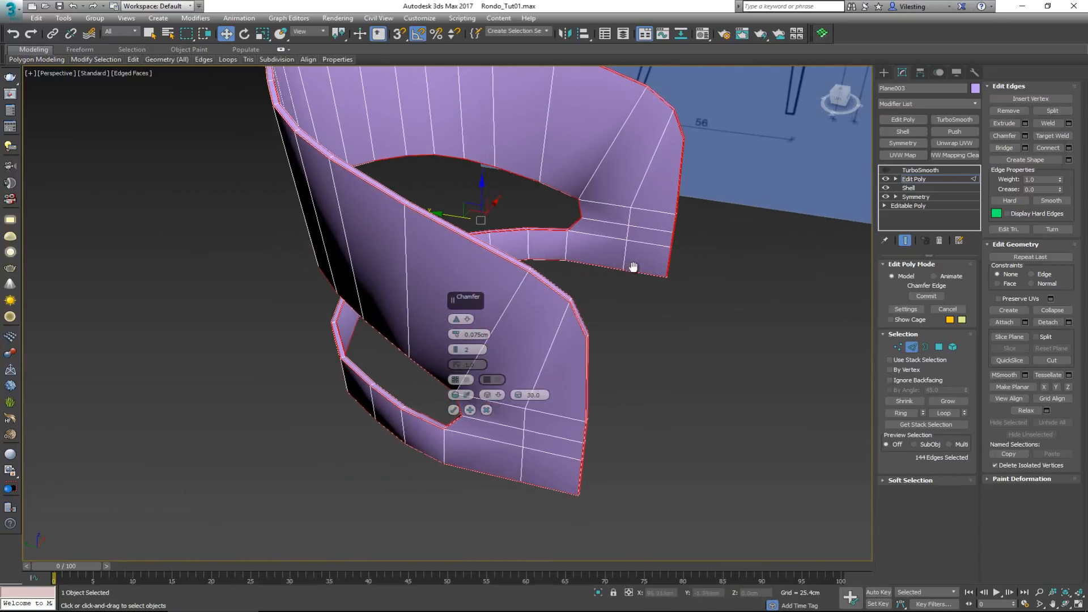
pyautogui.scroll(8, 576, 328)
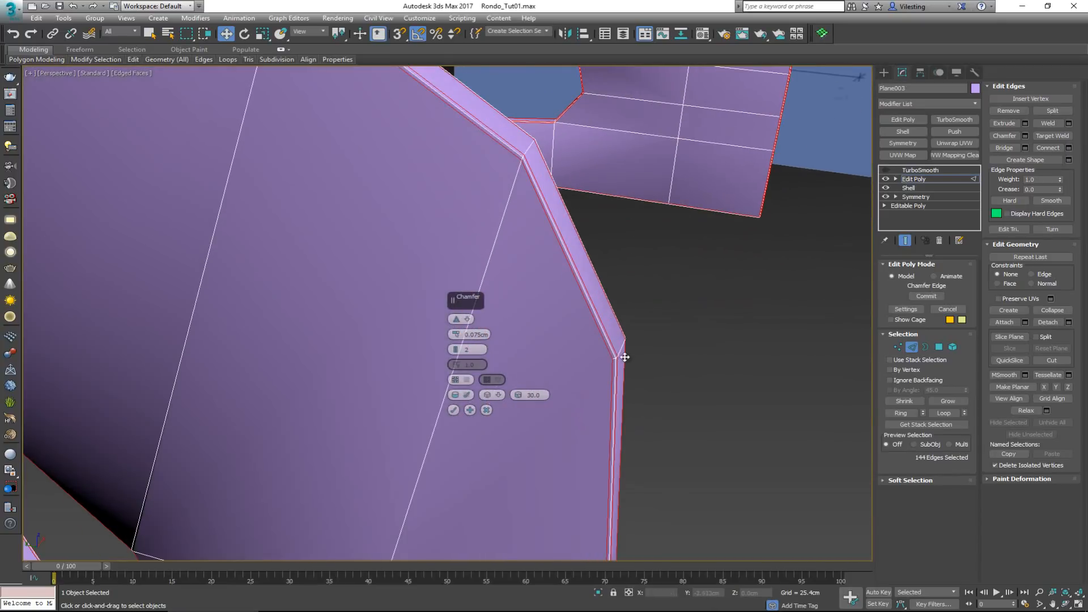
pyautogui.scroll(3, 621, 369)
pyautogui.scroll(-6, 618, 369)
pyautogui.keyDown('alt'); pyautogui.moveTo(605, 346); pyautogui.dragTo(630, 334, button='middle'); pyautogui.keyUp('alt')
pyautogui.click(453, 411)
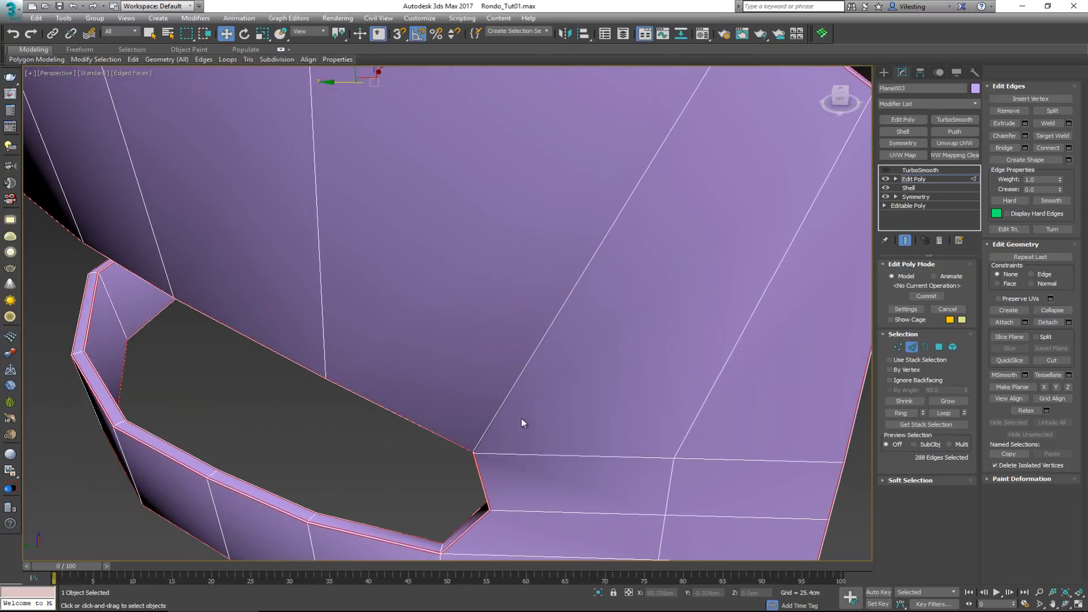
# At vertex level, collapse the outer three and the middle three chamfer vertices at the opening's upper front corner into one vertex per row
pyautogui.keyDown('alt'); pyautogui.moveTo(521, 418); pyautogui.dragTo(528, 369, button='middle'); pyautogui.keyUp('alt')
pyautogui.press('1')
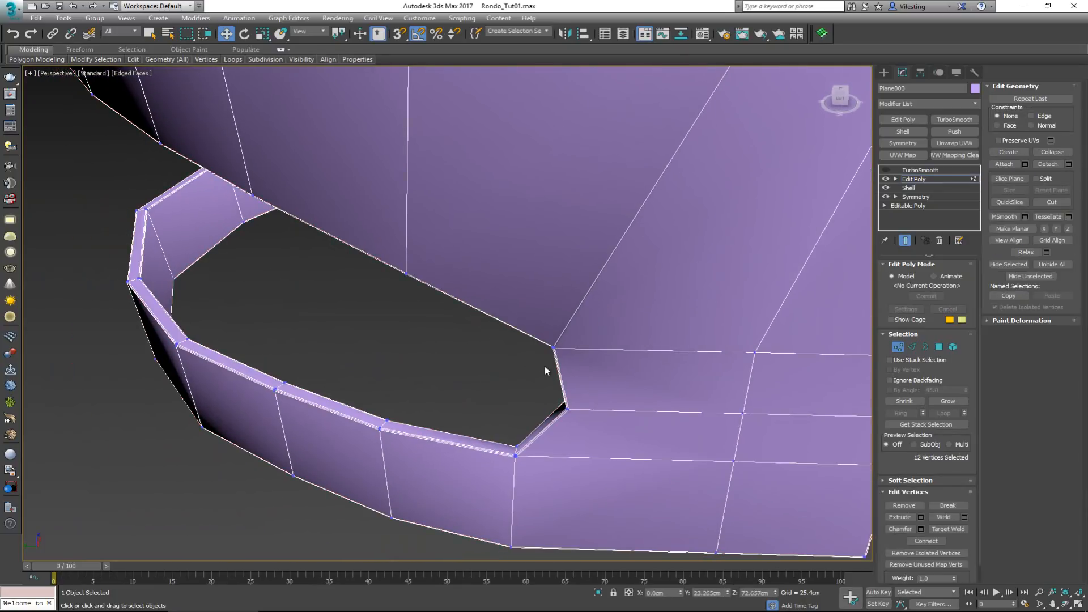
pyautogui.keyDown('ctrl'); pyautogui.moveTo(600, 377); pyautogui.dragTo(586, 353); pyautogui.keyUp('ctrl')
pyautogui.scroll(5, 575, 353)
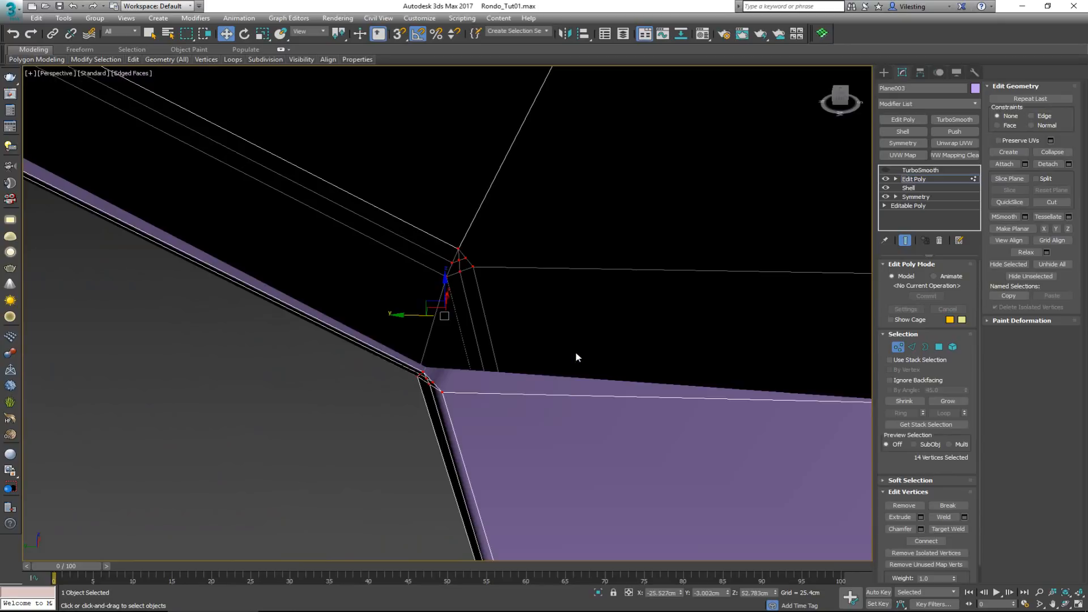
pyautogui.scroll(-4, 479, 332)
pyautogui.keyDown('alt'); pyautogui.moveTo(482, 347); pyautogui.dragTo(493, 326, button='middle'); pyautogui.keyUp('alt')
pyautogui.scroll(-1, 491, 321)
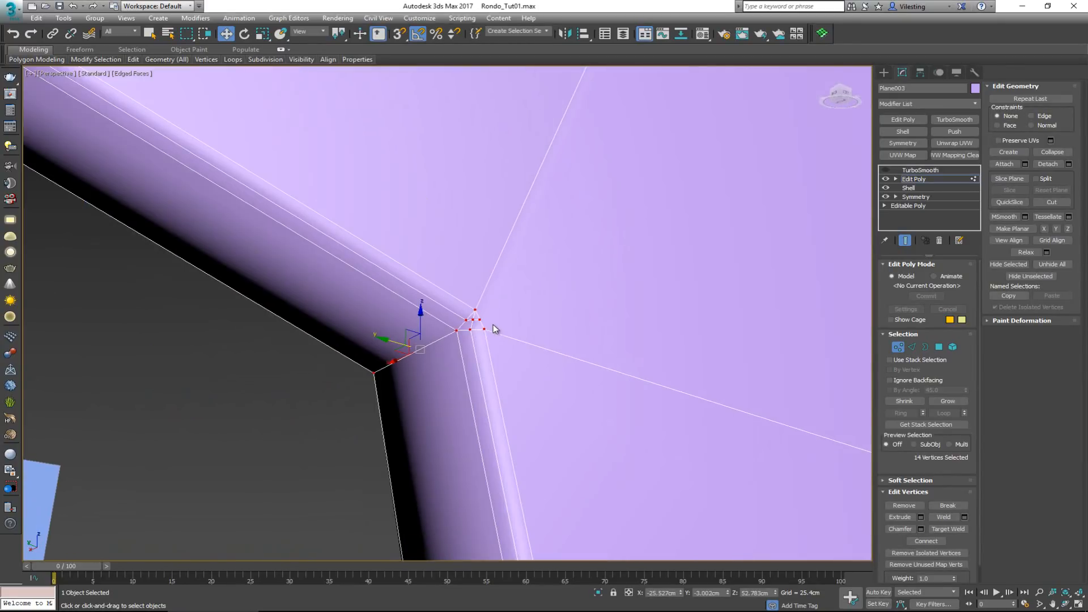
pyautogui.click(489, 327)
pyautogui.click(485, 328)
pyautogui.keyDown('ctrl'); pyautogui.click(477, 312); pyautogui.keyUp('ctrl')
pyautogui.keyDown('ctrl'); pyautogui.click(476, 309); pyautogui.keyUp('ctrl')
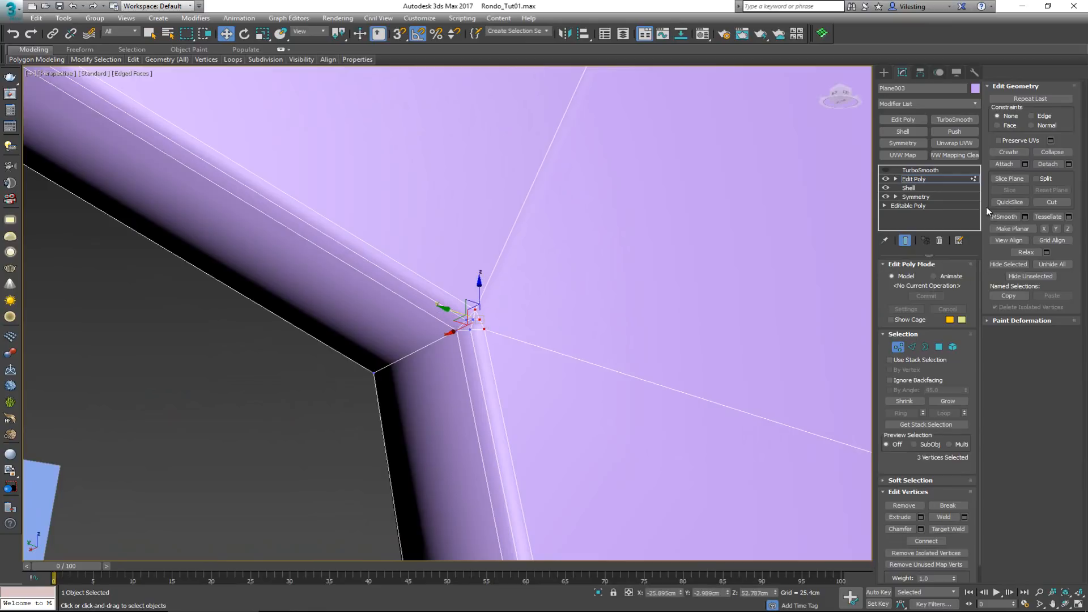
pyautogui.click(1050, 153)
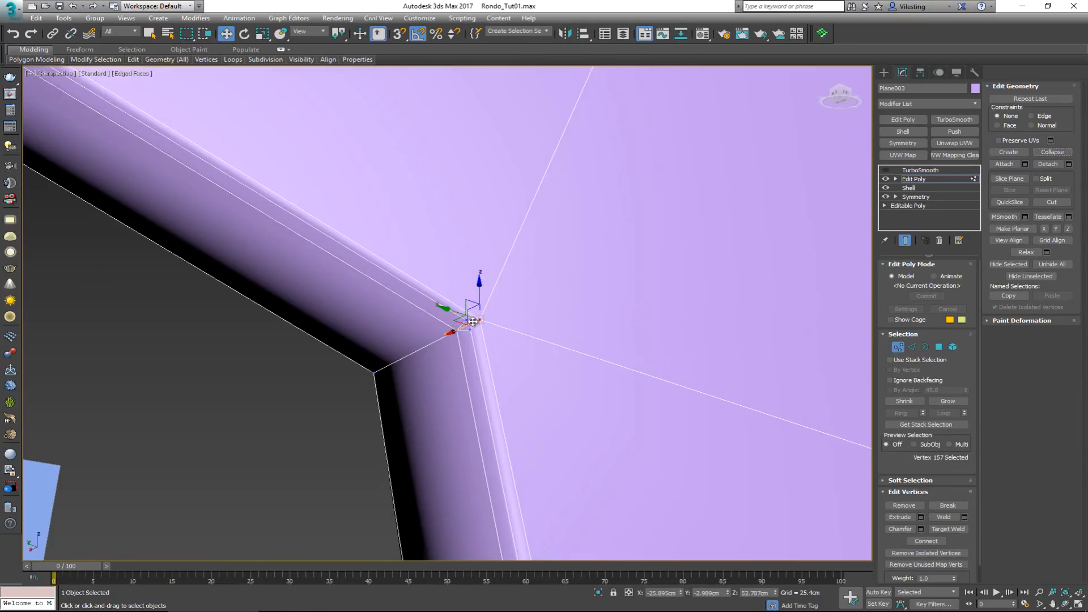
pyautogui.hotkey('ctrl', 'z')
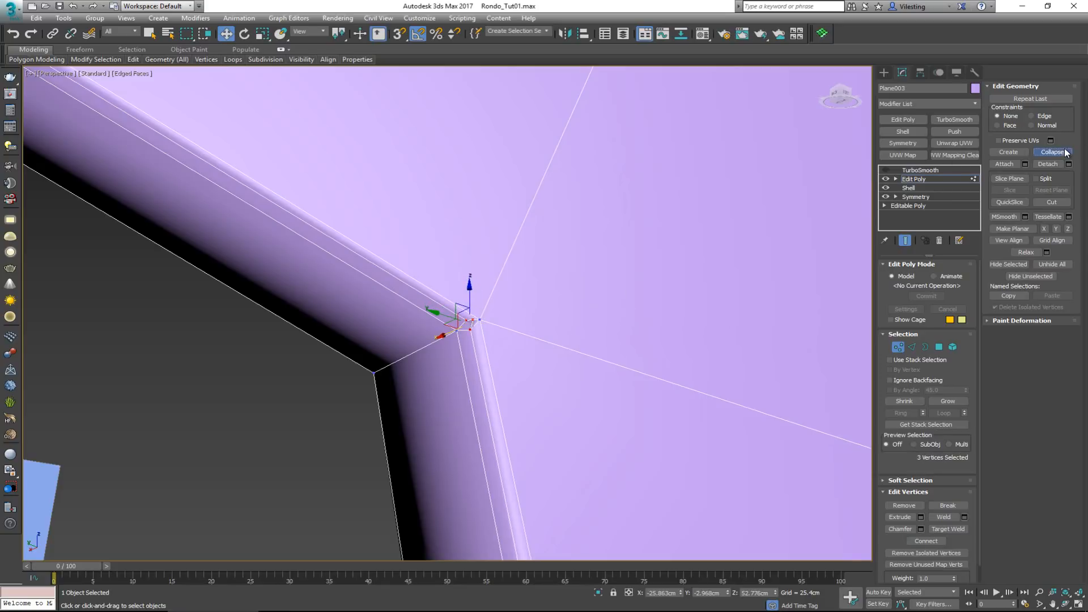
pyautogui.click(1065, 153)
# On the opposite face of the same upper corner, collapse the middle three and the outer three chamfer vertices into one vertex per row
pyautogui.keyDown('alt'); pyautogui.moveTo(701, 252); pyautogui.dragTo(338, 279, button='middle'); pyautogui.keyUp('alt')
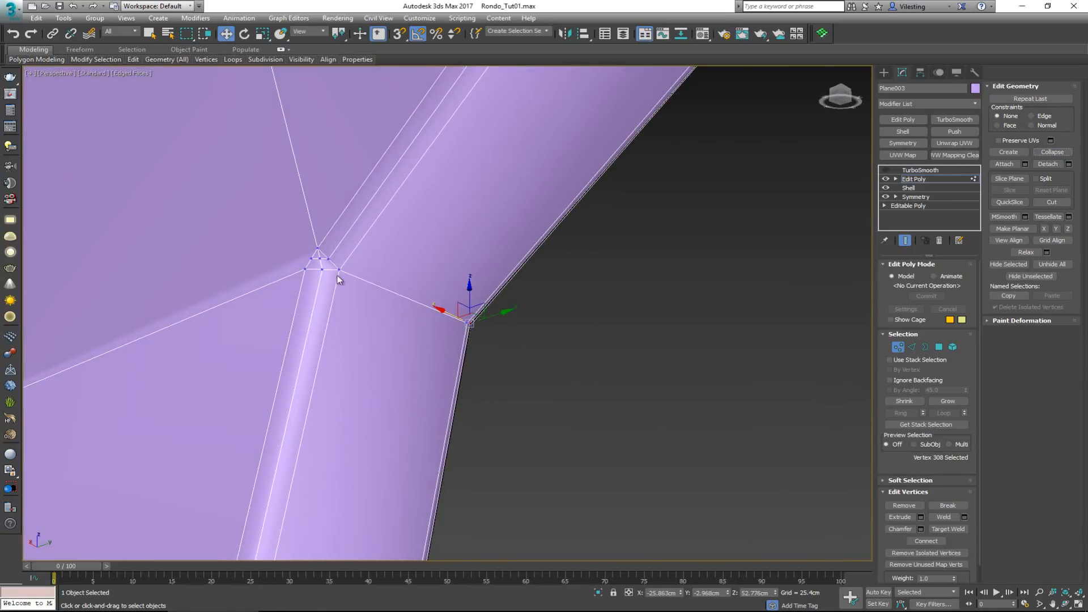
pyautogui.click(322, 269)
pyautogui.keyDown('ctrl'); pyautogui.click(319, 259); pyautogui.keyUp('ctrl')
pyautogui.keyDown('ctrl'); pyautogui.click(328, 259); pyautogui.keyUp('ctrl')
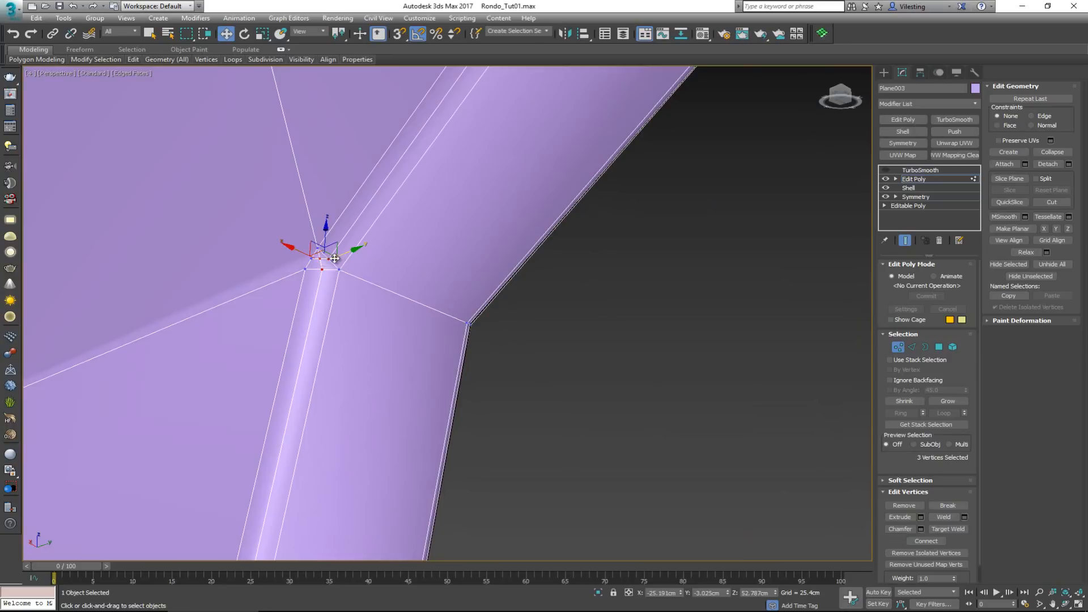
pyautogui.click(1054, 152)
pyautogui.click(304, 271)
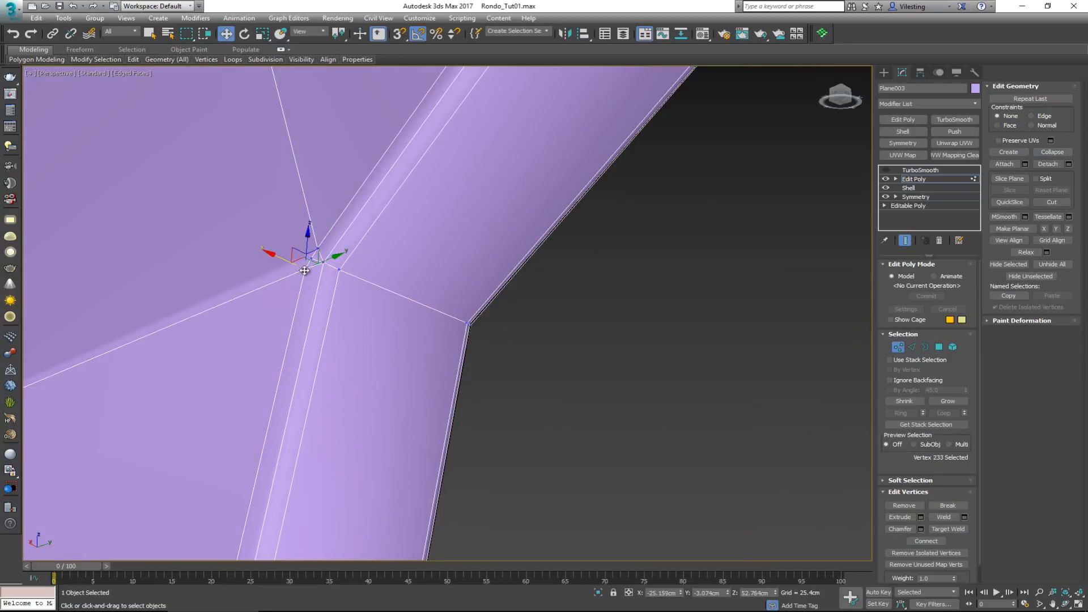
pyautogui.keyDown('ctrl'); pyautogui.click(310, 259); pyautogui.keyUp('ctrl')
pyautogui.keyDown('ctrl'); pyautogui.click(316, 248); pyautogui.keyUp('ctrl')
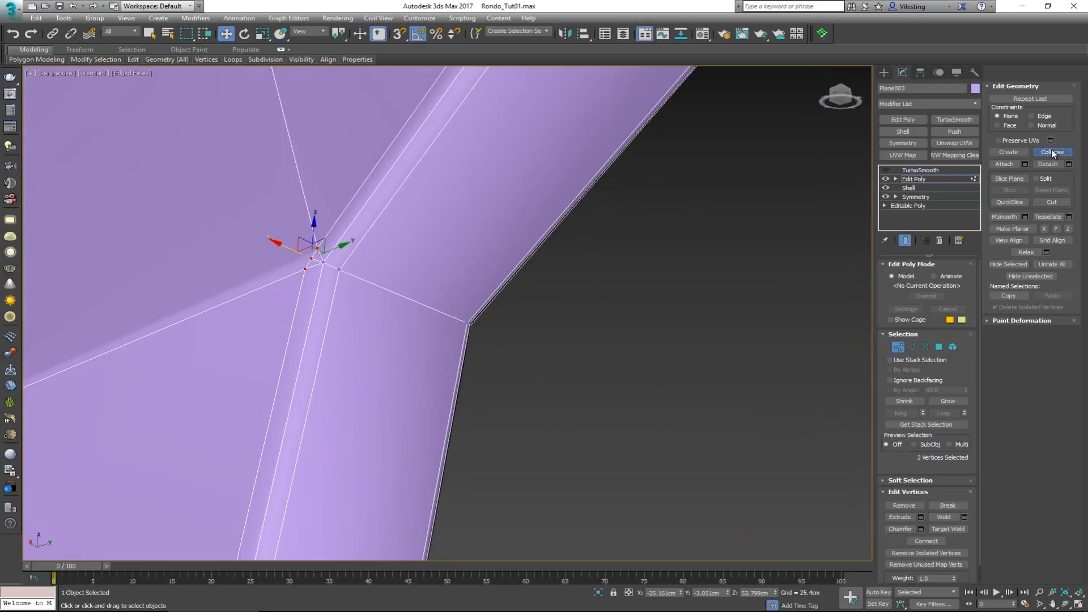
pyautogui.click(1052, 152)
# At the opening's next corner below, collapse the three middle-row chamfer vertices into one
pyautogui.scroll(-8, 498, 258)
pyautogui.keyDown('alt'); pyautogui.moveTo(501, 259); pyautogui.dragTo(566, 318, button='middle'); pyautogui.keyUp('alt')
pyautogui.scroll(6, 495, 323)
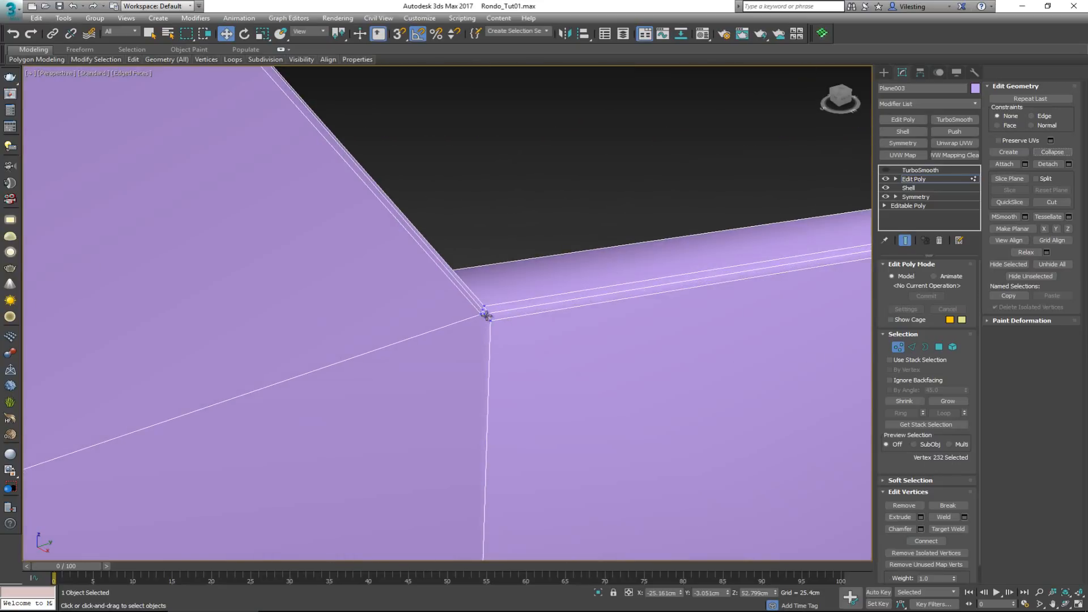
pyautogui.click(485, 315)
pyautogui.keyDown('alt'); pyautogui.moveTo(486, 315); pyautogui.dragTo(477, 290, button='middle'); pyautogui.keyUp('alt')
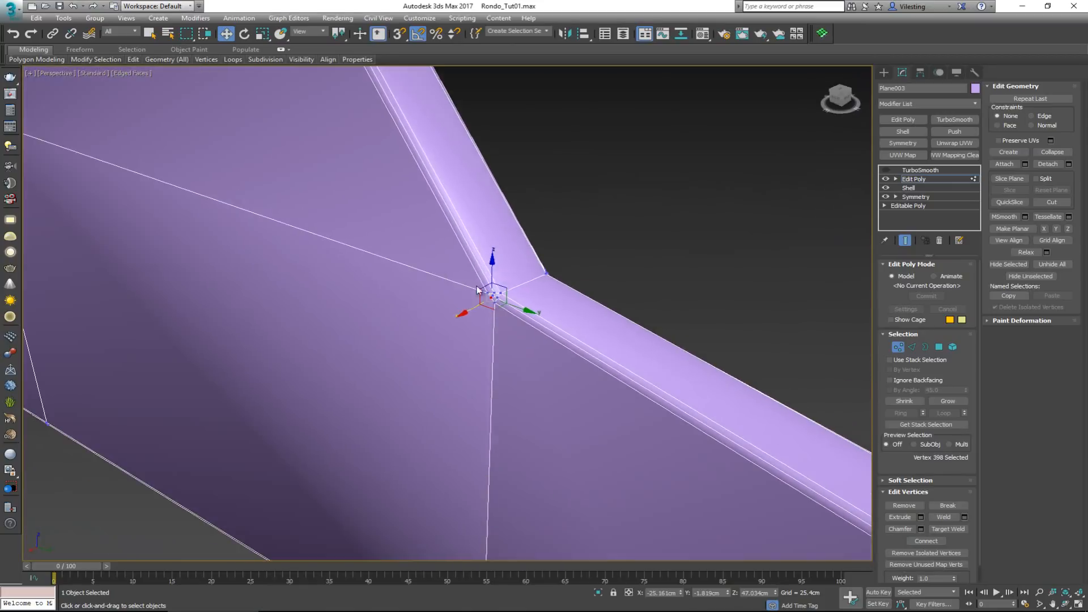
pyautogui.scroll(2, 489, 295)
pyautogui.scroll(-2, 490, 299)
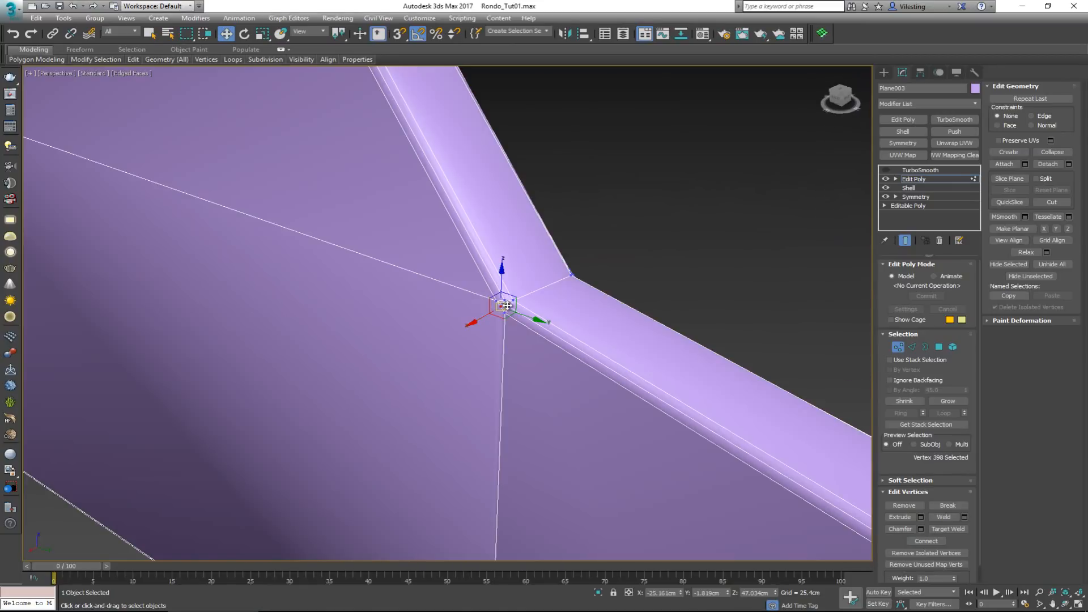
pyautogui.click(507, 306)
pyautogui.scroll(2, 509, 306)
pyautogui.scroll(-1, 510, 307)
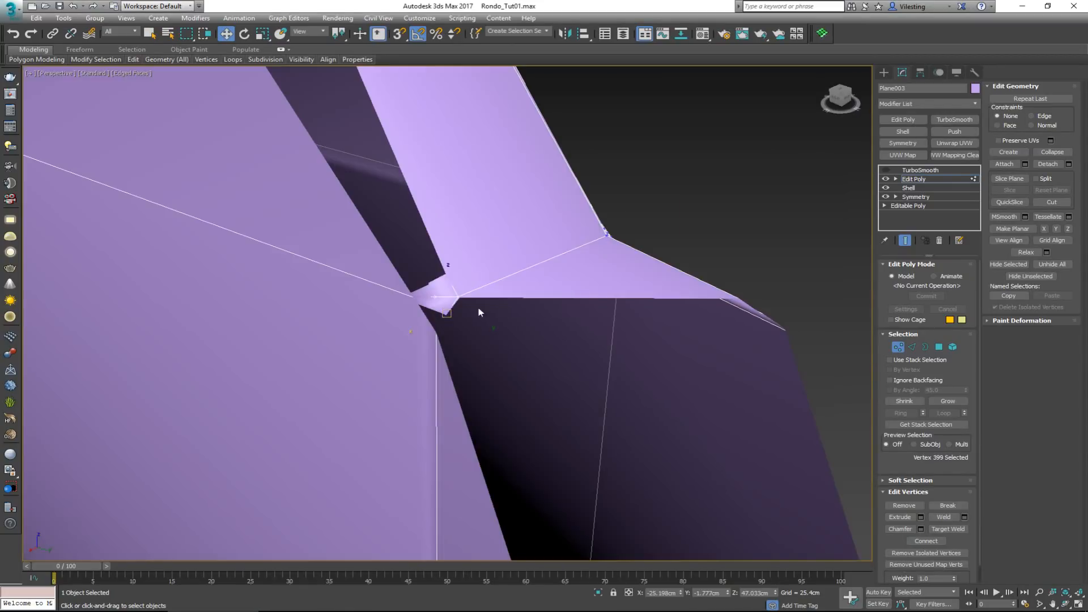
pyautogui.scroll(-2, 444, 308)
pyautogui.scroll(4, 444, 308)
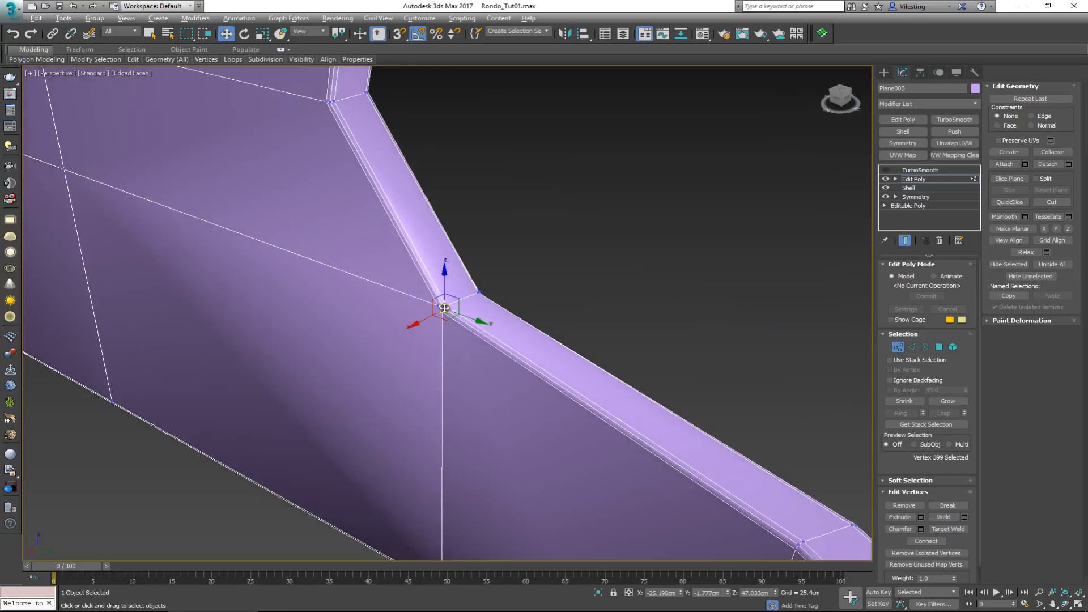
pyautogui.scroll(-2, 445, 308)
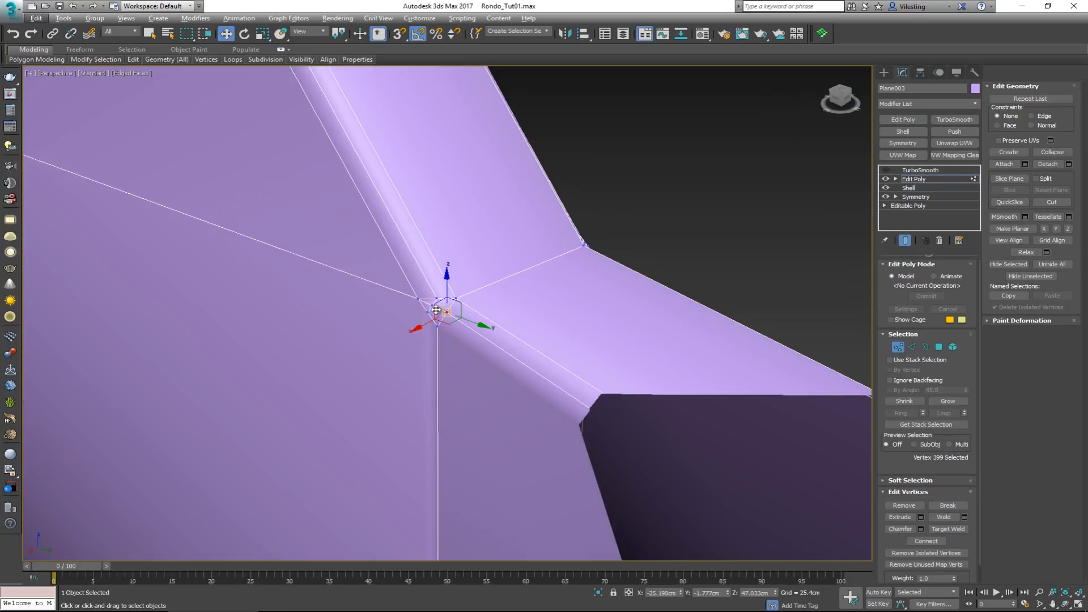
pyautogui.keyDown('ctrl'); pyautogui.click(437, 298); pyautogui.keyUp('ctrl')
pyautogui.keyDown('ctrl'); pyautogui.click(437, 298); pyautogui.keyUp('ctrl')
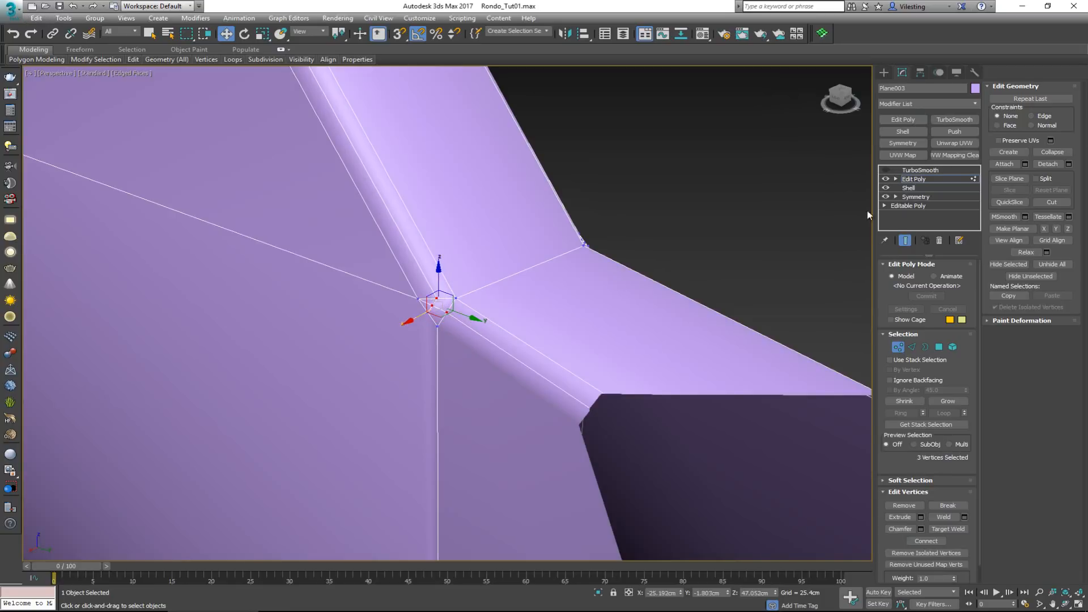
pyautogui.click(1039, 154)
# Collapse the three outer-row chamfer vertices at this same lower corner into one
pyautogui.click(419, 298)
pyautogui.keyDown('ctrl'); pyautogui.click(427, 312); pyautogui.keyUp('ctrl')
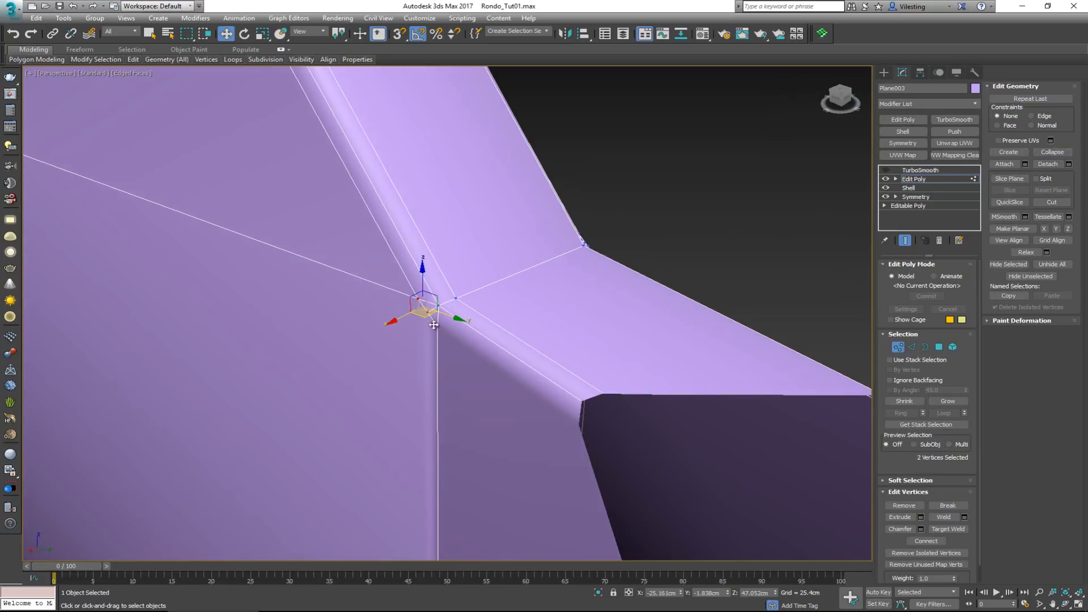
pyautogui.keyDown('ctrl'); pyautogui.click(435, 327); pyautogui.keyUp('ctrl')
pyautogui.click(1046, 153)
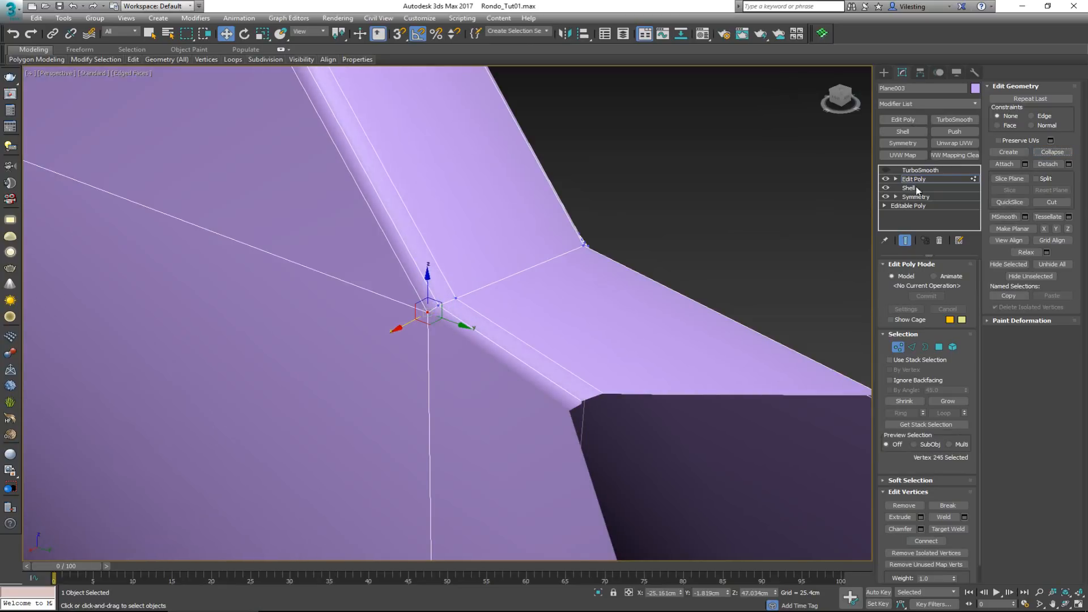
# On the opposite face of that lower corner, collapse the middle three and the outer three chamfer vertices into one vertex per row
pyautogui.moveTo(618, 230); pyautogui.dragTo(556, 267)
pyautogui.keyDown('alt'); pyautogui.moveTo(658, 263); pyautogui.dragTo(540, 265, button='middle'); pyautogui.keyUp('alt')
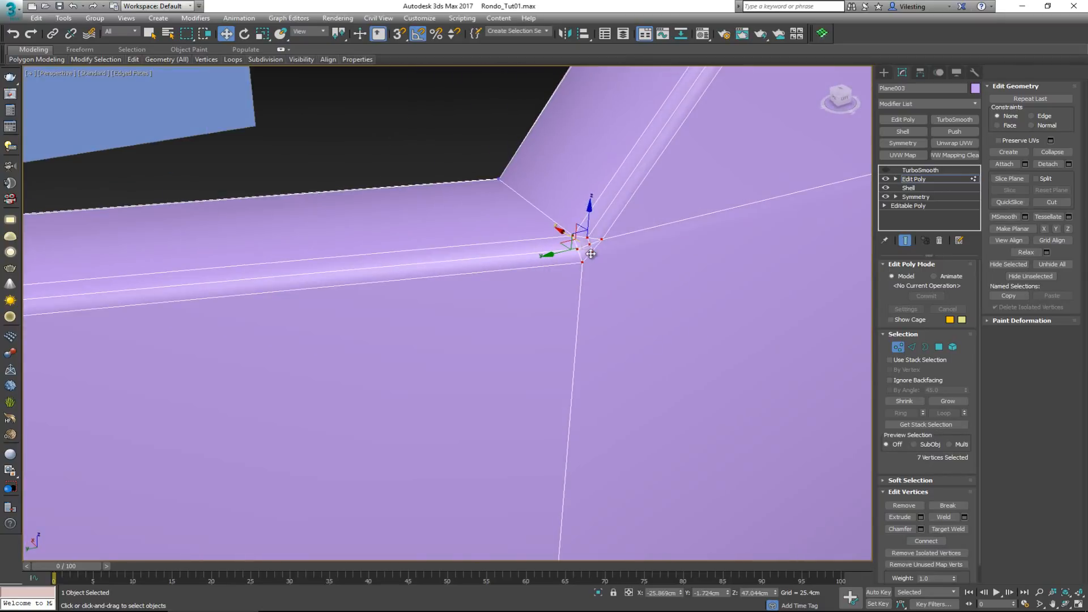
pyautogui.click(576, 250)
pyautogui.keyDown('ctrl'); pyautogui.click(589, 244); pyautogui.keyUp('ctrl')
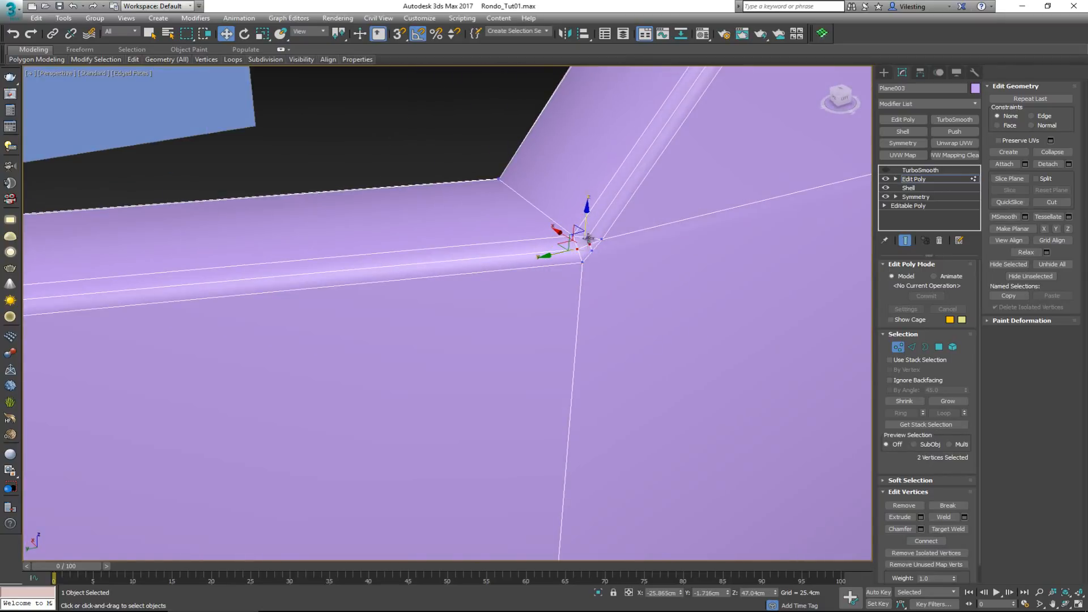
pyautogui.keyDown('ctrl'); pyautogui.click(587, 237); pyautogui.keyUp('ctrl')
pyautogui.click(1048, 152)
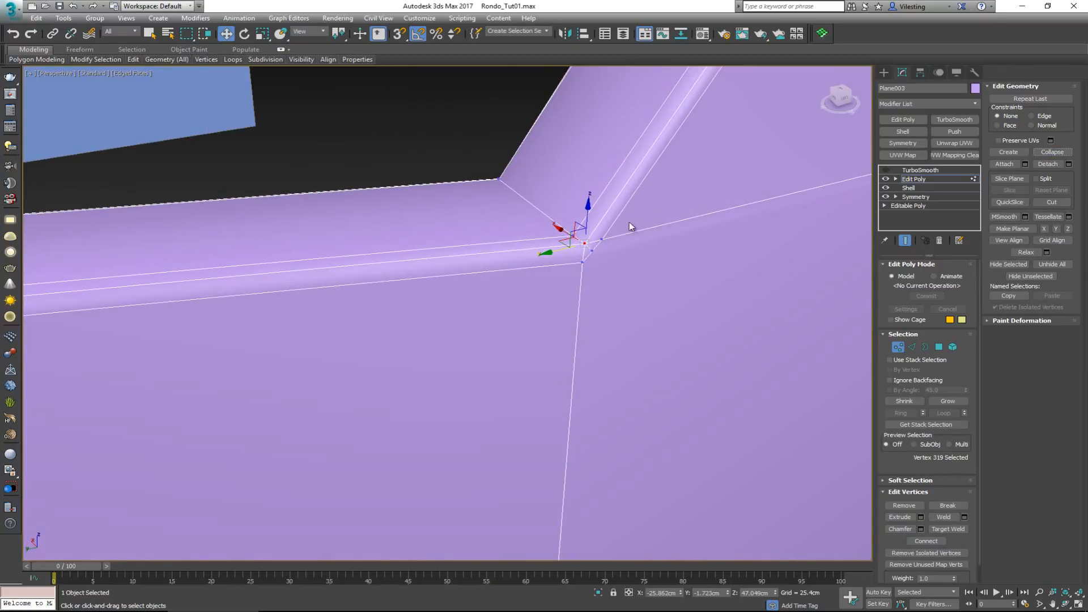
pyautogui.hotkey('ctrl', 'z')
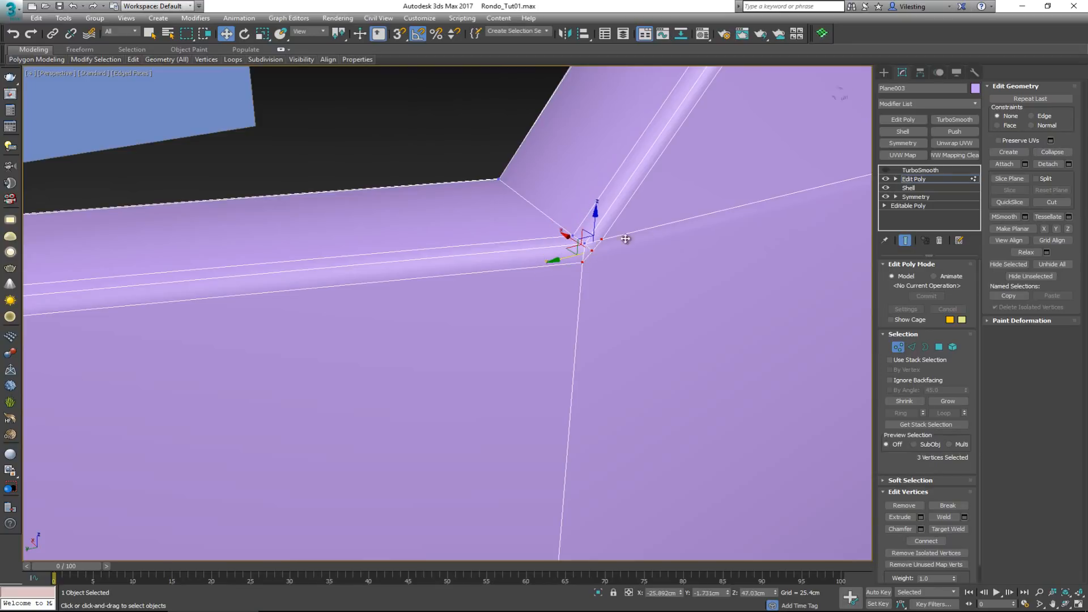
pyautogui.click(1048, 153)
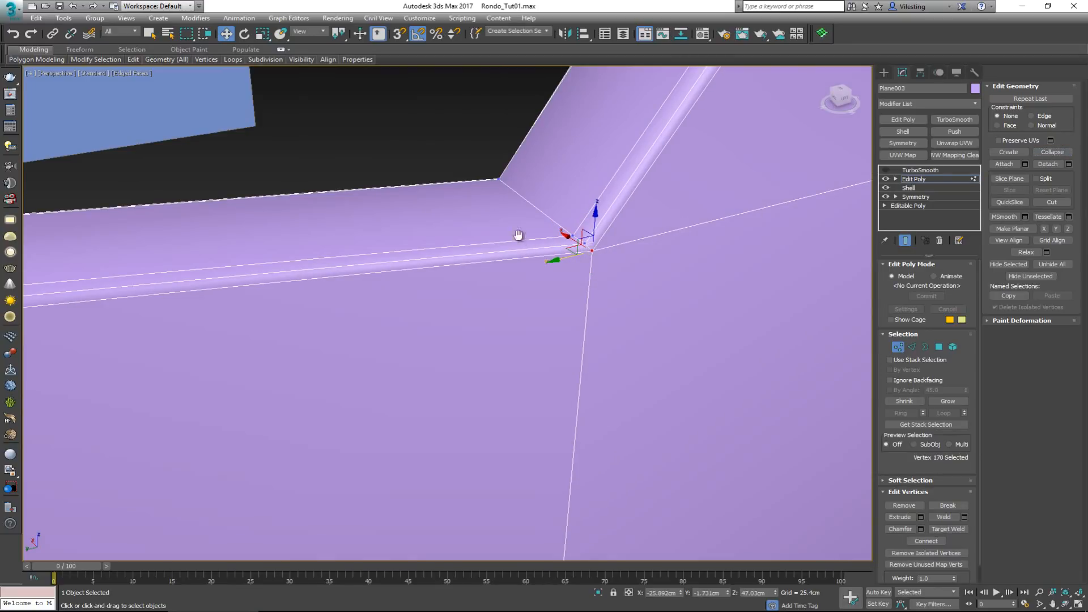
# Leave vertex editing and add a Symmetry modifier above Edit Poly, mirrored on the Z axis, to copy the corner cleanup to the other half
pyautogui.scroll(-10, 515, 235)
pyautogui.keyDown('alt'); pyautogui.moveTo(314, 206); pyautogui.dragTo(813, 294, button='middle'); pyautogui.keyUp('alt')
pyautogui.click(897, 346)
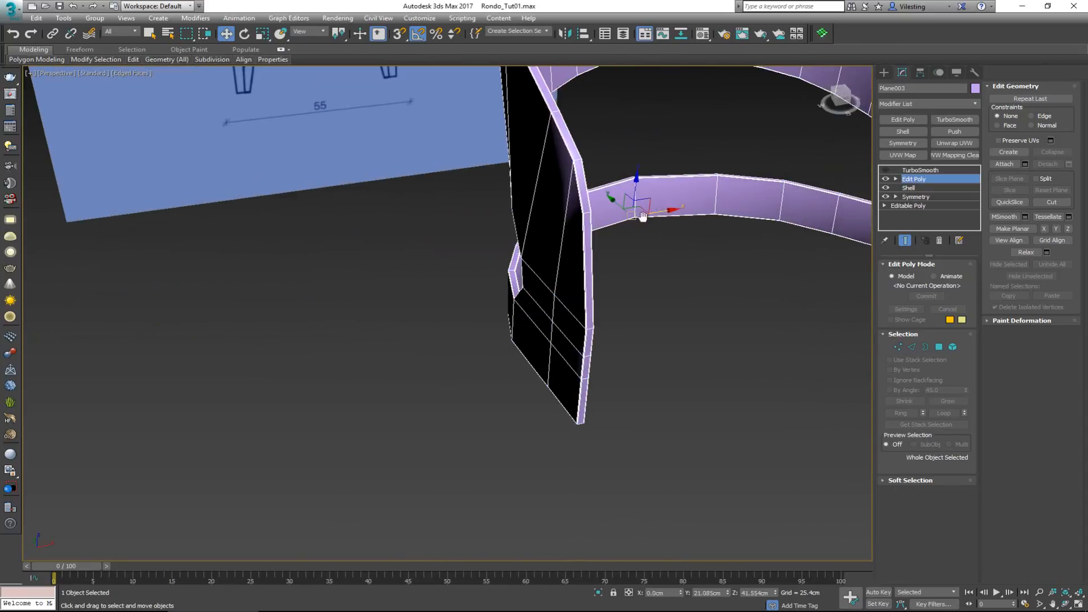
pyautogui.moveTo(861, 143); pyautogui.dragTo(797, 182, button='middle')
pyautogui.click(907, 147)
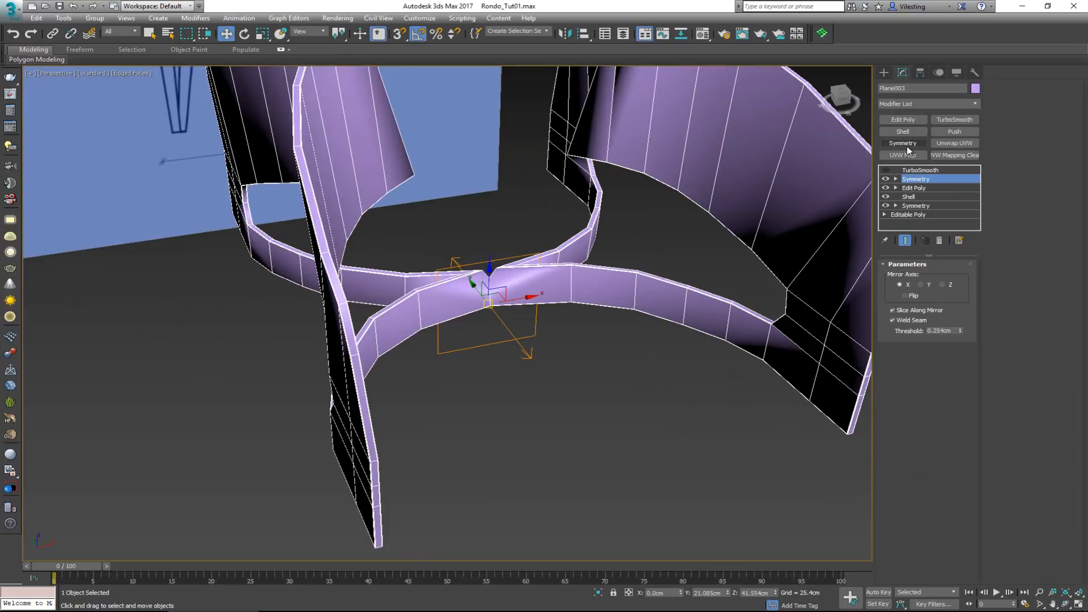
pyautogui.click(942, 285)
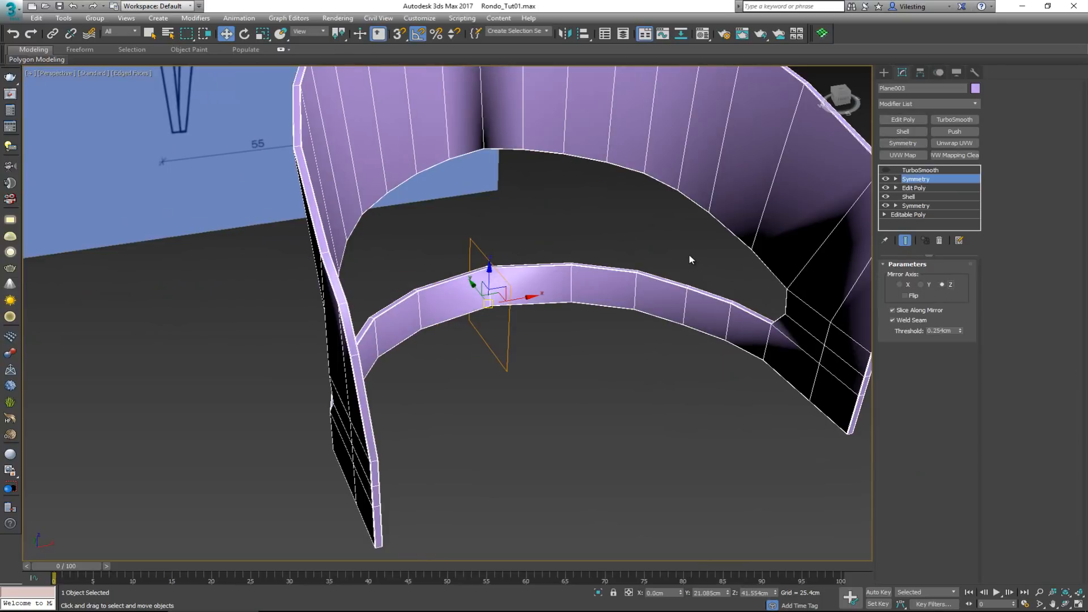
# Inspect the mirrored corners around the opening and turn the TurboSmooth modifier back on
pyautogui.keyDown('alt'); pyautogui.moveTo(690, 259); pyautogui.dragTo(756, 246, button='middle'); pyautogui.keyUp('alt')
pyautogui.scroll(5, 598, 451)
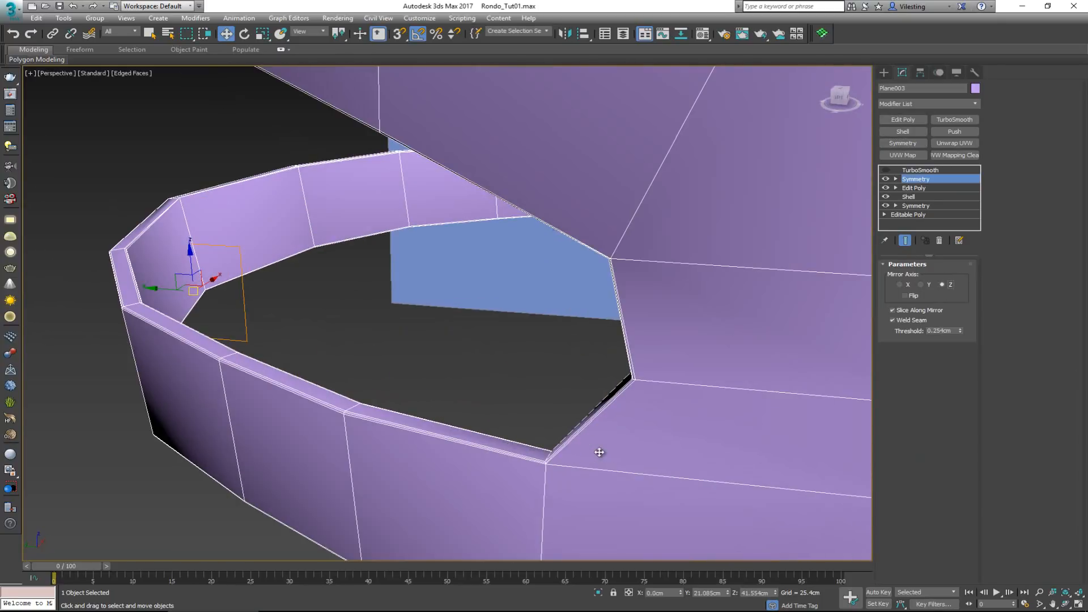
pyautogui.scroll(3, 611, 276)
pyautogui.scroll(-5, 613, 275)
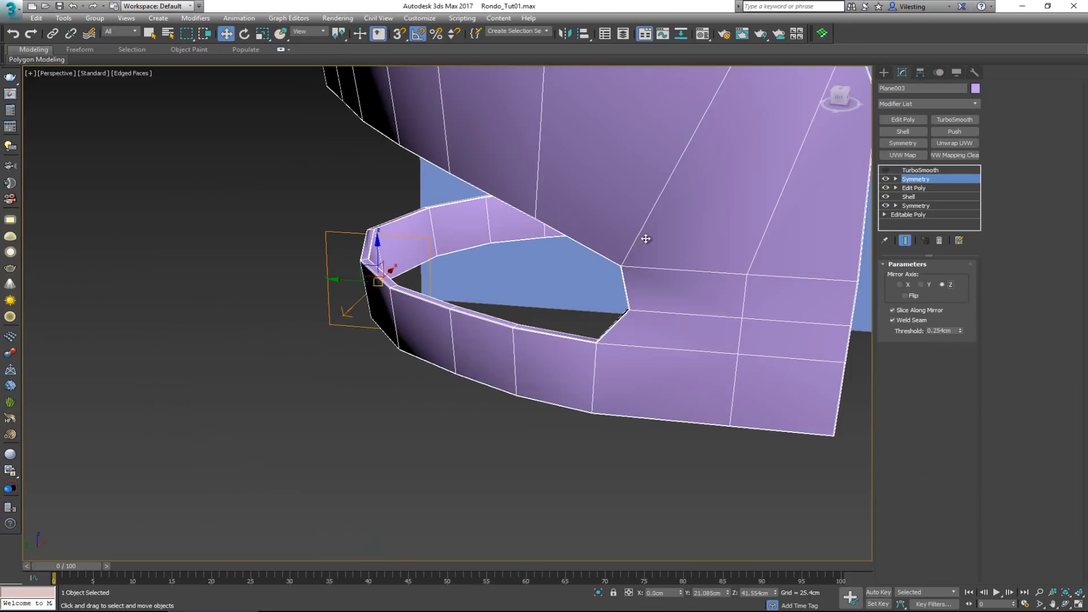
pyautogui.moveTo(643, 236); pyautogui.dragTo(592, 326, button='middle')
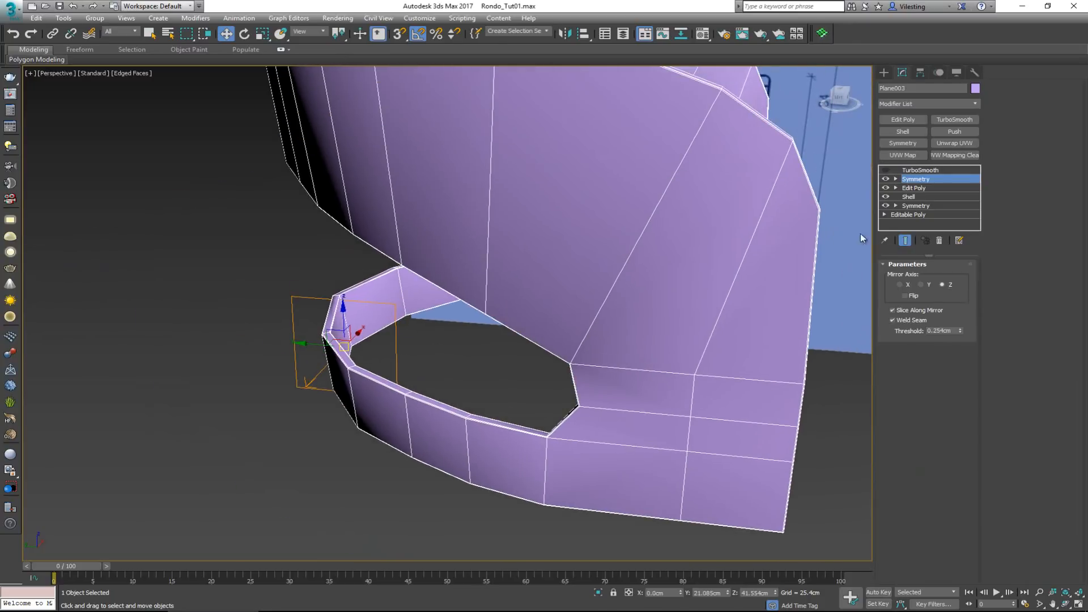
pyautogui.click(885, 169)
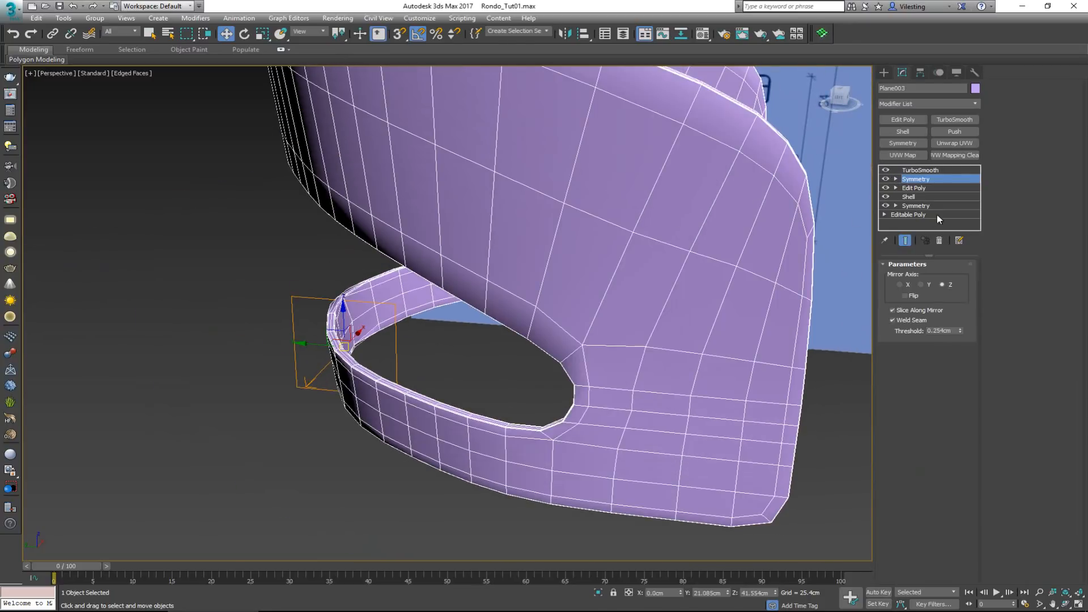
# Set TurboSmooth to 2 iterations and reduce the upper Symmetry modifier's seam weld threshold to 0.025 cm
pyautogui.click(945, 170)
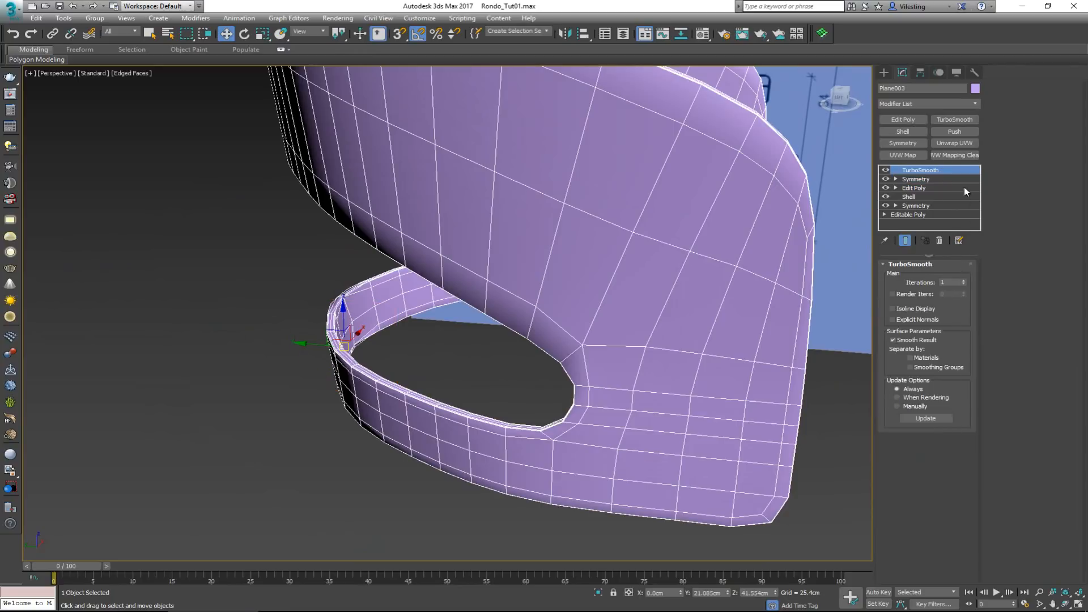
pyautogui.click(964, 281)
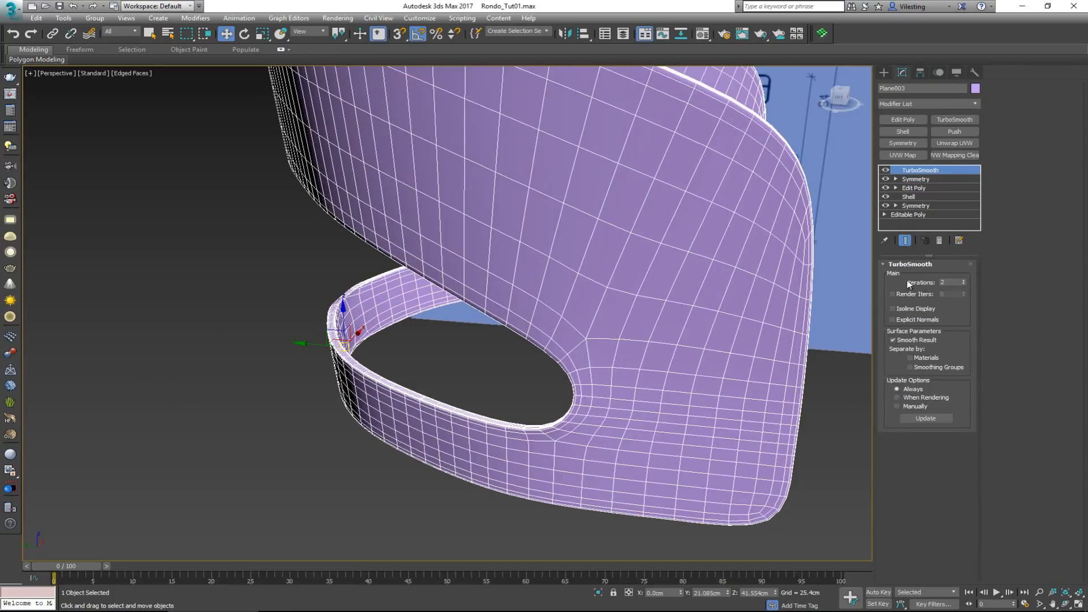
pyautogui.keyDown('alt'); pyautogui.moveTo(452, 239); pyautogui.dragTo(488, 236, button='middle'); pyautogui.keyUp('alt')
pyautogui.scroll(5, 462, 157)
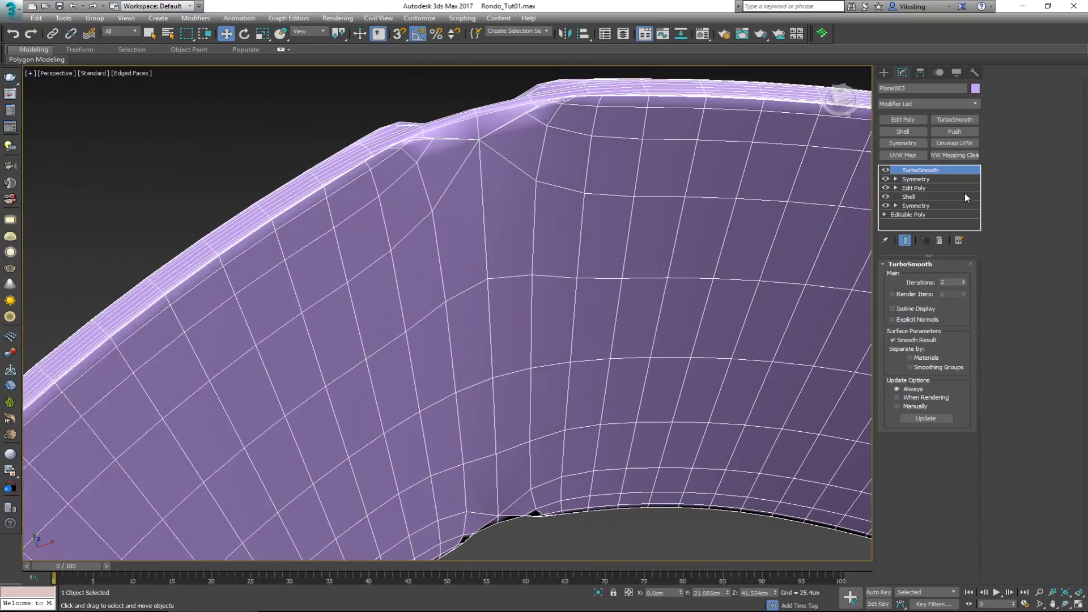
pyautogui.click(929, 180)
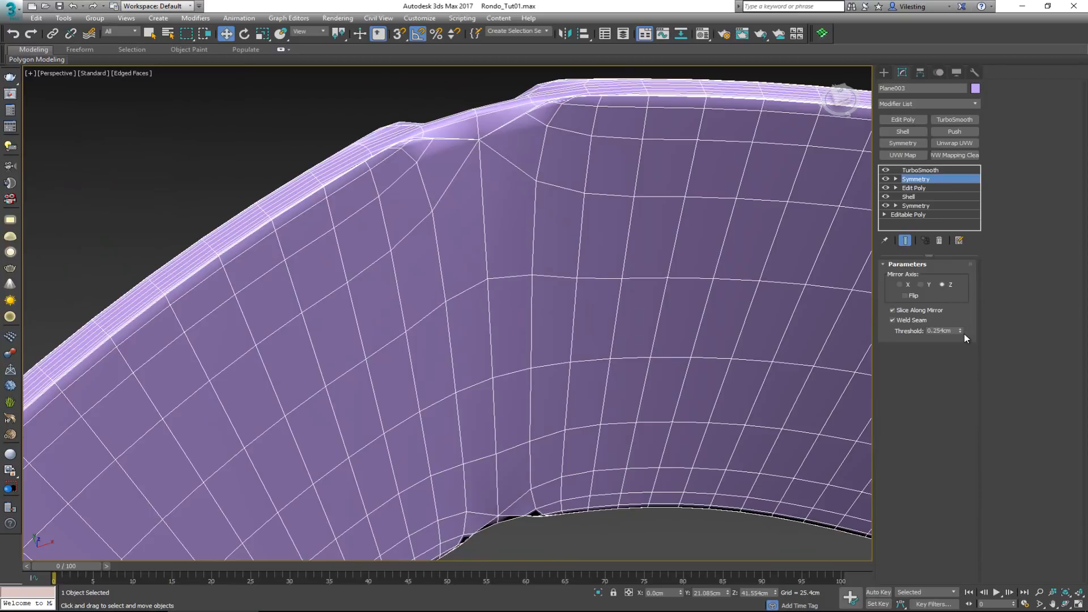
pyautogui.rightClick(961, 330)
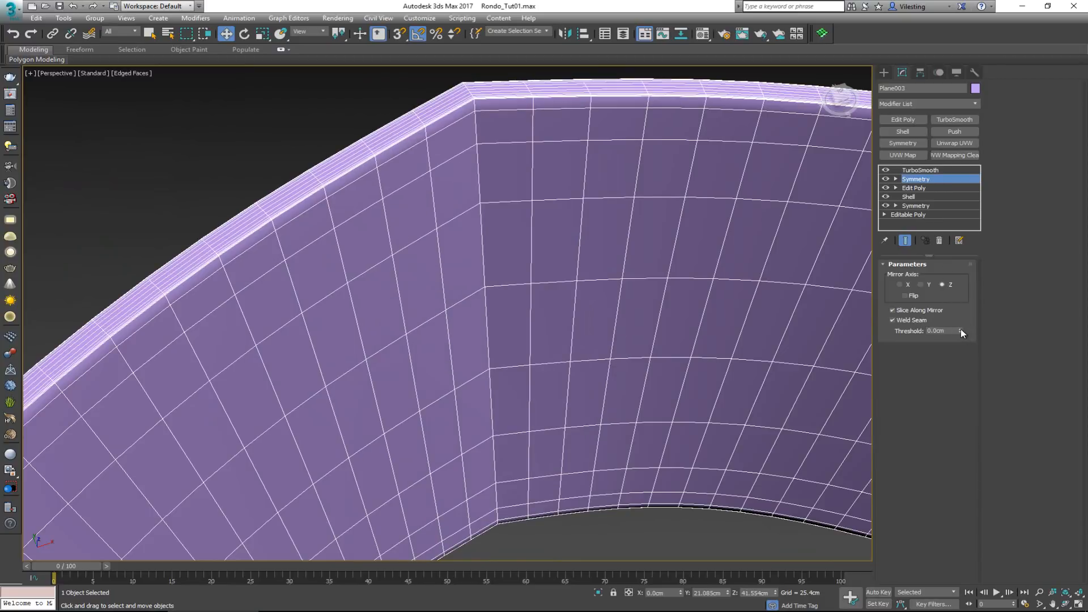
pyautogui.click(961, 329)
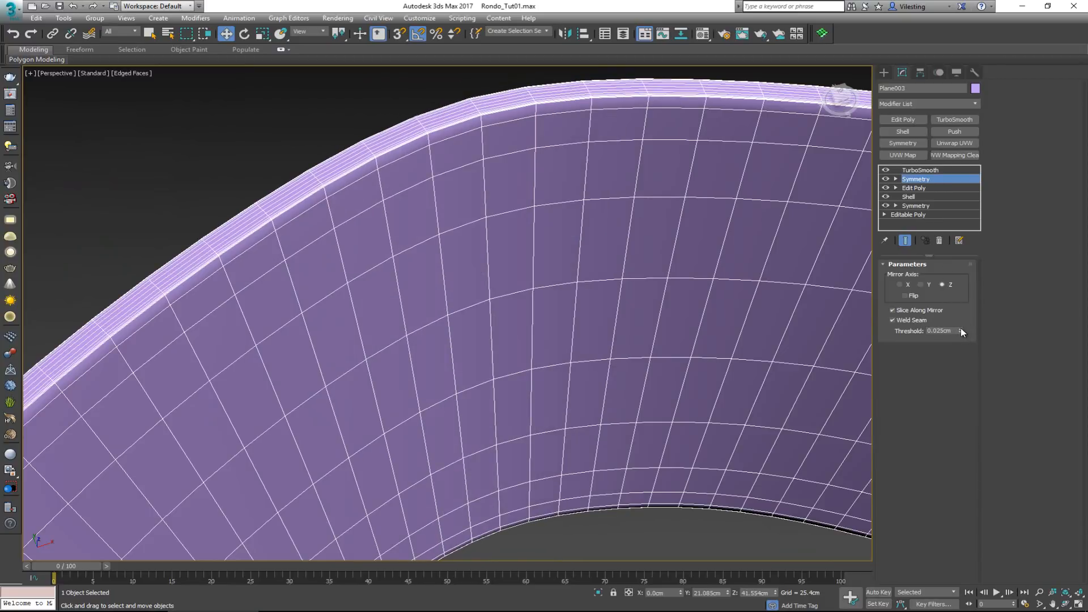
# Turn TurboSmooth off and, in Edit Poly vertex mode, select the vertices along the rear centre line of the backrest and lower band
pyautogui.scroll(-5, 650, 274)
pyautogui.keyDown('alt'); pyautogui.moveTo(630, 304); pyautogui.dragTo(732, 309, button='middle'); pyautogui.keyUp('alt')
pyautogui.moveTo(606, 327)
pyautogui.mouseDown(button='middle')
pyautogui.moveTo(653, 227)
pyautogui.moveTo(631, 268)
pyautogui.moveTo(612, 274)
pyautogui.moveTo(615, 309)
pyautogui.mouseUp(button='middle')
pyautogui.moveTo(614, 309); pyautogui.dragTo(491, 362, button='middle')
pyautogui.scroll(-5, 603, 265)
pyautogui.scroll(4, 491, 363)
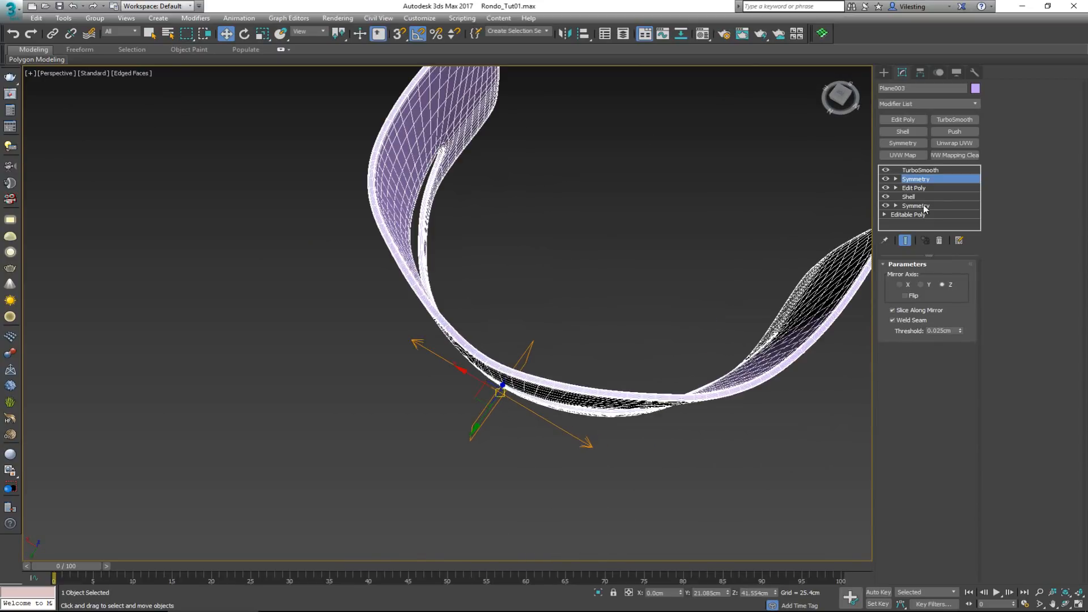
pyautogui.click(918, 187)
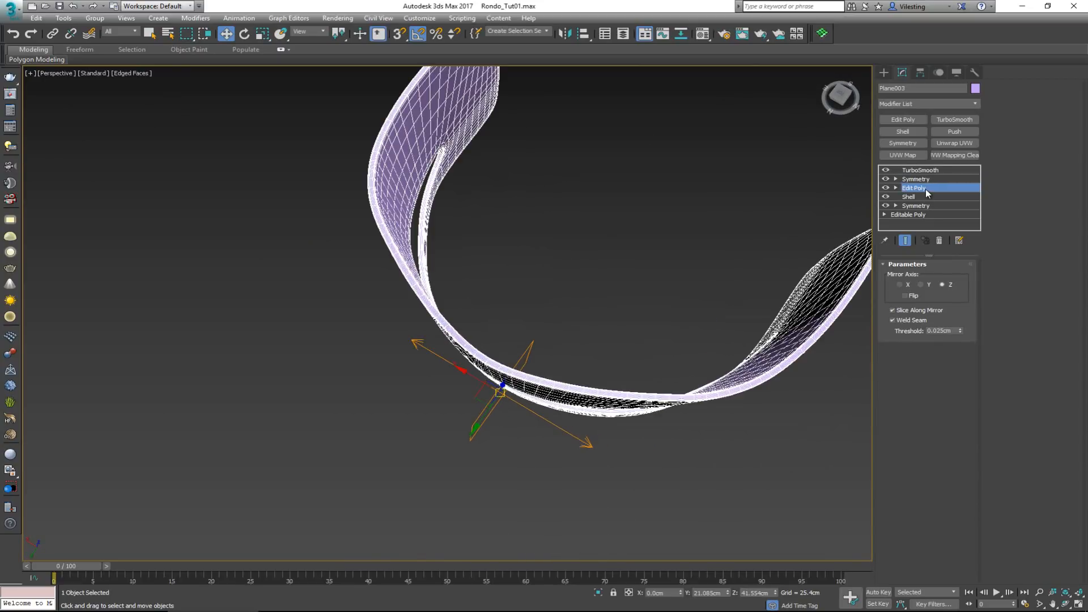
pyautogui.click(886, 171)
pyautogui.keyDown('alt'); pyautogui.moveTo(684, 238); pyautogui.dragTo(709, 231, button='middle'); pyautogui.keyUp('alt')
pyautogui.press('1')
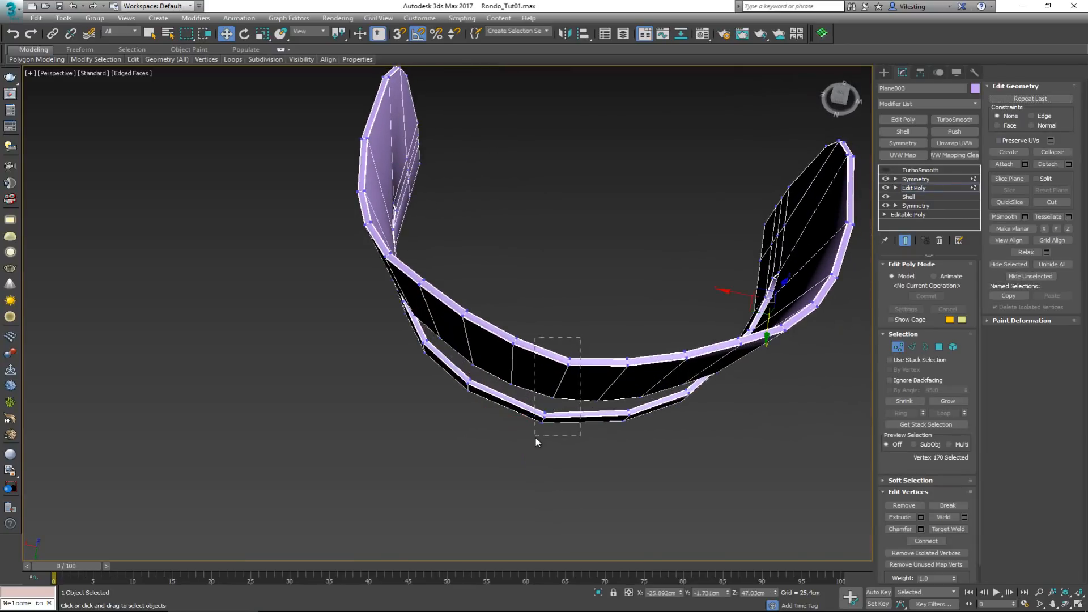
pyautogui.moveTo(535, 437); pyautogui.dragTo(543, 440)
# In the Top view, move the selected centre-line vertices about 0.65 cm inward along Y to flatten the peak at the back
pyautogui.moveTo(606, 391)
pyautogui.keyDown('alt'); pyautogui.mouseDown(button='middle')
pyautogui.moveTo(617, 347)
pyautogui.moveTo(604, 380)
pyautogui.mouseUp(button='middle'); pyautogui.keyUp('alt')
pyautogui.hotkey('alt', 'w')
pyautogui.hotkey('alt', 'w')
pyautogui.scroll(4, 337, 356)
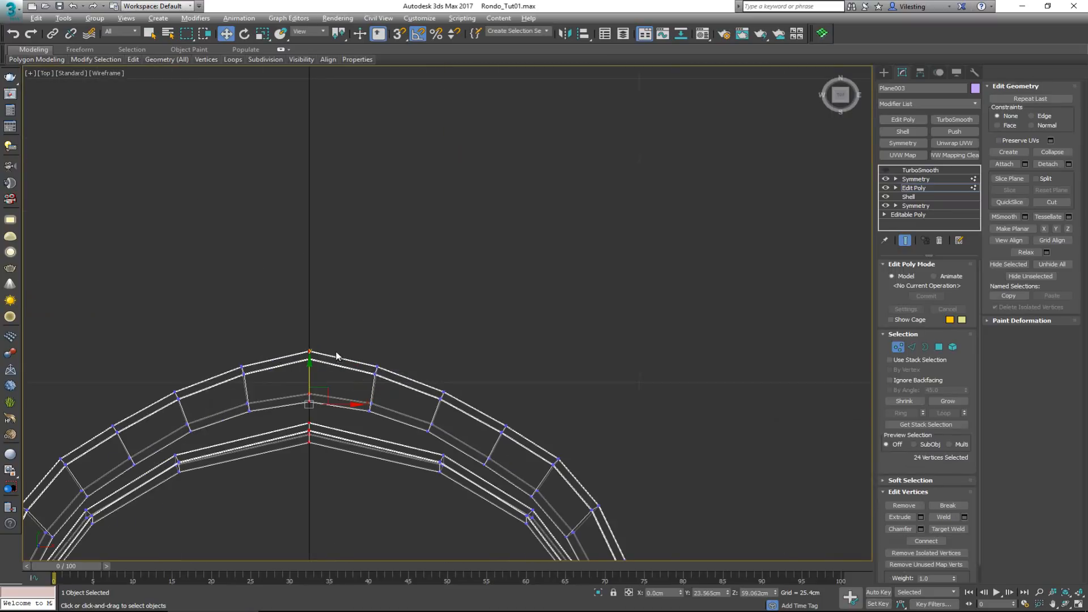
pyautogui.moveTo(310, 370); pyautogui.dragTo(309, 377)
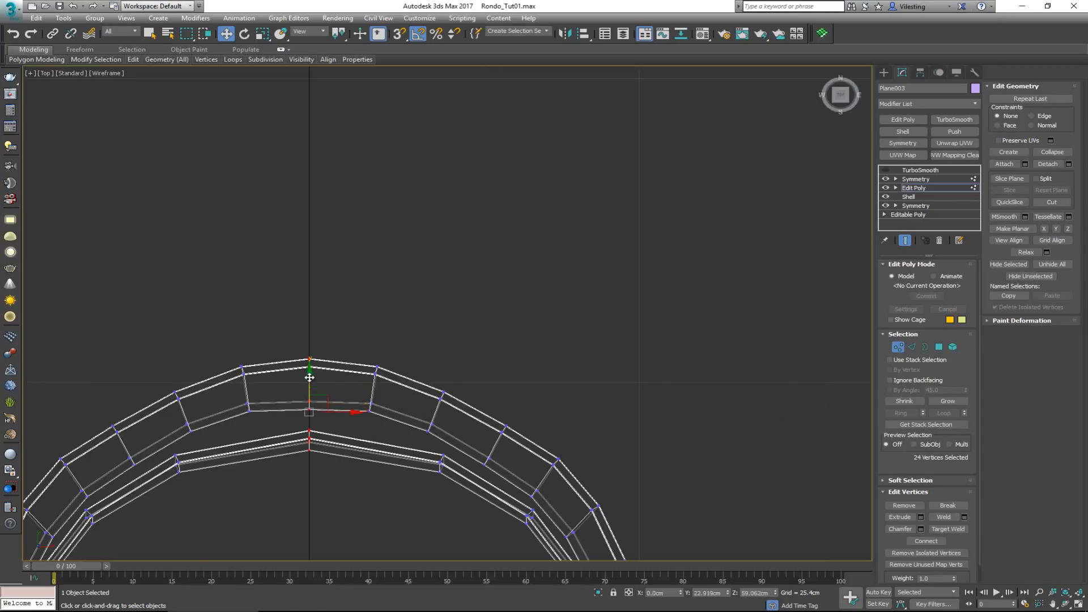
# Return to the maximized Perspective view, leave vertex editing and turn the TurboSmooth modifier back on
pyautogui.hotkey('alt', 'w')
pyautogui.rightClick(208, 368)
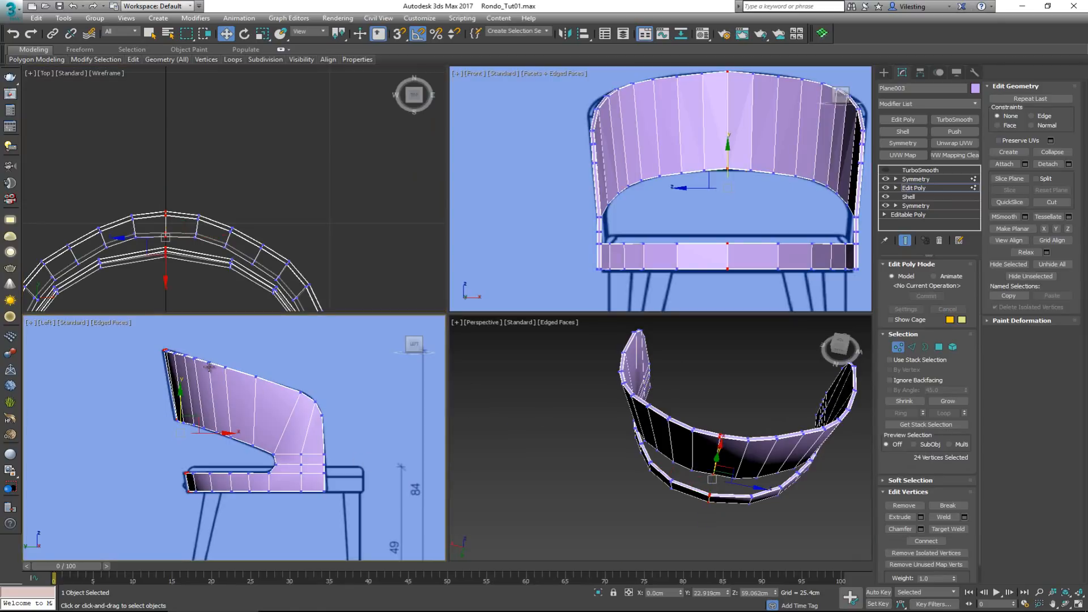
pyautogui.click(677, 391)
pyautogui.moveTo(721, 408); pyautogui.dragTo(700, 413, button='middle')
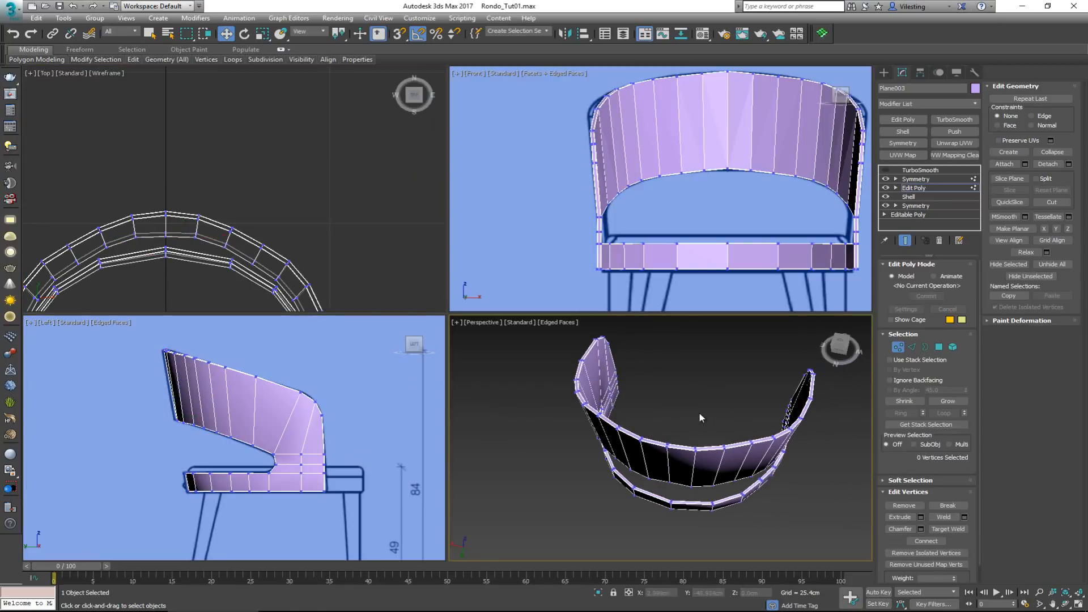
pyautogui.hotkey('alt', 'w')
pyautogui.click(898, 346)
pyautogui.click(886, 171)
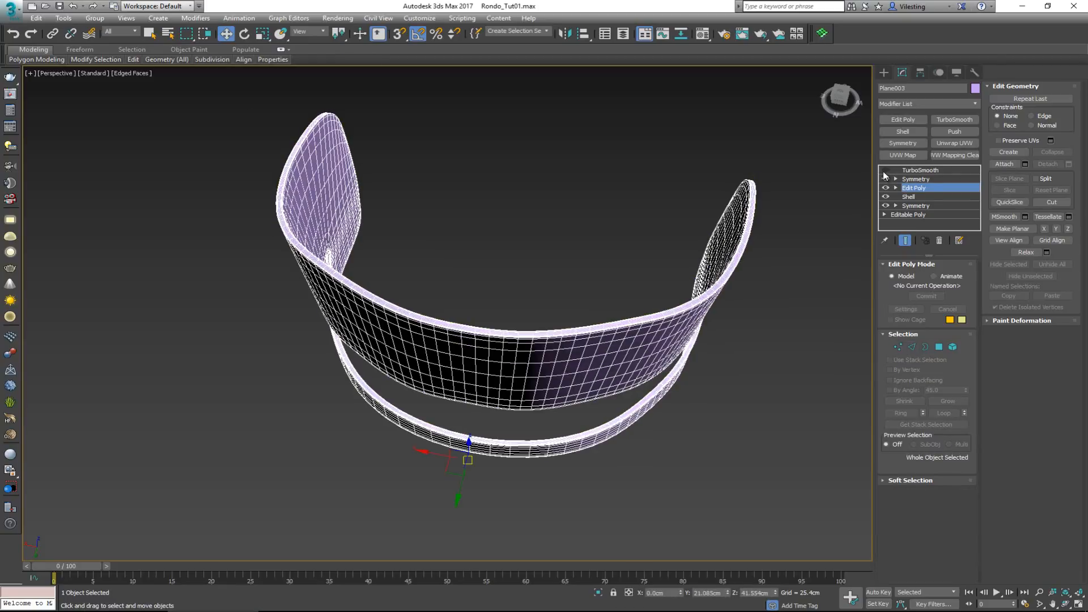
# Deselect the frame and inspect the smoothed backrest and opening from several sides, with edged faces hidden for the final check
pyautogui.click(521, 230)
pyautogui.keyDown('alt'); pyautogui.moveTo(534, 257); pyautogui.dragTo(500, 260, button='middle'); pyautogui.keyUp('alt')
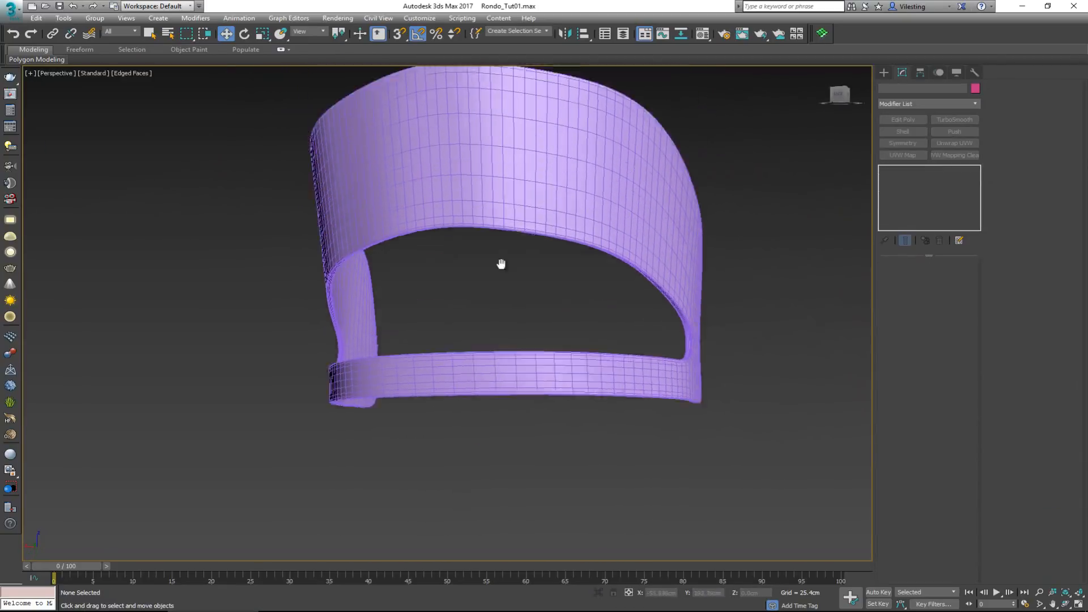
pyautogui.scroll(5, 481, 266)
pyautogui.click(481, 304)
pyautogui.moveTo(488, 304)
pyautogui.keyDown('alt'); pyautogui.mouseDown(button='middle')
pyautogui.moveTo(437, 334)
pyautogui.moveTo(372, 340)
pyautogui.moveTo(483, 315)
pyautogui.mouseUp(button='middle'); pyautogui.keyUp('alt')
pyautogui.click(662, 376)
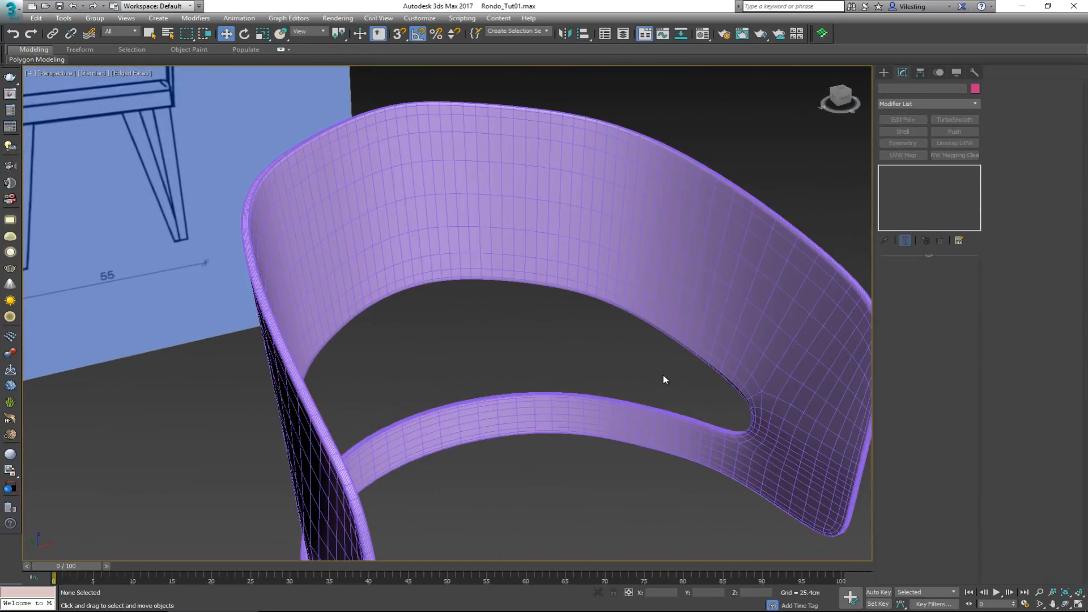
pyautogui.scroll(-4, 663, 376)
pyautogui.press('F4')
pyautogui.moveTo(663, 376)
pyautogui.mouseDown(button='middle')
pyautogui.moveTo(606, 317)
pyautogui.moveTo(674, 301)
pyautogui.moveTo(682, 281)
pyautogui.moveTo(648, 296)
pyautogui.mouseUp(button='middle')
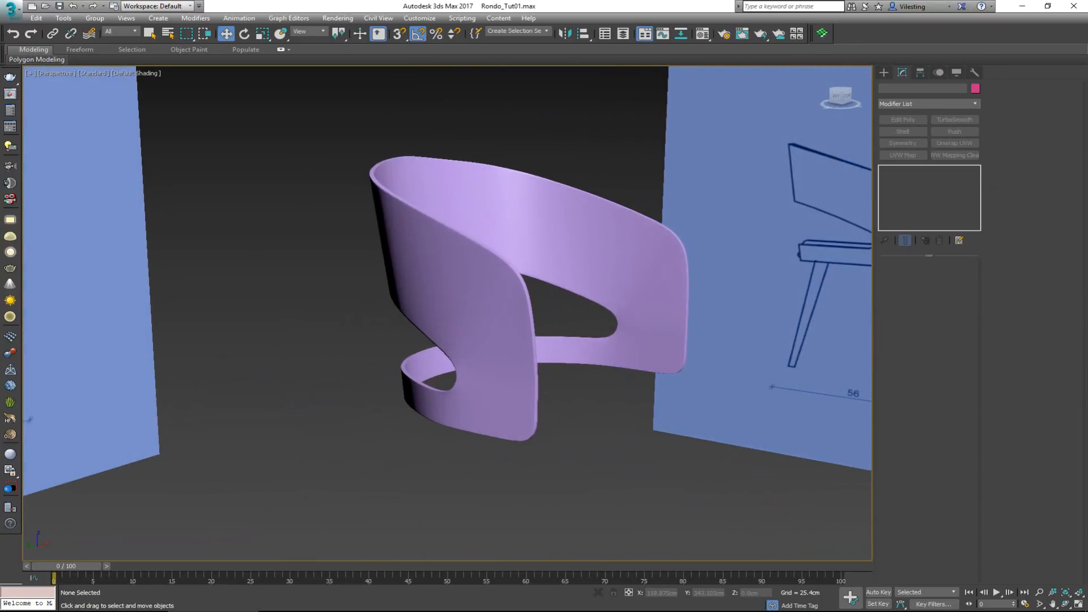
# Switch to Windows Photo Viewer, go to reference photo 02 and place its window so the photo and model can be compared
pyautogui.hotkey('alt', 'Tab')
pyautogui.scroll(-5, 340, 295)
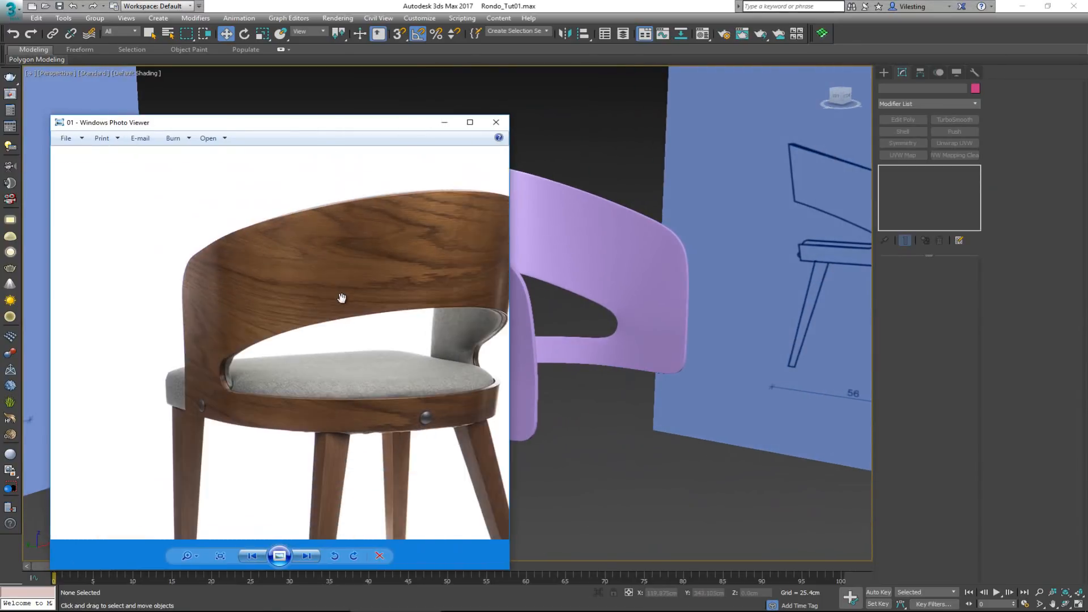
pyautogui.scroll(4, 214, 279)
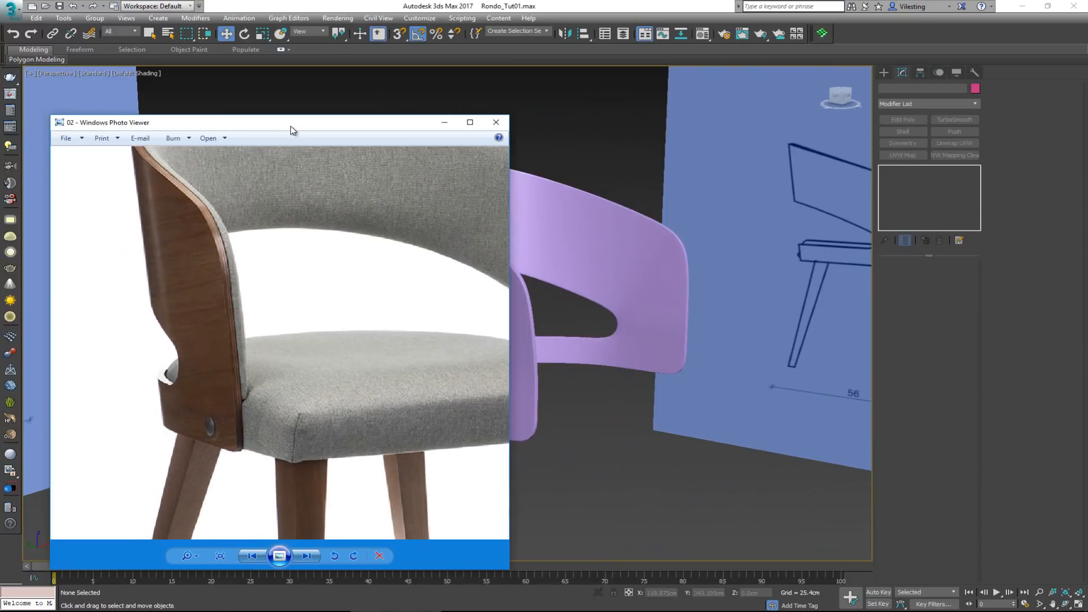
pyautogui.moveTo(290, 127); pyautogui.dragTo(134, 130)
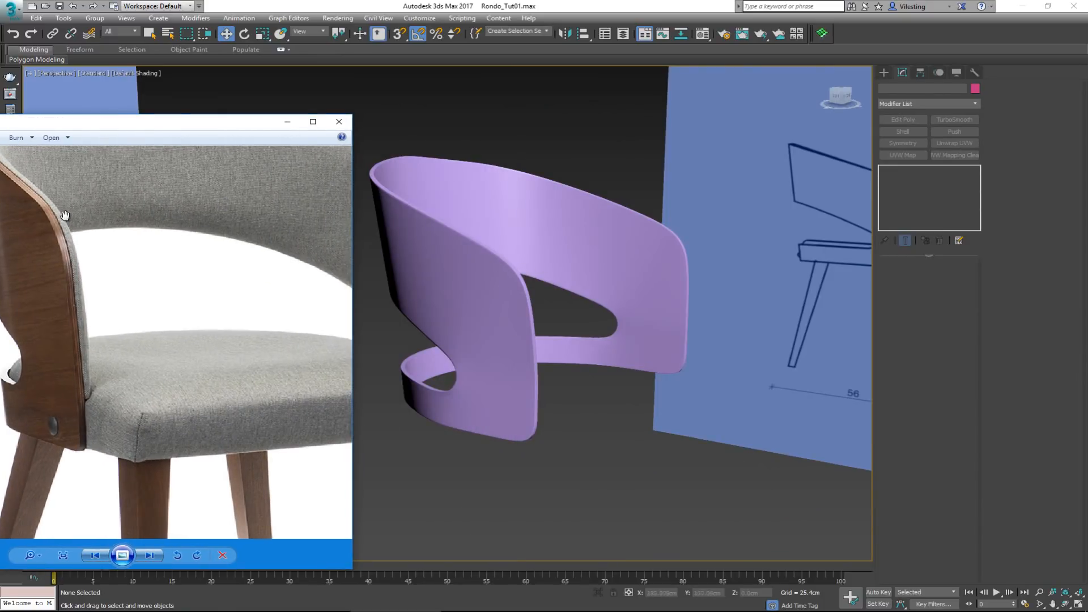
pyautogui.moveTo(48, 218); pyautogui.dragTo(72, 214)
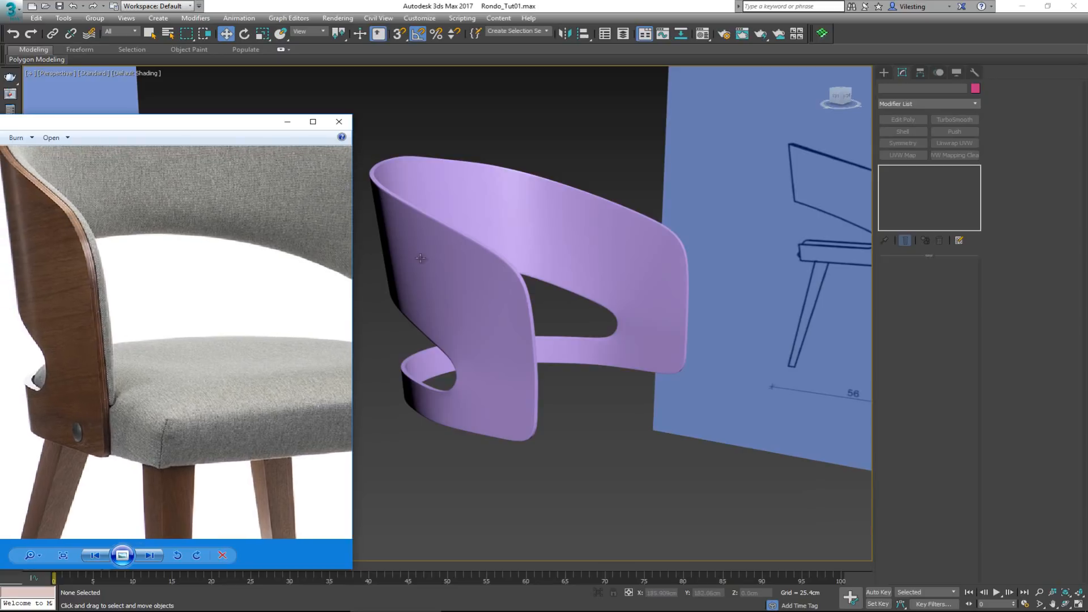
# Select the chair frame, show edged faces again and compare its front edge and lower corner with the reference photo
pyautogui.scroll(5, 531, 283)
pyautogui.click(498, 285)
pyautogui.press('F4')
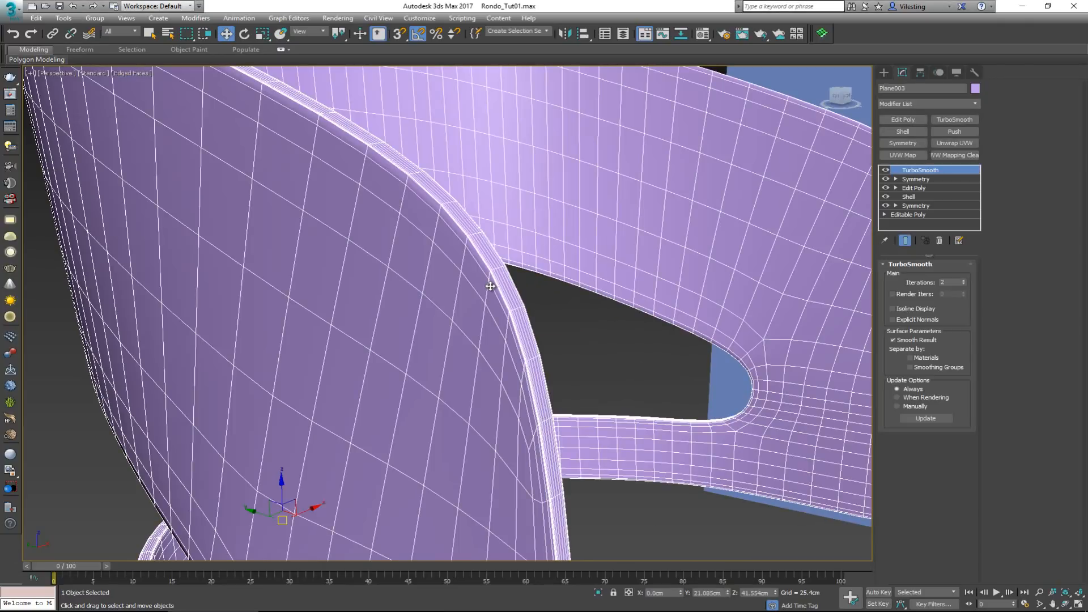
pyautogui.hotkey('alt', 'Tab')
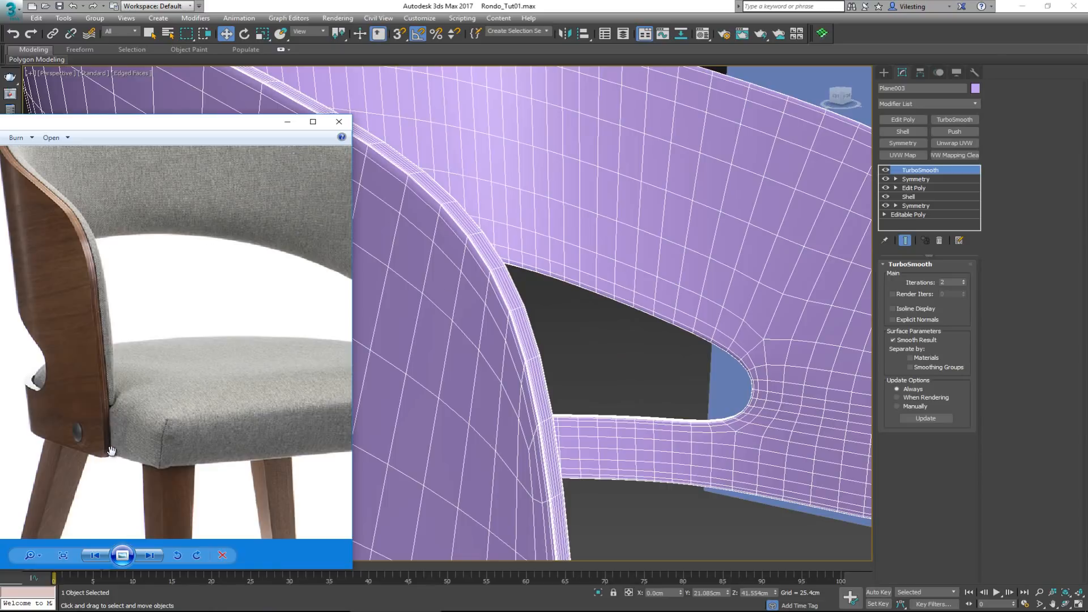
pyautogui.moveTo(421, 443); pyautogui.dragTo(457, 104, button='middle')
pyautogui.scroll(-2, 457, 104)
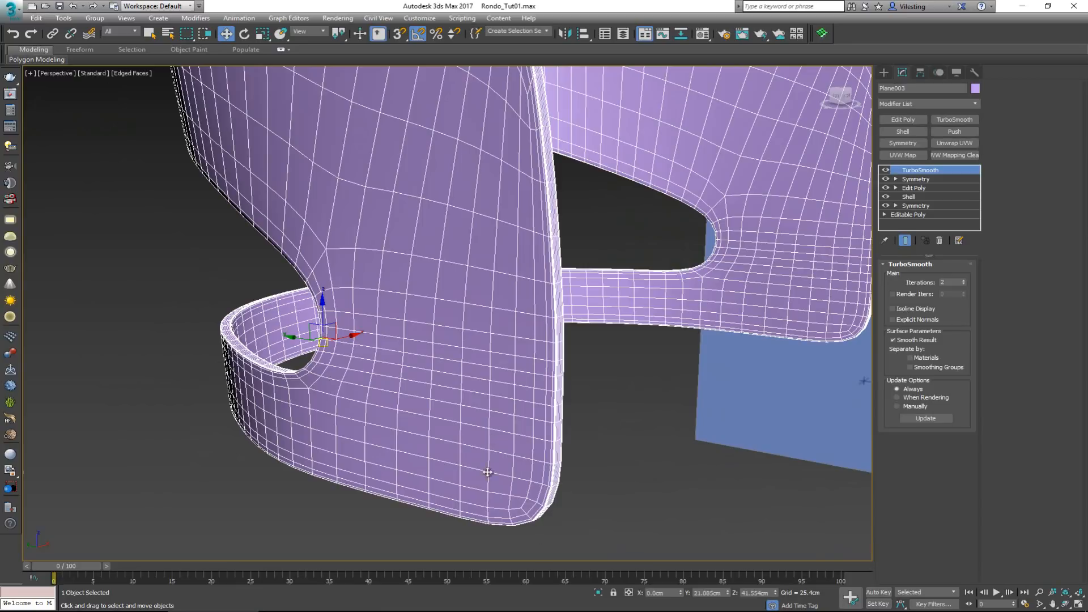
# Examine the smoothed frame's mesh from the side and front against the reference drawings, leaving the frame selected
pyautogui.keyDown('alt'); pyautogui.moveTo(487, 425); pyautogui.dragTo(510, 392, button='middle'); pyautogui.keyUp('alt')
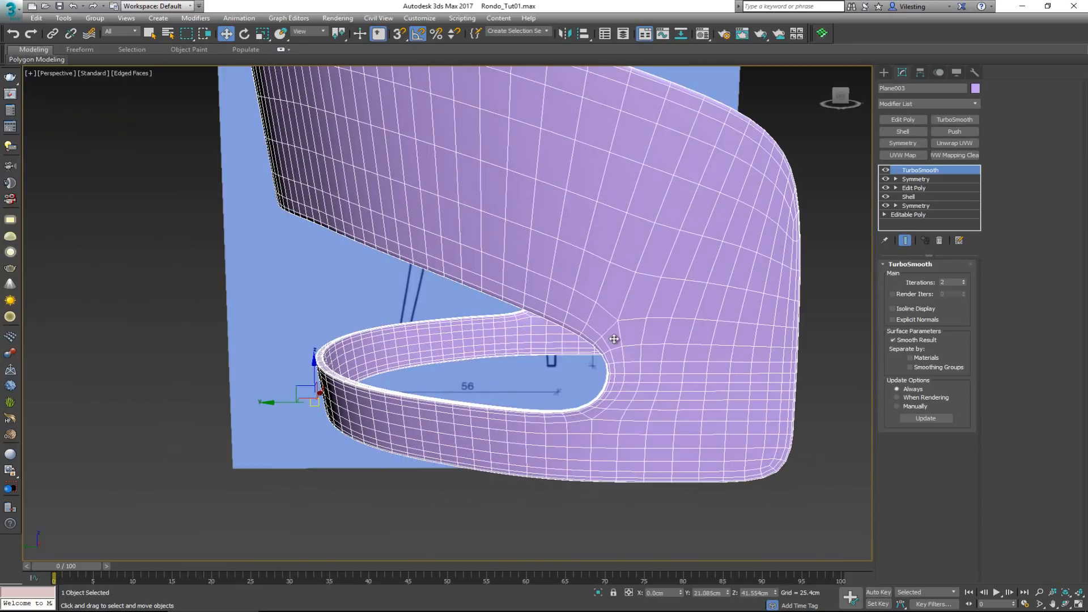
pyautogui.keyDown('alt'); pyautogui.moveTo(457, 354); pyautogui.dragTo(479, 257, button='middle'); pyautogui.keyUp('alt')
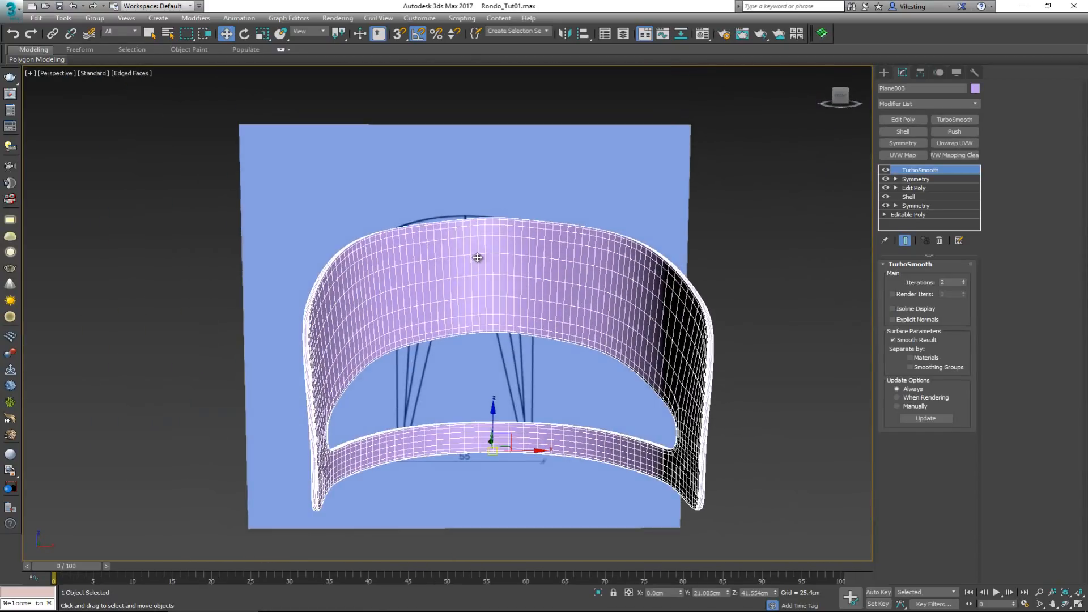
pyautogui.keyDown('alt'); pyautogui.moveTo(549, 217); pyautogui.dragTo(586, 274, button='middle'); pyautogui.keyUp('alt')
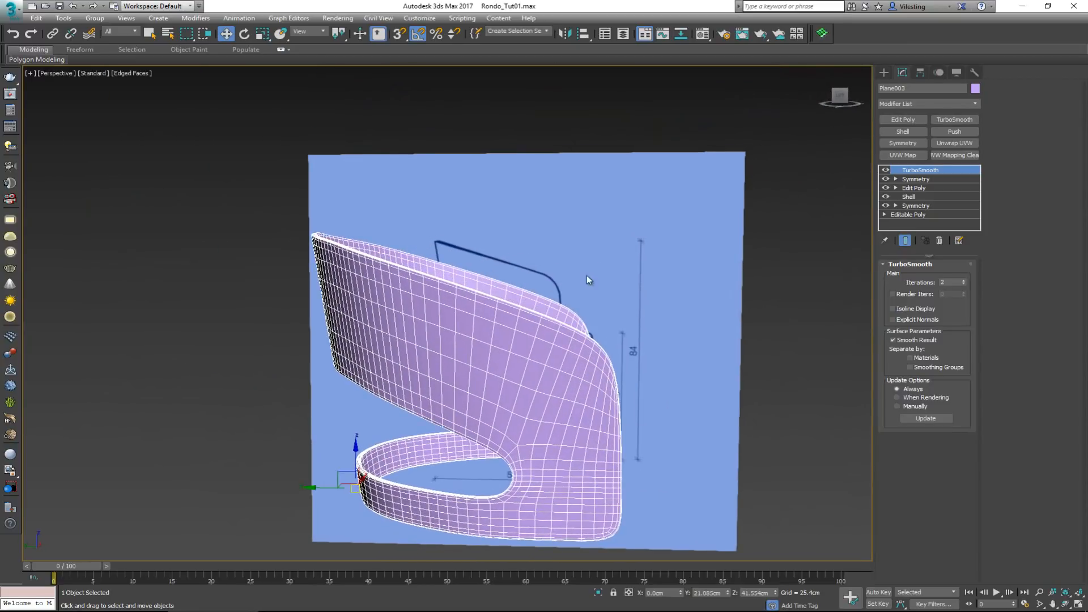
pyautogui.scroll(-2, 576, 347)
pyautogui.click(659, 371)
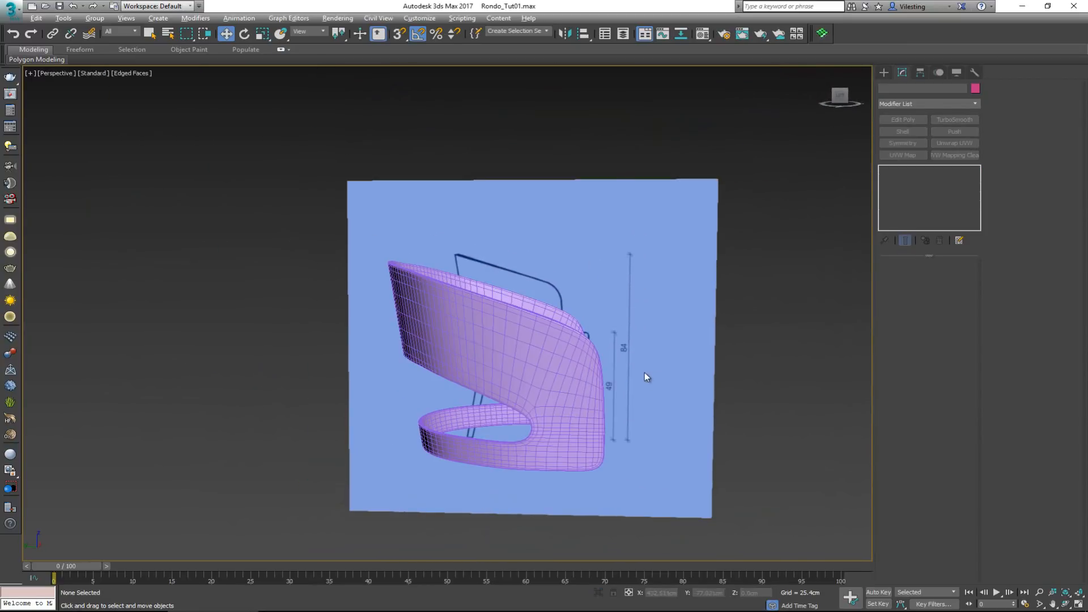
pyautogui.keyDown('alt'); pyautogui.moveTo(644, 372); pyautogui.dragTo(627, 378, button='middle'); pyautogui.keyUp('alt')
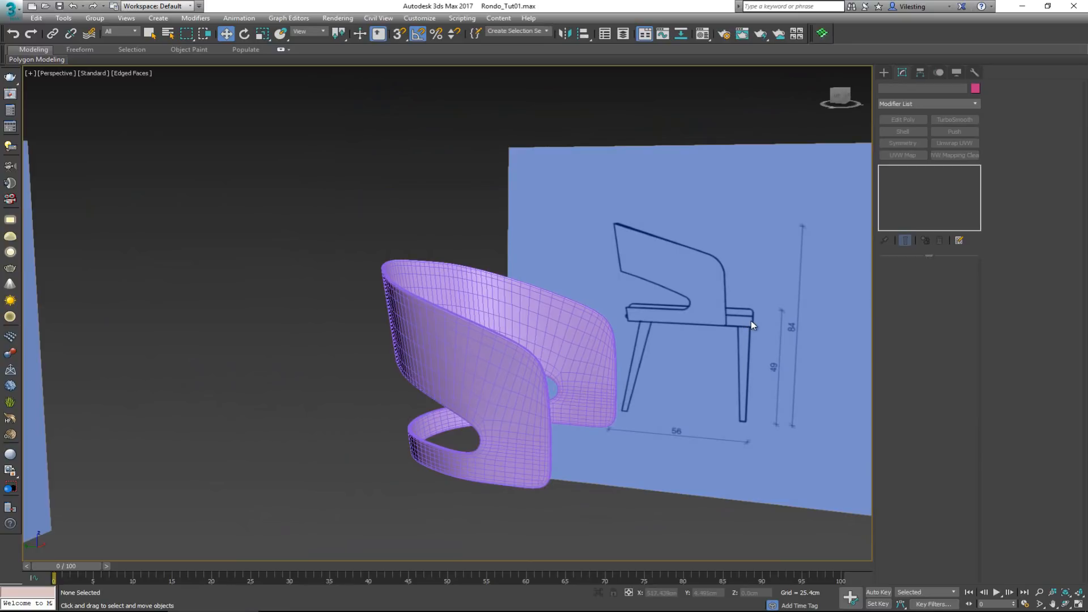
pyautogui.click(598, 372)
pyautogui.keyDown('alt'); pyautogui.moveTo(598, 371); pyautogui.dragTo(807, 255, button='middle'); pyautogui.keyUp('alt')
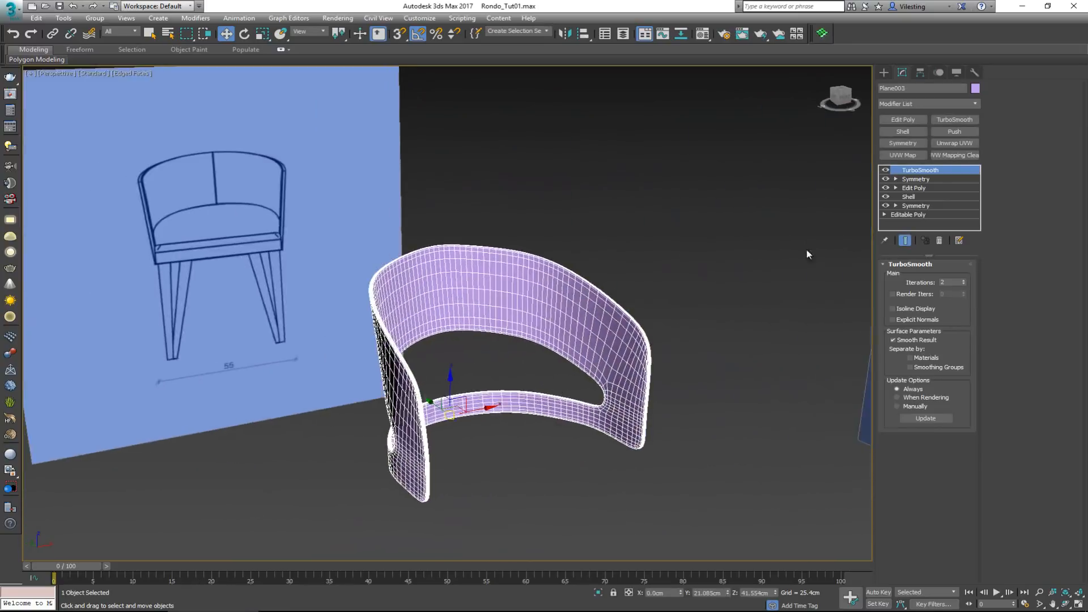
# Turn TurboSmooth off and examine the low-poly topology on the inner side of the backrest and lower band
pyautogui.click(886, 171)
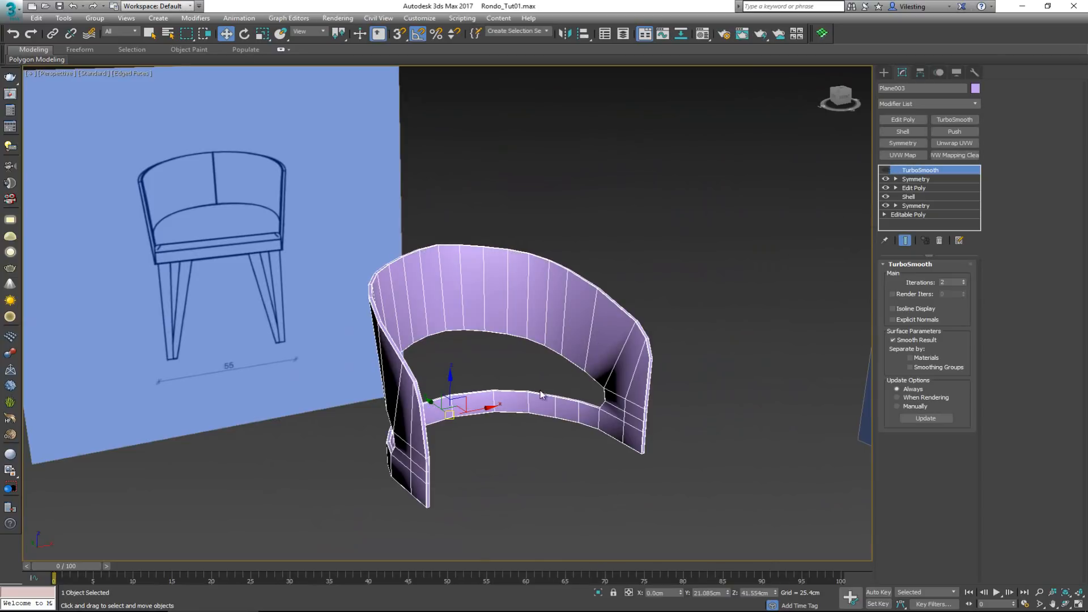
pyautogui.keyDown('alt'); pyautogui.moveTo(541, 395); pyautogui.dragTo(434, 372, button='middle'); pyautogui.keyUp('alt')
pyautogui.scroll(4, 507, 340)
pyautogui.moveTo(292, 303); pyautogui.dragTo(438, 267, button='middle')
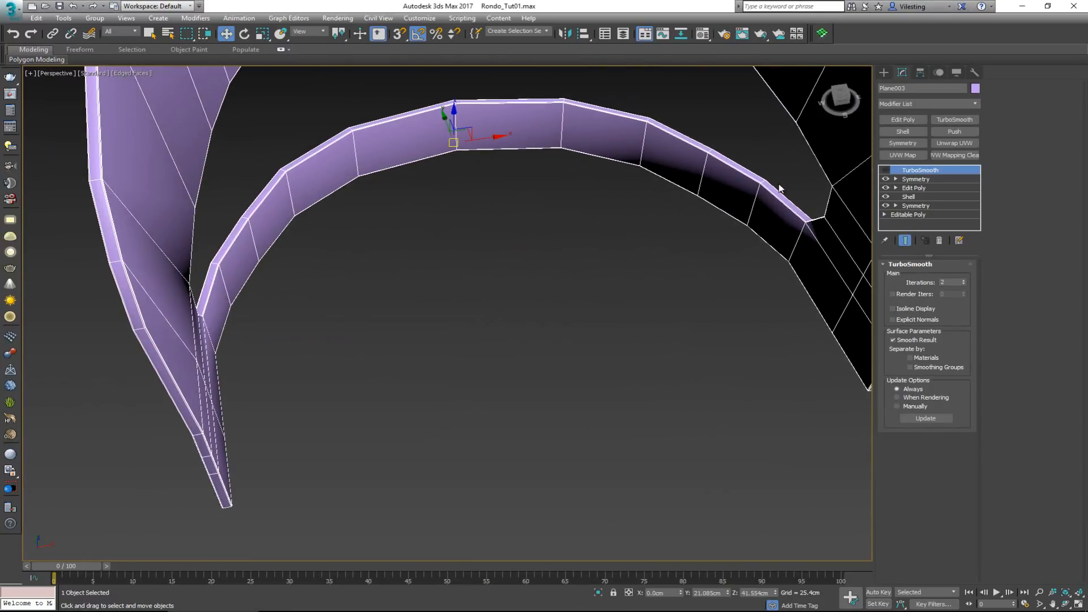
pyautogui.keyDown('alt'); pyautogui.moveTo(640, 198); pyautogui.dragTo(566, 181, button='middle'); pyautogui.keyUp('alt')
pyautogui.scroll(-5, 566, 182)
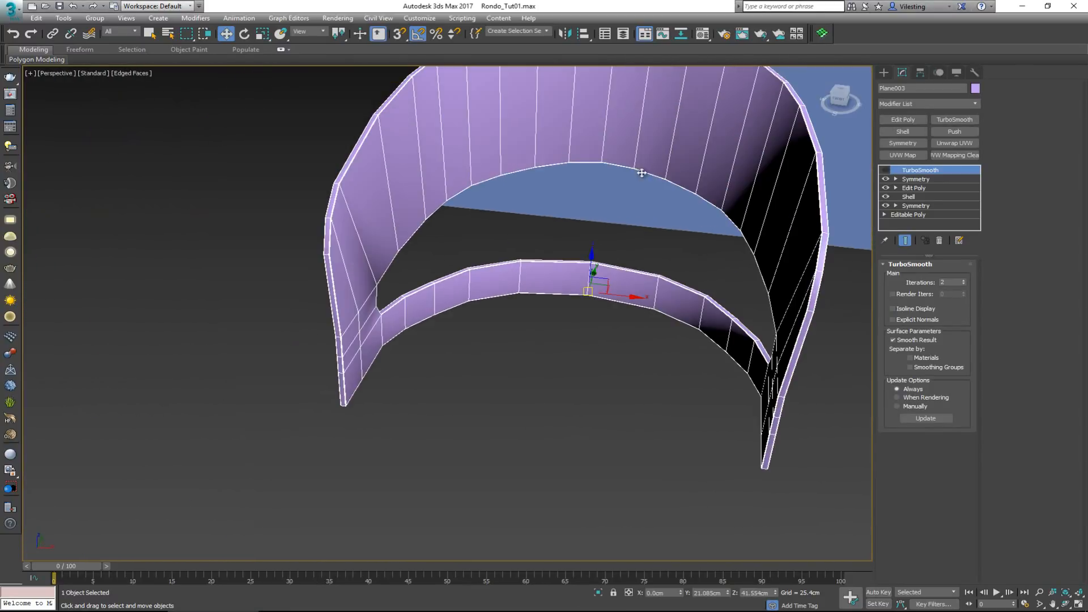
pyautogui.keyDown('alt'); pyautogui.moveTo(597, 226); pyautogui.dragTo(551, 216, button='middle'); pyautogui.keyUp('alt')
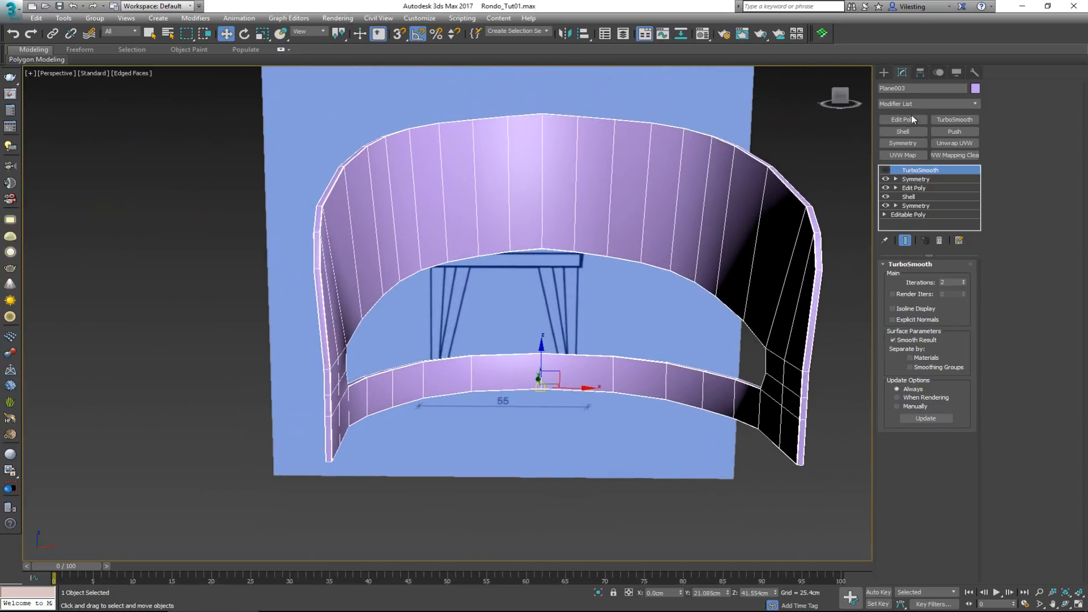
pyautogui.keyDown('alt'); pyautogui.moveTo(630, 209); pyautogui.dragTo(561, 236, button='middle'); pyautogui.keyUp('alt')
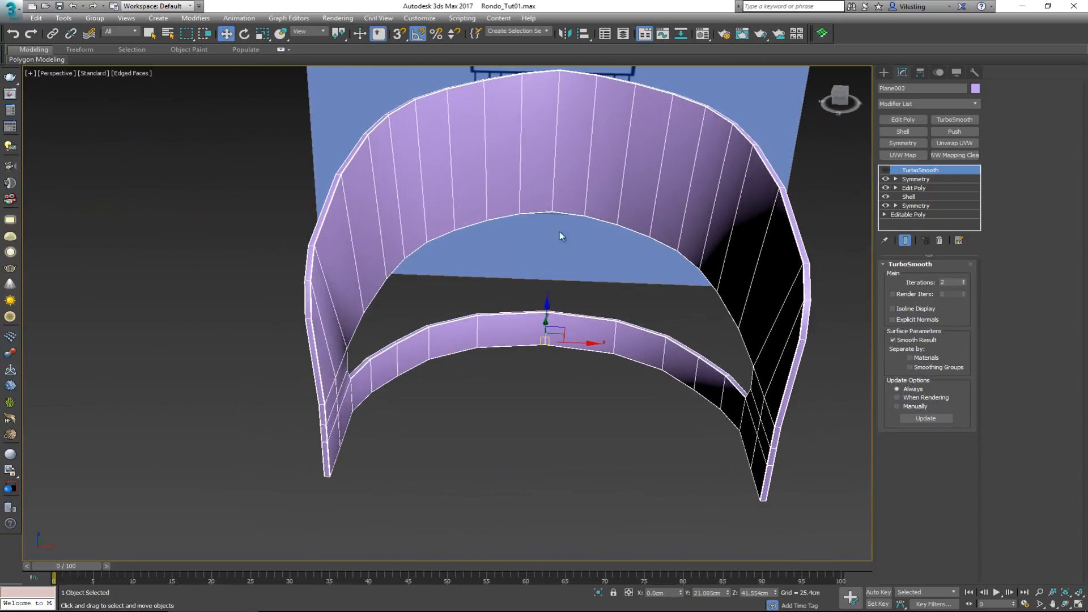
# Add an Edit Poly above the upper Symmetry and select the seven inner polygons along one half of the frame's lower band
pyautogui.click(913, 179)
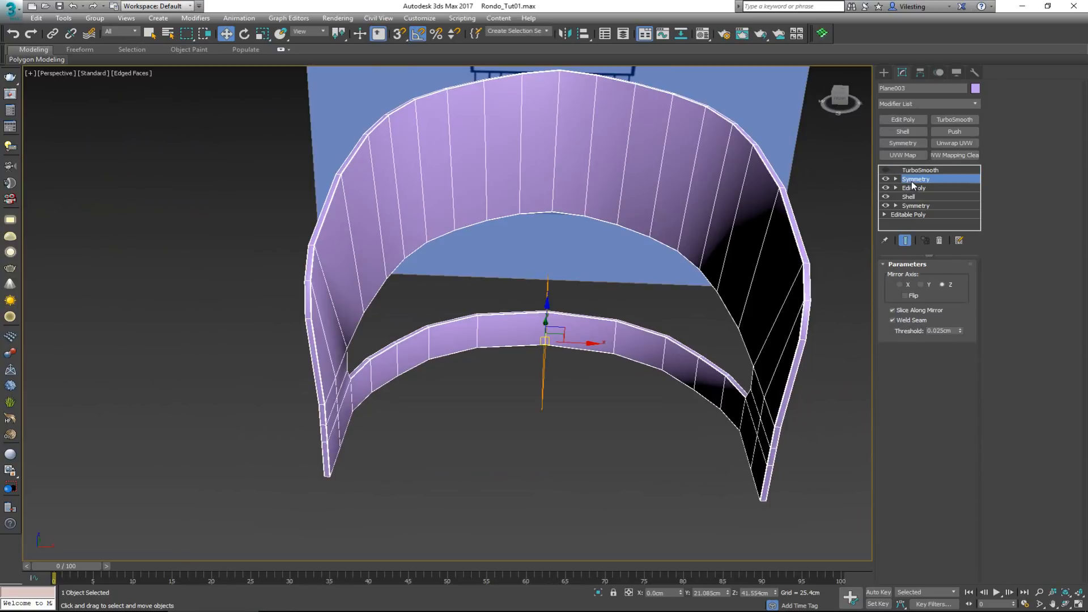
pyautogui.click(898, 122)
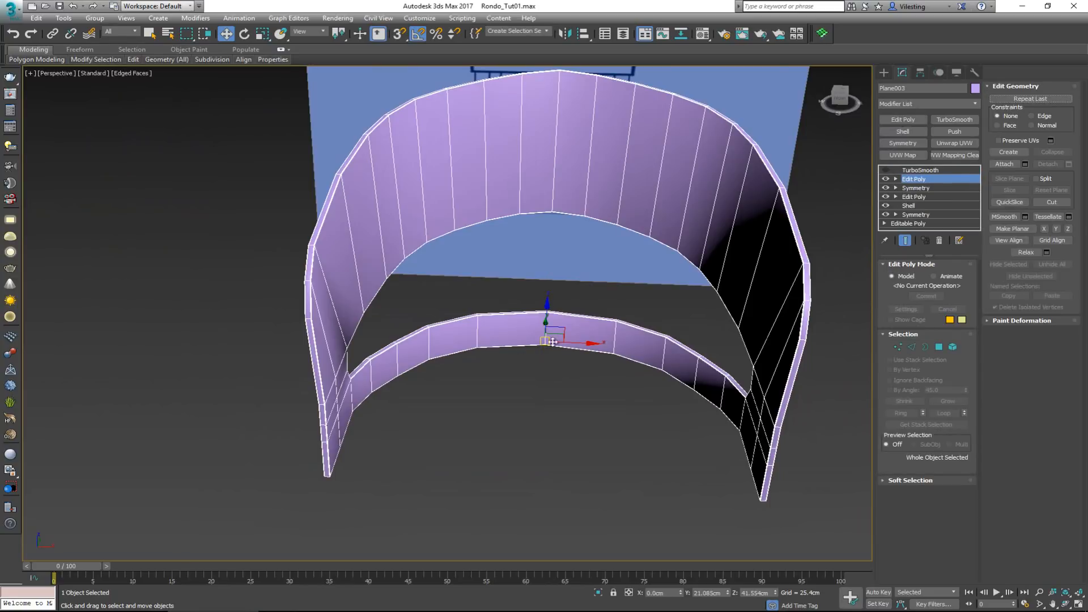
pyautogui.press('4')
pyautogui.click(338, 440)
pyautogui.keyDown('ctrl'); pyautogui.click(345, 421); pyautogui.keyUp('ctrl')
pyautogui.keyDown('ctrl'); pyautogui.click(369, 387); pyautogui.keyUp('ctrl')
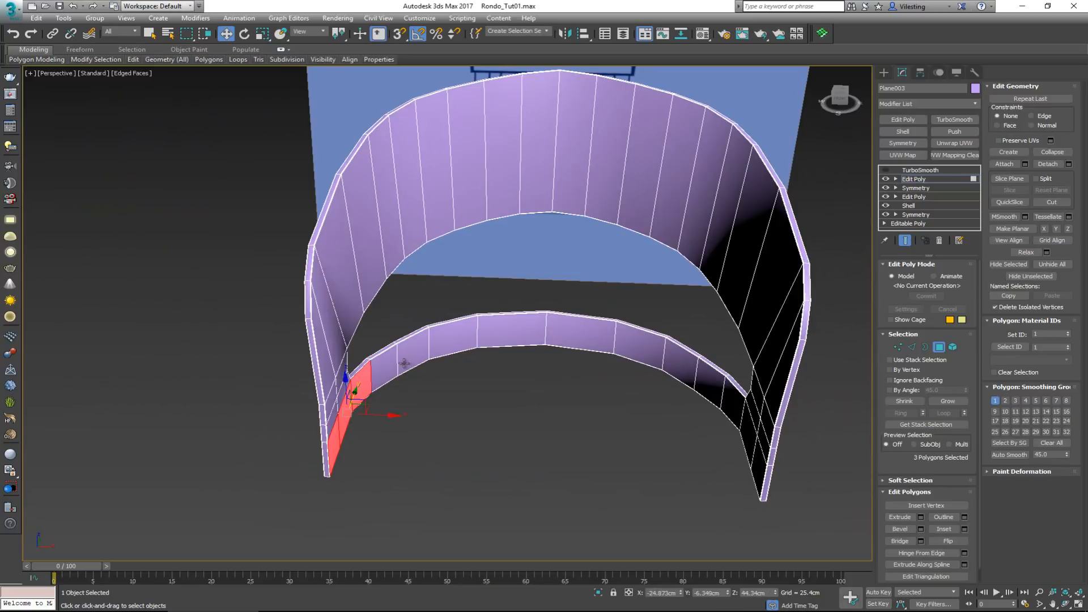
pyautogui.keyDown('ctrl'); pyautogui.click(404, 363); pyautogui.keyUp('ctrl')
pyautogui.keyDown('ctrl'); pyautogui.click(385, 364); pyautogui.keyUp('ctrl')
pyautogui.keyDown('ctrl'); pyautogui.click(442, 349); pyautogui.keyUp('ctrl')
pyautogui.keyDown('ctrl'); pyautogui.click(519, 330); pyautogui.keyUp('ctrl')
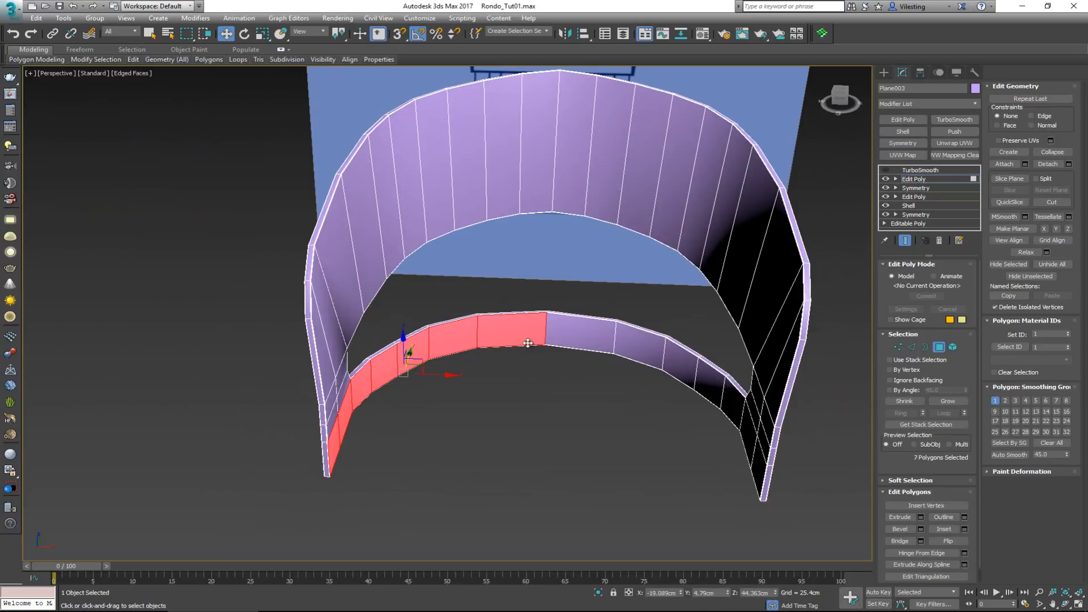
pyautogui.moveTo(527, 343)
pyautogui.keyDown('alt'); pyautogui.mouseDown(button='middle')
pyautogui.moveTo(548, 393)
pyautogui.moveTo(513, 357)
pyautogui.mouseUp(button='middle'); pyautogui.keyUp('alt')
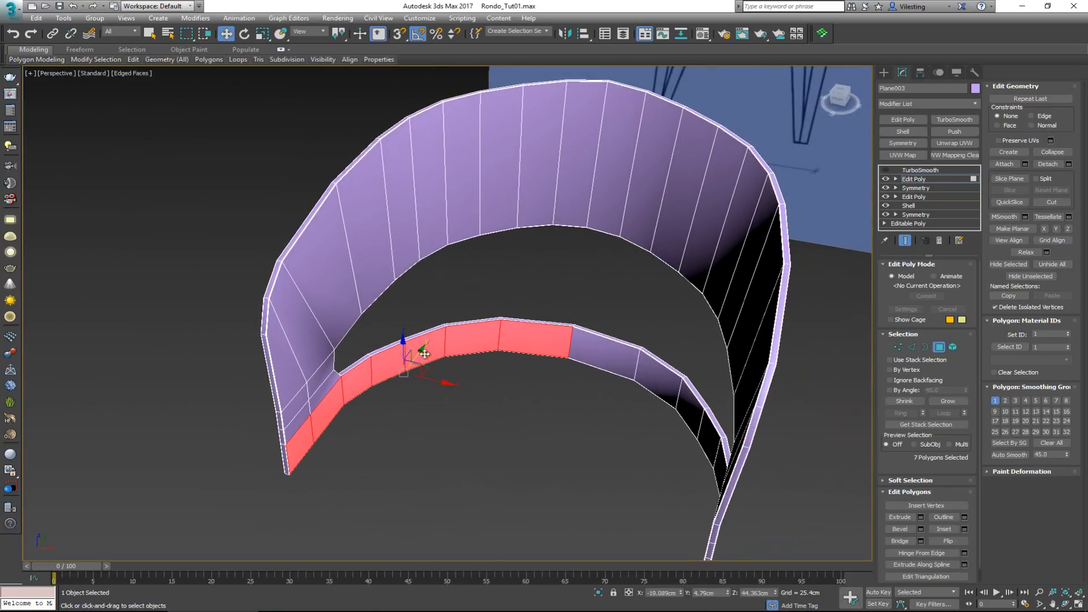
# Detach the selected band polygons as a clone named Object001 and leave polygon editing
pyautogui.click(1069, 165)
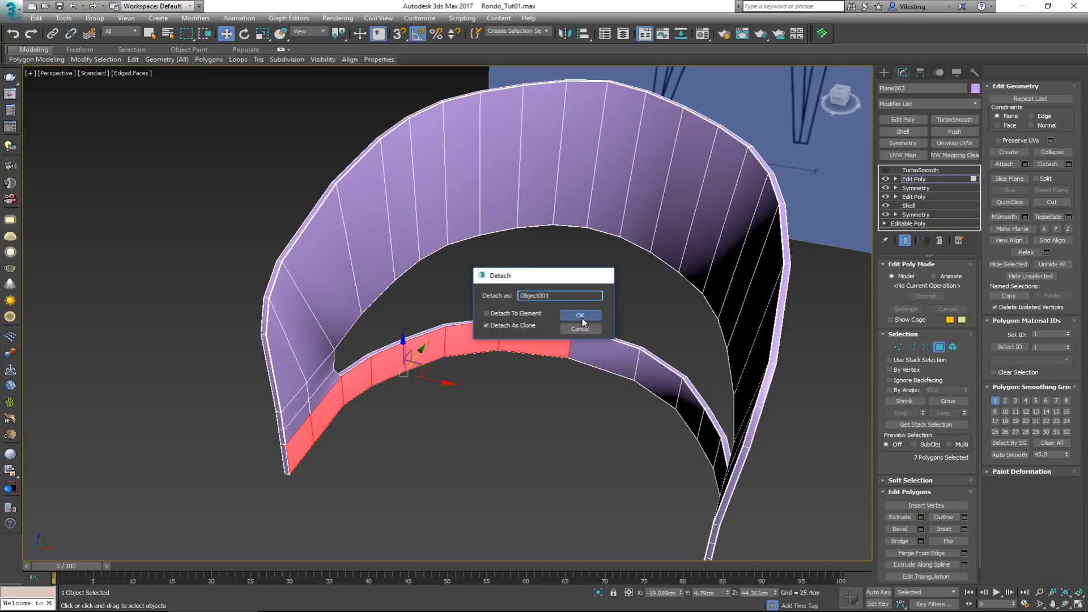
pyautogui.click(580, 315)
pyautogui.click(939, 347)
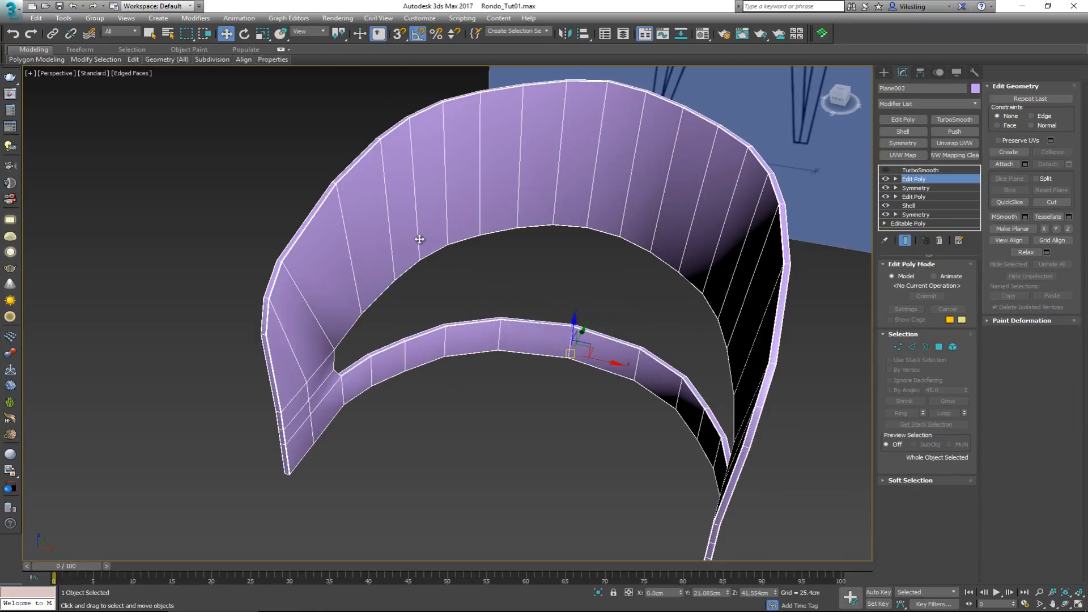
pyautogui.keyDown('alt'); pyautogui.moveTo(419, 239); pyautogui.dragTo(328, 317, button='middle'); pyautogui.keyUp('alt')
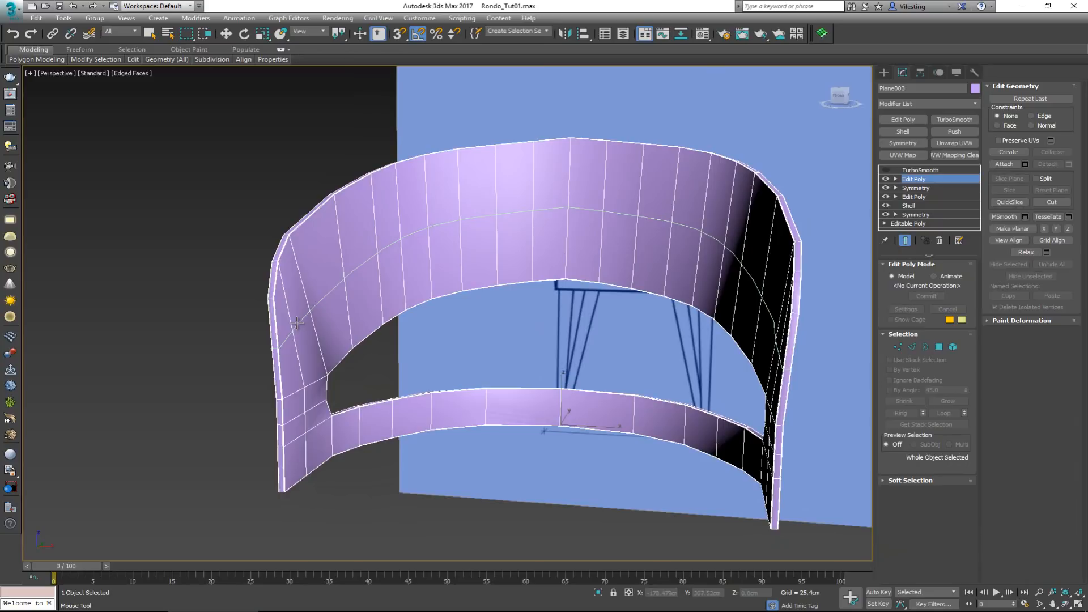
pyautogui.press('2')
pyautogui.doubleClick(297, 322)
pyautogui.keyDown('alt'); pyautogui.moveTo(297, 323); pyautogui.dragTo(398, 369, button='middle'); pyautogui.keyUp('alt')
pyautogui.hotkey('ctrl', 'z')
pyautogui.rightClick(419, 292)
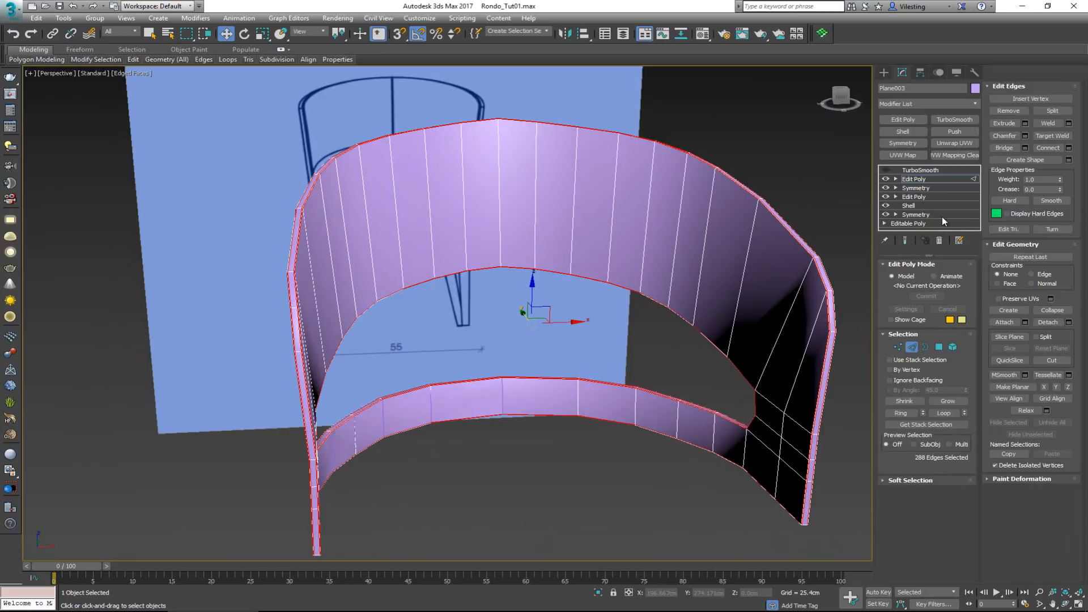
# Delete the frame's topmost Edit Poly modifier and turn TurboSmooth back on
pyautogui.click(939, 242)
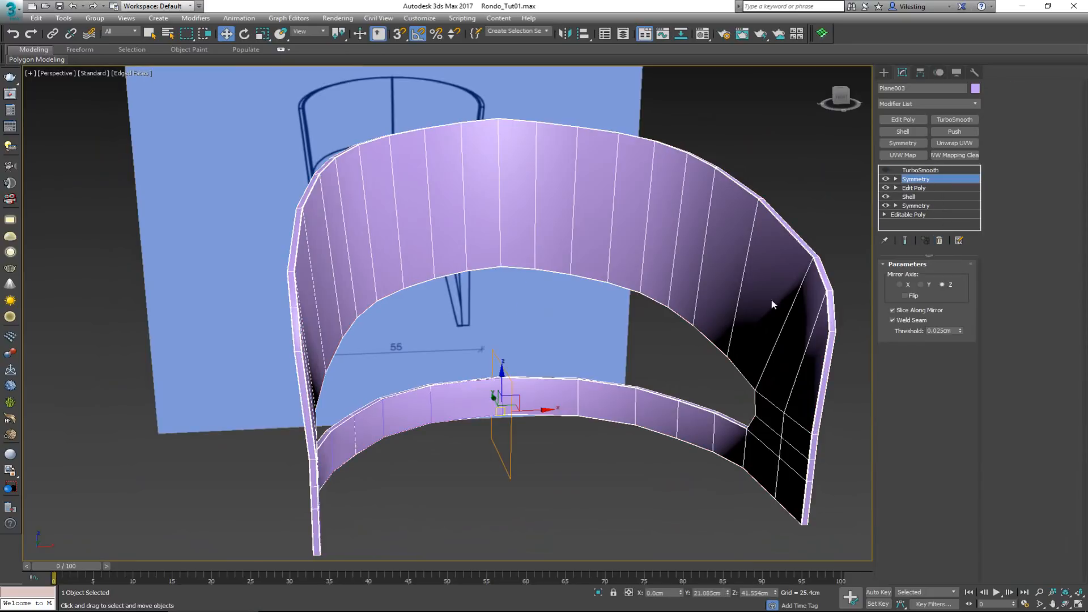
pyautogui.click(885, 170)
pyautogui.click(483, 462)
pyautogui.click(380, 431)
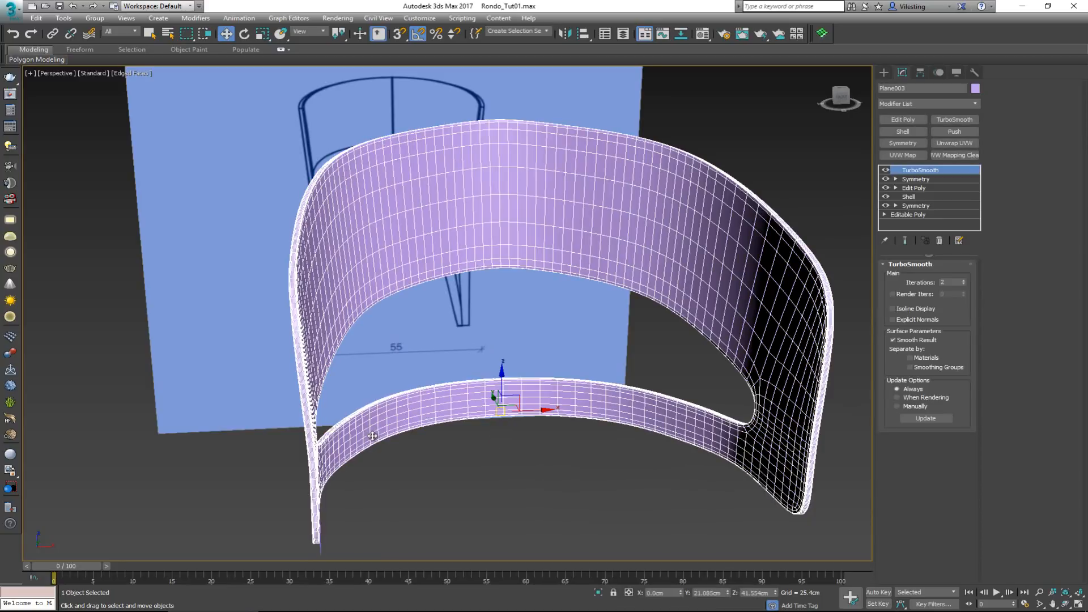
# Select the detached band strip and pick its vertical end edge at the frame's lower front corner
pyautogui.moveTo(375, 436); pyautogui.dragTo(297, 481, button='middle')
pyautogui.moveTo(276, 559); pyautogui.dragTo(395, 363, button='middle')
pyautogui.click(325, 377)
pyautogui.click(224, 375)
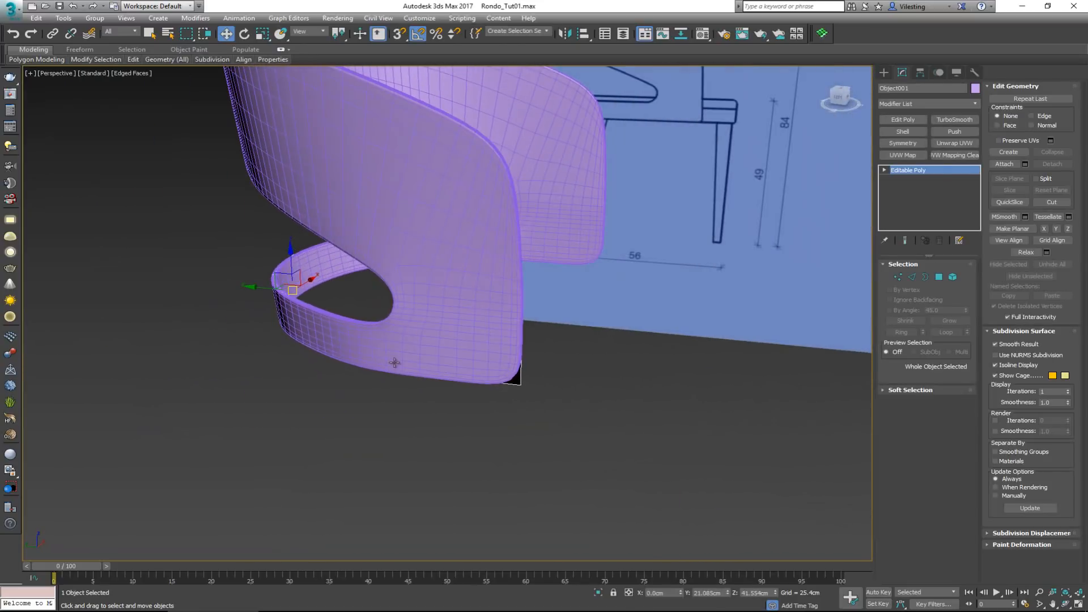
pyautogui.press('2')
pyautogui.click(522, 375)
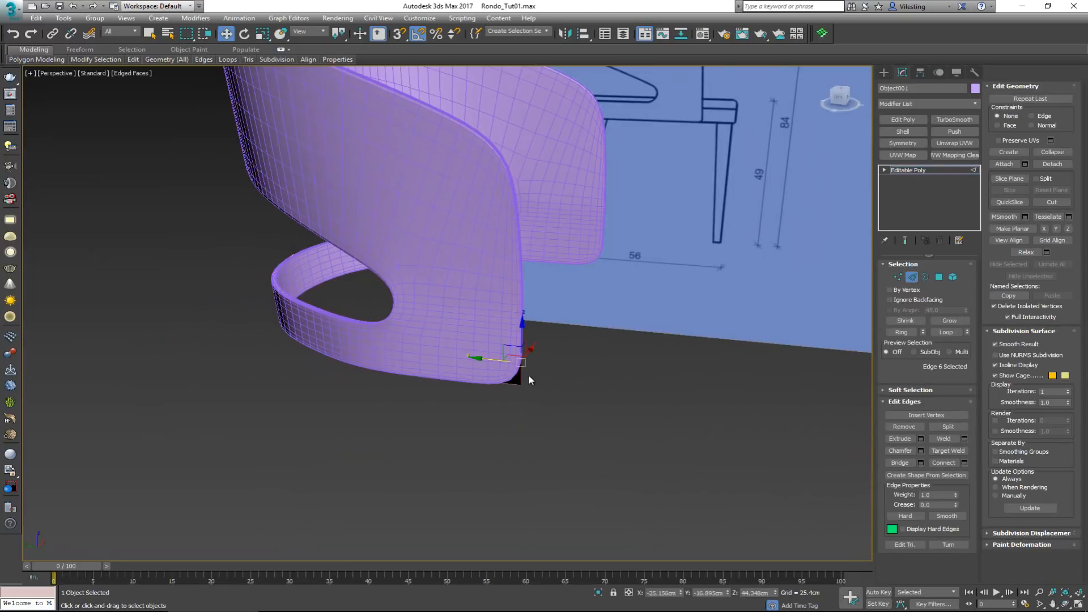
pyautogui.keyDown('alt'); pyautogui.moveTo(530, 380); pyautogui.dragTo(421, 385, button='middle'); pyautogui.keyUp('alt')
pyautogui.keyDown('alt'); pyautogui.moveTo(543, 356); pyautogui.dragTo(631, 343, button='middle'); pyautogui.keyUp('alt')
# In the Left view, move the strip's end edge about 11 cm forward to the front of the seat drawing
pyautogui.hotkey('alt', 'w')
pyautogui.moveTo(359, 418); pyautogui.dragTo(328, 366, button='middle')
pyautogui.hotkey('alt', 'w')
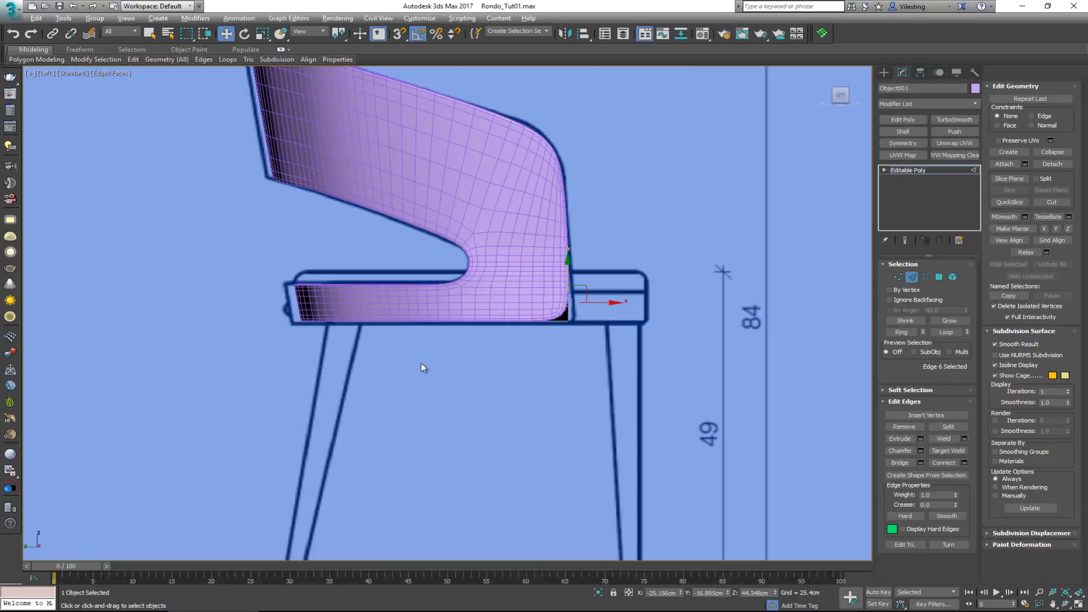
pyautogui.moveTo(498, 316); pyautogui.dragTo(414, 347, button='middle')
pyautogui.scroll(3, 471, 314)
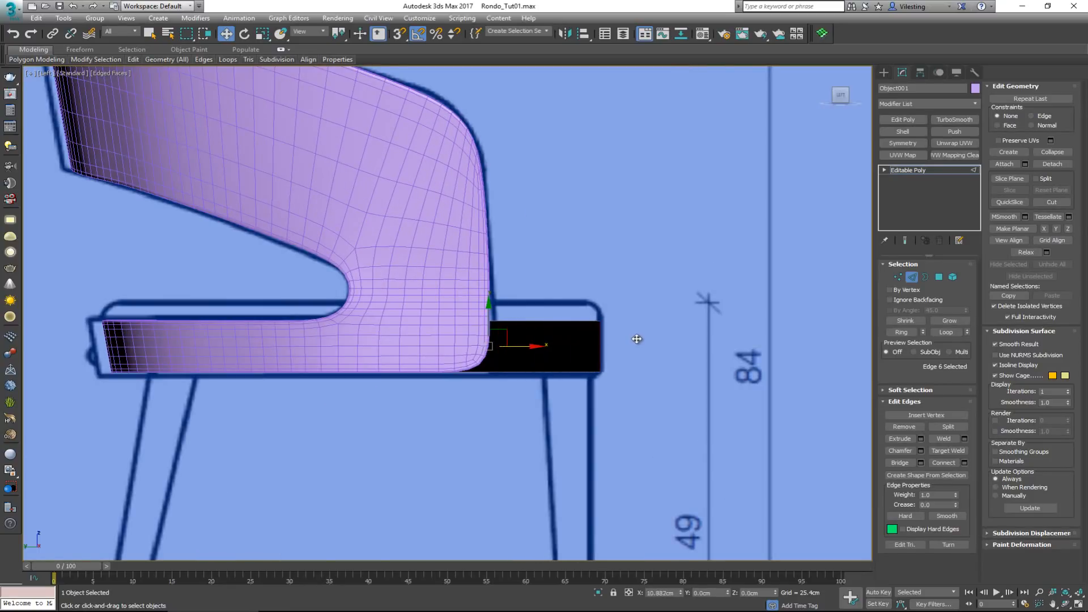
pyautogui.moveTo(638, 338); pyautogui.dragTo(614, 338)
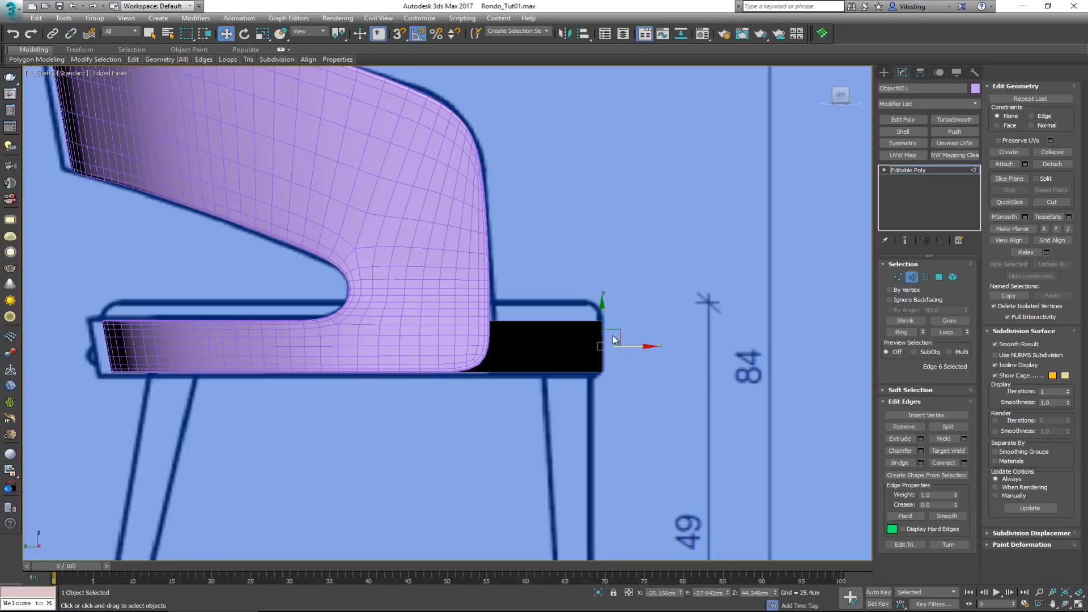
# Compare the chair frame's side profile with the reference drawing, selecting the frame and checking it with TurboSmooth off and on
pyautogui.moveTo(258, 242); pyautogui.dragTo(379, 355, button='middle')
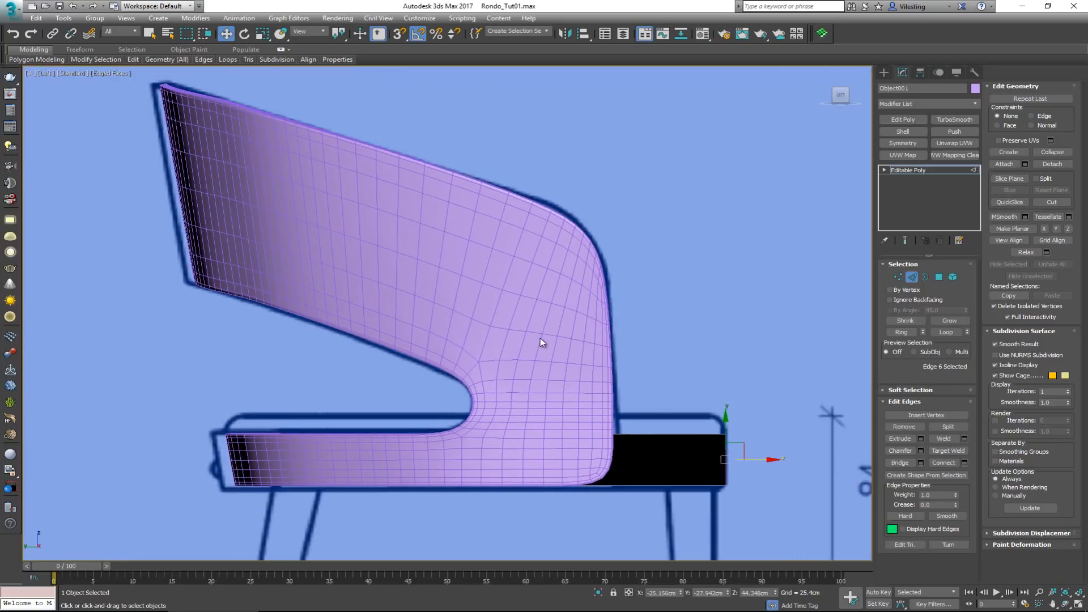
pyautogui.moveTo(540, 338); pyautogui.dragTo(477, 268, button='middle')
pyautogui.scroll(-2, 477, 267)
pyautogui.scroll(1, 474, 274)
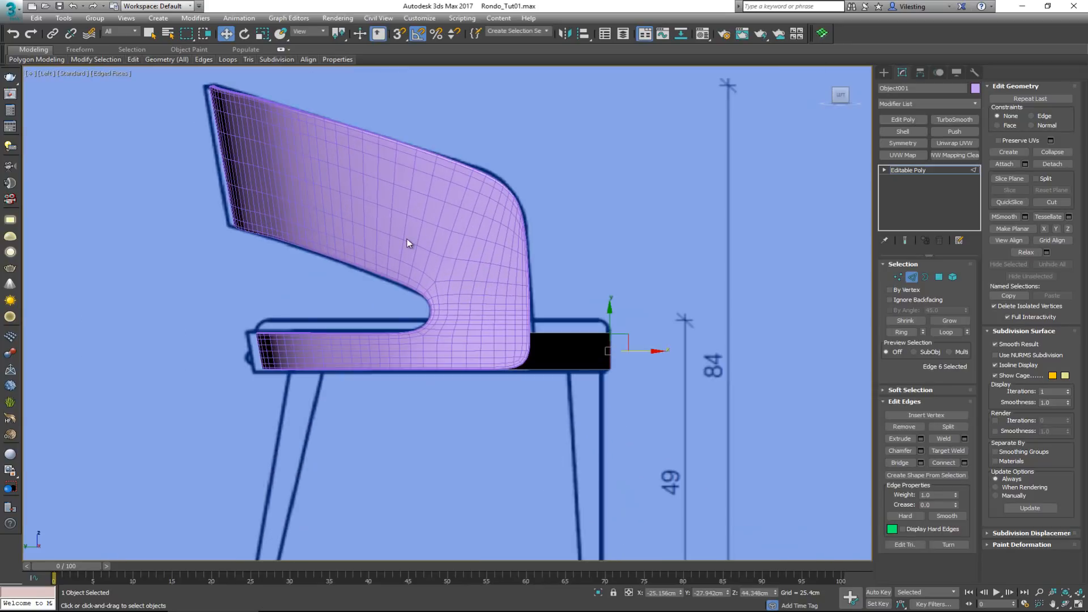
pyautogui.click(911, 277)
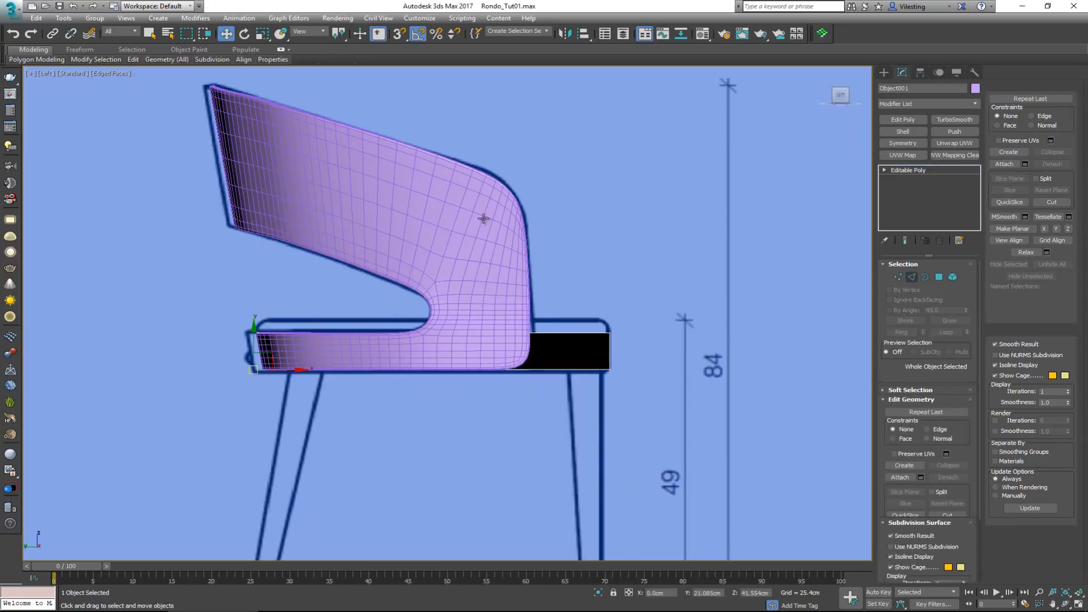
pyautogui.click(484, 219)
pyautogui.click(885, 170)
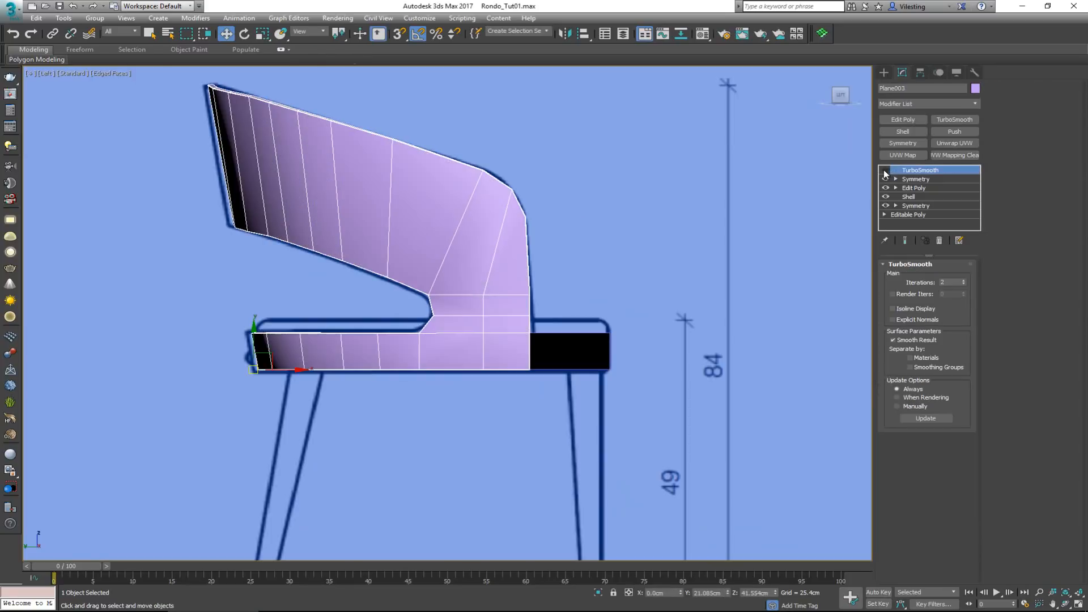
pyautogui.click(885, 170)
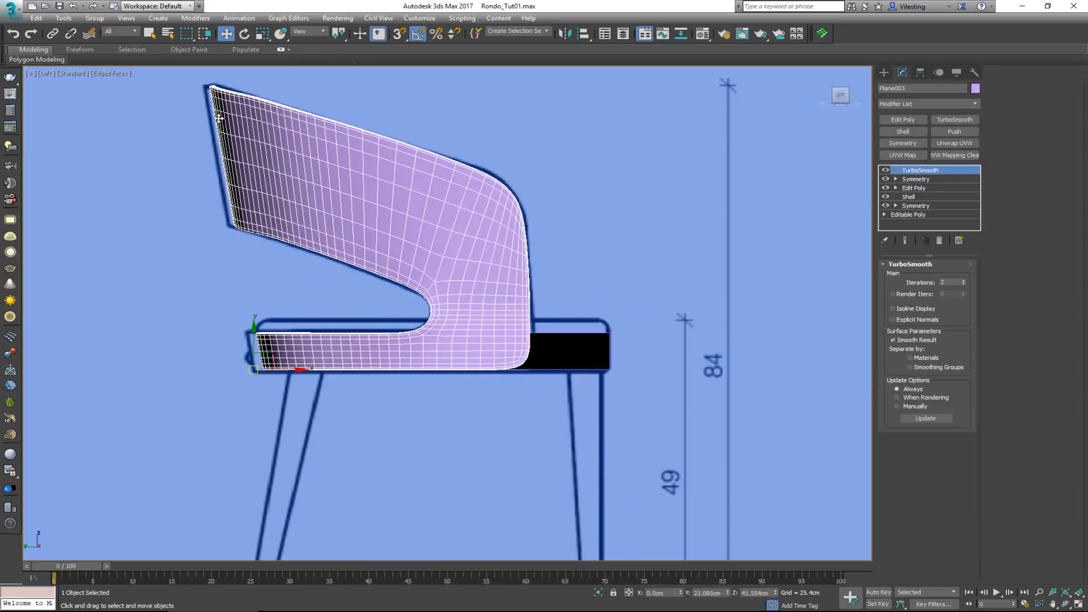
# In the frame's Edit Poly, show the end result with the cage and move the lower band's rear vertices about 1.1 cm backward
pyautogui.click(914, 188)
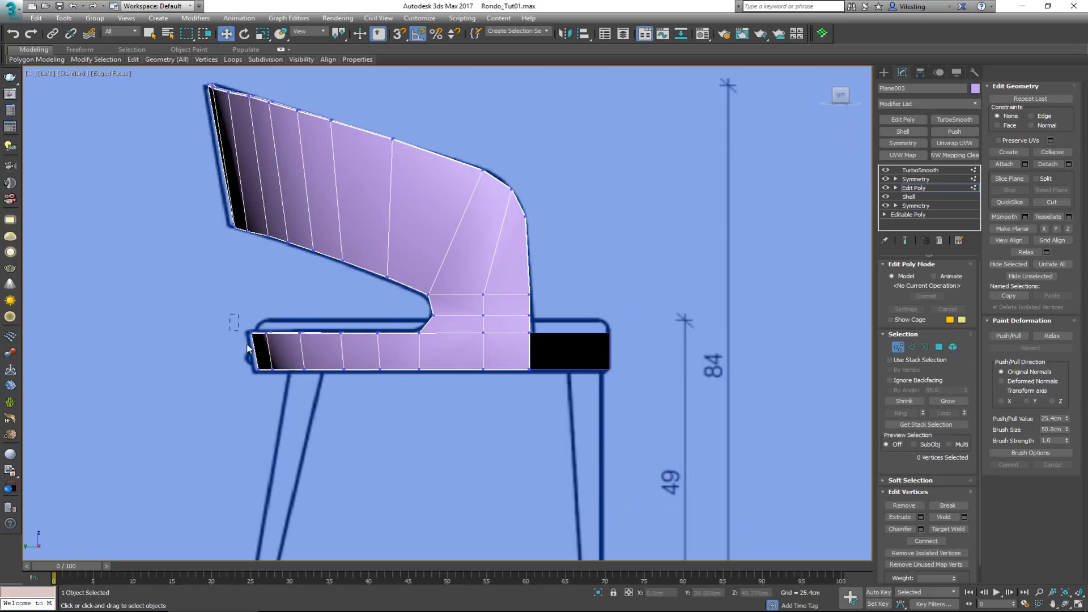
pyautogui.moveTo(269, 382); pyautogui.dragTo(273, 383)
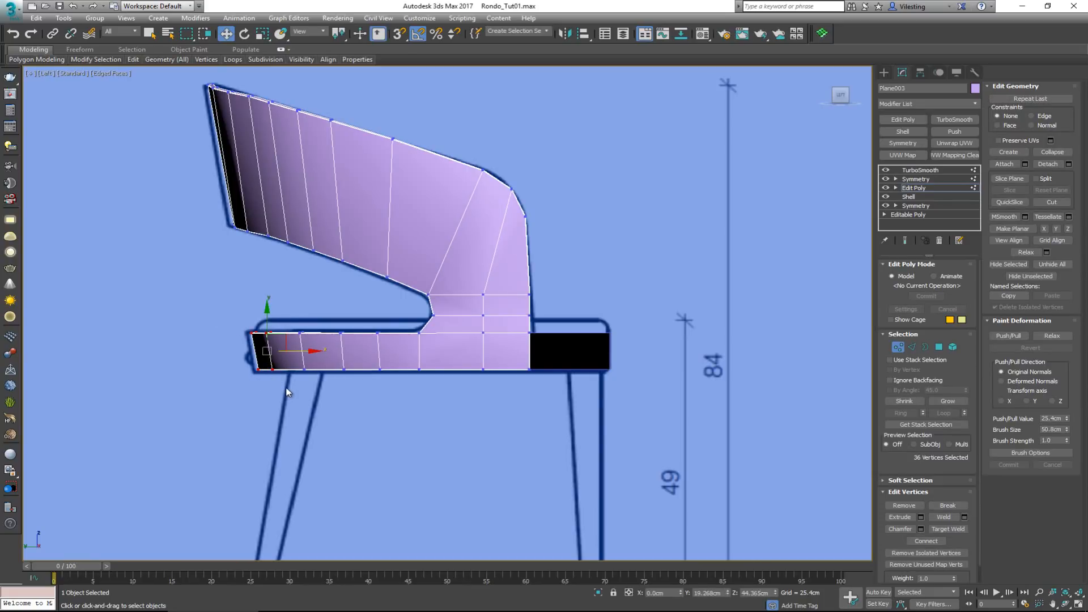
pyautogui.hotkey('ctrl', 'e')
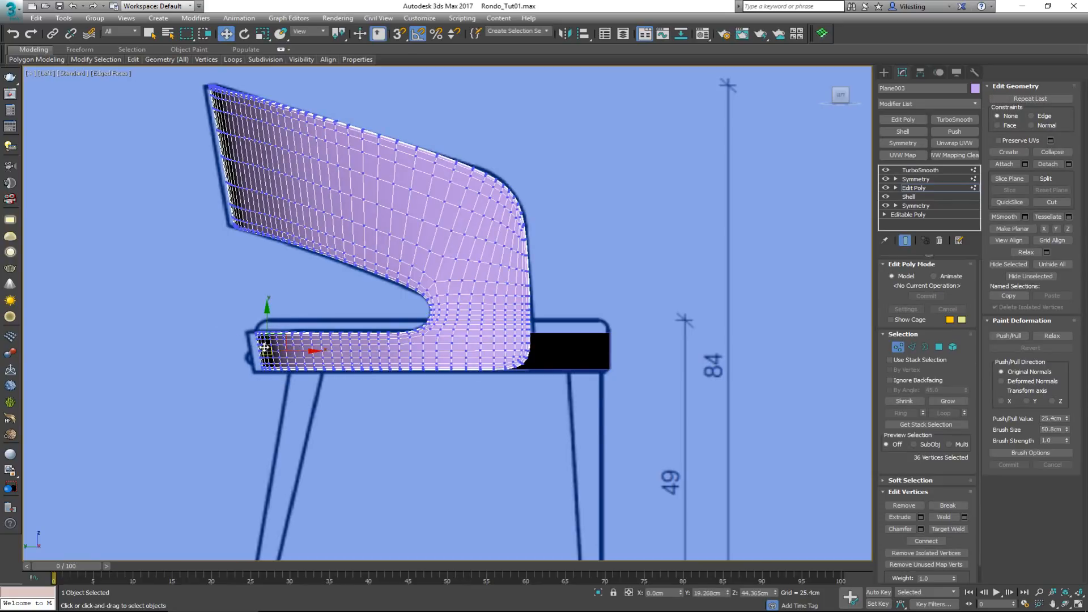
pyautogui.click(890, 320)
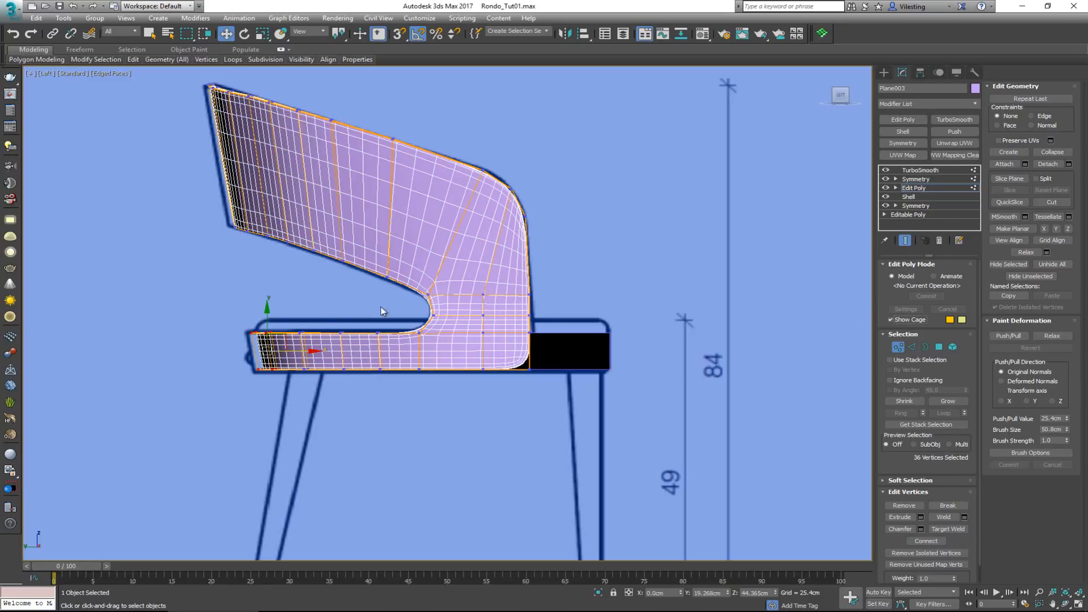
pyautogui.scroll(2, 253, 337)
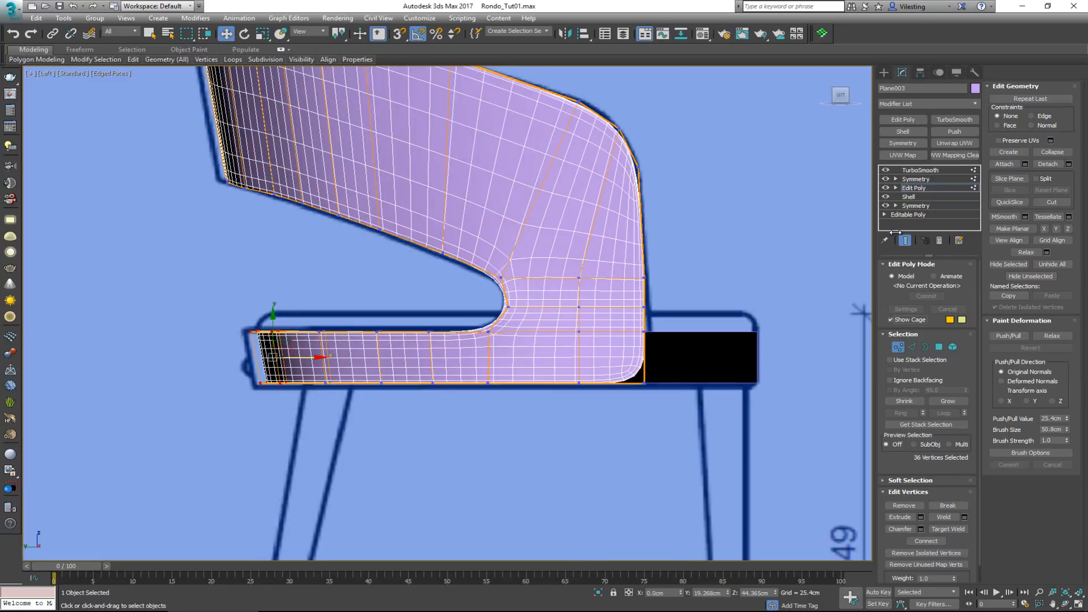
pyautogui.moveTo(246, 260); pyautogui.dragTo(281, 292, button='middle')
pyautogui.moveTo(338, 389); pyautogui.dragTo(316, 389)
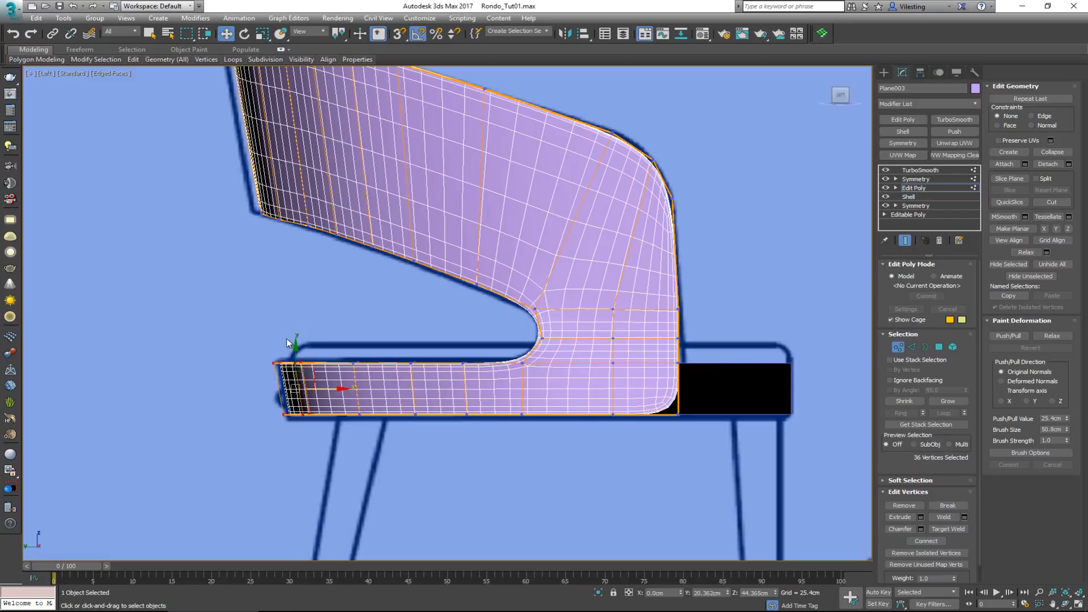
# Move the backrest's rear vertices about 0.8 cm backward to match the side drawing, then leave vertex editing and deselect the frame
pyautogui.moveTo(208, 162); pyautogui.dragTo(223, 254, button='middle')
pyautogui.moveTo(201, 100); pyautogui.dragTo(331, 346)
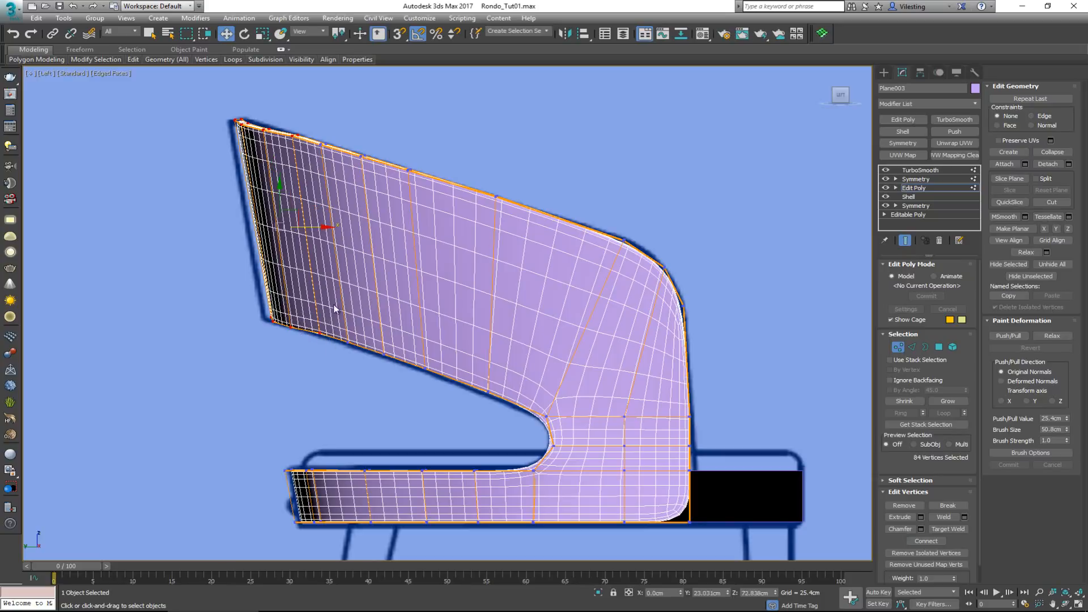
pyautogui.moveTo(313, 226); pyautogui.dragTo(307, 223)
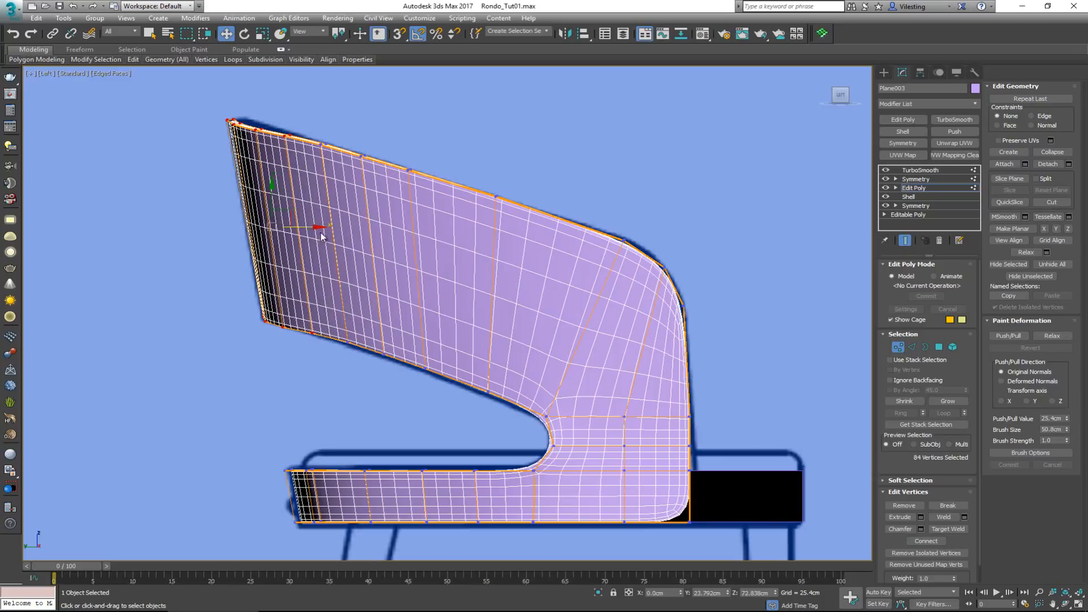
pyautogui.click(897, 346)
pyautogui.click(369, 440)
pyautogui.scroll(-1, 338, 352)
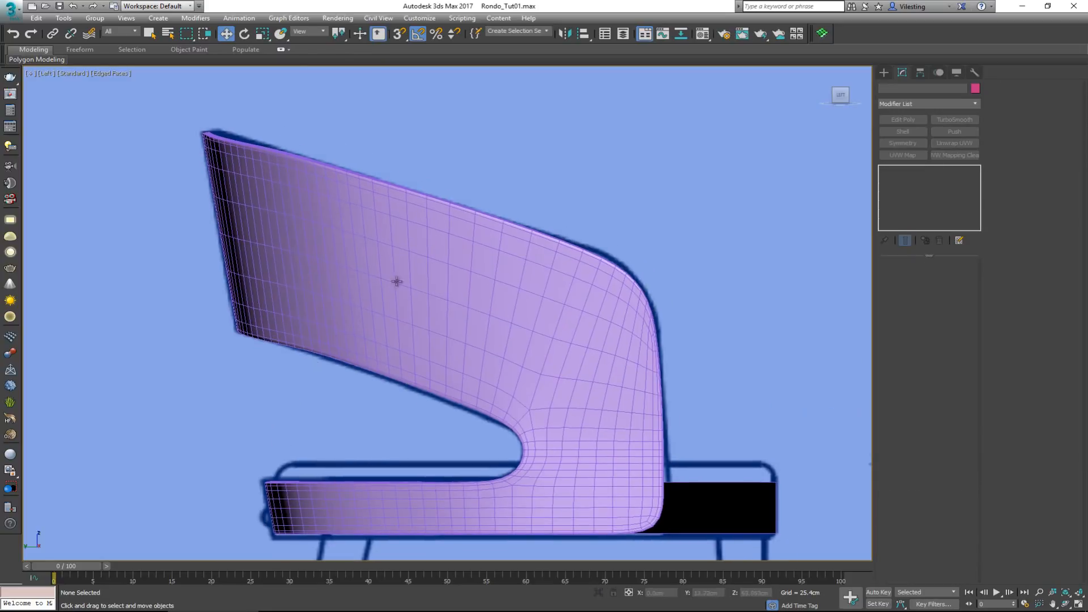
pyautogui.scroll(-1, 357, 238)
pyautogui.scroll(-1, 579, 391)
# Select the detached band strip in the Perspective view and mirror it with a Symmetry modifier on the Z axis
pyautogui.click(579, 391)
pyautogui.hotkey('alt', 'w')
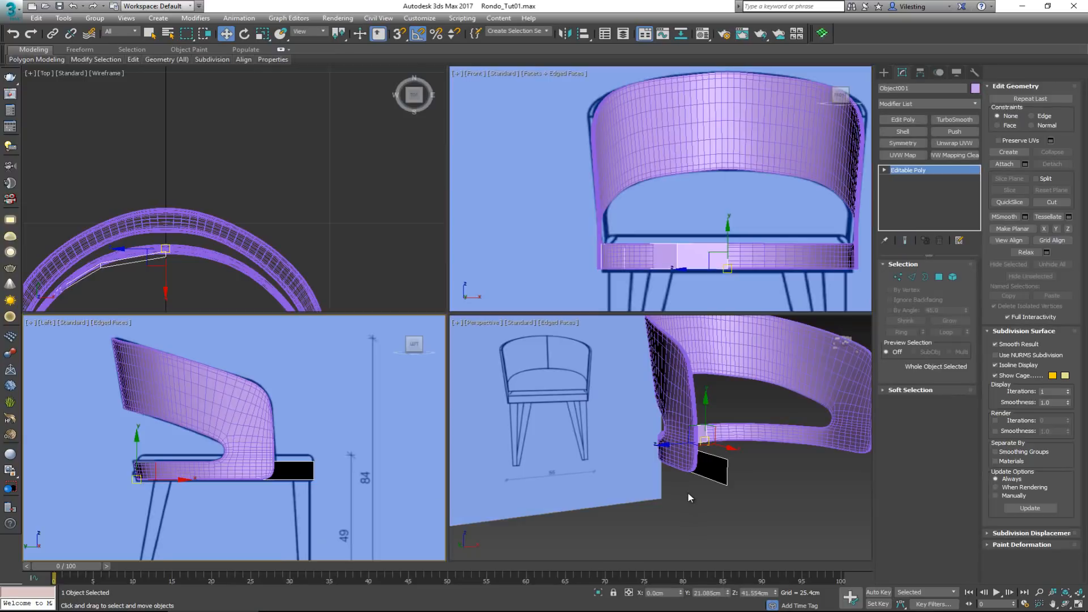
pyautogui.hotkey('alt', 'w')
pyautogui.keyDown('alt'); pyautogui.moveTo(522, 376); pyautogui.dragTo(803, 147, button='middle'); pyautogui.keyUp('alt')
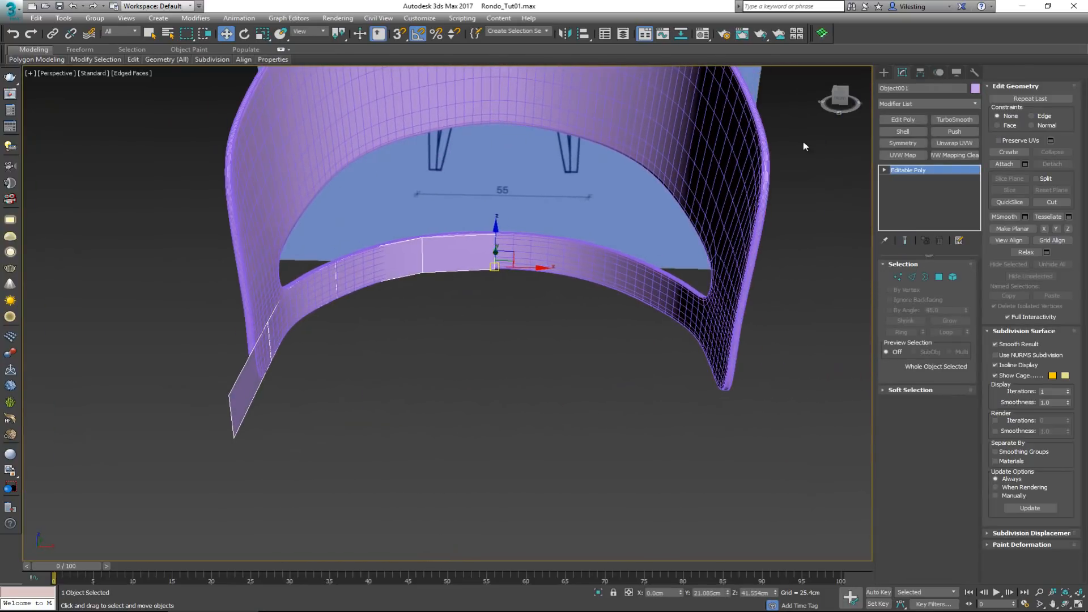
pyautogui.click(897, 143)
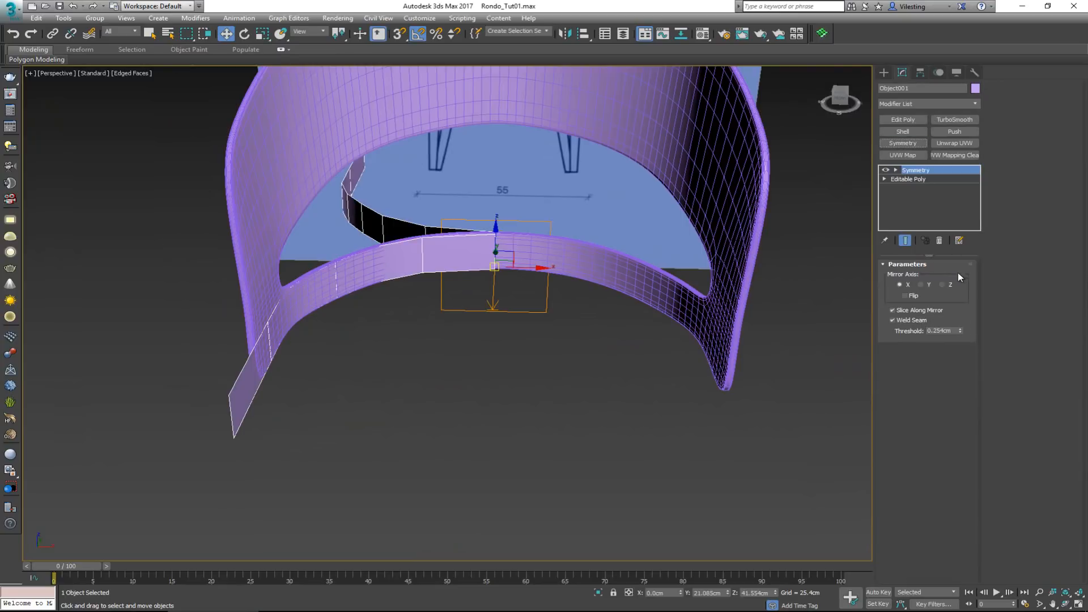
pyautogui.click(942, 285)
# Add an Edit Poly modifier above the band's Symmetry and flip the normals of all its polygons
pyautogui.keyDown('alt'); pyautogui.moveTo(539, 252); pyautogui.dragTo(611, 243, button='middle'); pyautogui.keyUp('alt')
pyautogui.click(907, 119)
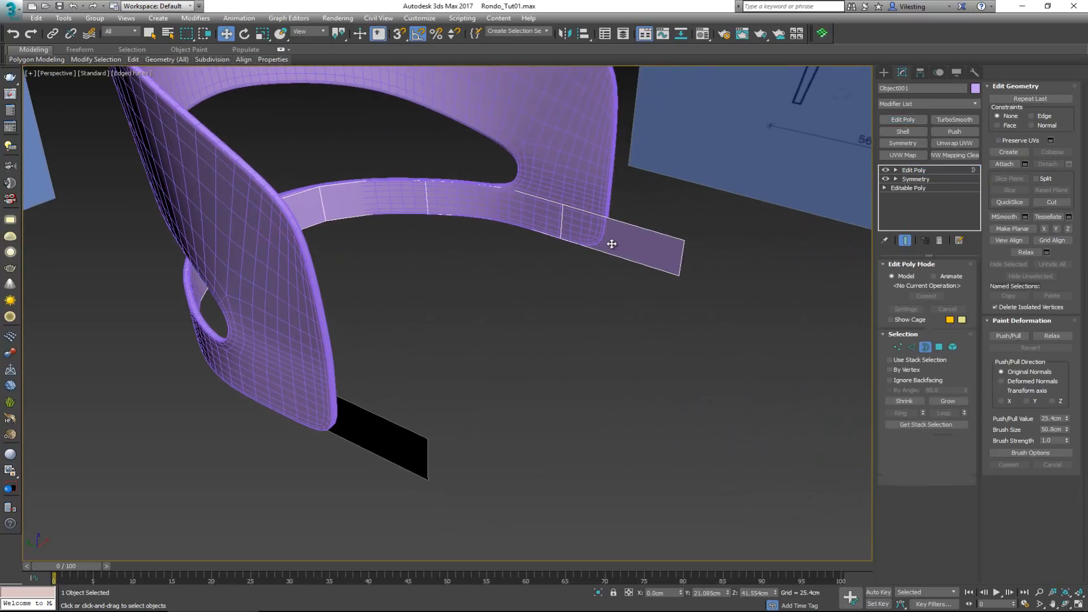
pyautogui.press('4')
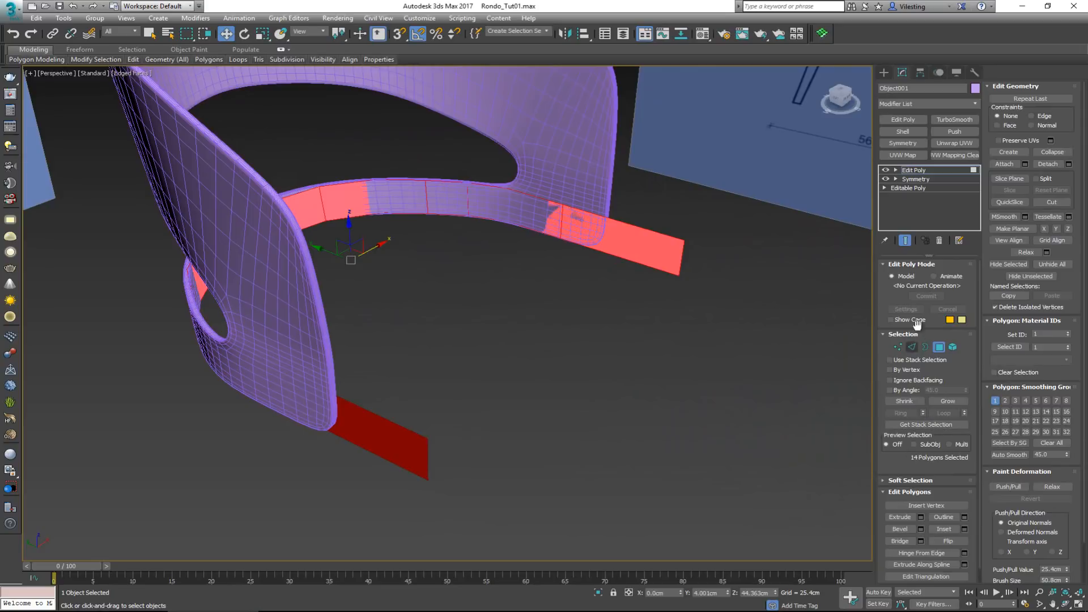
pyautogui.keyDown('alt'); pyautogui.moveTo(742, 405); pyautogui.dragTo(563, 346, button='middle'); pyautogui.keyUp('alt')
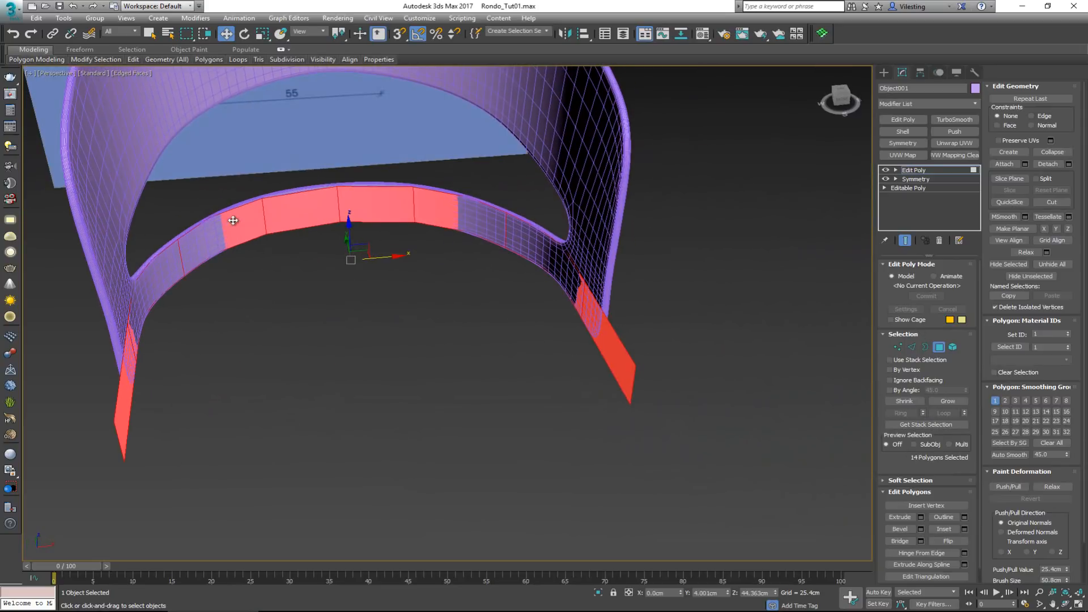
pyautogui.click(951, 538)
# Bridge the two open end edges at the front of the band and isolate the closed band
pyautogui.press('2')
pyautogui.click(630, 387)
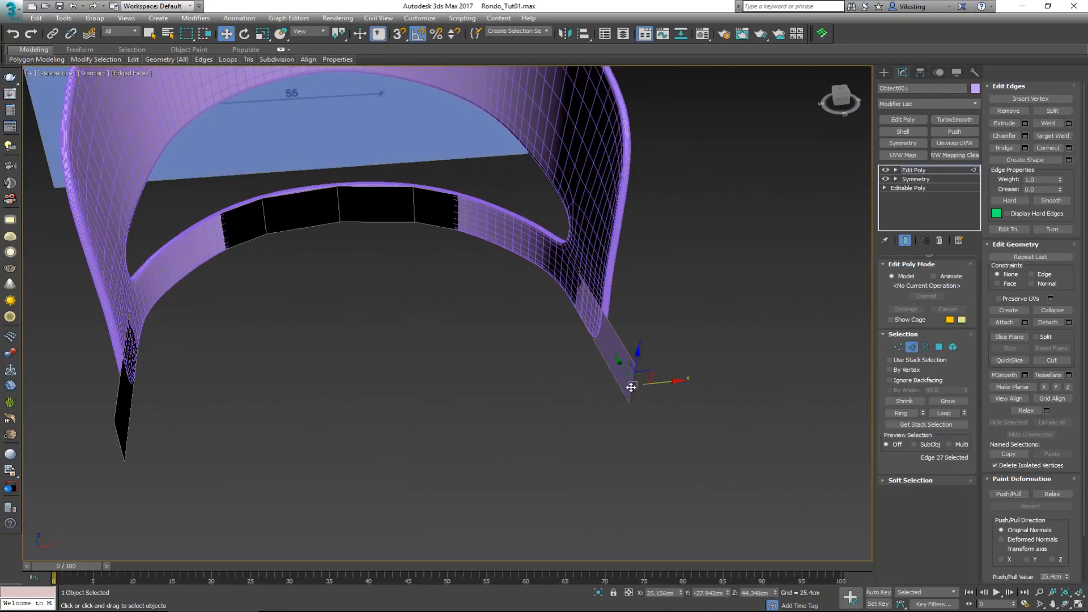
pyautogui.keyDown('alt'); pyautogui.moveTo(512, 387); pyautogui.dragTo(510, 404, button='middle'); pyautogui.keyUp('alt')
pyautogui.click(334, 537)
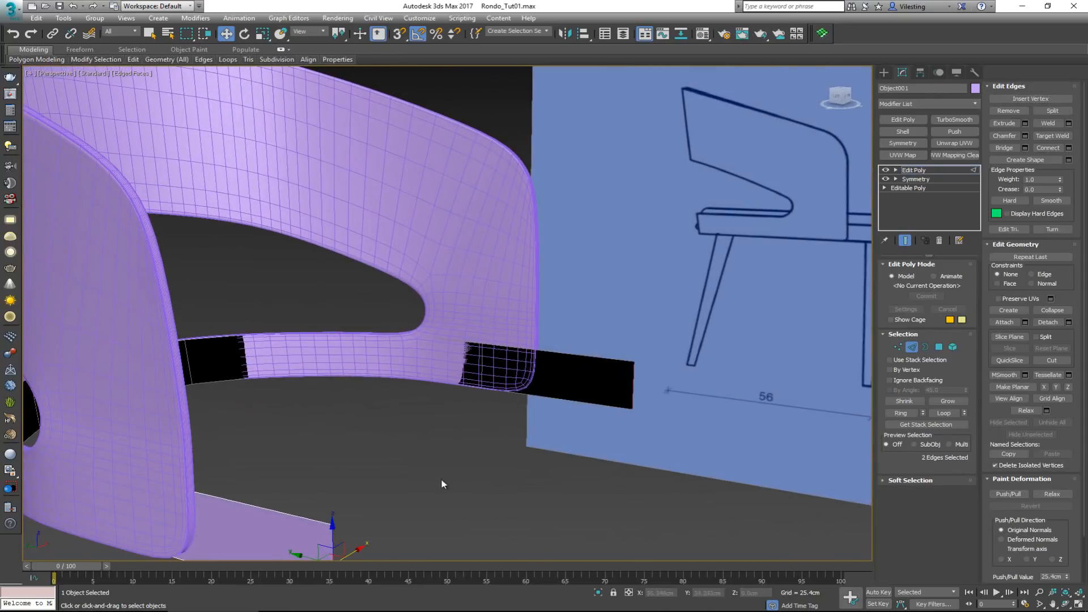
pyautogui.click(1016, 148)
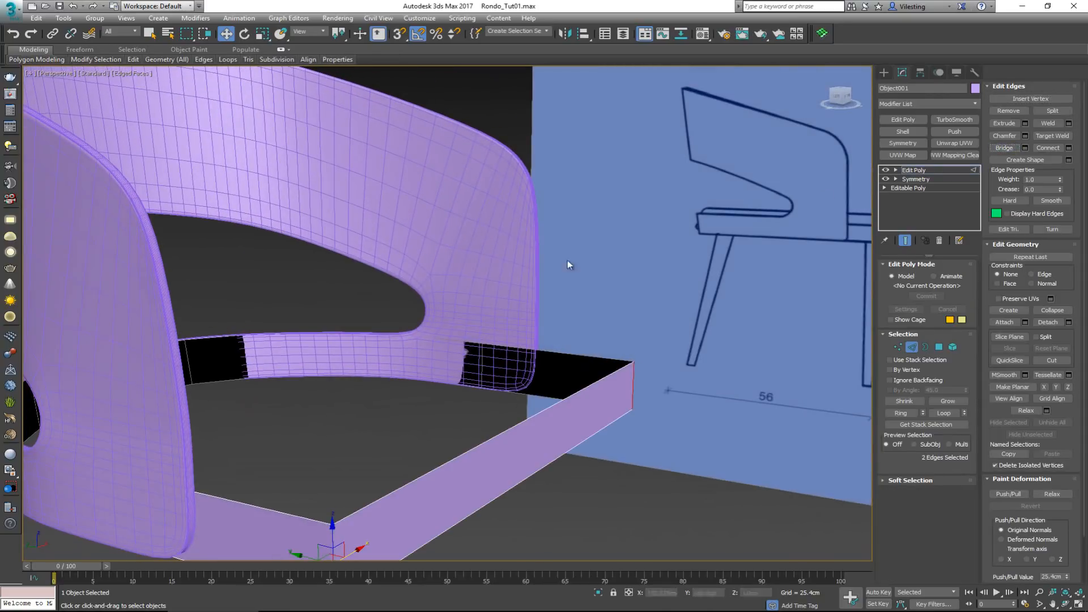
pyautogui.keyDown('alt'); pyautogui.moveTo(566, 260); pyautogui.dragTo(475, 311, button='middle'); pyautogui.keyUp('alt')
pyautogui.hotkey('alt', 'q')
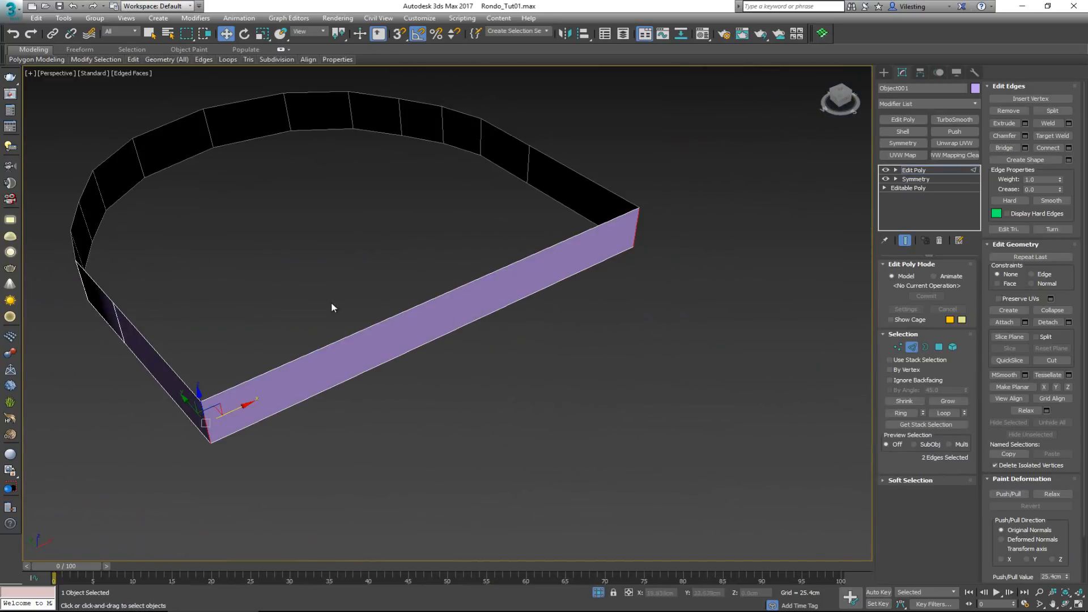
# Select the band's upper border and cap it to form the seat's top face
pyautogui.keyDown('alt'); pyautogui.moveTo(331, 301); pyautogui.dragTo(480, 267, button='middle'); pyautogui.keyUp('alt')
pyautogui.click(527, 166)
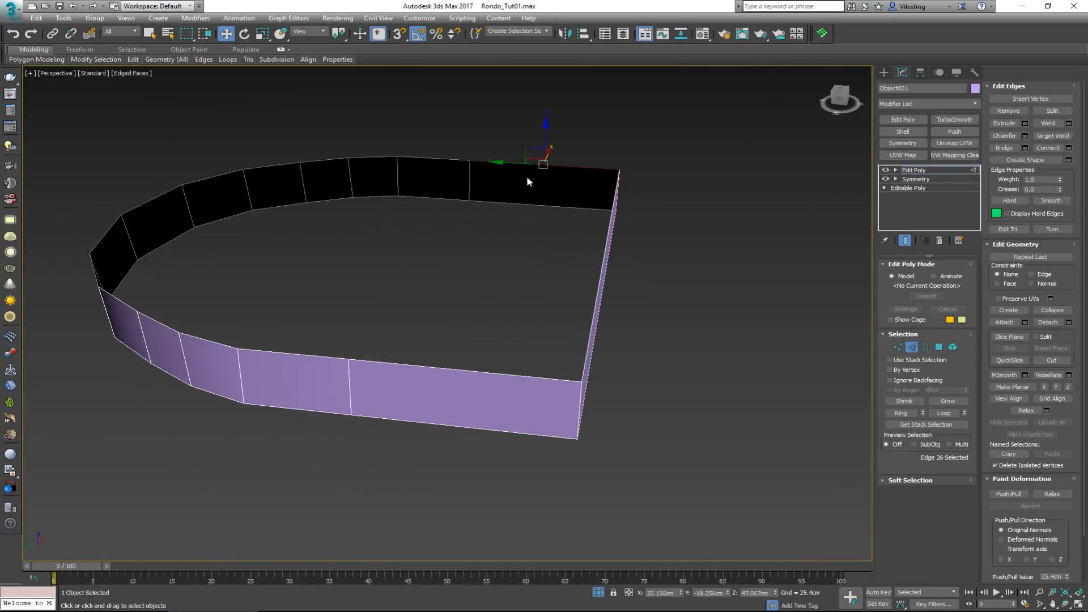
pyautogui.keyDown('ctrl'); pyautogui.click(451, 369); pyautogui.keyUp('ctrl')
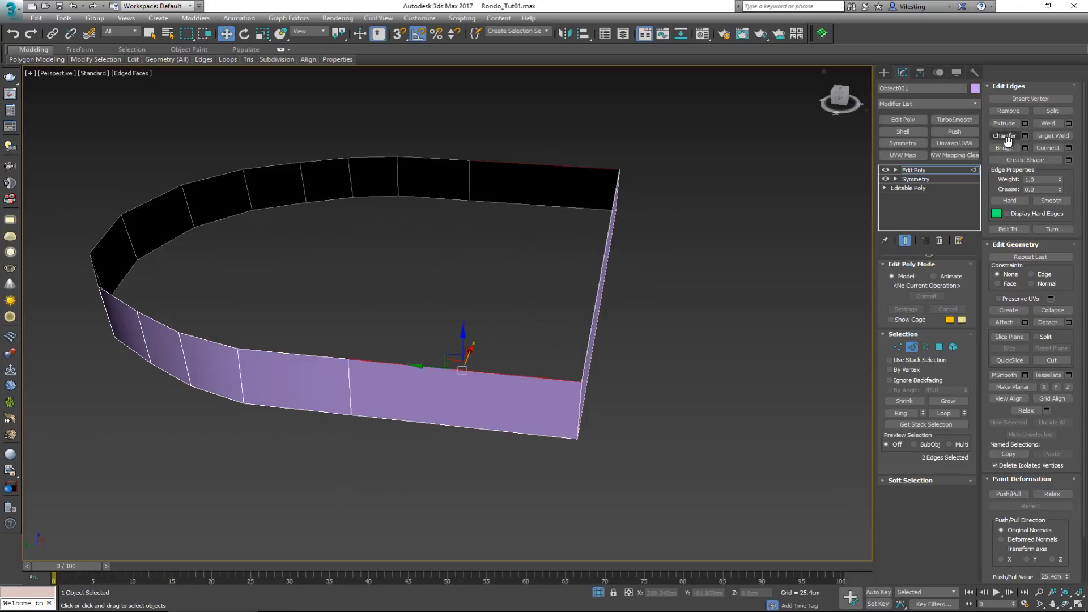
pyautogui.press('3')
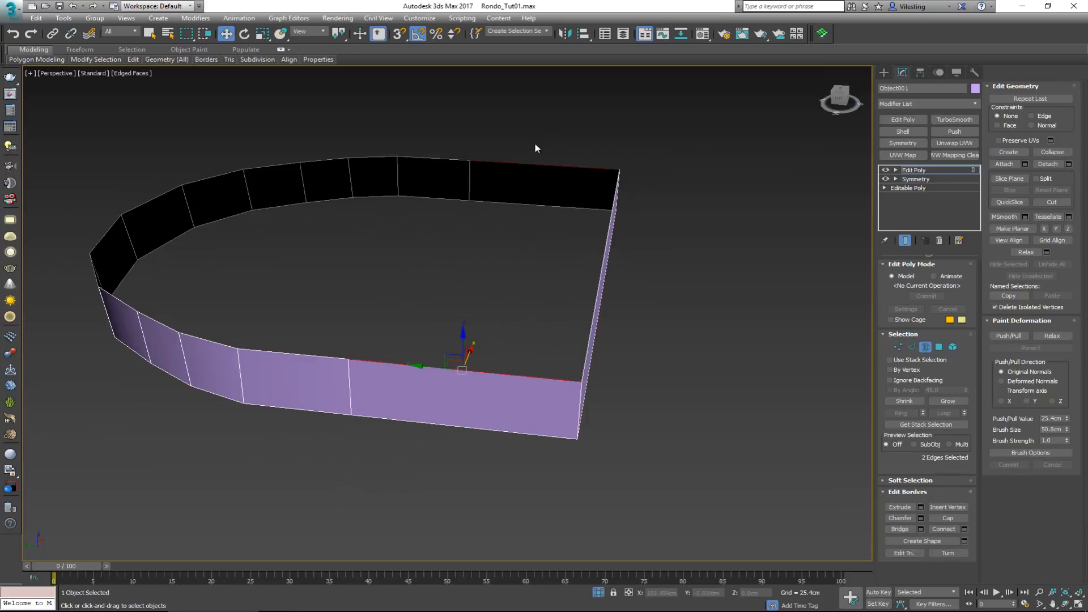
pyautogui.click(515, 166)
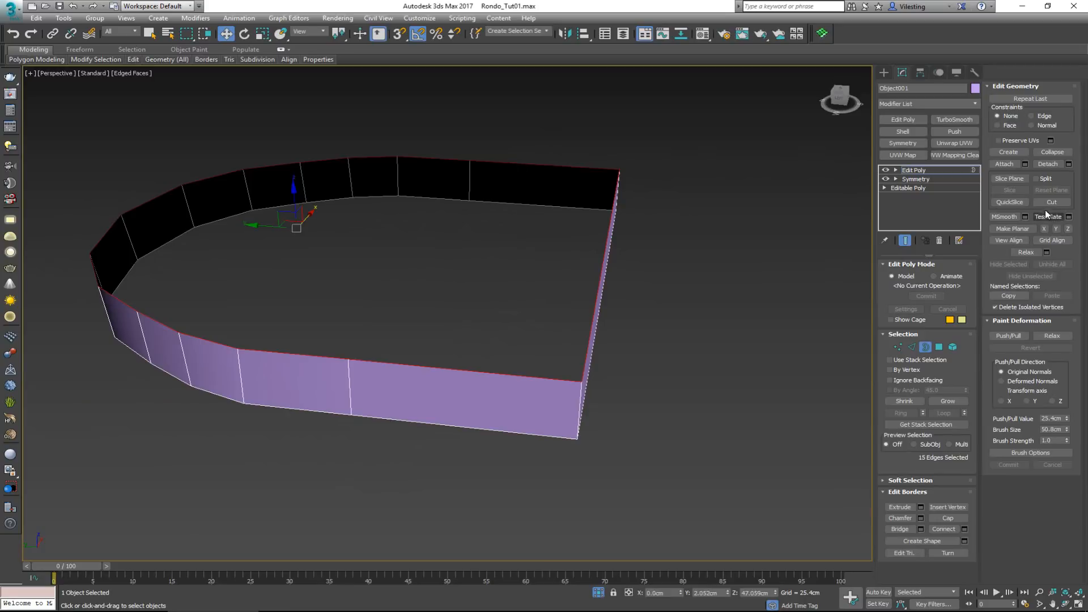
pyautogui.click(945, 517)
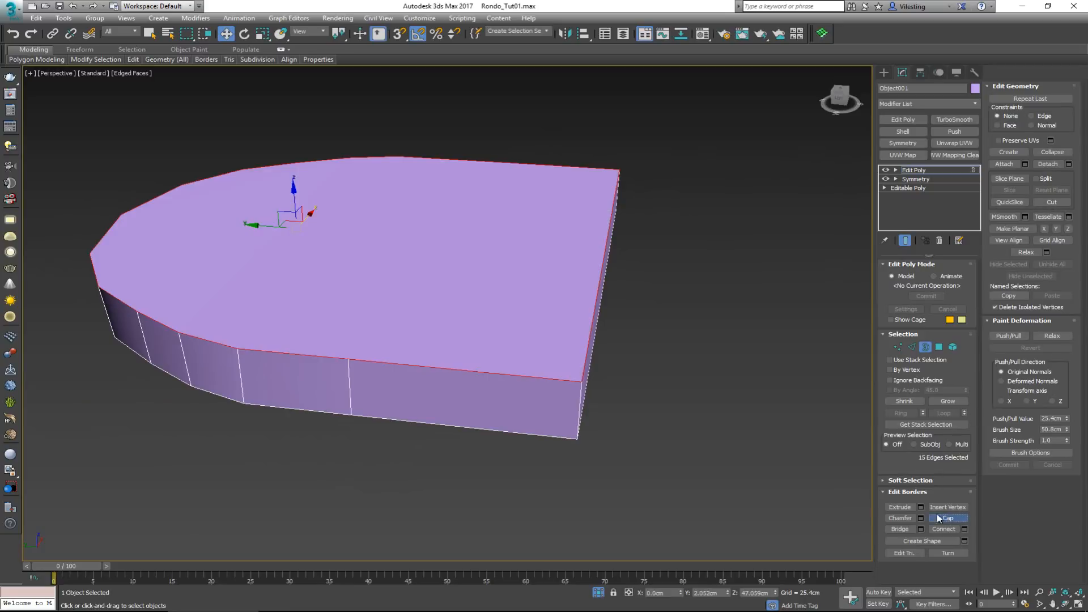
# Connect the two pairs of opposite side vertices nearest the seat's front with straight edges across the top face
pyautogui.press('1')
pyautogui.click(348, 361)
pyautogui.keyDown('ctrl'); pyautogui.click(468, 161); pyautogui.keyUp('ctrl')
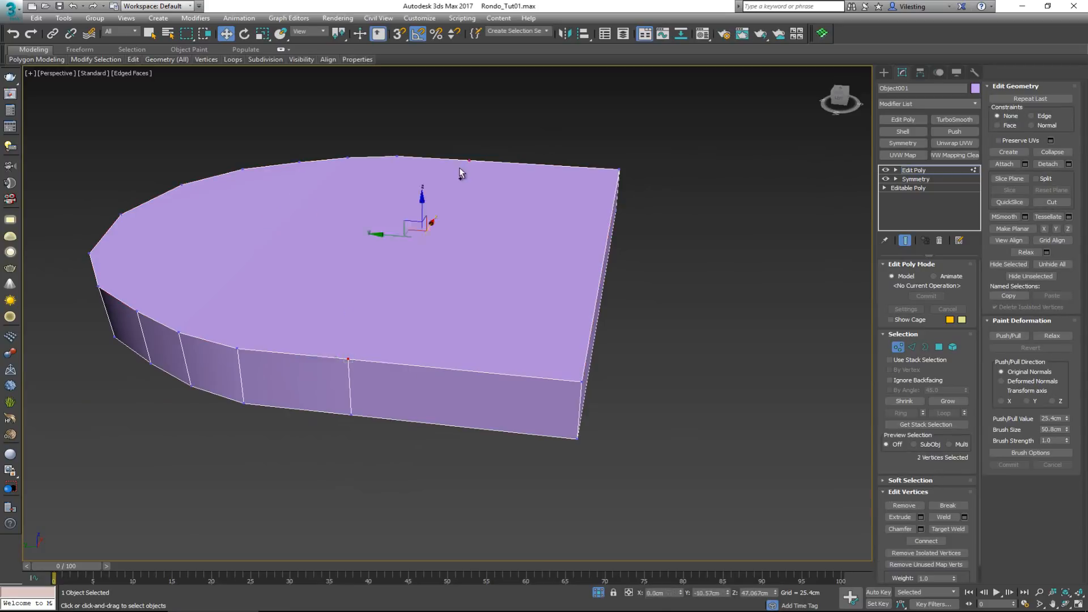
pyautogui.keyDown('alt'); pyautogui.moveTo(445, 189); pyautogui.dragTo(495, 189, button='middle'); pyautogui.keyUp('alt')
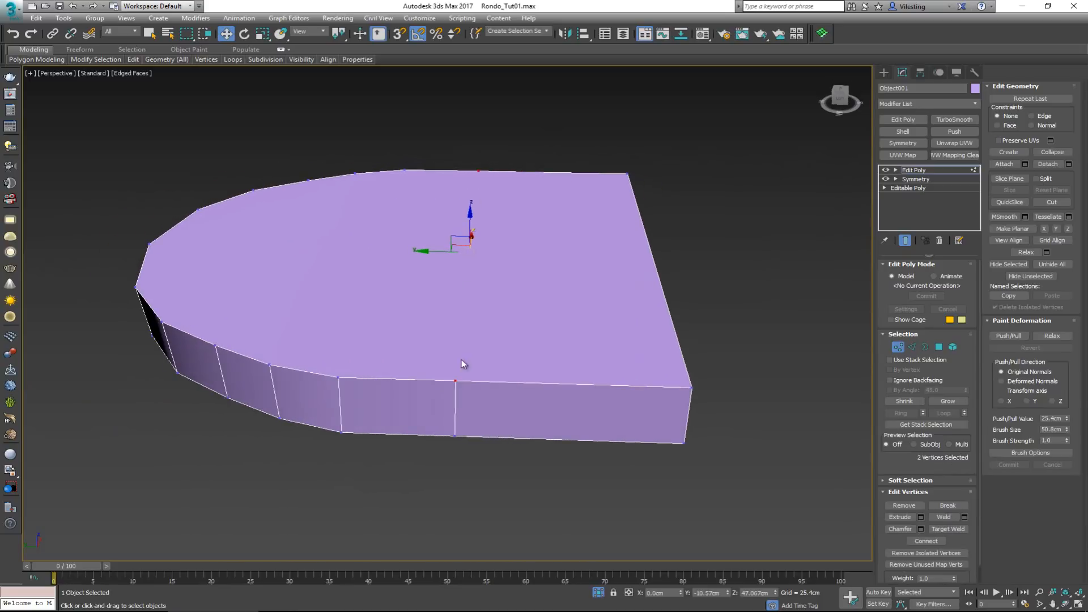
pyautogui.rightClick(457, 380)
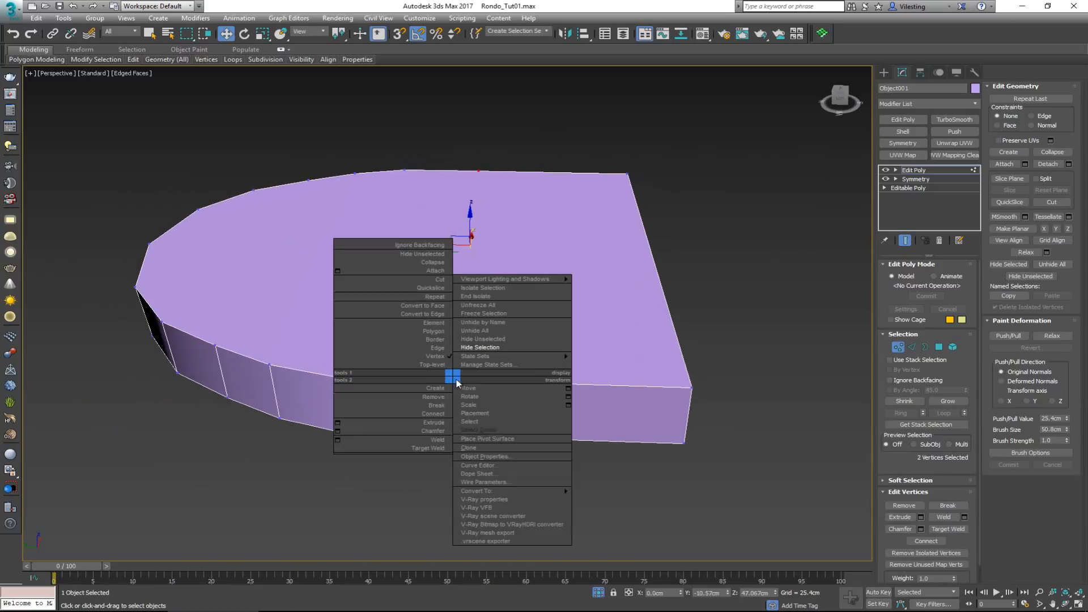
pyautogui.click(422, 414)
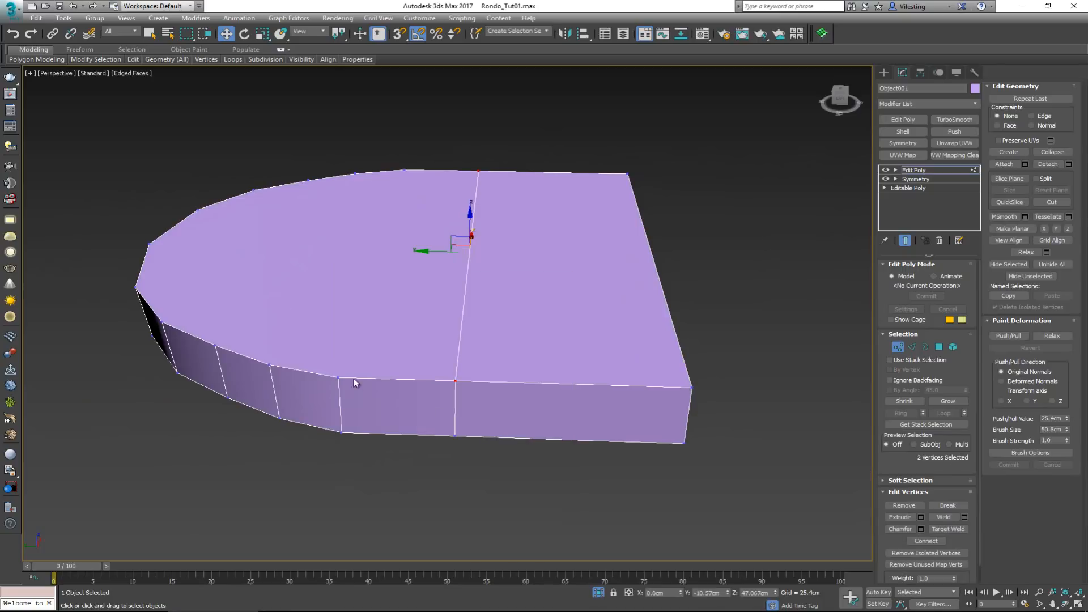
pyautogui.click(341, 377)
pyautogui.hotkey('ctrl', 'shift', 'e')
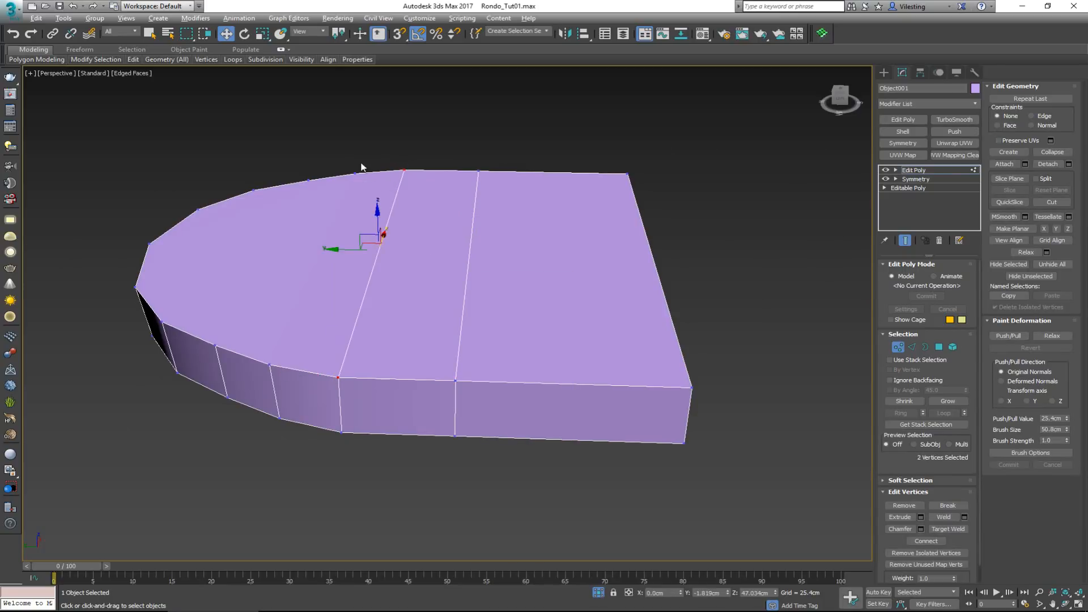
# Connect the next three pairs of opposite vertices across the top face, working towards the seat's rounded back
pyautogui.click(354, 172)
pyautogui.keyDown('ctrl'); pyautogui.click(269, 368); pyautogui.keyUp('ctrl')
pyautogui.hotkey('ctrl', 'shift', 'e')
pyautogui.click(211, 347)
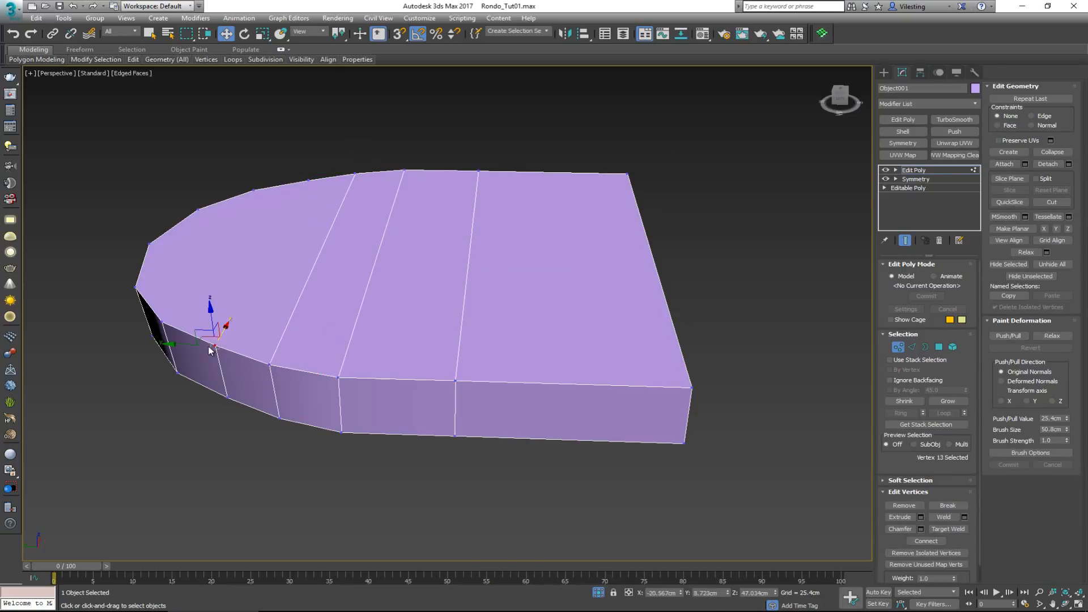
pyautogui.keyDown('ctrl'); pyautogui.click(308, 180); pyautogui.keyUp('ctrl')
pyautogui.hotkey('ctrl', 'shift', 'e')
pyautogui.click(253, 188)
pyautogui.keyDown('ctrl'); pyautogui.click(161, 325); pyautogui.keyUp('ctrl')
pyautogui.keyDown('alt'); pyautogui.moveTo(160, 333); pyautogui.dragTo(188, 324, button='middle'); pyautogui.keyUp('alt')
pyautogui.keyDown('alt'); pyautogui.moveTo(213, 261); pyautogui.dragTo(222, 266, button='middle'); pyautogui.keyUp('alt')
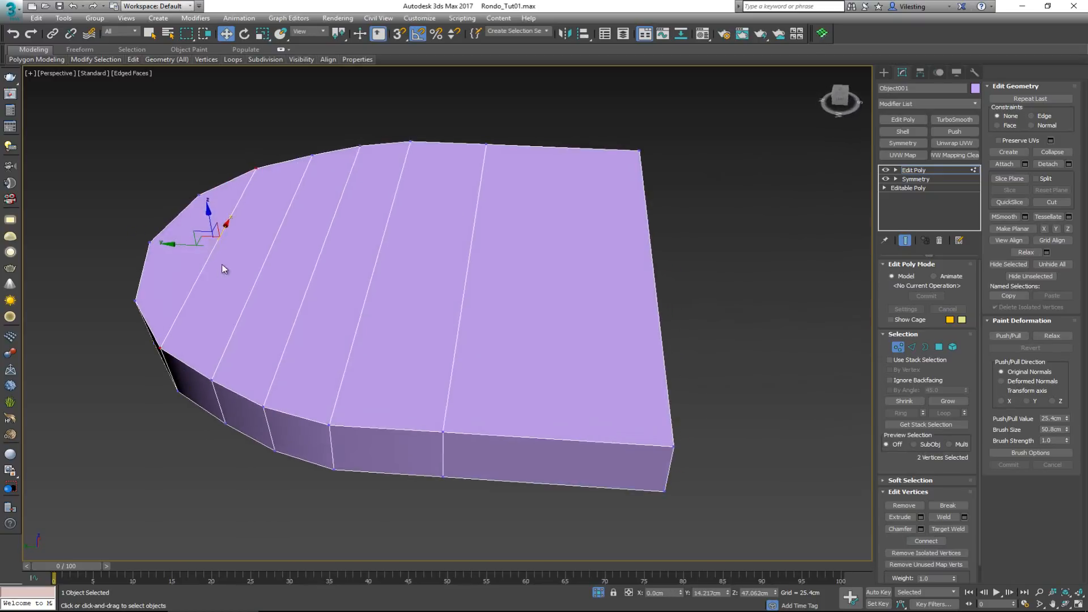
pyautogui.click(184, 247)
pyautogui.hotkey('alt', 'c')
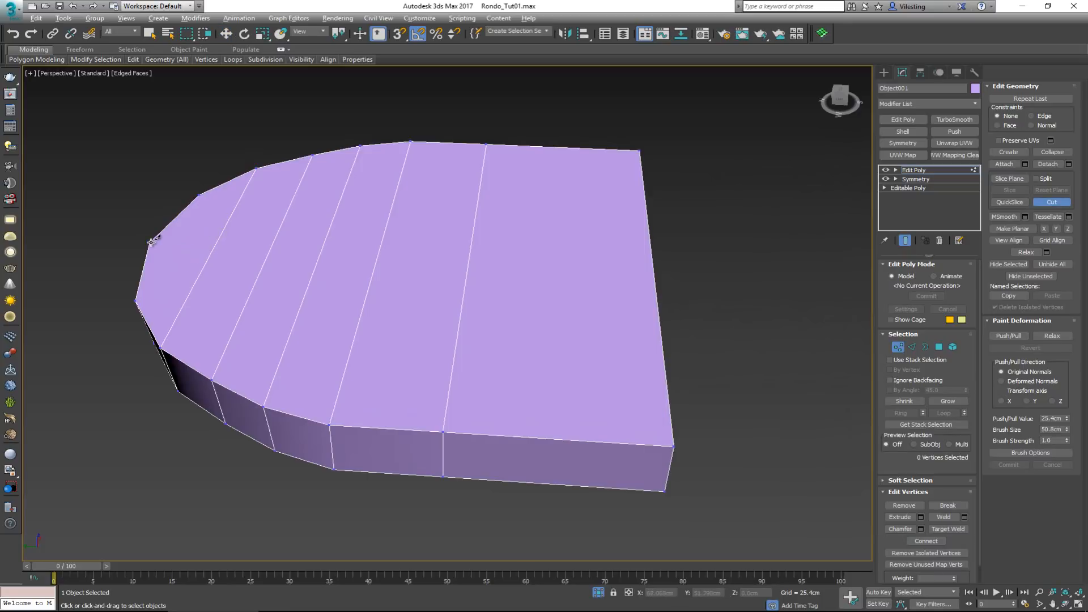
pyautogui.rightClick(151, 242)
pyautogui.click(1052, 202)
pyautogui.click(151, 242)
pyautogui.keyDown('alt'); pyautogui.moveTo(602, 264); pyautogui.dragTo(476, 274, button='middle'); pyautogui.keyUp('alt')
pyautogui.rightClick(448, 289)
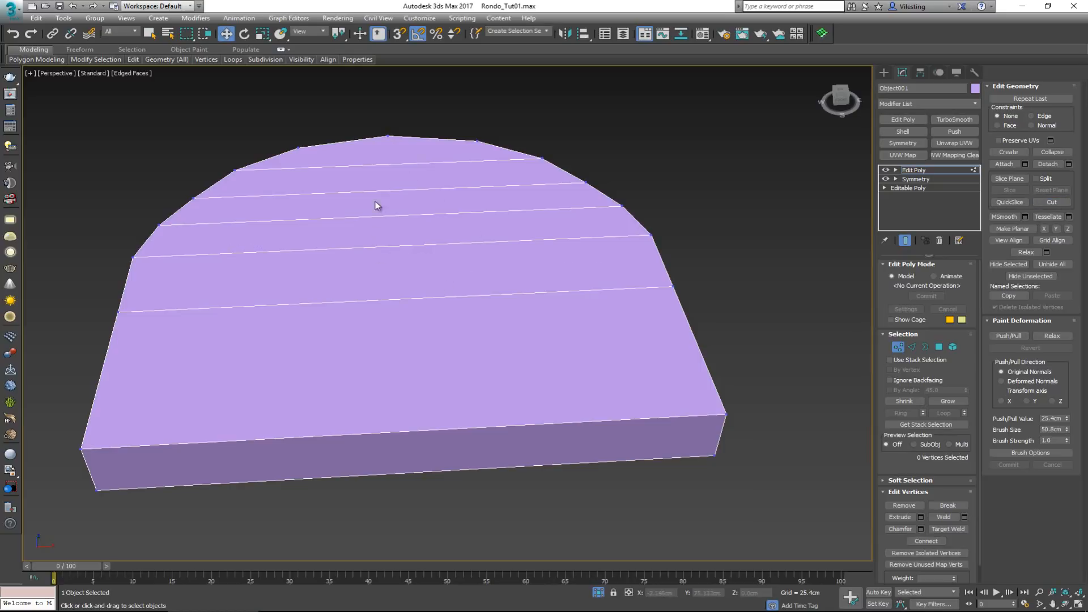
# Select the seat's crosswise edges, including both front edges, and connect them with one lengthwise centre line
pyautogui.keyDown('alt'); pyautogui.moveTo(400, 172); pyautogui.dragTo(421, 316, button='middle'); pyautogui.keyUp('alt')
pyautogui.press('2')
pyautogui.press('F3')
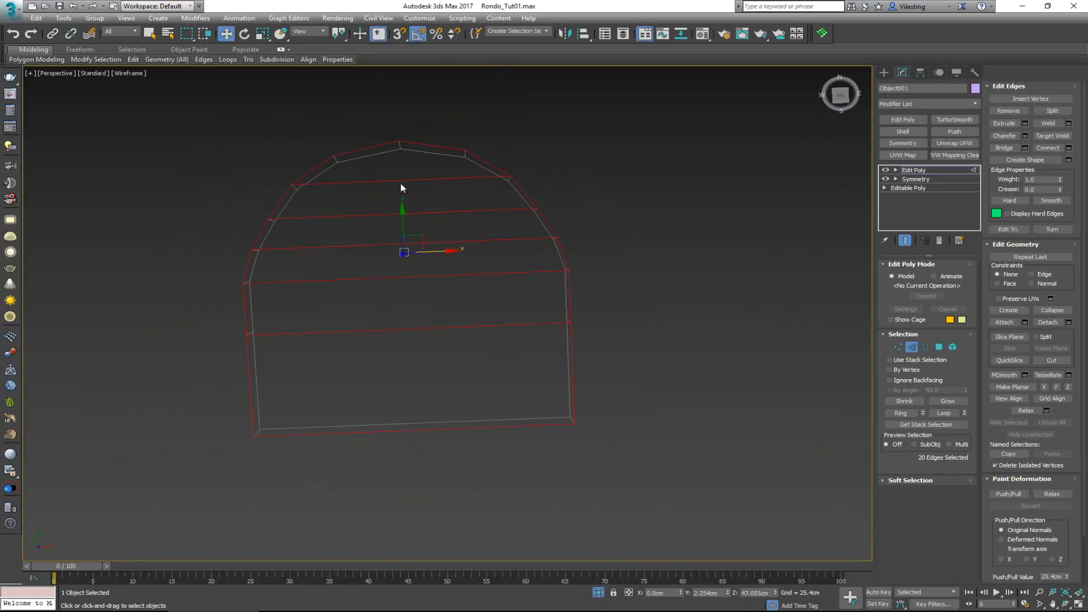
pyautogui.moveTo(417, 251); pyautogui.dragTo(430, 473)
pyautogui.moveTo(429, 454)
pyautogui.keyDown('alt'); pyautogui.mouseDown(button='middle')
pyautogui.moveTo(424, 404)
pyautogui.moveTo(443, 394)
pyautogui.mouseUp(button='middle'); pyautogui.keyUp('alt')
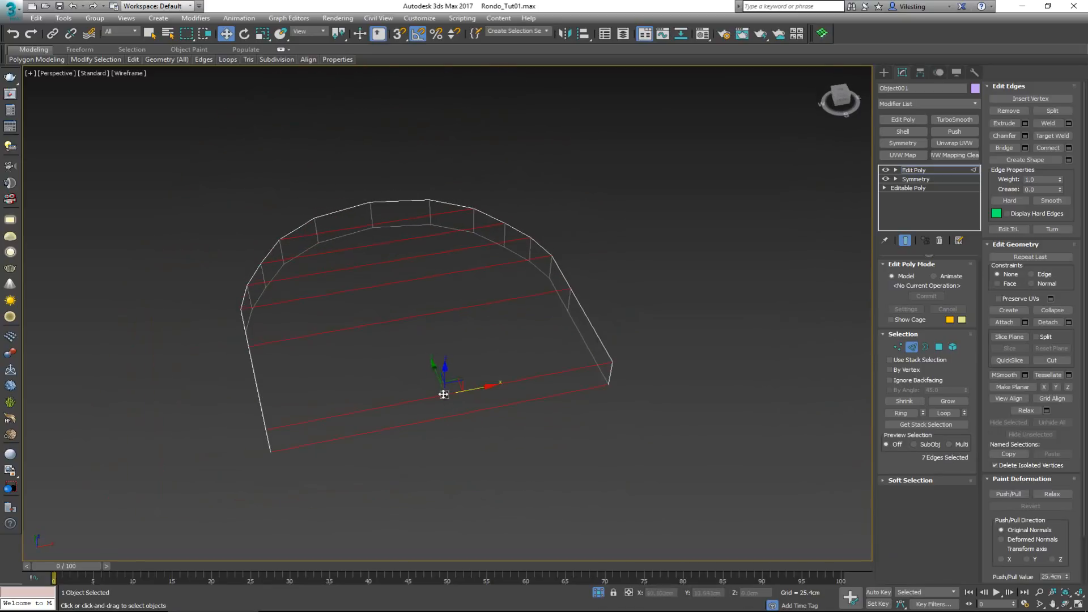
pyautogui.press('F3')
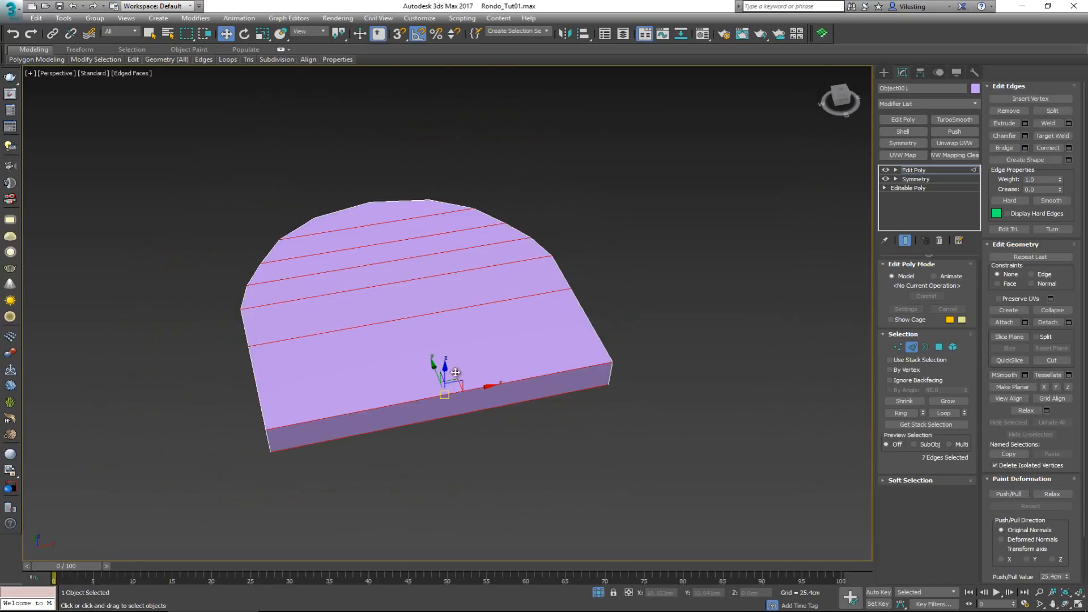
pyautogui.click(1054, 148)
# Connect the centre line's rearmost vertex to the middle vertex of the seat's rounded back edge
pyautogui.keyDown('alt'); pyautogui.moveTo(371, 283); pyautogui.dragTo(493, 257, button='middle'); pyautogui.keyUp('alt')
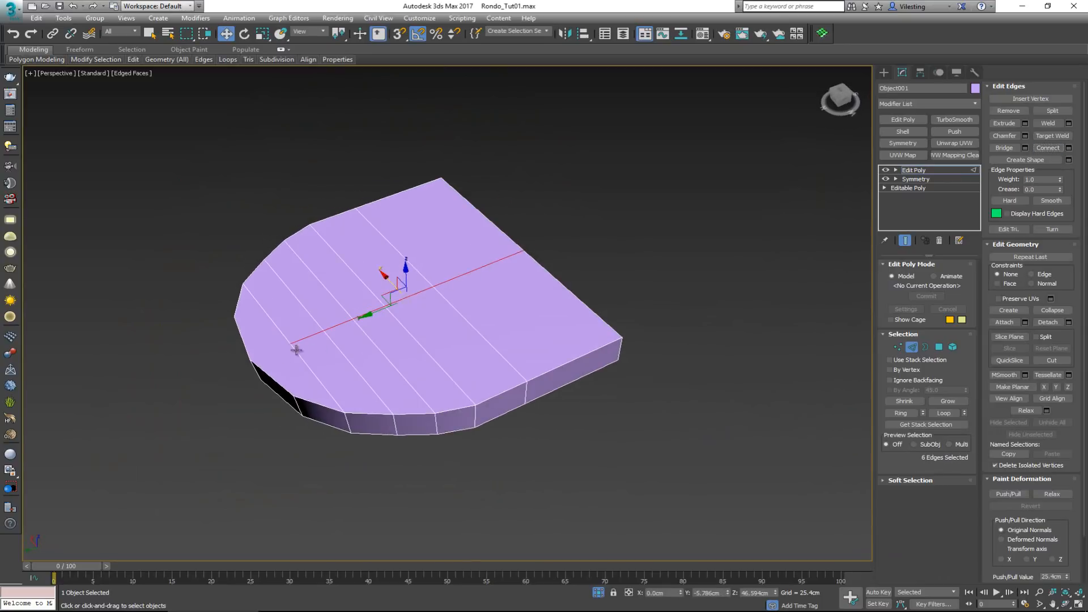
pyautogui.scroll(3, 281, 351)
pyautogui.press('1')
pyautogui.keyDown('alt'); pyautogui.moveTo(280, 350); pyautogui.dragTo(373, 375, button='middle'); pyautogui.keyUp('alt')
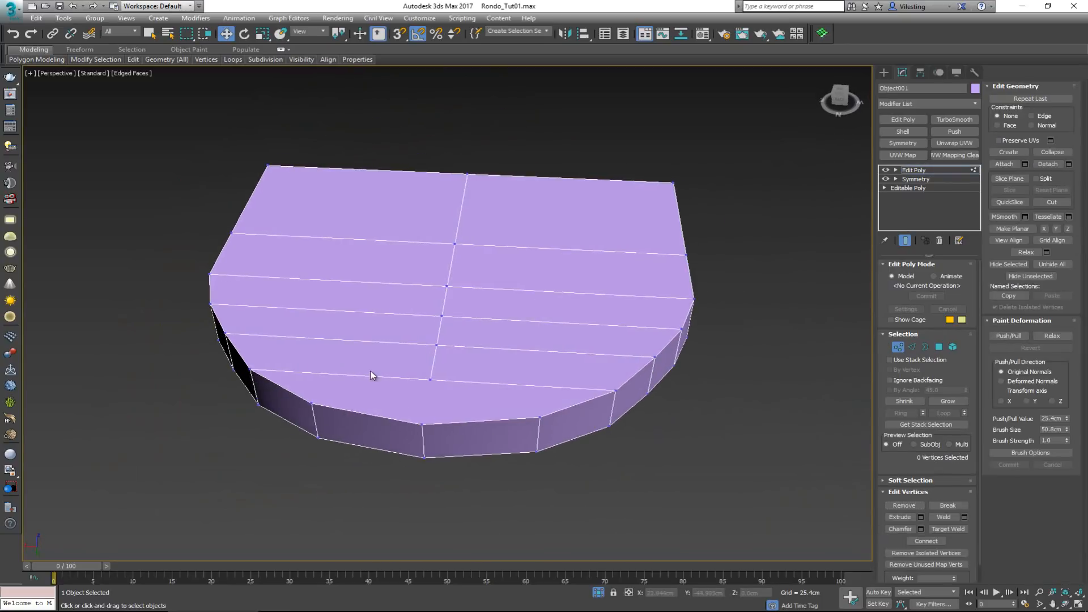
pyautogui.click(430, 379)
pyautogui.keyDown('ctrl'); pyautogui.click(422, 424); pyautogui.keyUp('ctrl')
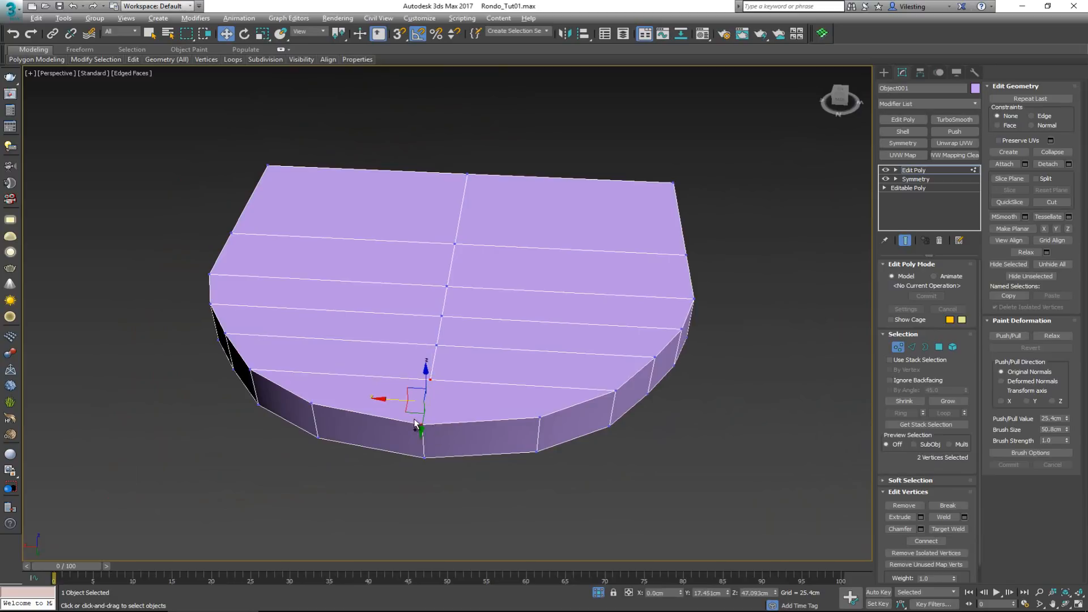
pyautogui.keyDown('alt'); pyautogui.moveTo(459, 397); pyautogui.dragTo(404, 306, button='middle'); pyautogui.keyUp('alt')
pyautogui.scroll(-2, 454, 408)
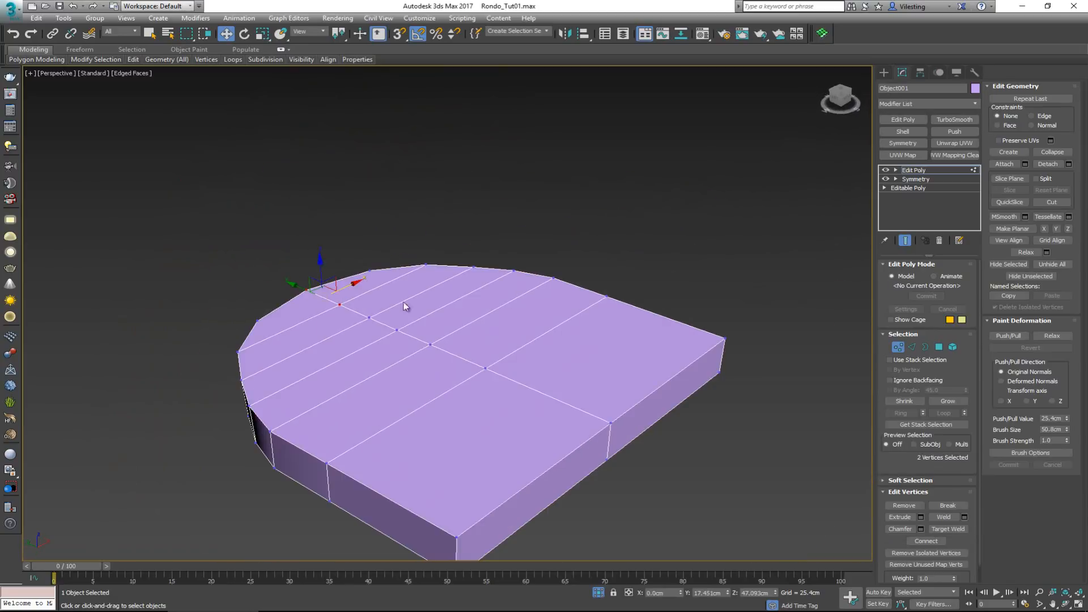
# Leave vertex editing, smooth the seat with a TurboSmooth of 2 iterations and end the isolation
pyautogui.click(898, 347)
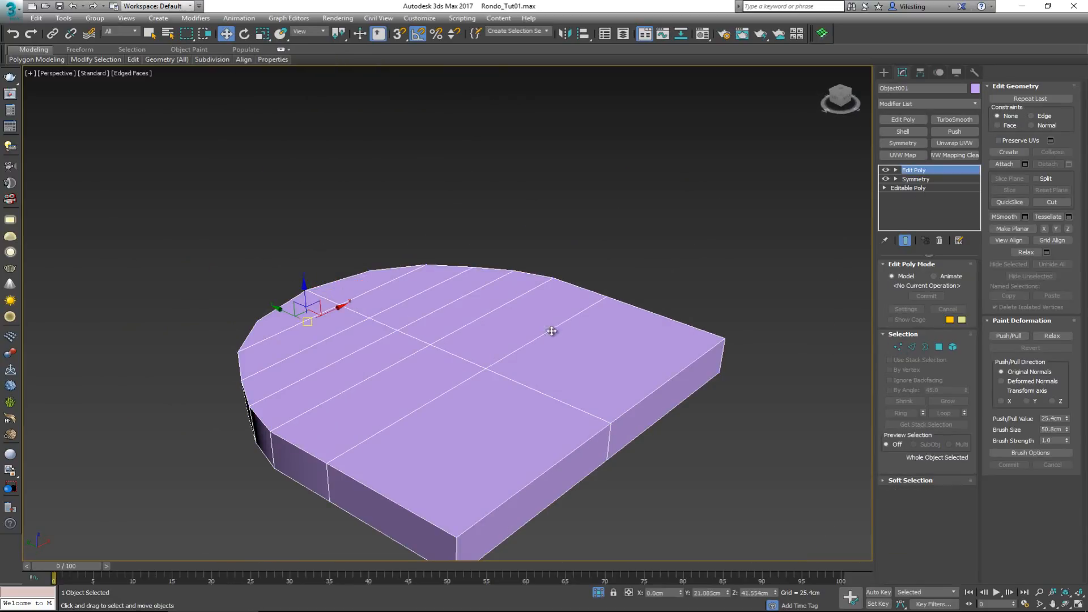
pyautogui.click(947, 119)
pyautogui.rightClick(566, 301)
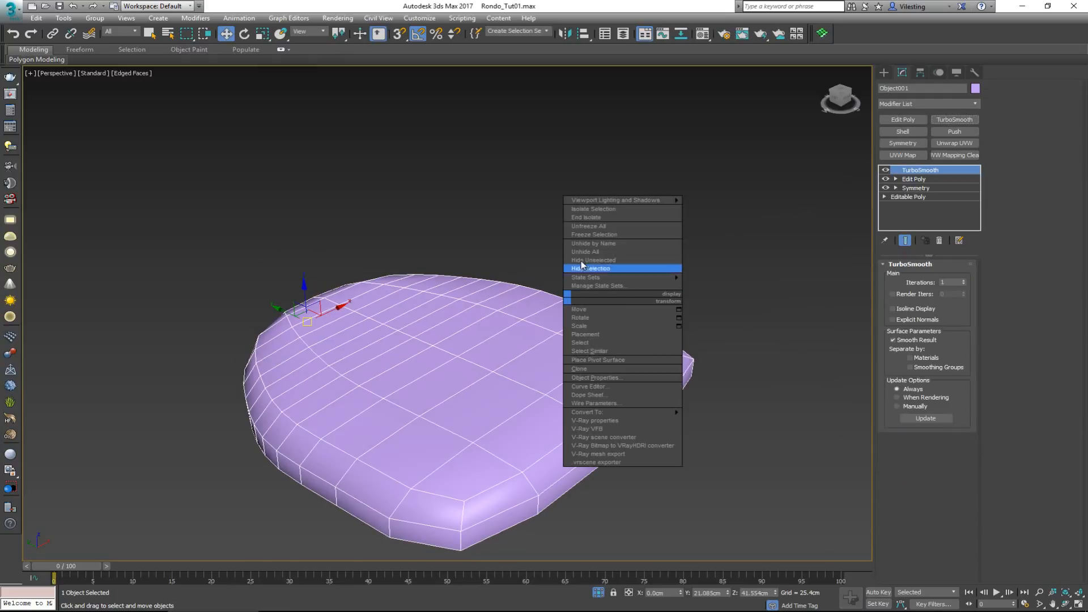
pyautogui.click(578, 226)
pyautogui.keyDown('alt'); pyautogui.moveTo(578, 244); pyautogui.dragTo(573, 219, button='middle'); pyautogui.keyUp('alt')
pyautogui.click(964, 280)
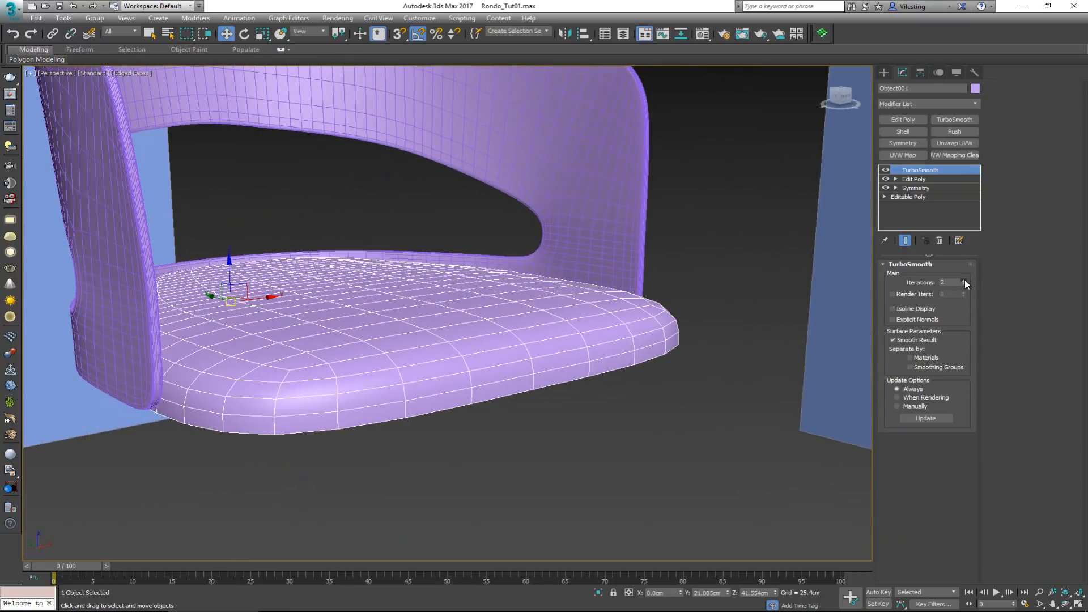
# Compare the seat with the reference drawings in all four views and raise it about 2.1 cm in the Left view
pyautogui.click(671, 277)
pyautogui.keyDown('alt'); pyautogui.moveTo(671, 277); pyautogui.dragTo(713, 272, button='middle'); pyautogui.keyUp('alt')
pyautogui.scroll(-3, 714, 273)
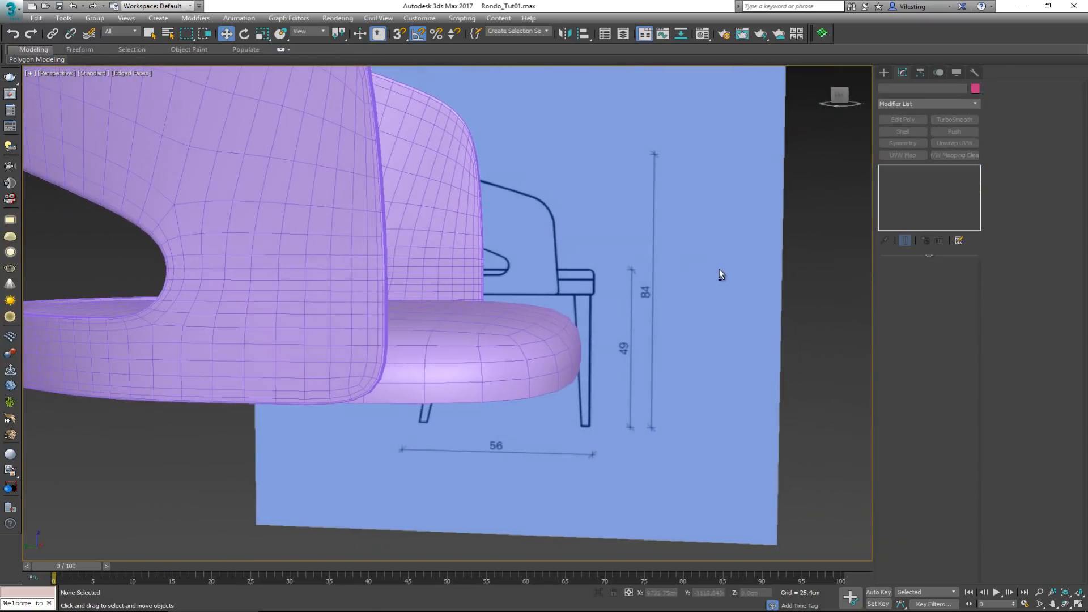
pyautogui.hotkey('alt', 'w')
pyautogui.press('alt')
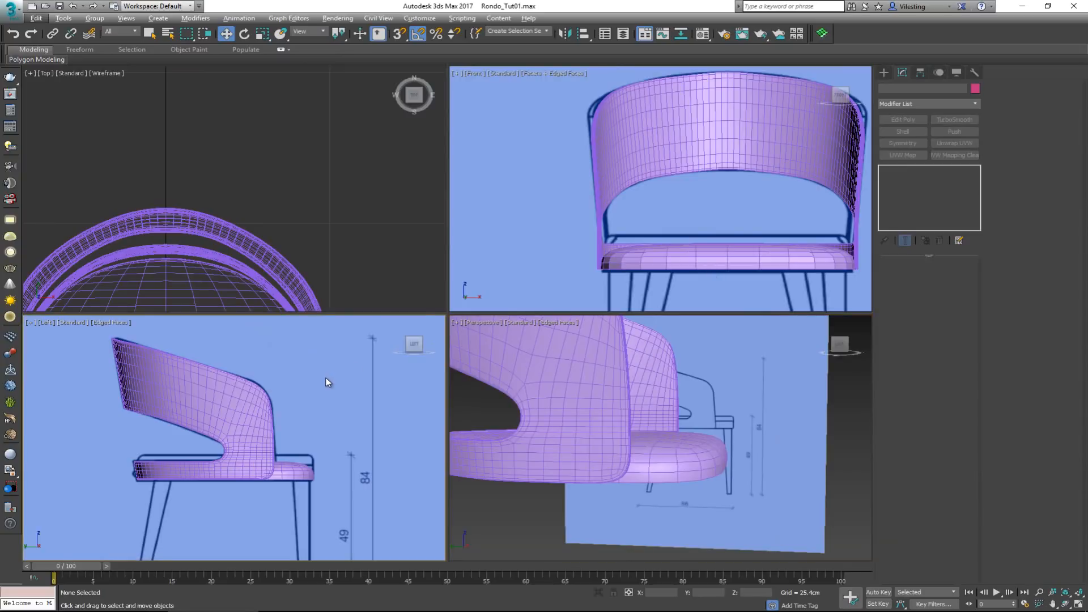
pyautogui.click(665, 445)
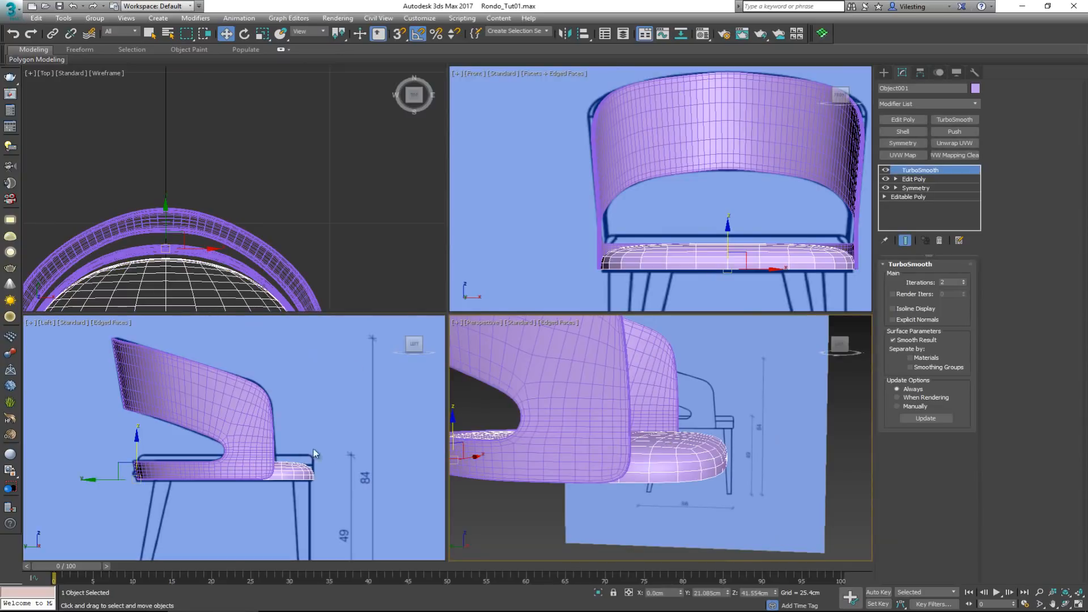
pyautogui.moveTo(140, 452); pyautogui.dragTo(141, 445)
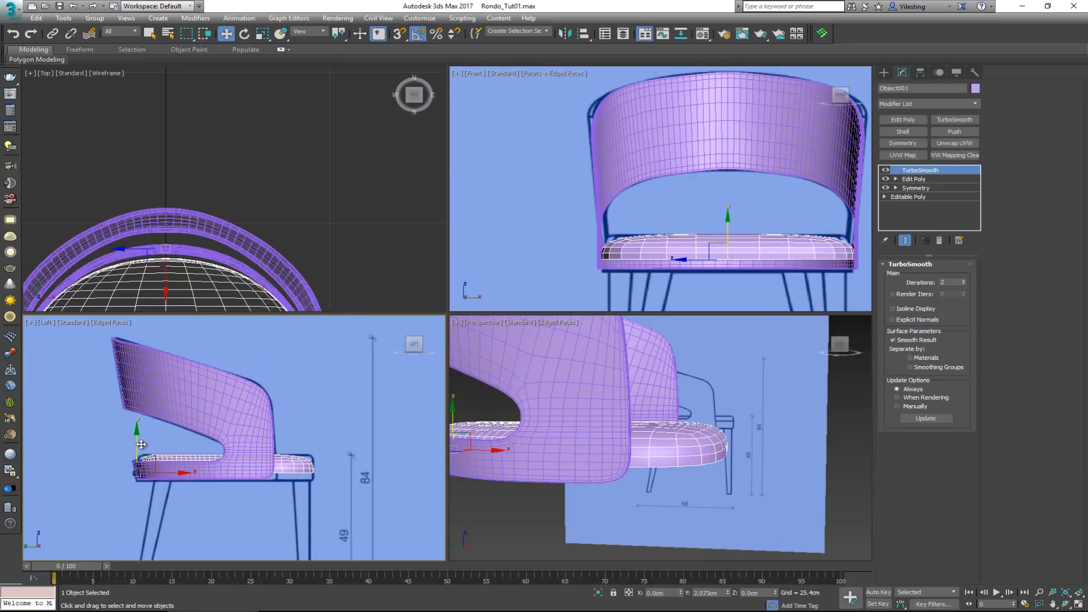
# Show the seat's rear close up in the maximized Perspective view and edit its Edit Poly vertices with the smoothed end result hidden
pyautogui.rightClick(618, 448)
pyautogui.hotkey('alt', 'w')
pyautogui.keyDown('alt'); pyautogui.moveTo(305, 326); pyautogui.dragTo(357, 397, button='middle'); pyautogui.keyUp('alt')
pyautogui.moveTo(255, 362); pyautogui.dragTo(482, 346, button='middle')
pyautogui.keyDown('alt'); pyautogui.moveTo(482, 346); pyautogui.dragTo(515, 342, button='middle'); pyautogui.keyUp('alt')
pyautogui.keyDown('alt'); pyautogui.moveTo(438, 337); pyautogui.dragTo(510, 388, button='middle'); pyautogui.keyUp('alt')
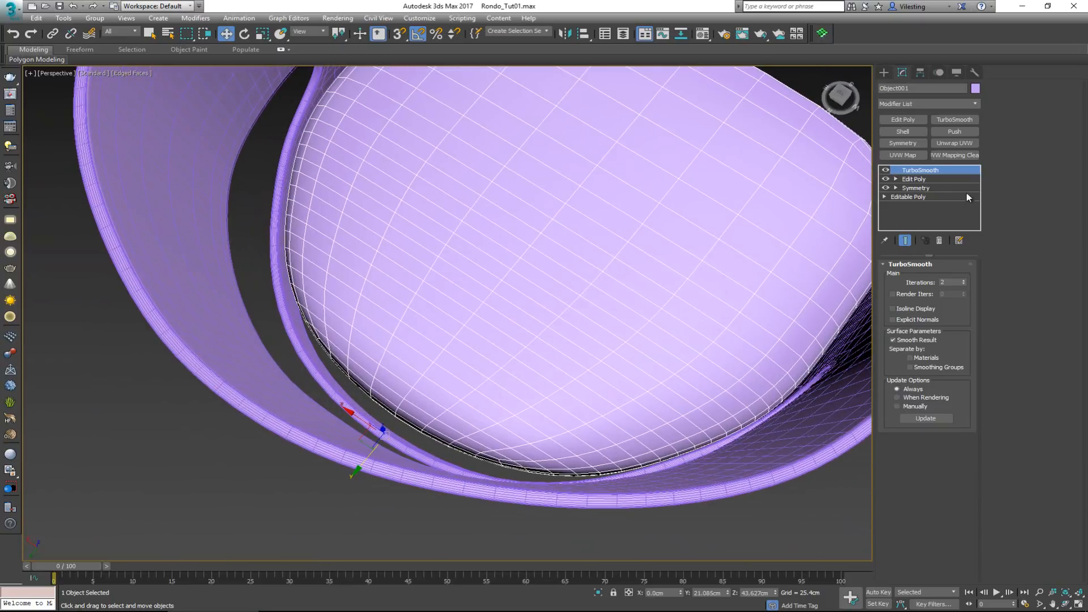
pyautogui.click(925, 180)
pyautogui.press('1')
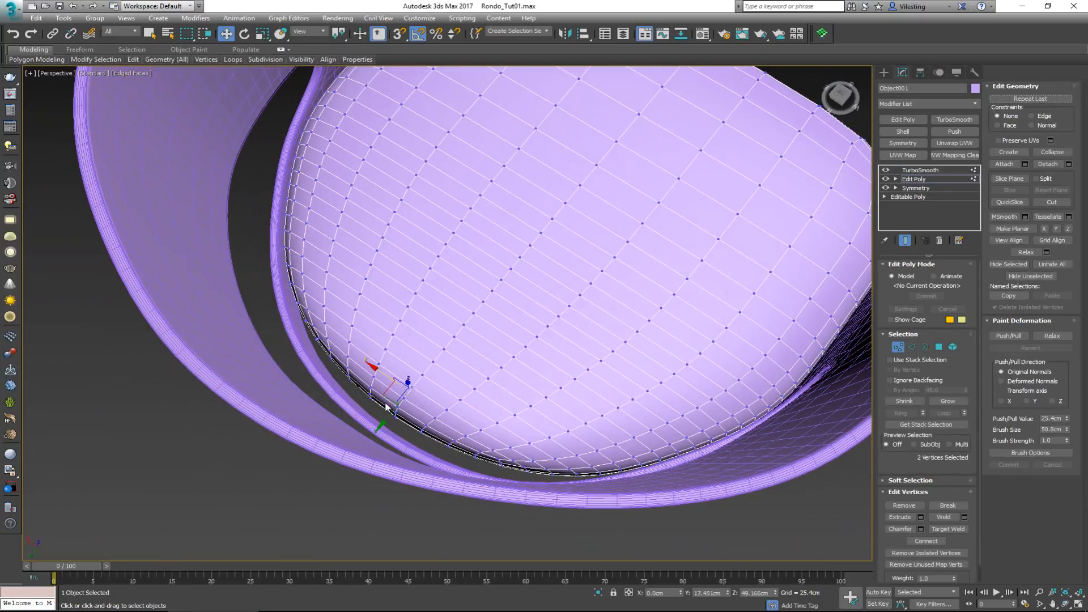
pyautogui.hotkey('shift', 'e')
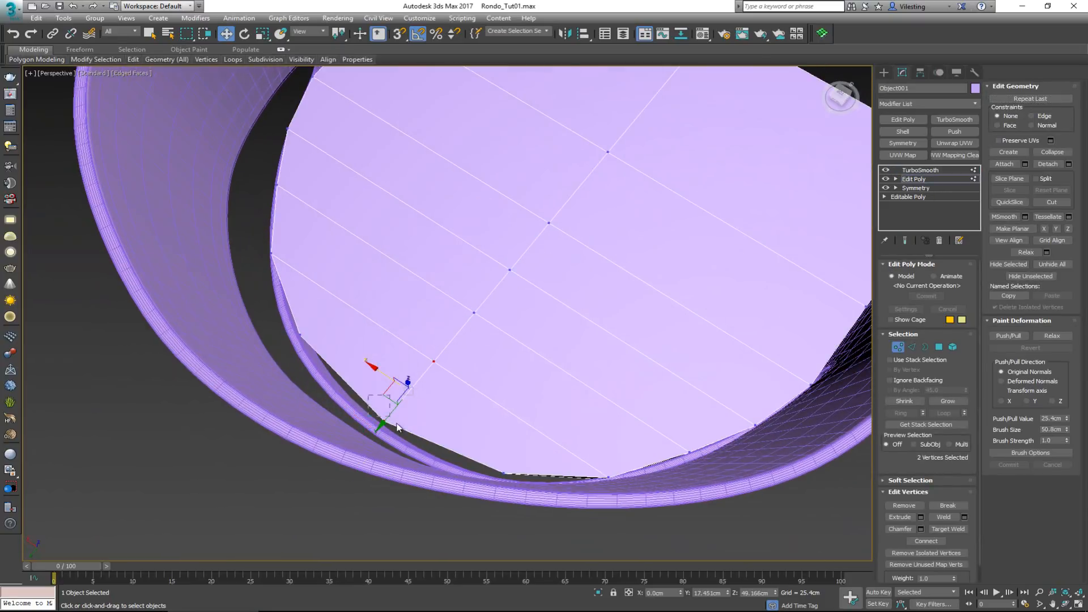
# Insert a lengthwise SwiftLoop edge loop in the seat's negative X half, meeting the back edge just beside the centre line
pyautogui.keyDown('alt'); pyautogui.moveTo(449, 417); pyautogui.dragTo(488, 390, button='middle'); pyautogui.keyUp('alt')
pyautogui.hotkey('alt', 's')
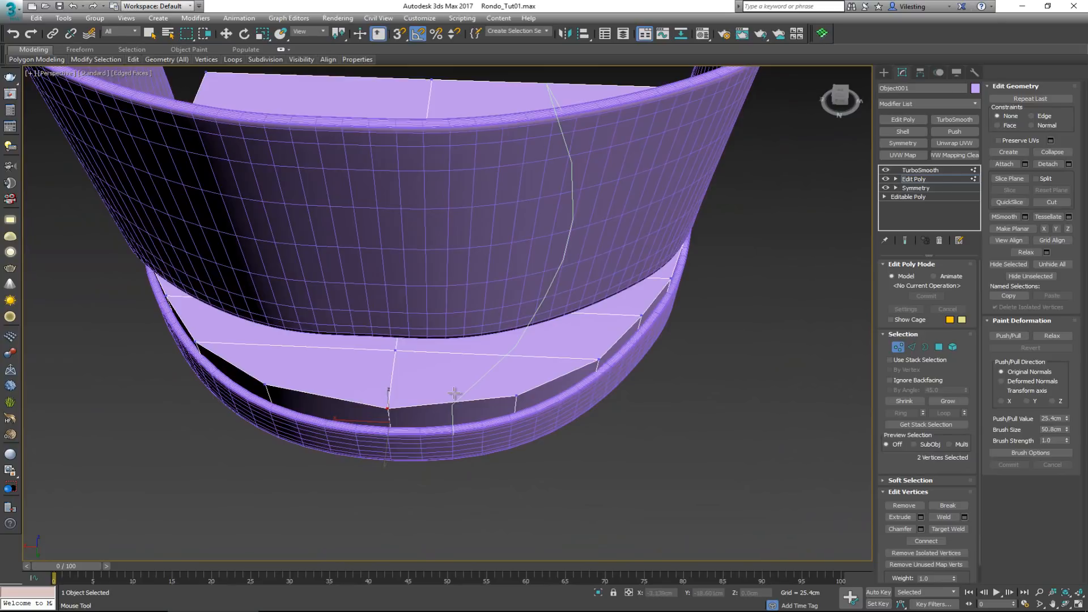
pyautogui.press('2')
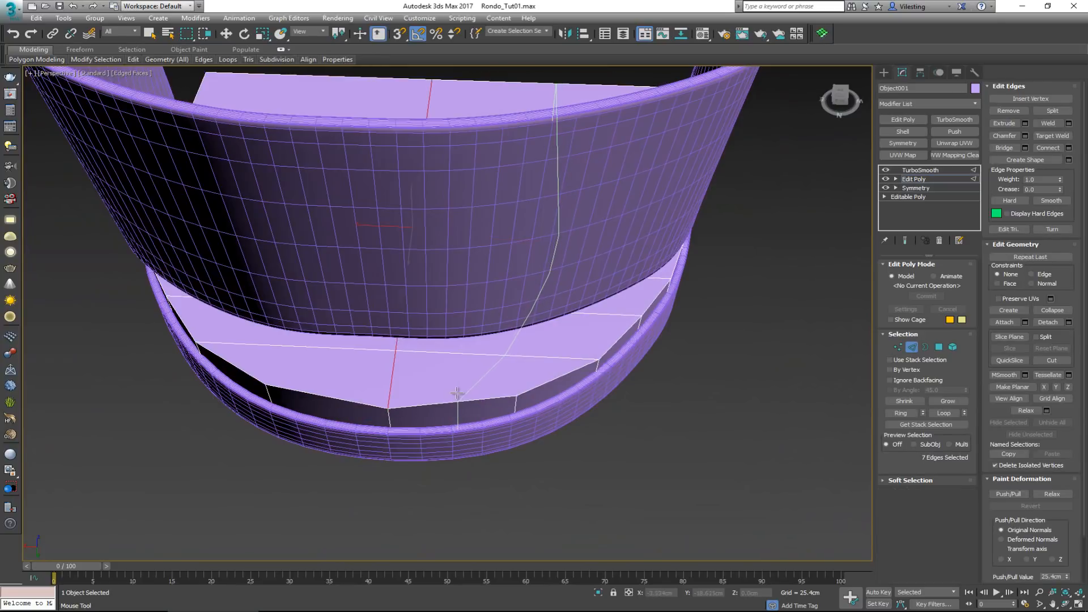
pyautogui.click(457, 394)
pyautogui.rightClick(490, 393)
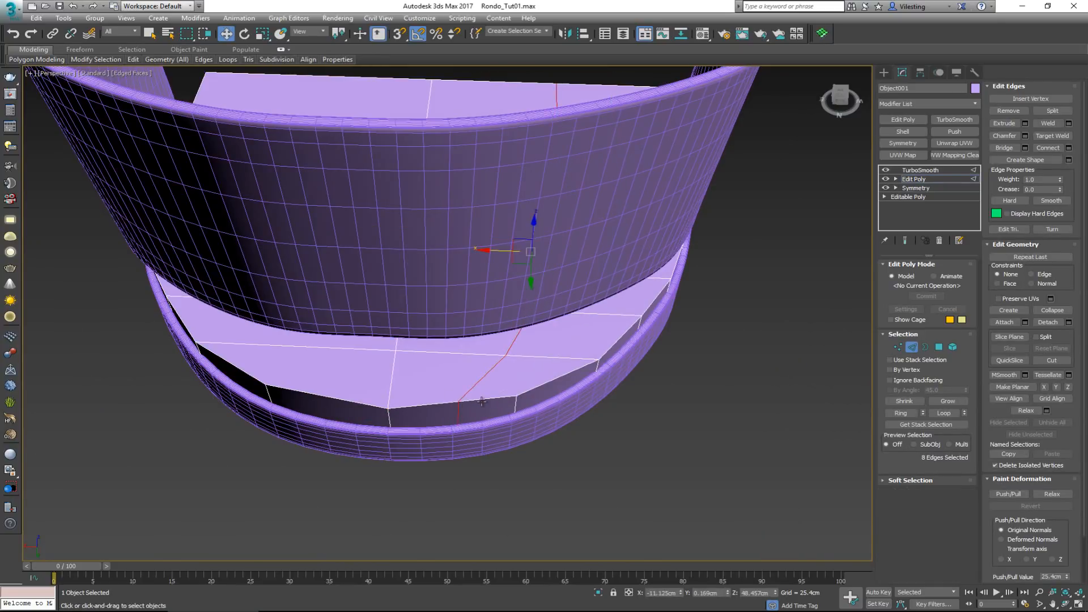
# Select the new loop's two rearmost vertices, move them slightly backward to round the seat's back edge, and check the smoothed shape
pyautogui.press('1')
pyautogui.keyDown('alt'); pyautogui.moveTo(478, 406); pyautogui.dragTo(452, 430, button='middle'); pyautogui.keyUp('alt')
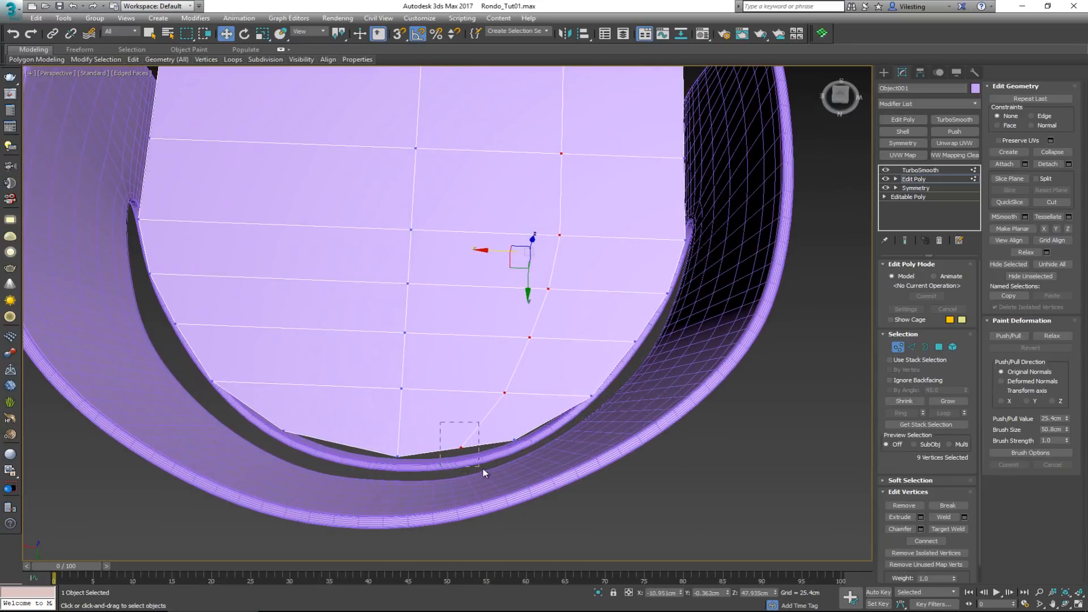
pyautogui.moveTo(483, 470); pyautogui.dragTo(457, 480)
pyautogui.press('space')
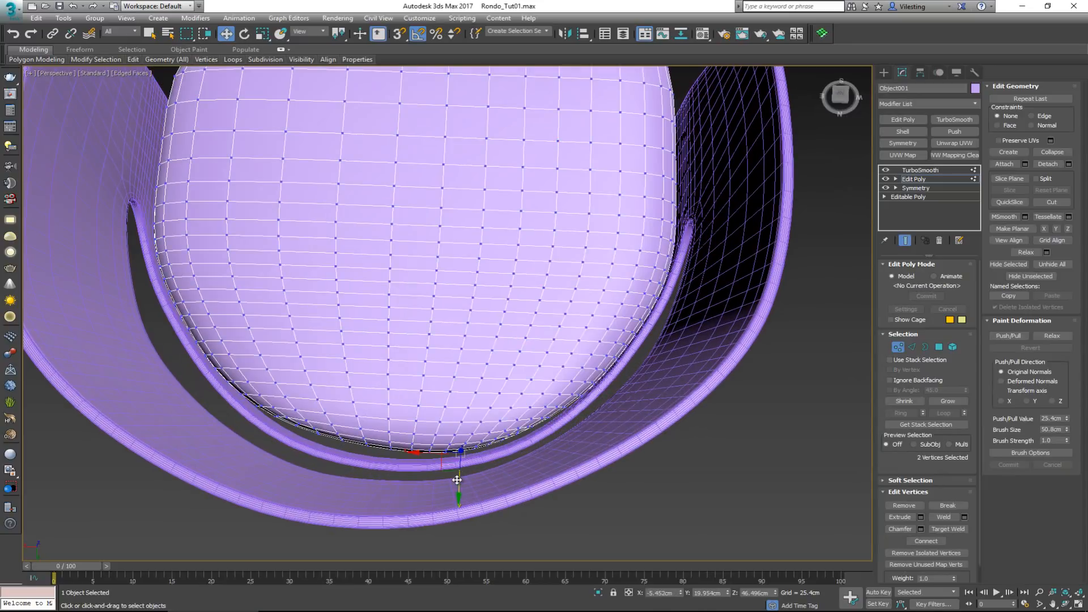
pyautogui.press('space')
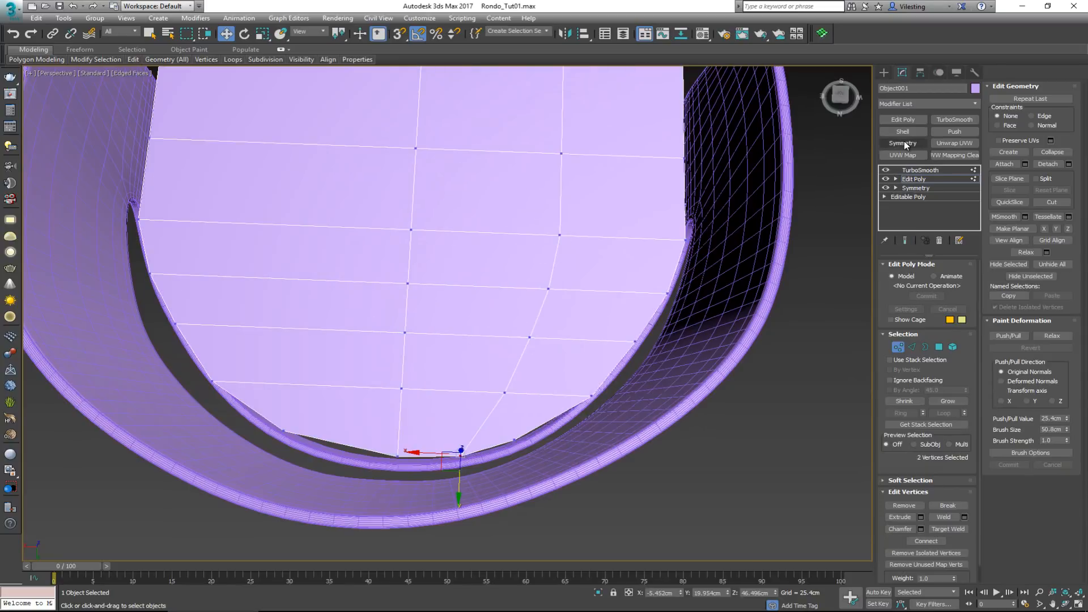
# Leave vertex editing and mirror the new loop across the seat with a Symmetry modifier on the Z axis beneath TurboSmooth
pyautogui.click(898, 347)
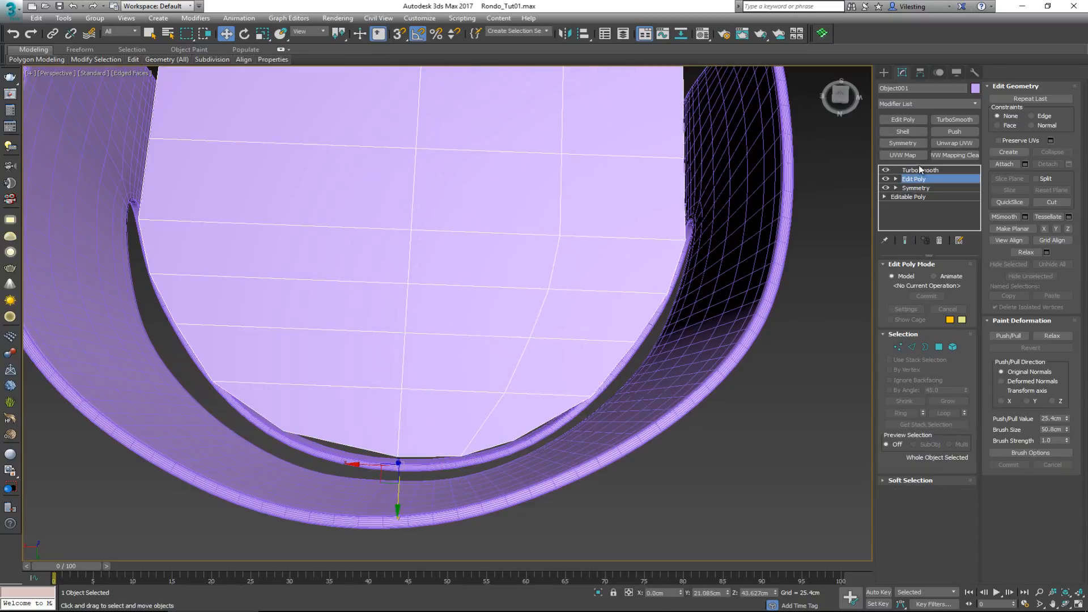
pyautogui.click(902, 143)
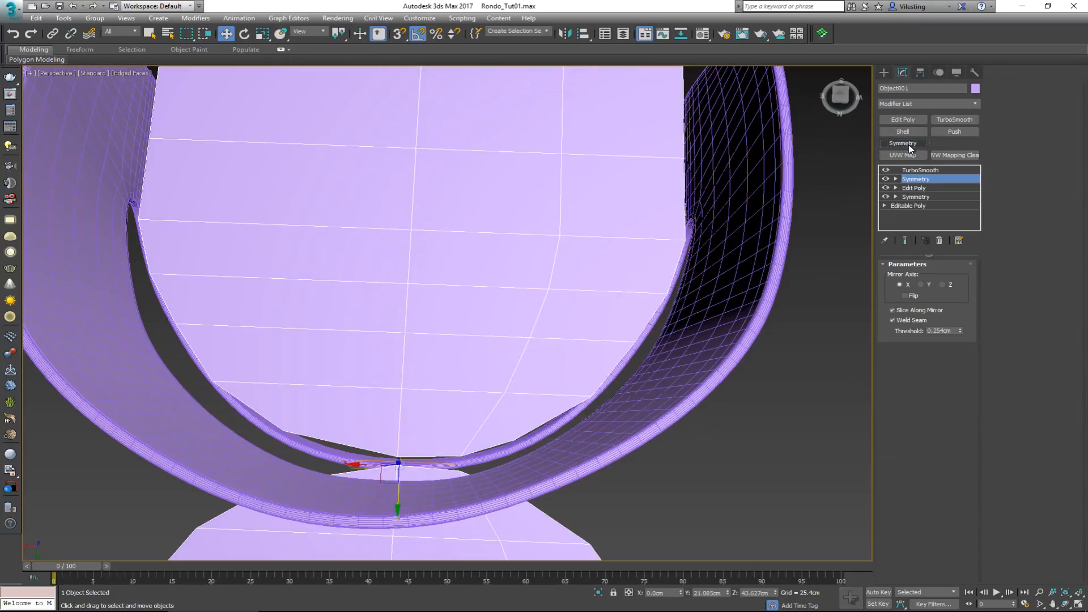
pyautogui.click(941, 285)
pyautogui.press('alt')
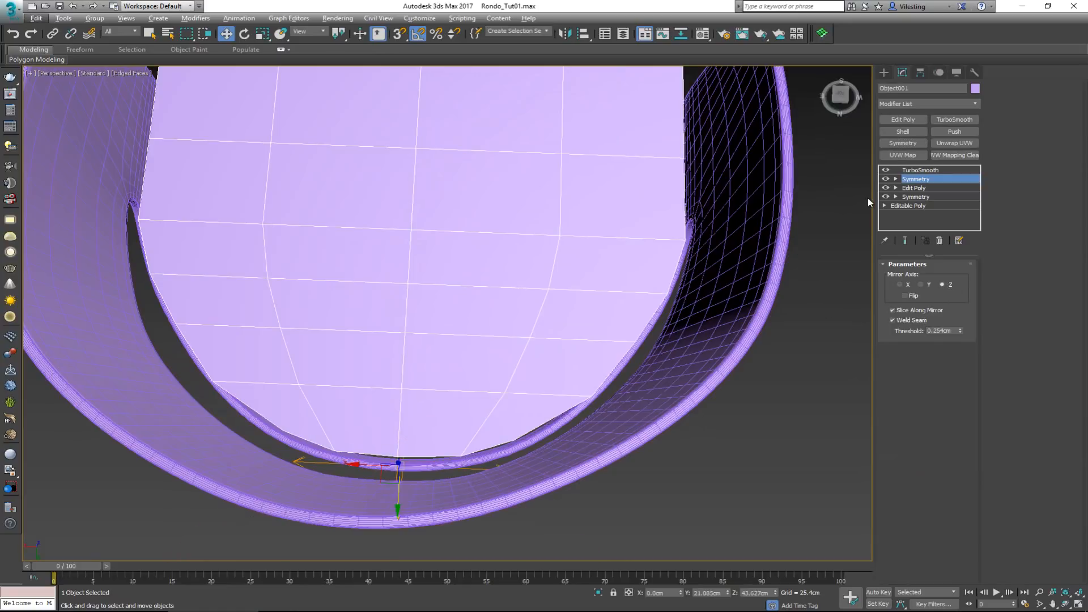
# Show the Edit Poly cage over the smoothed seat, move the four rearmost vertices back toward the frame, and leave vertex editing
pyautogui.click(914, 188)
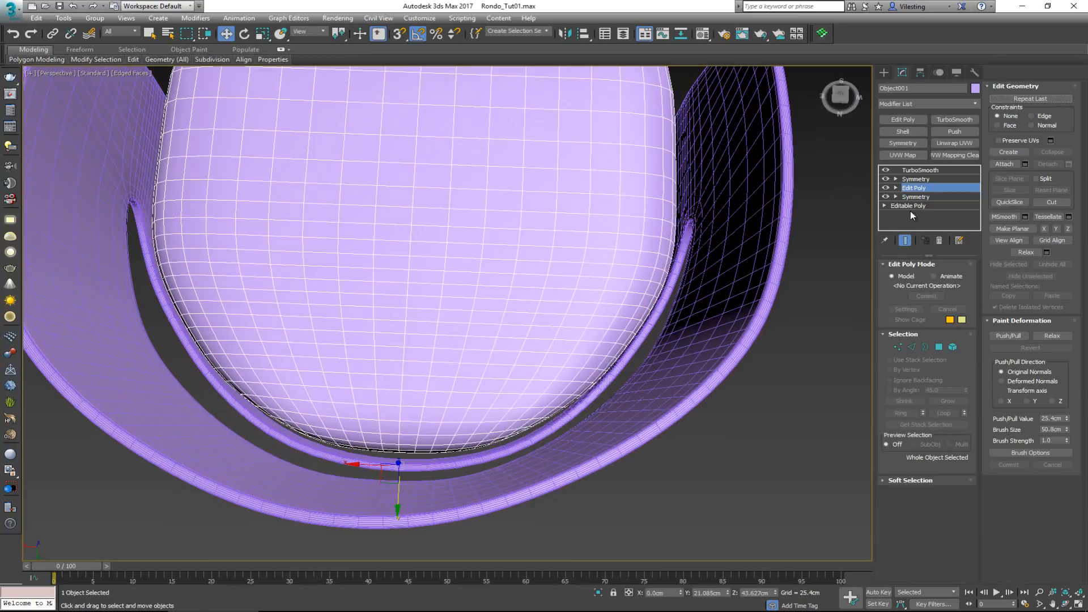
pyautogui.press('1')
pyautogui.click(891, 320)
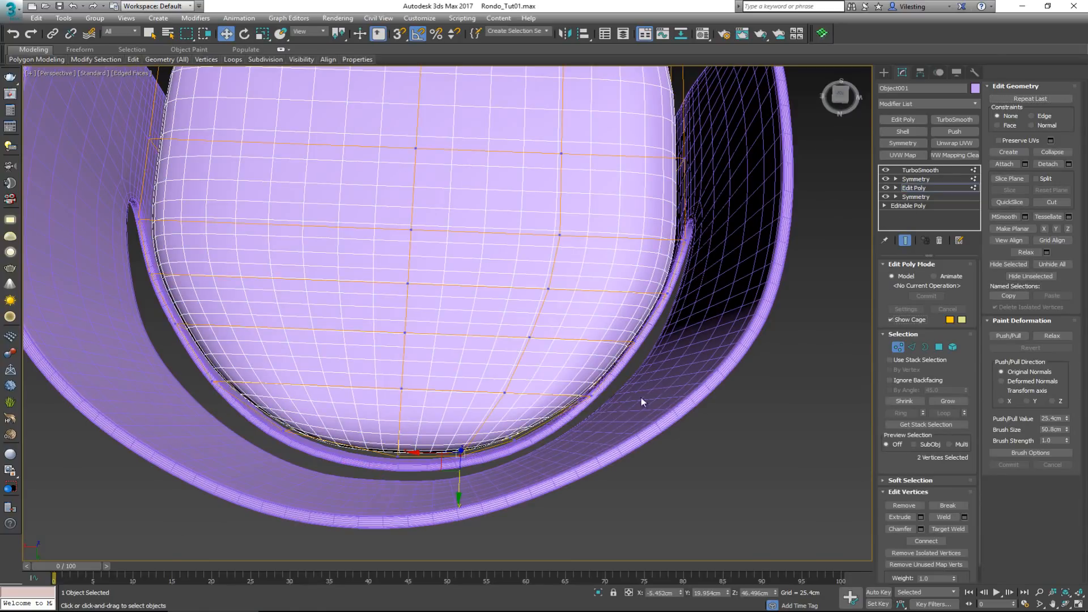
pyautogui.moveTo(461, 477); pyautogui.dragTo(425, 497)
pyautogui.keyDown('alt'); pyautogui.moveTo(433, 480); pyautogui.dragTo(421, 404, button='middle'); pyautogui.keyUp('alt')
pyautogui.click(896, 348)
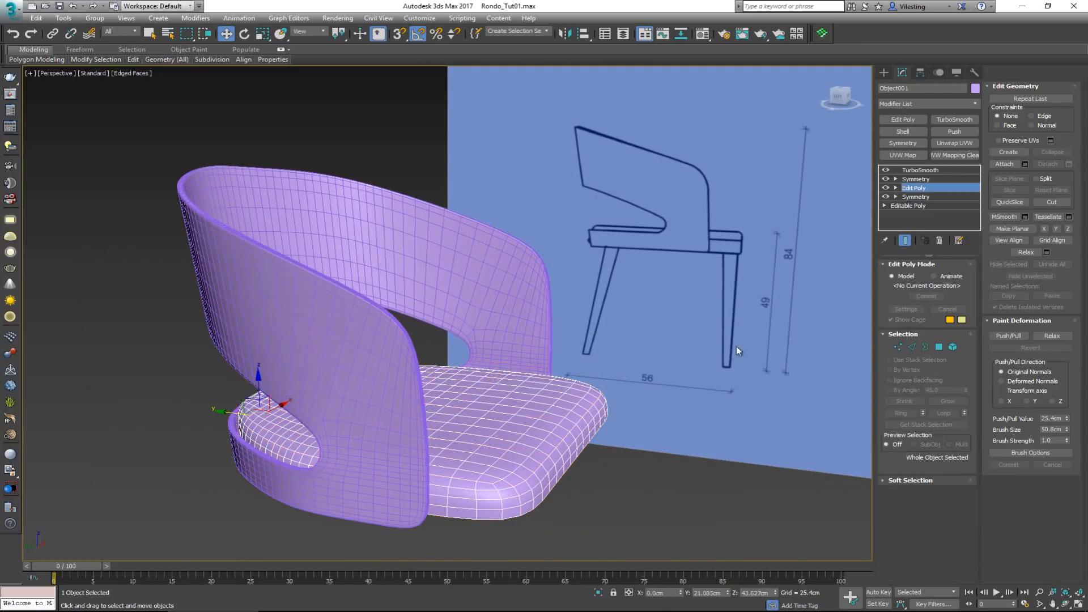
# Examine the seat's fit to the backrest and reference drawings in all four views and in Perspective, including its control cage
pyautogui.keyDown('alt'); pyautogui.moveTo(609, 340); pyautogui.dragTo(568, 343, button='middle'); pyautogui.keyUp('alt')
pyautogui.hotkey('alt', 'w')
pyautogui.scroll(2, 643, 401)
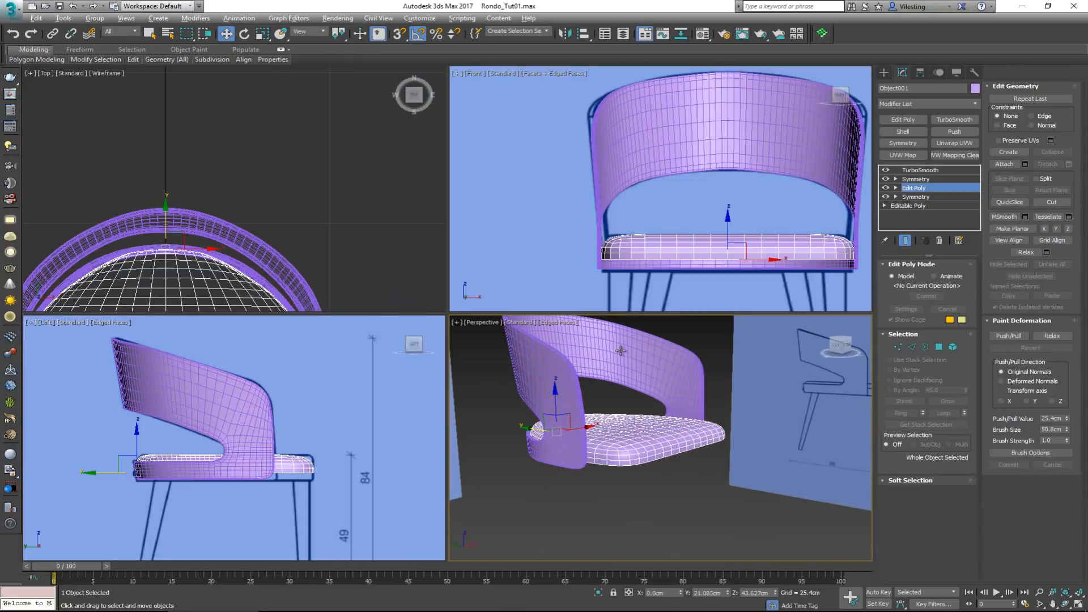
pyautogui.hotkey('alt', 'w')
pyautogui.keyDown('alt'); pyautogui.moveTo(429, 262); pyautogui.dragTo(431, 300, button='middle'); pyautogui.keyUp('alt')
pyautogui.press('1')
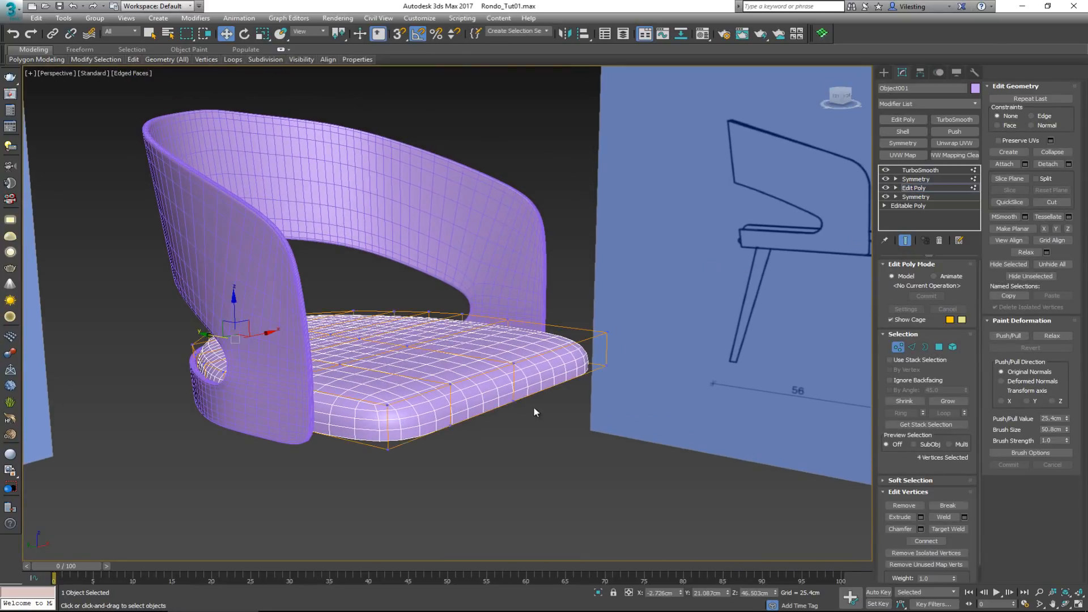
pyautogui.click(895, 345)
pyautogui.scroll(-4, 560, 335)
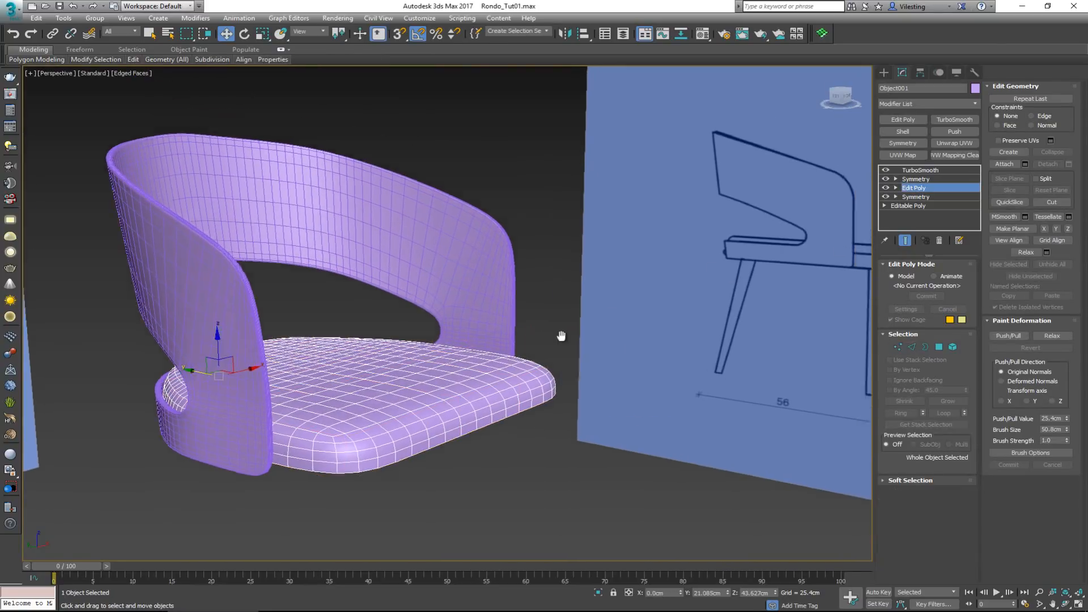
pyautogui.keyDown('alt'); pyautogui.moveTo(572, 320); pyautogui.dragTo(581, 323, button='middle'); pyautogui.keyUp('alt')
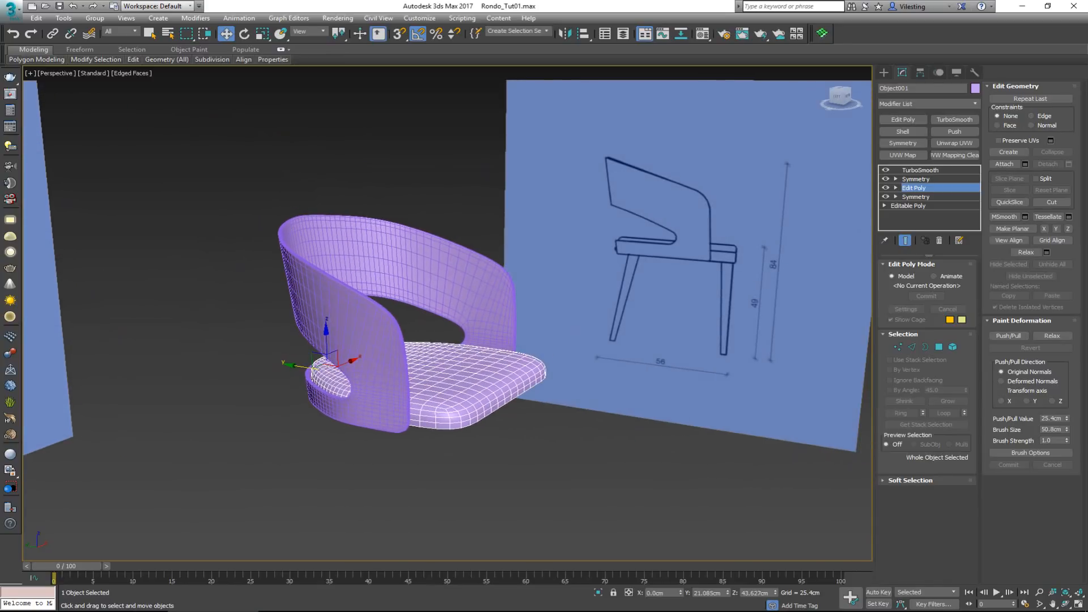
# Compare the seat's corners and the backrest with reference photo 02 in Windows Photo Viewer, and view the deselected chair model
pyautogui.moveTo(0, 107); pyautogui.dragTo(507, 85)
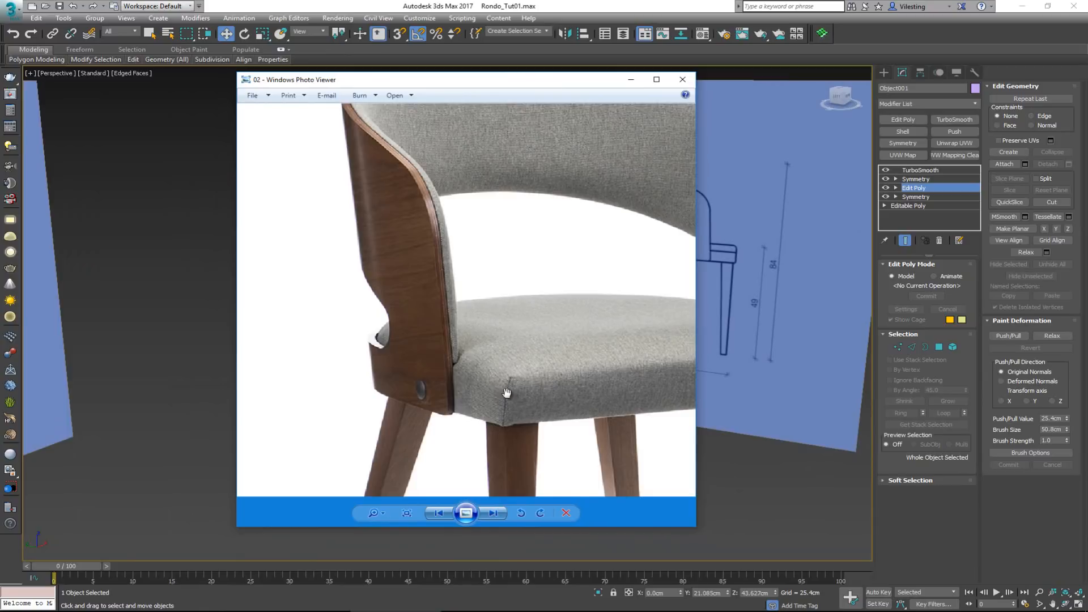
pyautogui.moveTo(539, 212); pyautogui.dragTo(478, 244)
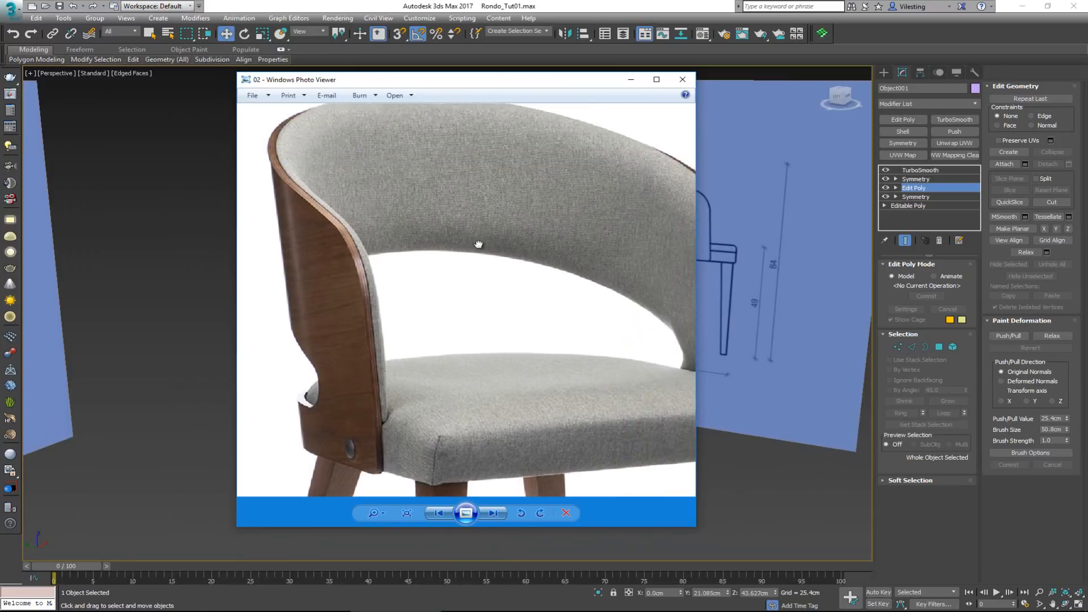
pyautogui.scroll(-3, 478, 244)
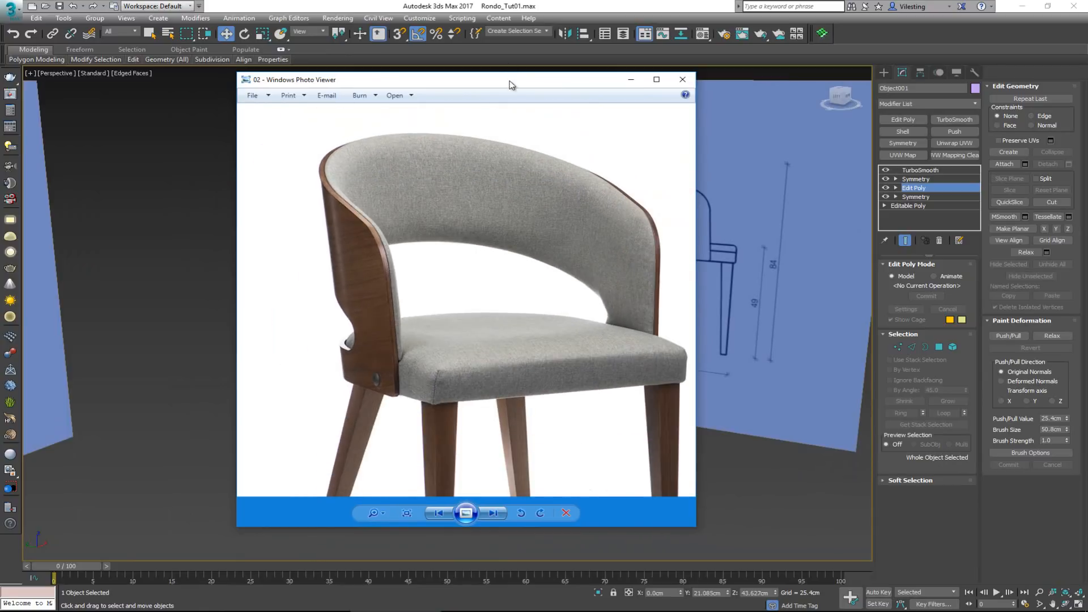
pyautogui.moveTo(509, 85); pyautogui.dragTo(0, 85)
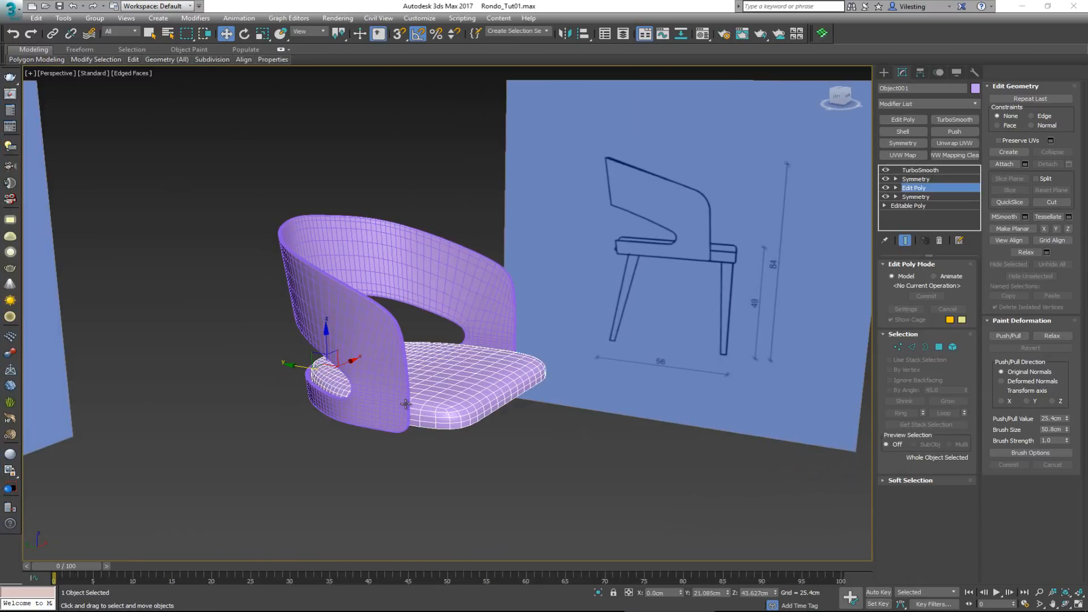
pyautogui.click(538, 470)
pyautogui.moveTo(494, 420)
pyautogui.keyDown('alt'); pyautogui.mouseDown(button='middle')
pyautogui.moveTo(446, 436)
pyautogui.moveTo(434, 477)
pyautogui.moveTo(483, 479)
pyautogui.moveTo(513, 439)
pyautogui.moveTo(503, 430)
pyautogui.mouseUp(button='middle'); pyautogui.keyUp('alt')
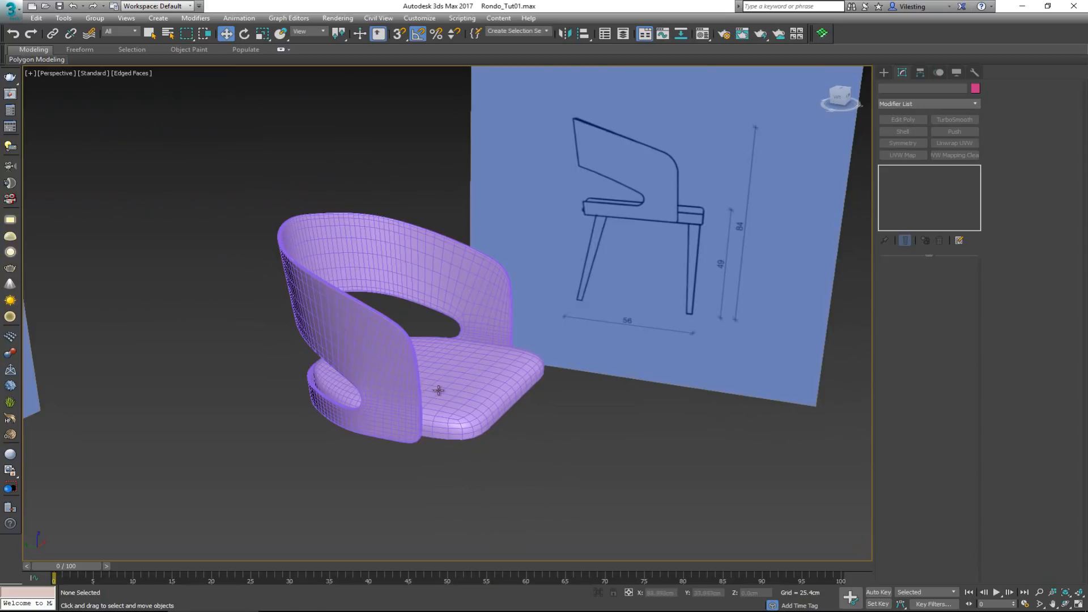
pyautogui.moveTo(450, 389)
pyautogui.keyDown('alt'); pyautogui.mouseDown(button='middle')
pyautogui.moveTo(404, 381)
pyautogui.moveTo(450, 389)
pyautogui.moveTo(435, 390)
pyautogui.mouseUp(button='middle'); pyautogui.keyUp('alt')
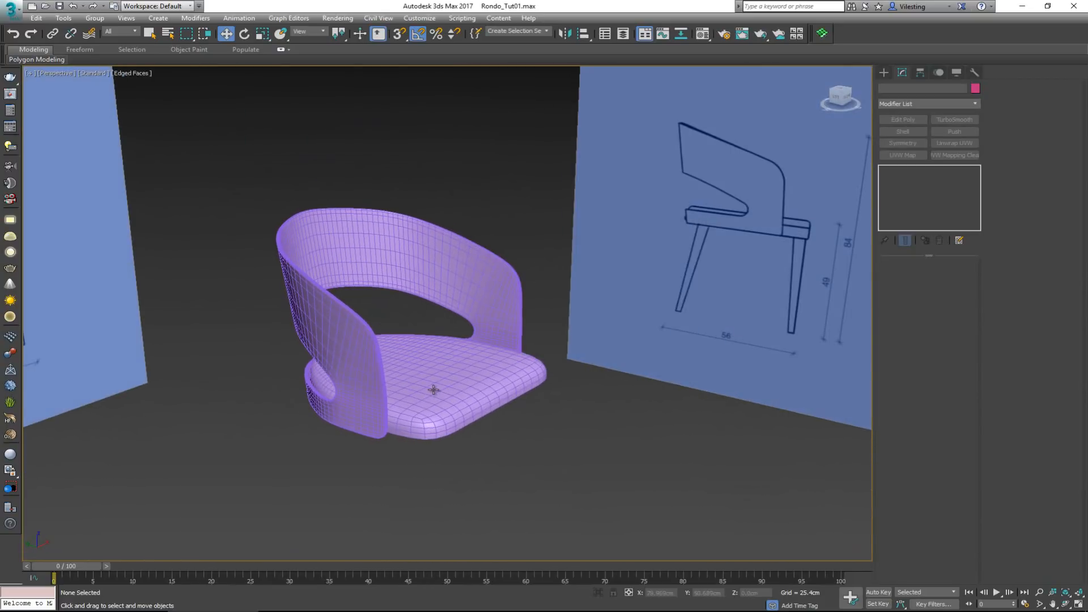